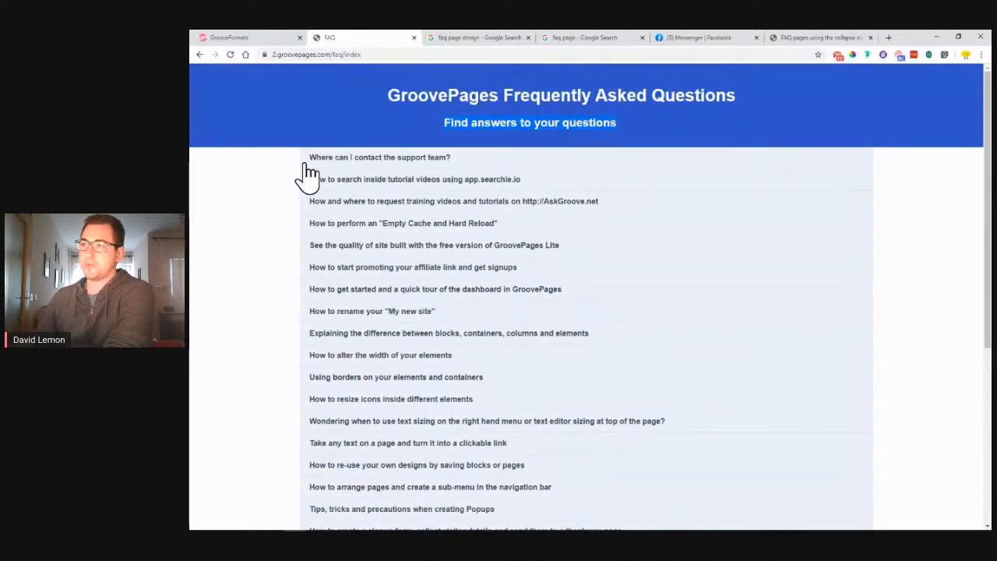
- Expand the "Where can I contact the support team?" question, read through its contact options, and collapse it again
click(431, 165)
drag(324, 192, 464, 199)
drag(328, 235, 604, 248)
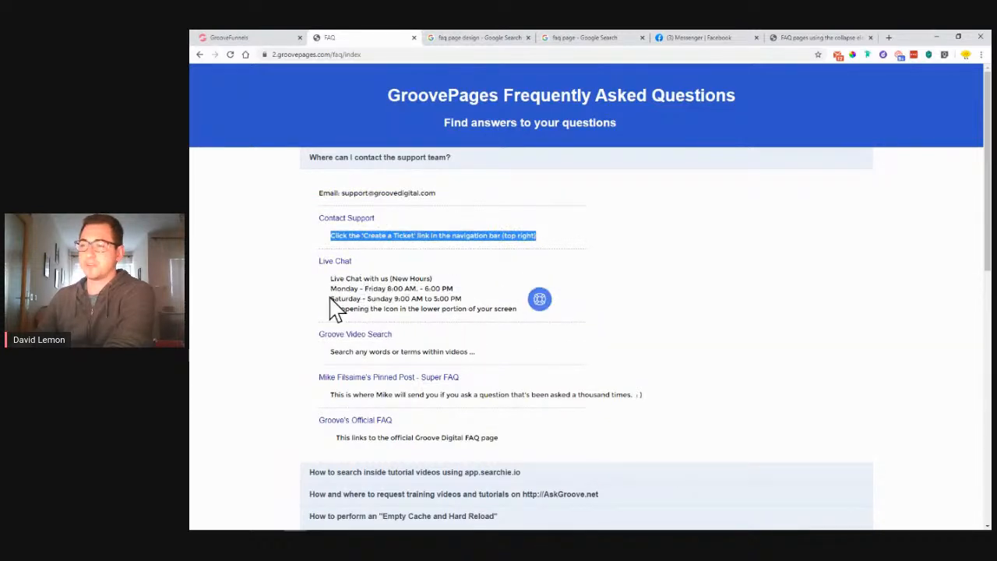
scroll(421, 343, down, 1)
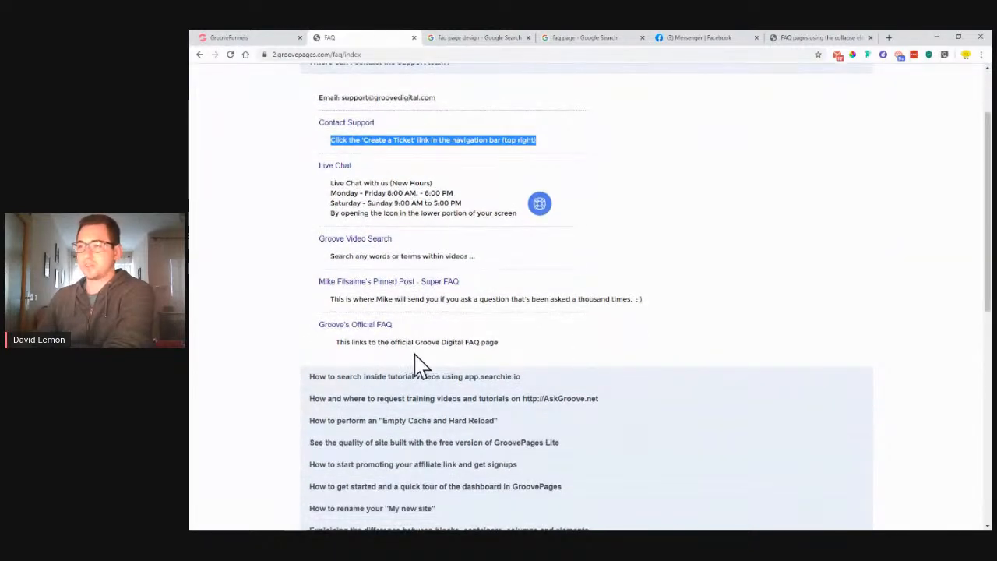
scroll(374, 129, up, 1)
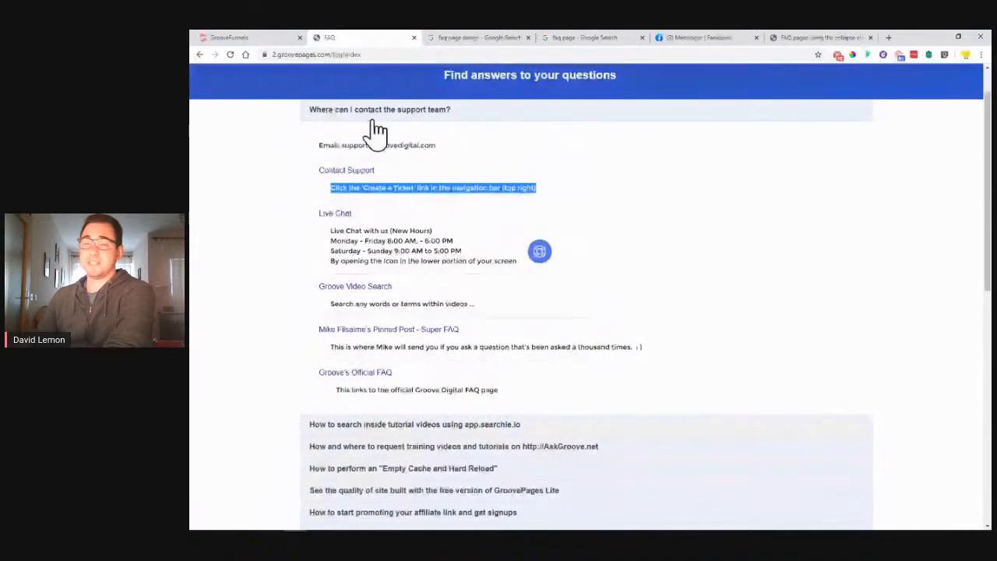
click(376, 118)
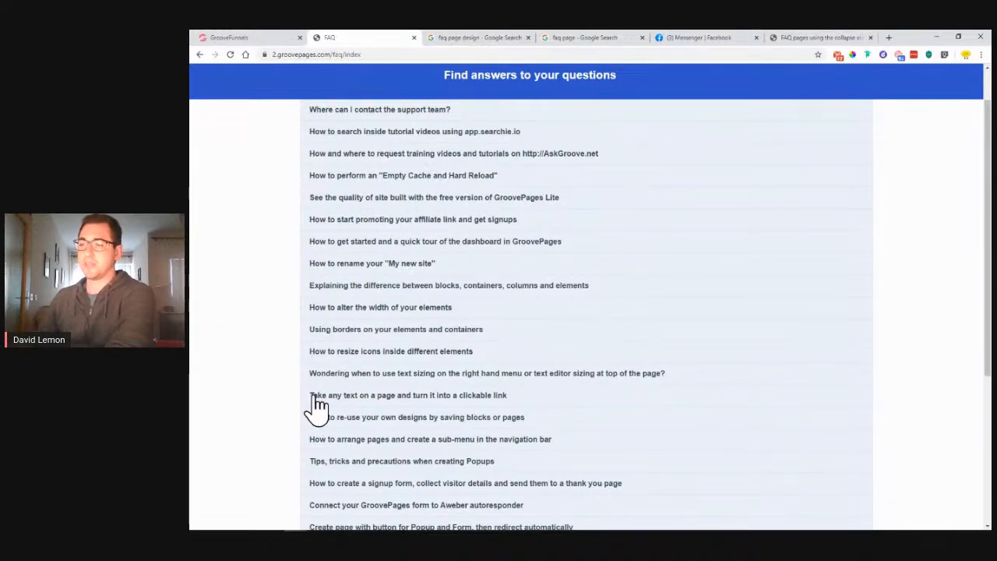
- Expand "Take any text on a page and turn it into a clickable link", read its answer, and collapse it again
click(468, 396)
scroll(265, 429, down, 2)
scroll(265, 429, down, 1)
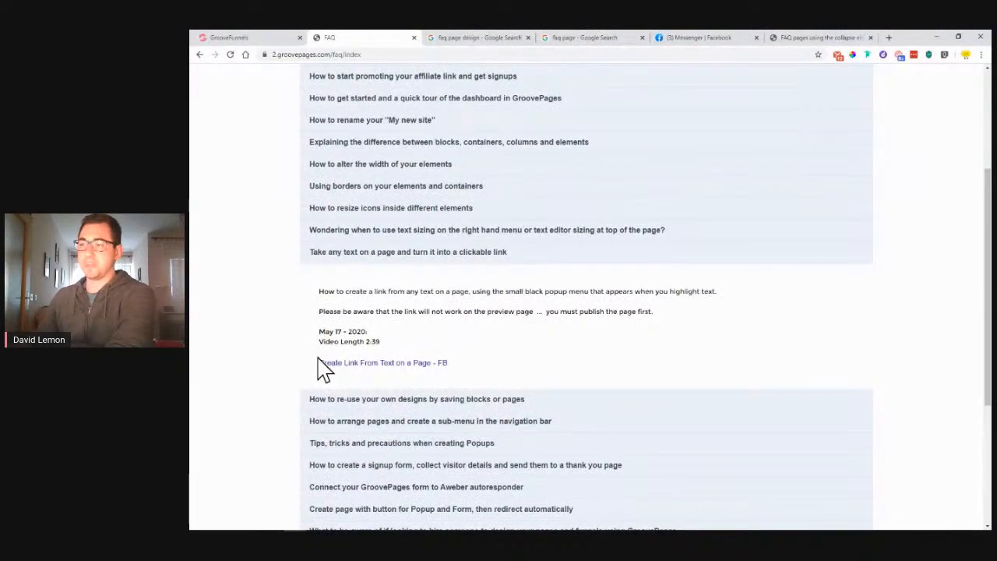
drag(318, 365, 348, 351)
click(392, 348)
drag(318, 310, 533, 312)
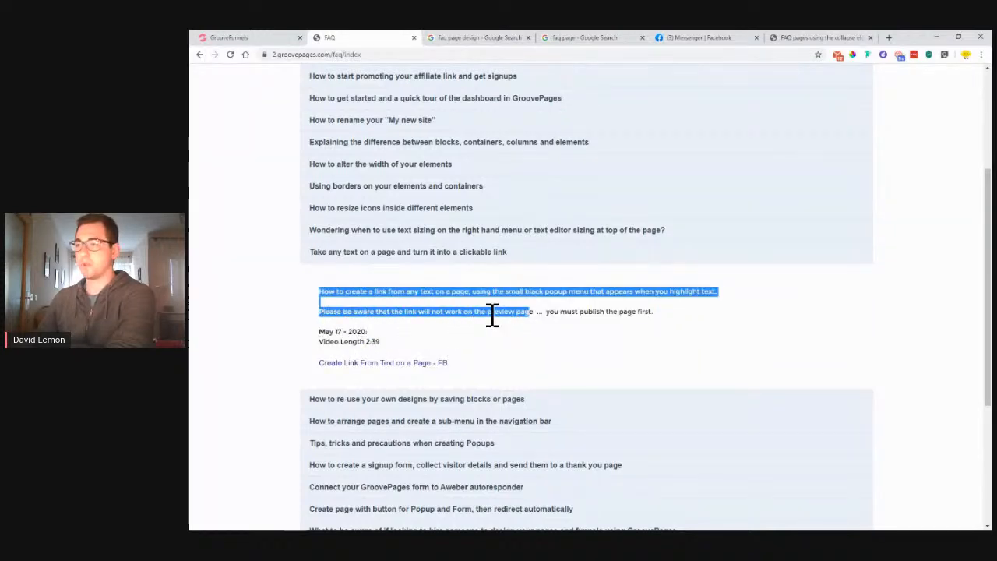
click(539, 317)
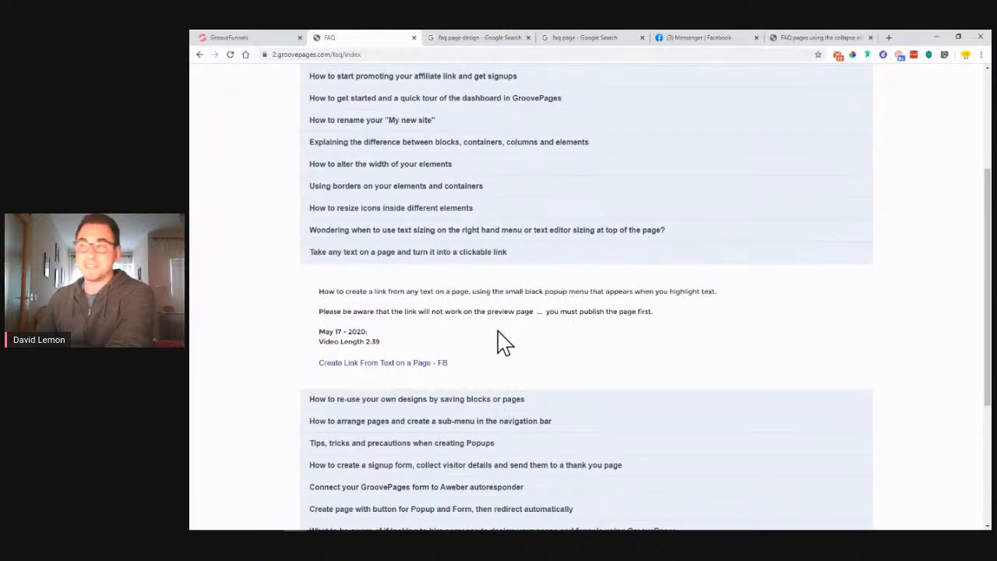
click(342, 259)
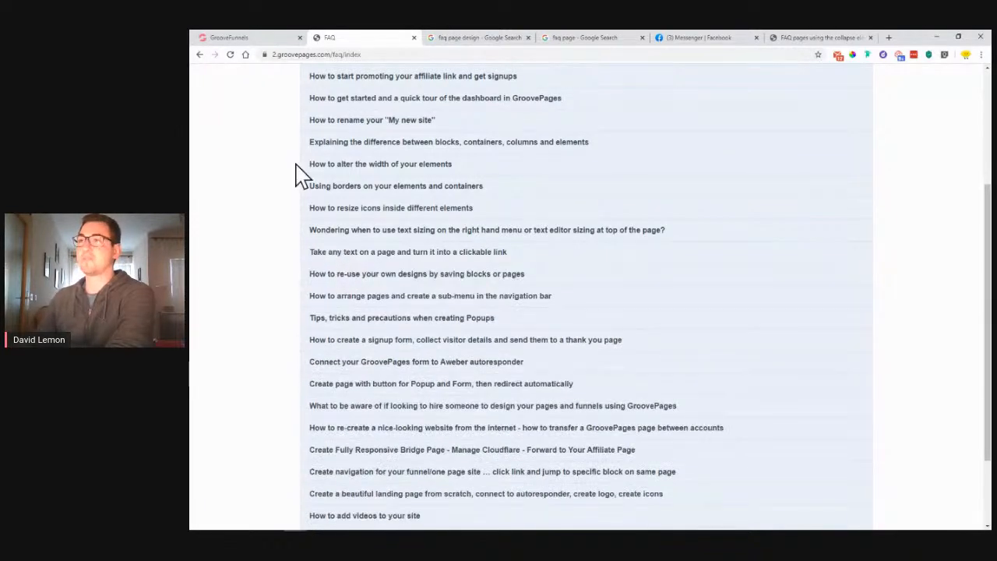
click(276, 57)
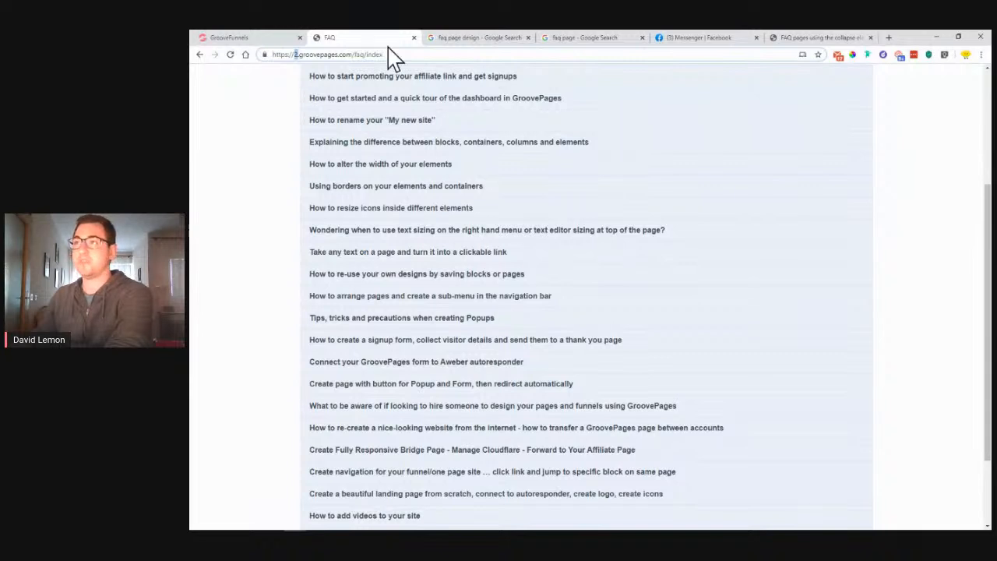
drag(370, 55, 282, 54)
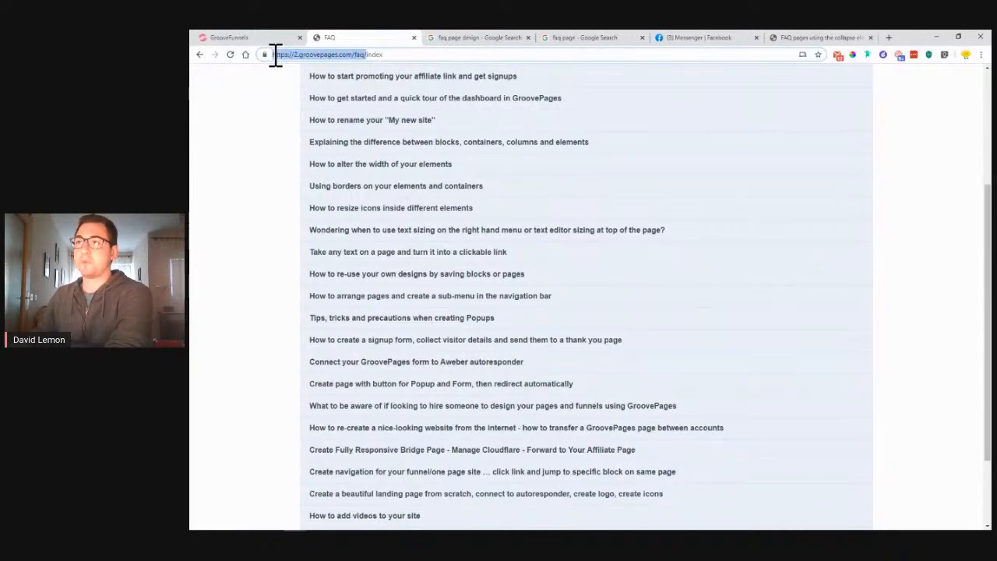
right_click(292, 56)
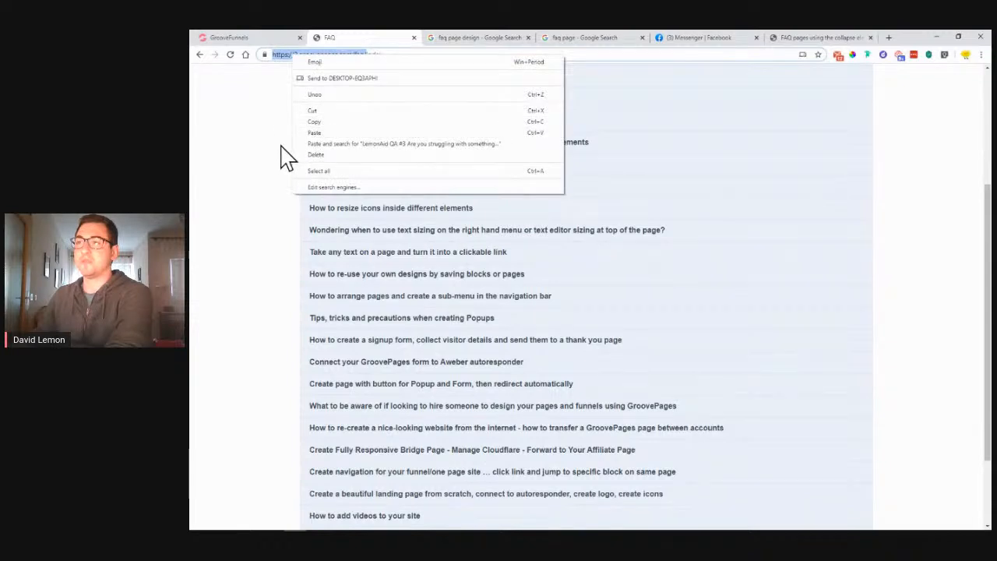
click(314, 121)
key(alt+Tab)
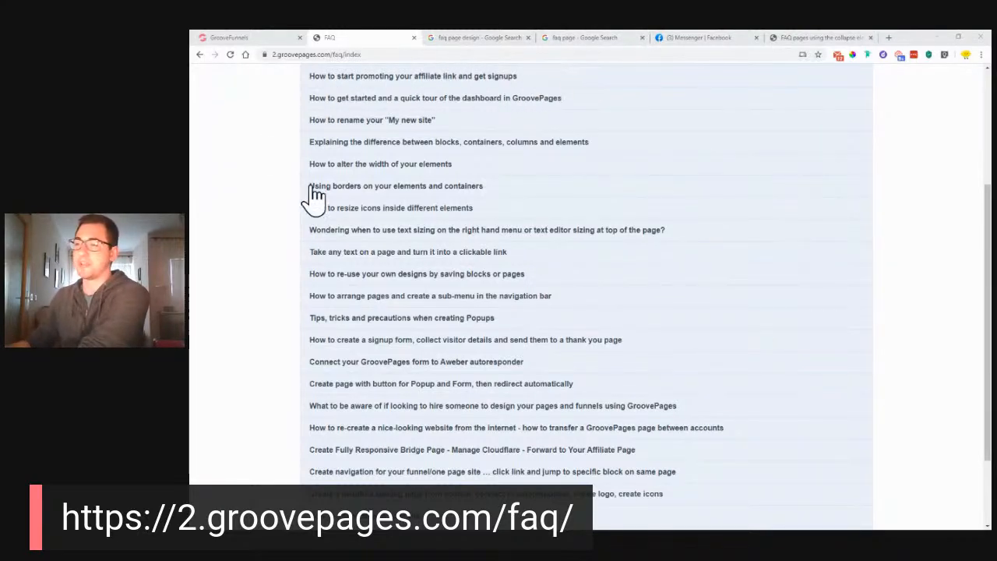
- Close the Facebook Messenger page and return to the GroovePages FAQ page
scroll(274, 203, up, 3)
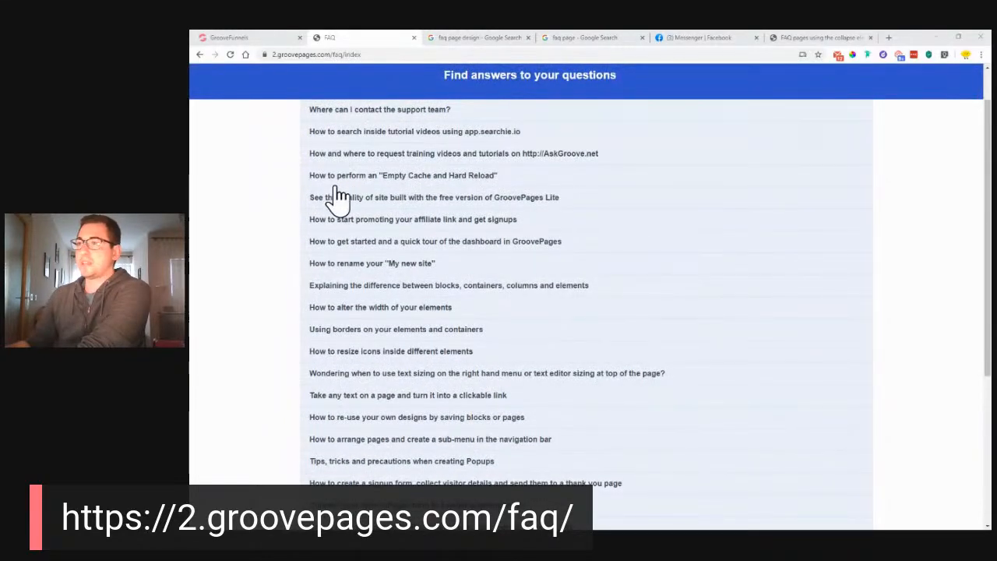
click(712, 41)
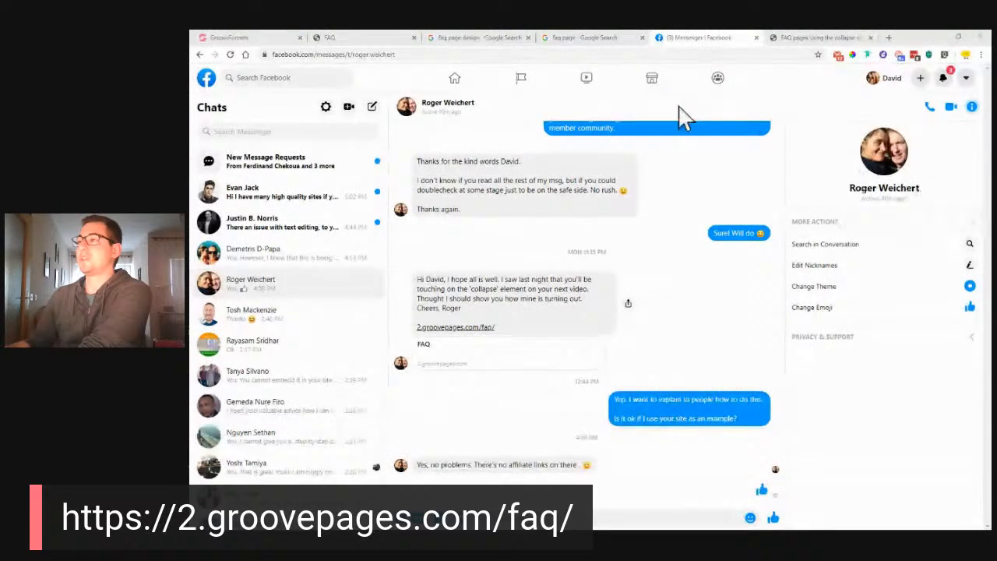
click(755, 38)
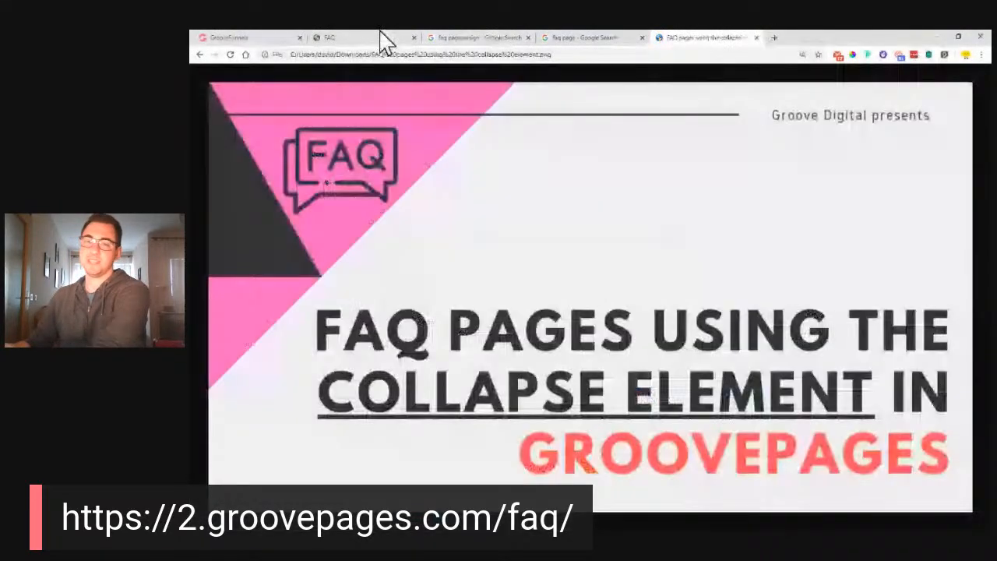
click(385, 38)
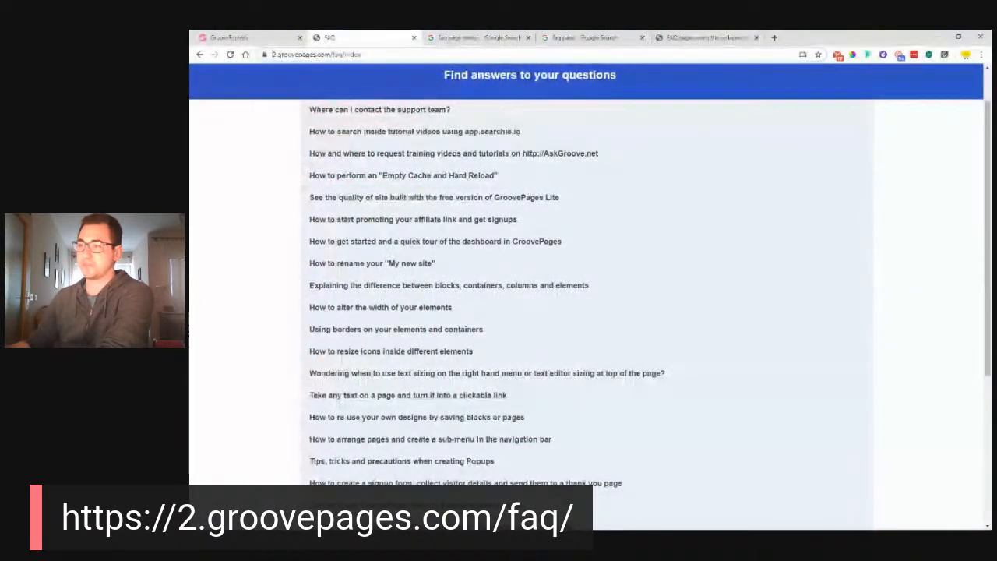
- Expand the answers on blocks, containers, columns and elements, on altering element width, and on using borders
click(431, 290)
click(421, 405)
scroll(424, 432, down, 2)
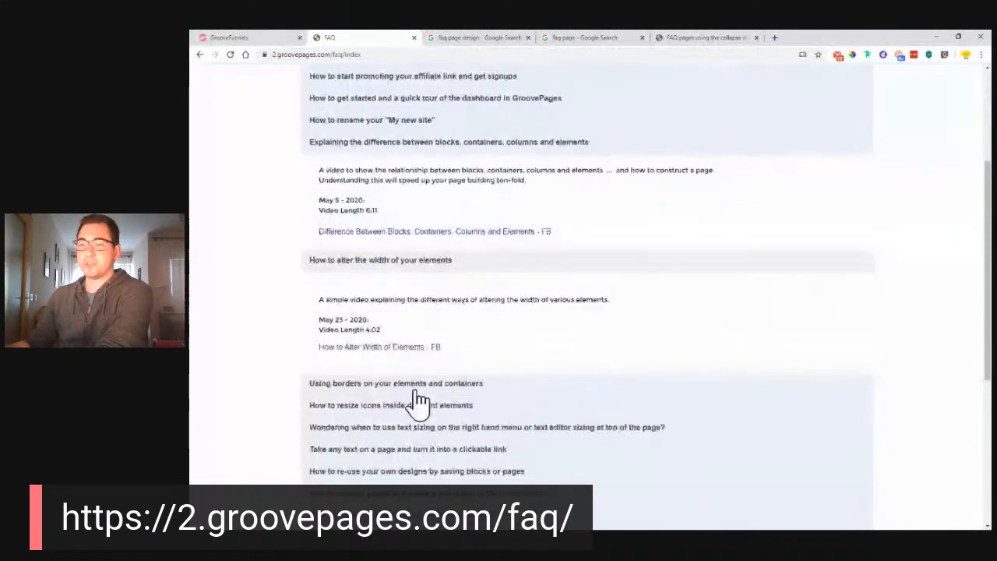
click(417, 385)
scroll(418, 401, down, 1)
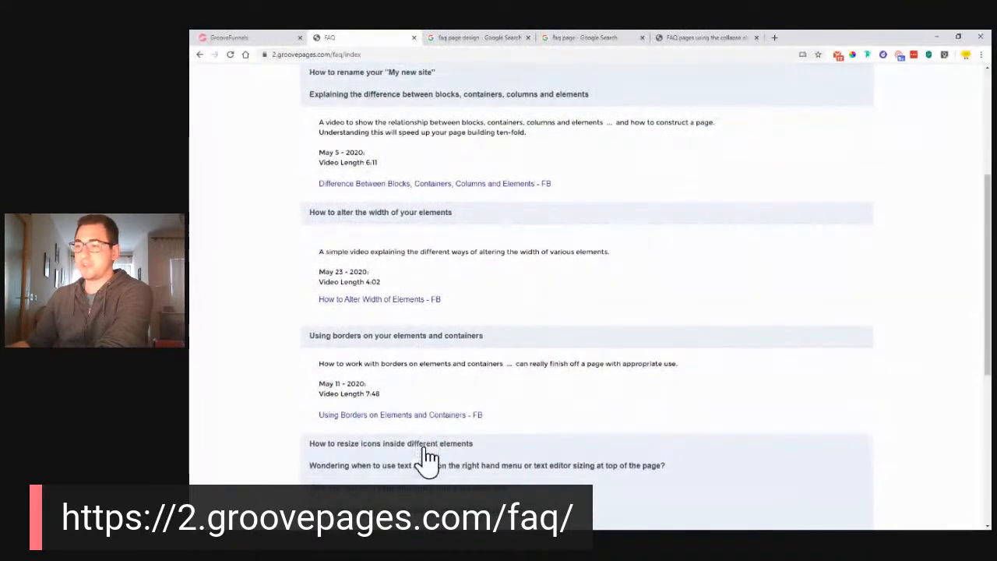
- Expand "How to resize icons inside different elements", examine its icon and heading examples, collapse it, and view the remaining questions
click(425, 449)
scroll(426, 456, down, 3)
scroll(431, 472, down, 2)
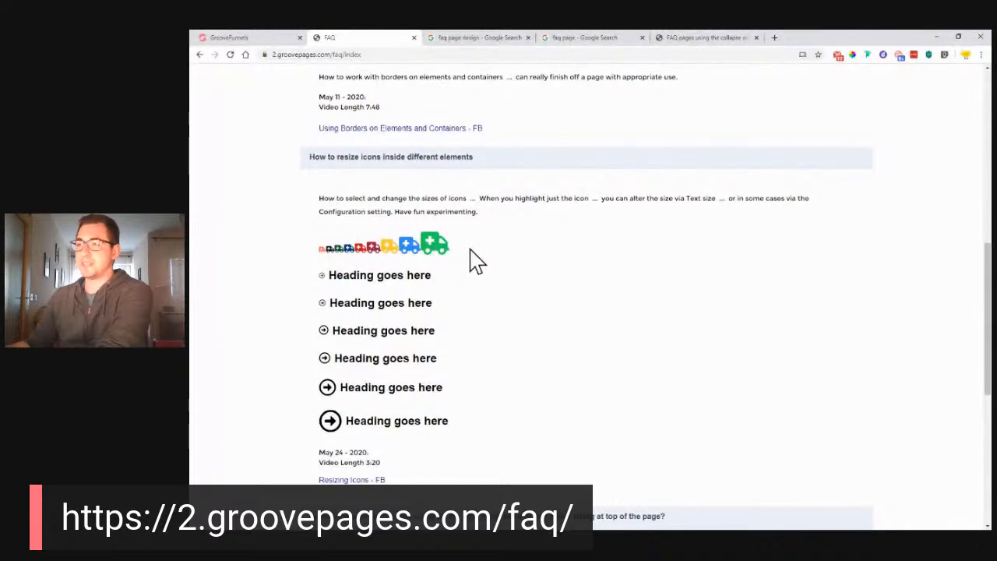
scroll(343, 401, down, 2)
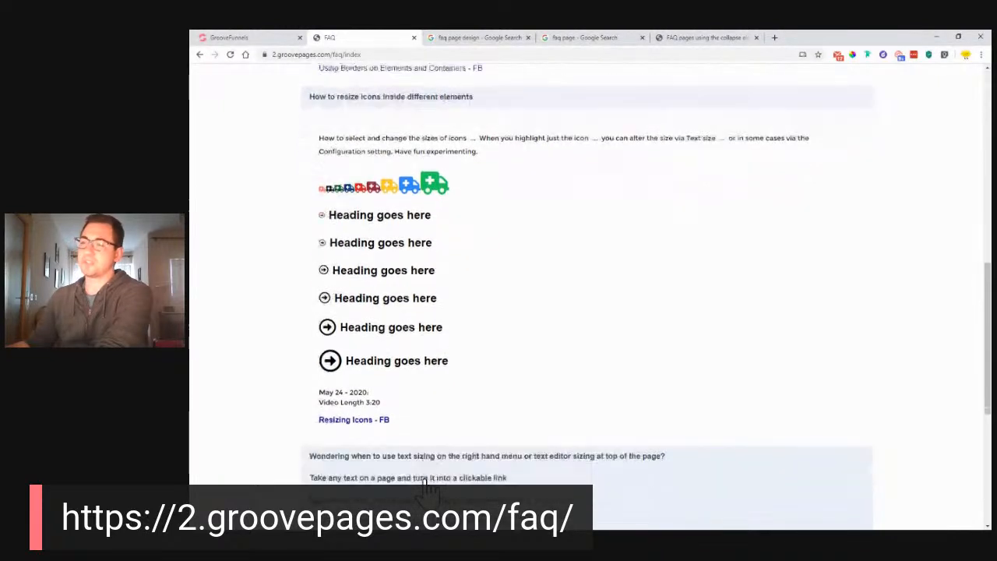
scroll(350, 349, up, 5)
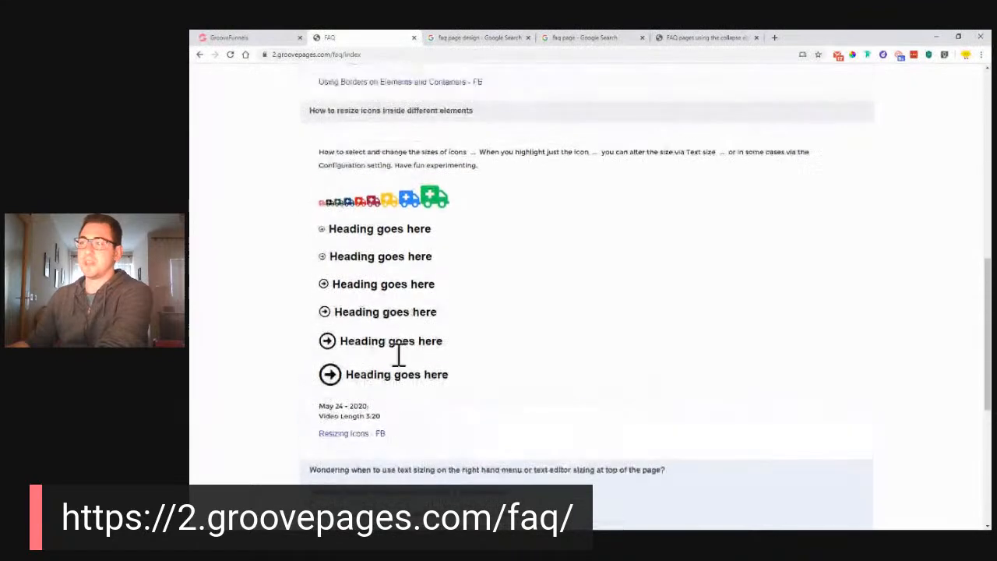
click(373, 209)
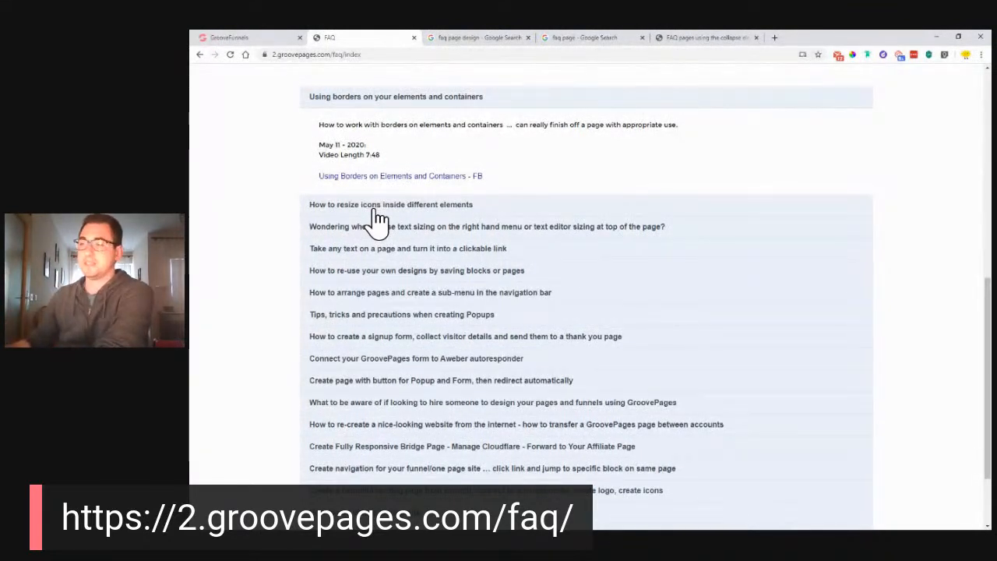
scroll(527, 338, down, 3)
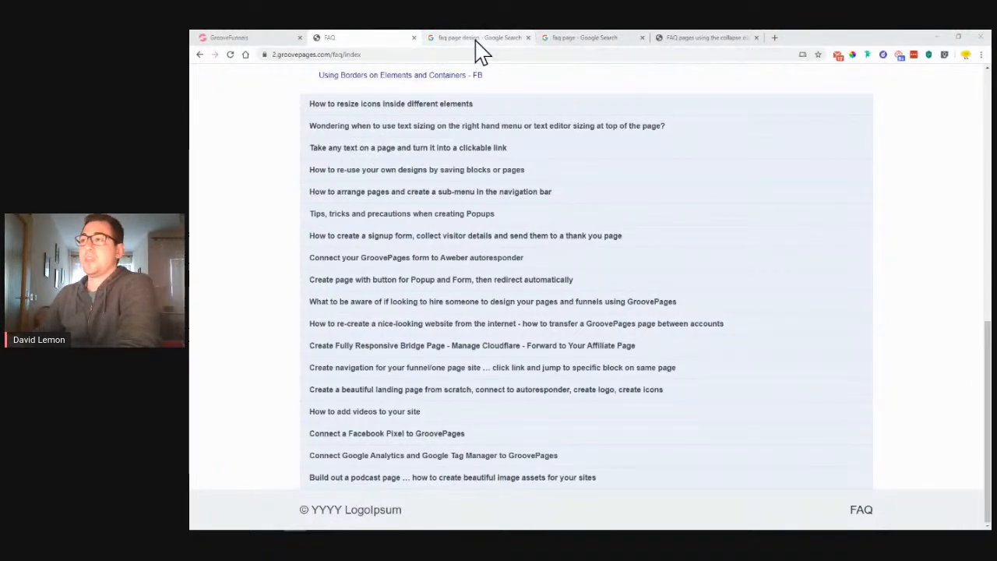
- Preview the Weebly, HeroThemes and Dribbble designs in the Google image results for "faq page"
click(575, 41)
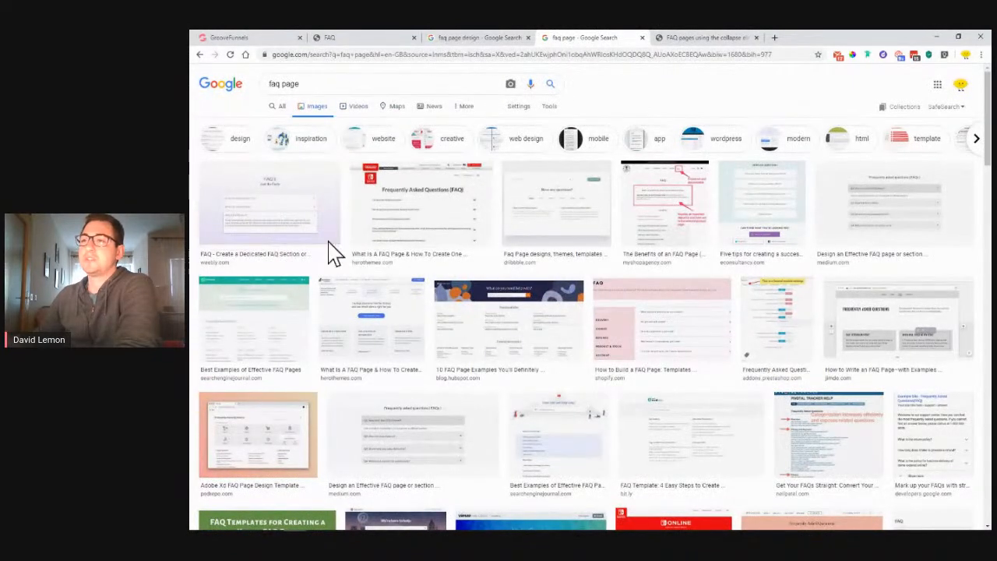
click(302, 226)
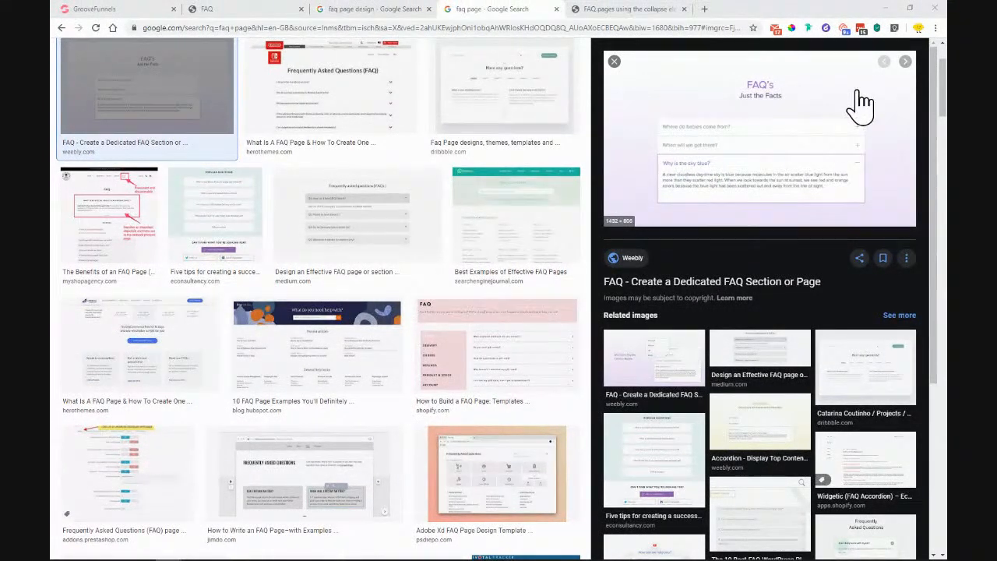
click(906, 63)
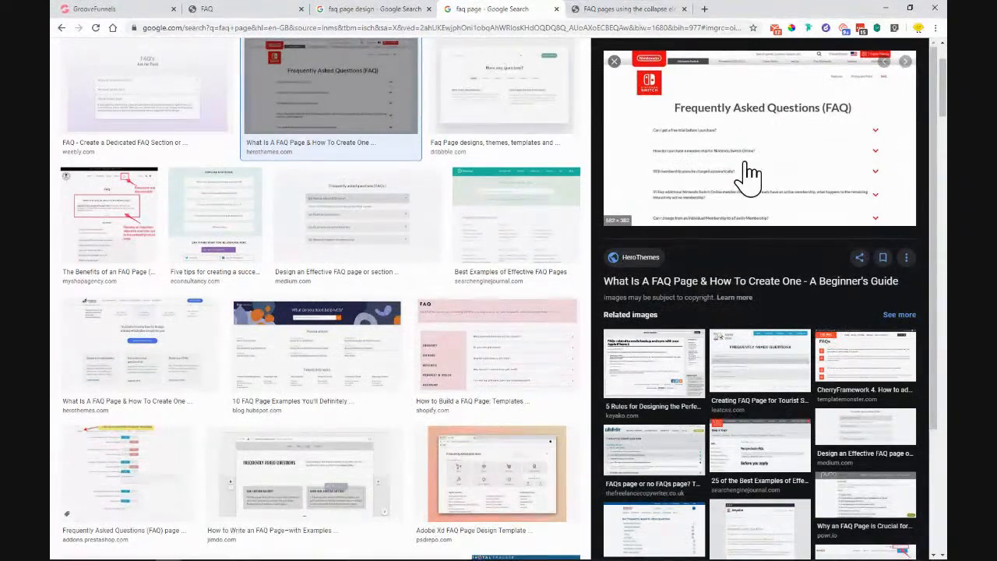
click(904, 64)
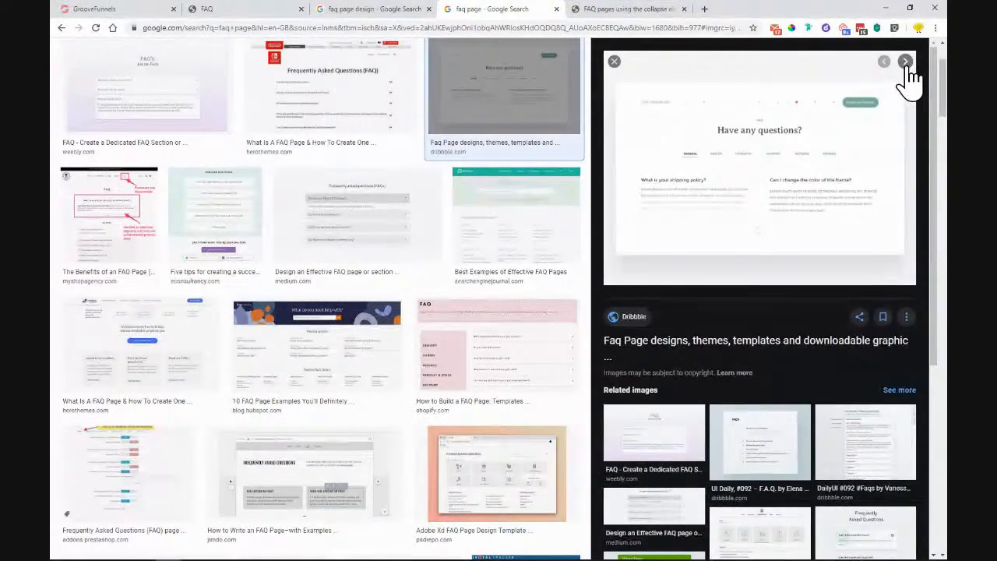
scroll(436, 156, up, 2)
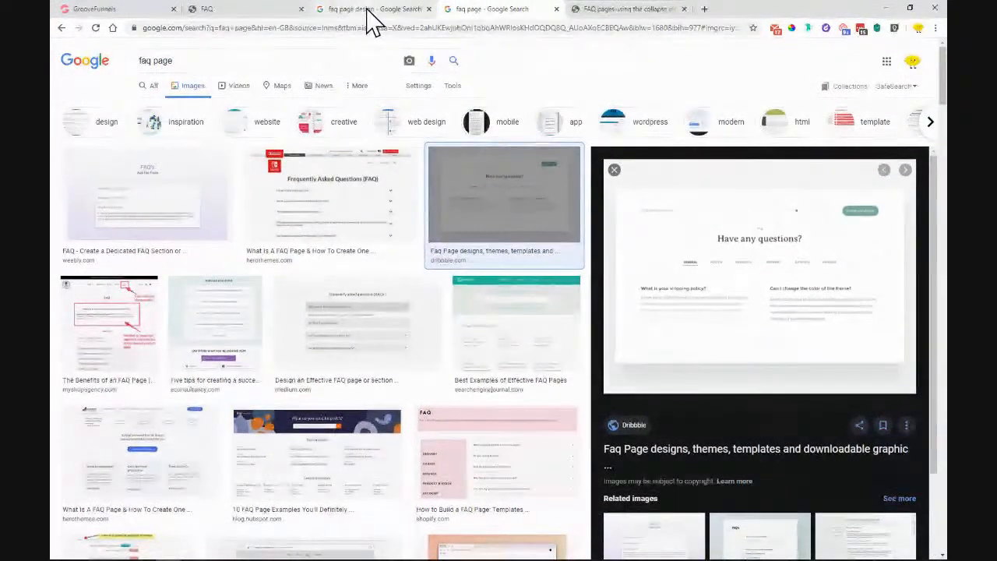
- In the "faq page design" image results, open the "Simple FAQ page" balloon design's image in its own tab
click(368, 11)
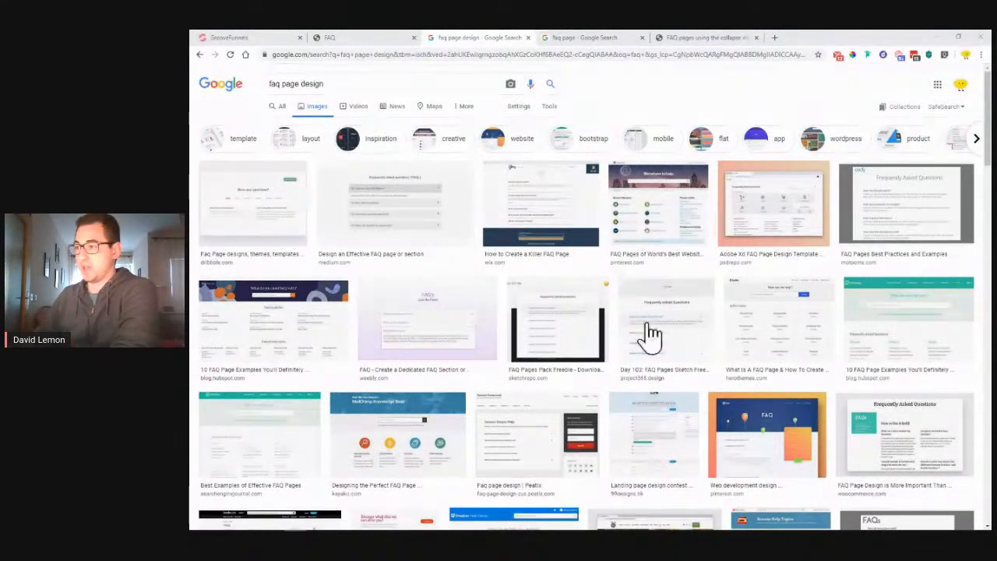
click(772, 434)
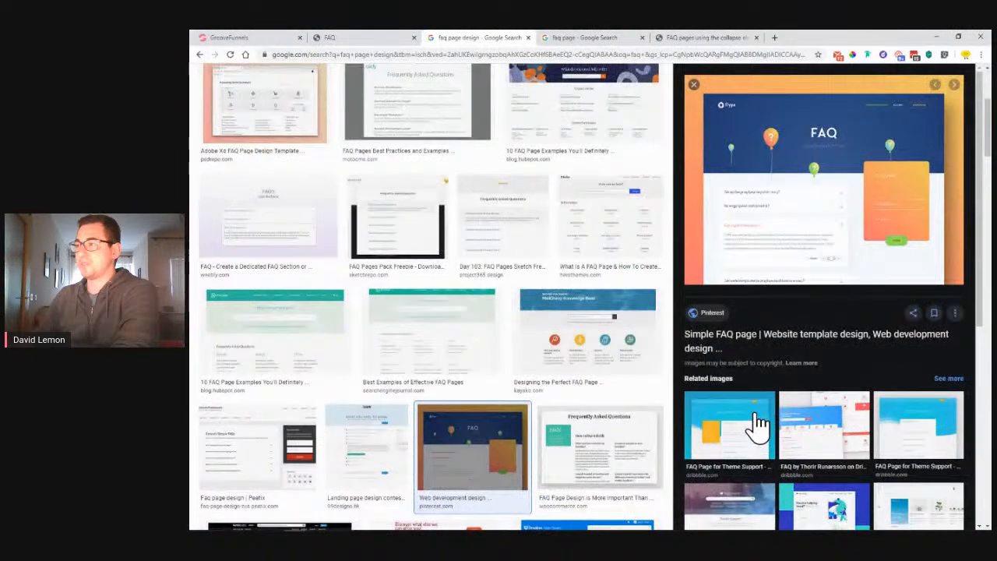
right_click(819, 193)
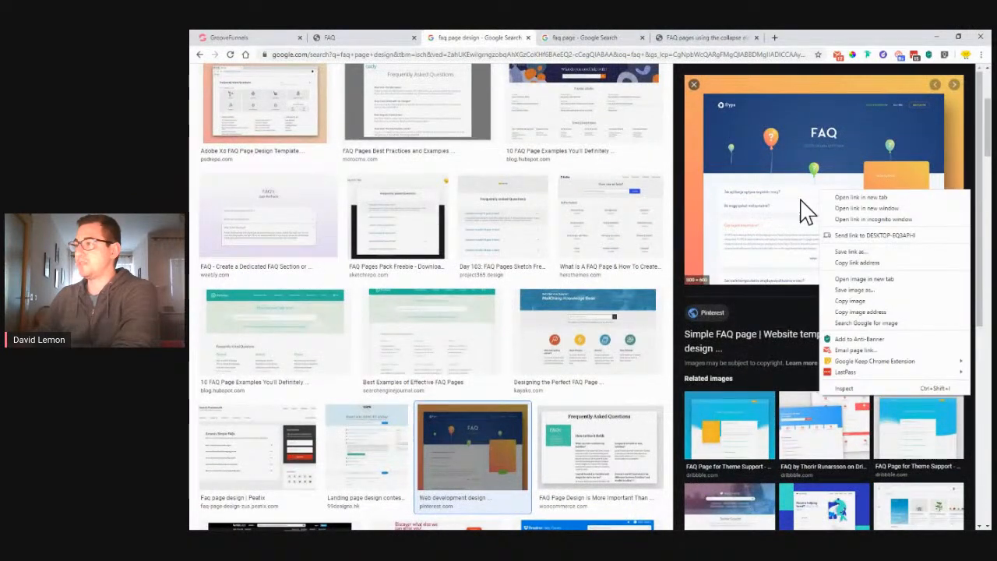
click(913, 279)
click(592, 37)
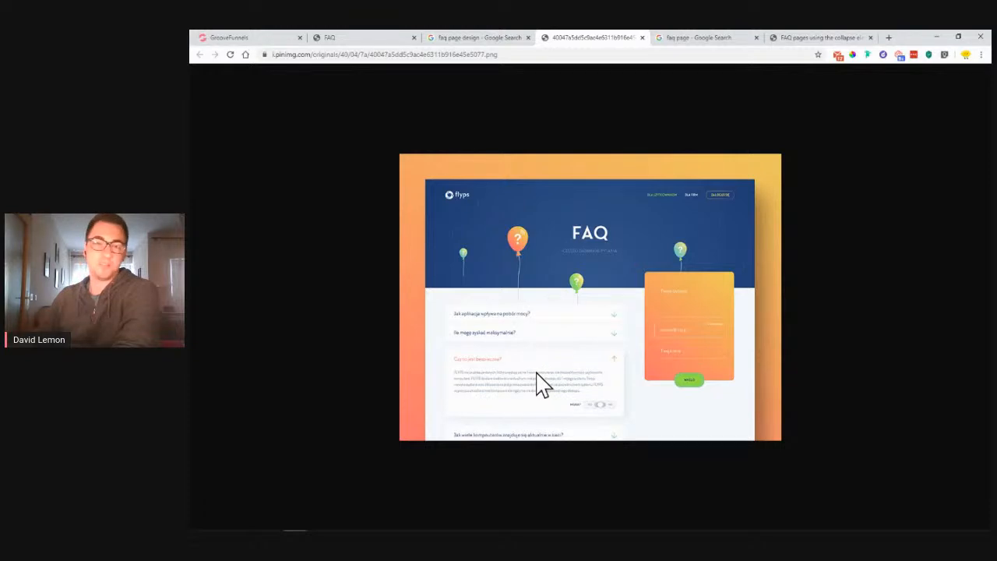
- Close the full-size balloon image and its preview, and browse the other "faq page design" image results
click(642, 38)
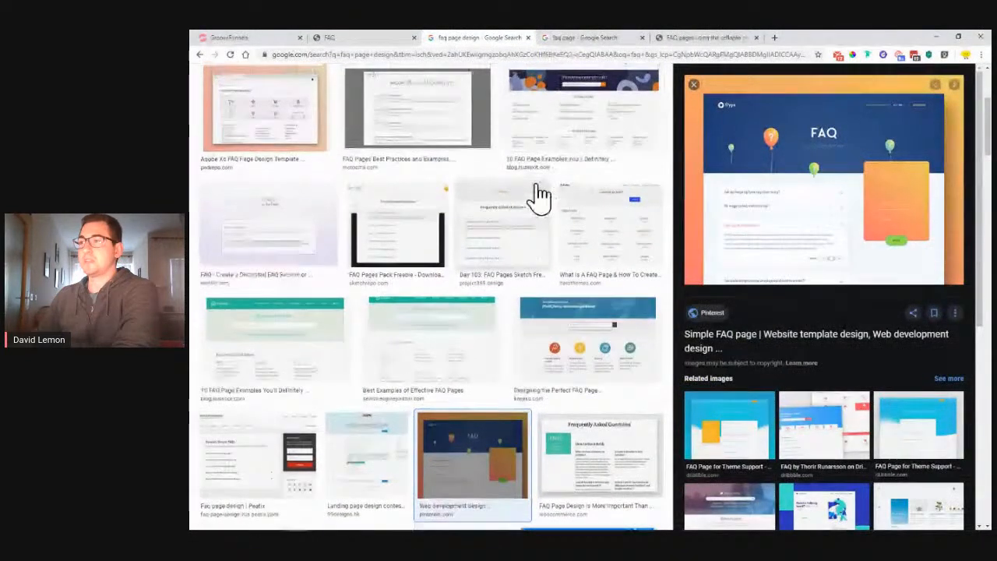
scroll(537, 195, up, 3)
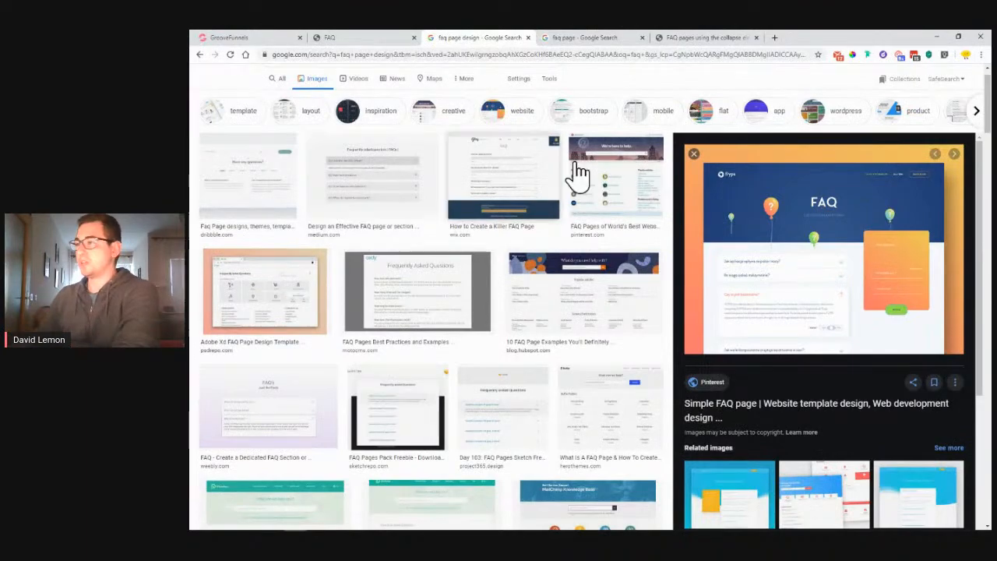
click(693, 154)
scroll(687, 192, down, 2)
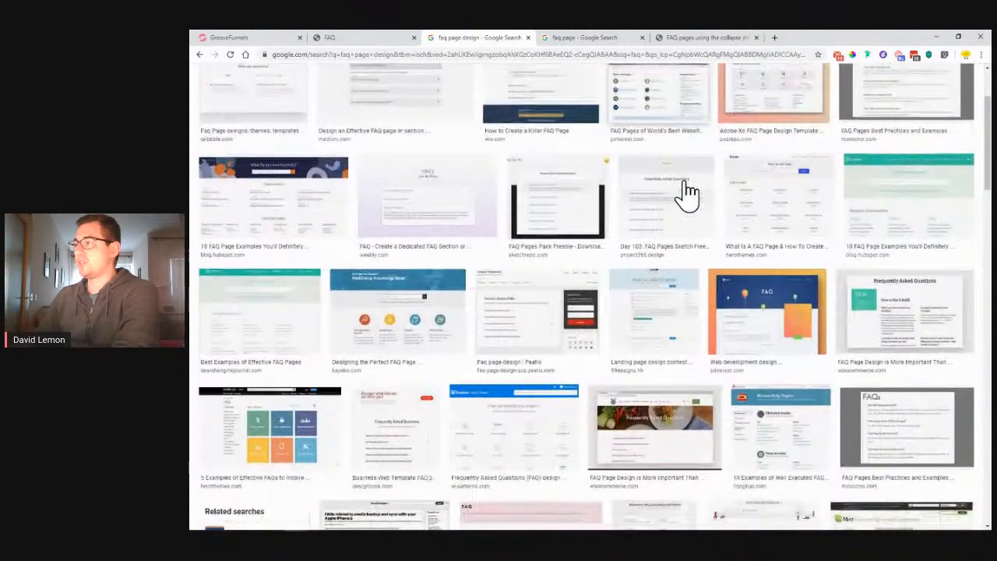
- Examine more FAQ layouts in the "faq page design" and "faq page" image results for a design to recreate
scroll(688, 192, down, 10)
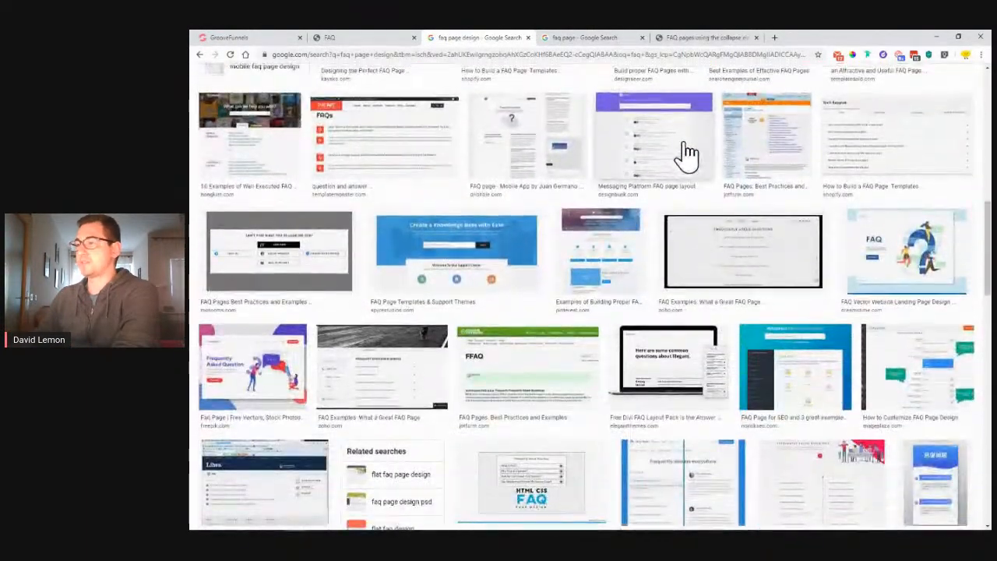
click(631, 37)
scroll(623, 206, down, 4)
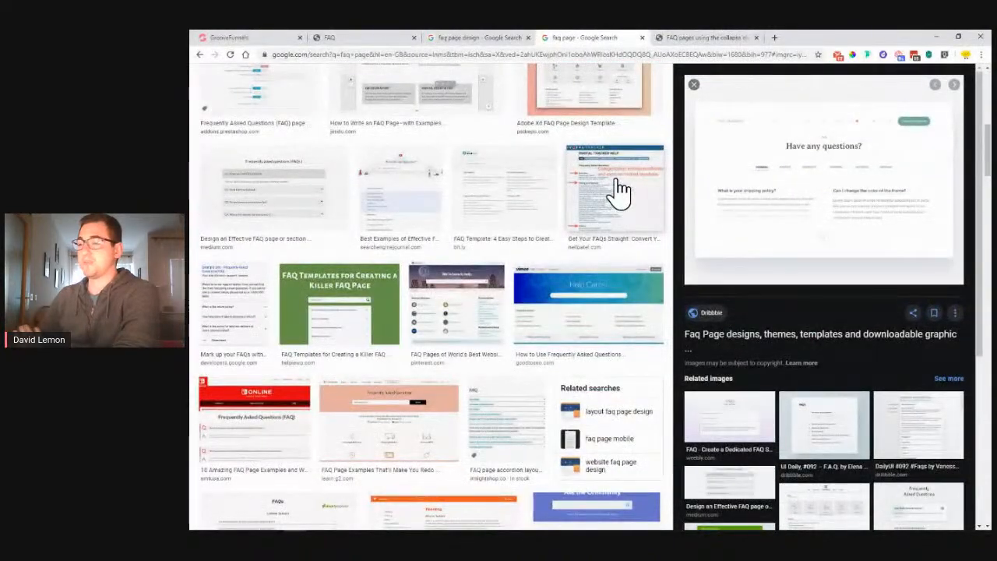
scroll(619, 190, down, 10)
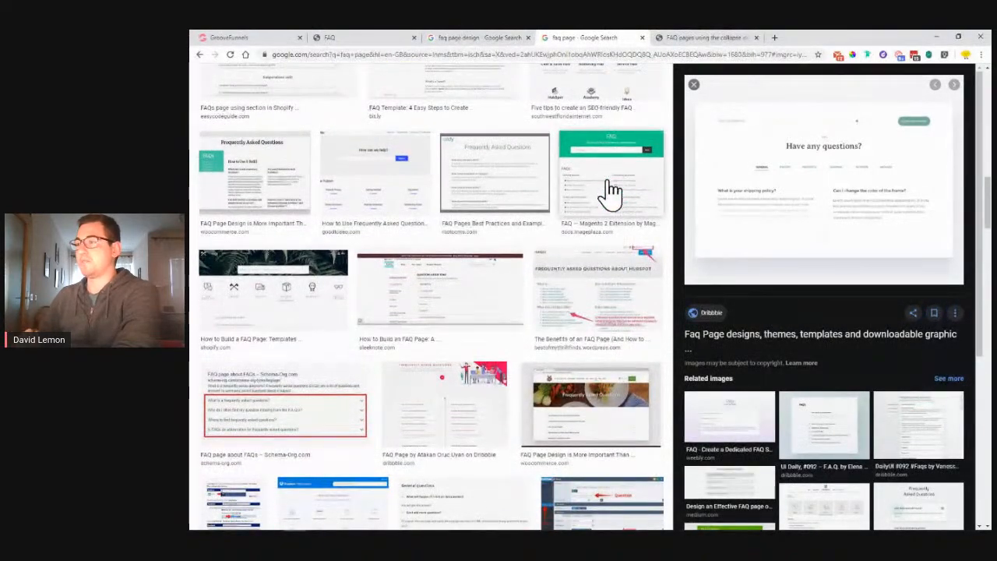
scroll(434, 233, down, 3)
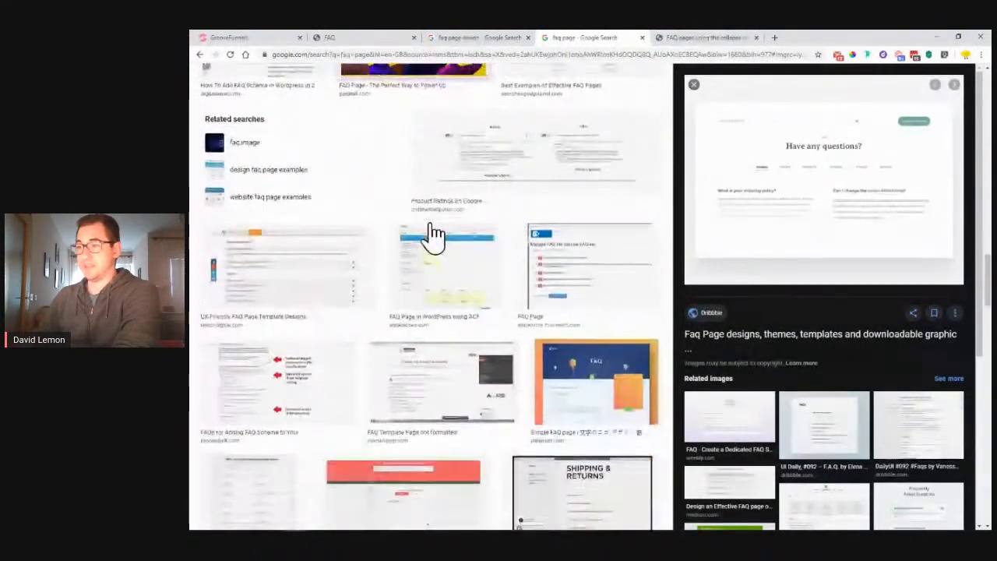
scroll(434, 232, down, 3)
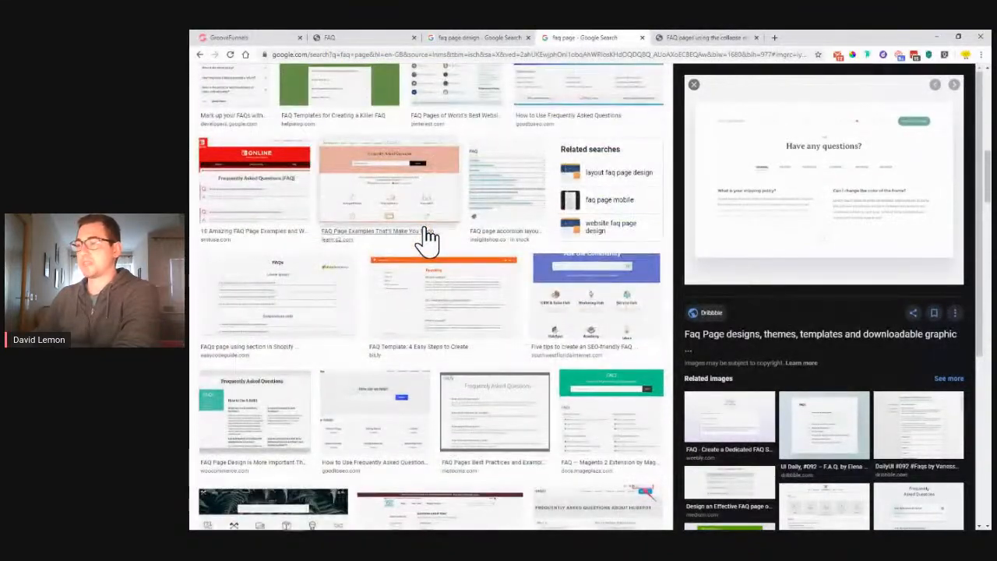
scroll(450, 321, up, 4)
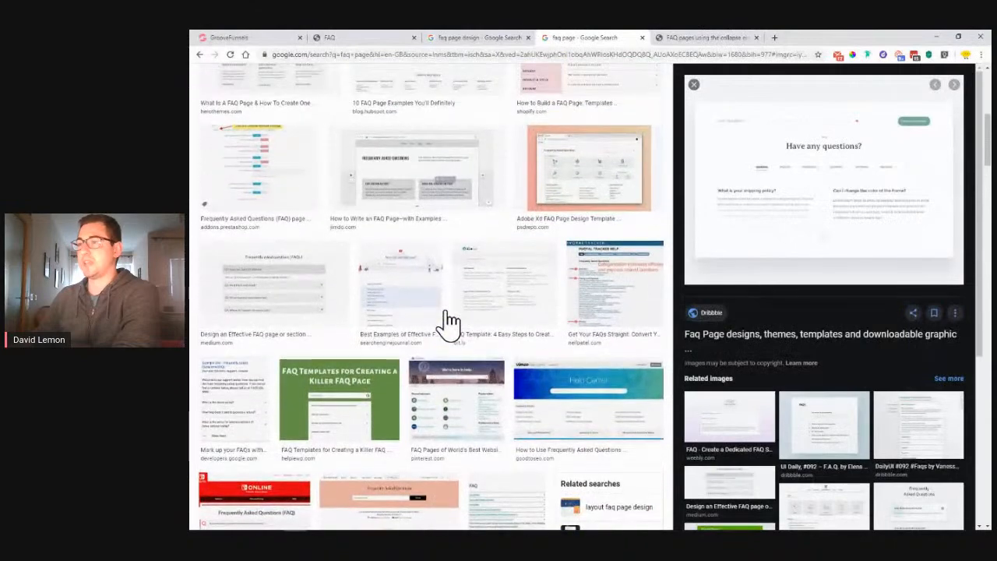
scroll(450, 321, up, 3)
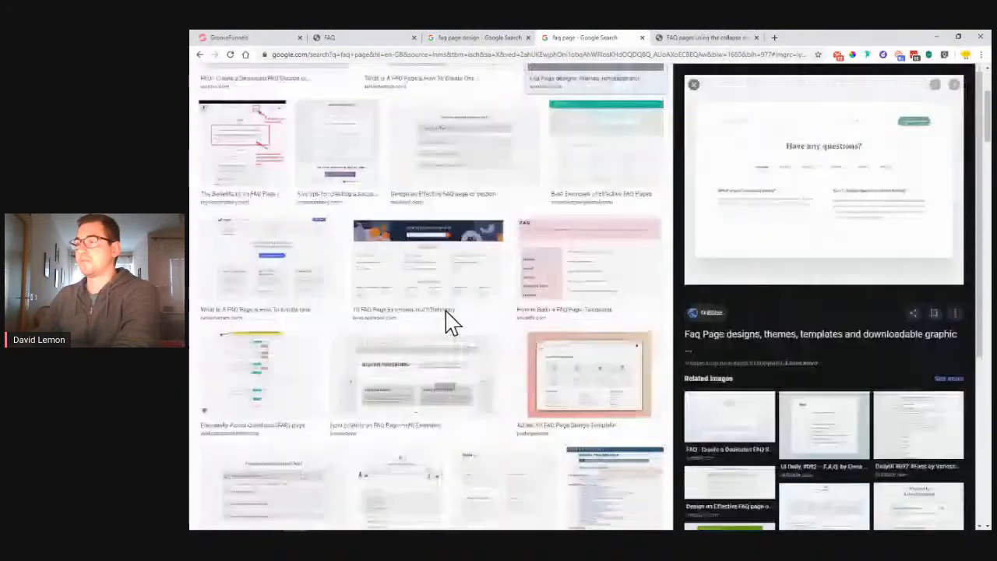
scroll(450, 321, down, 2)
- Open the green Helpie WP "FAQ Templates for Creating a Killer FAQ Page" image in its own tab and close both image searches
click(374, 456)
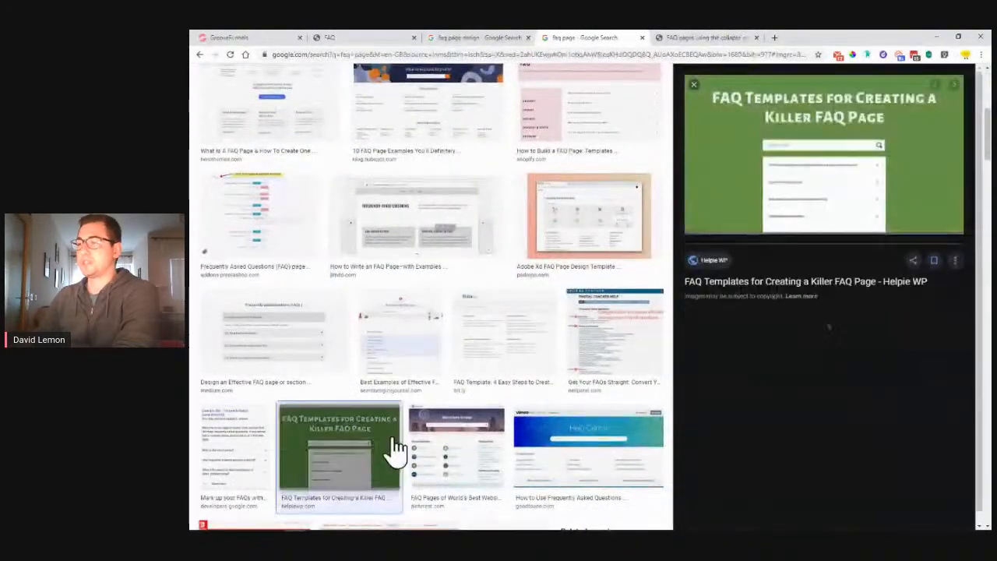
click(814, 160)
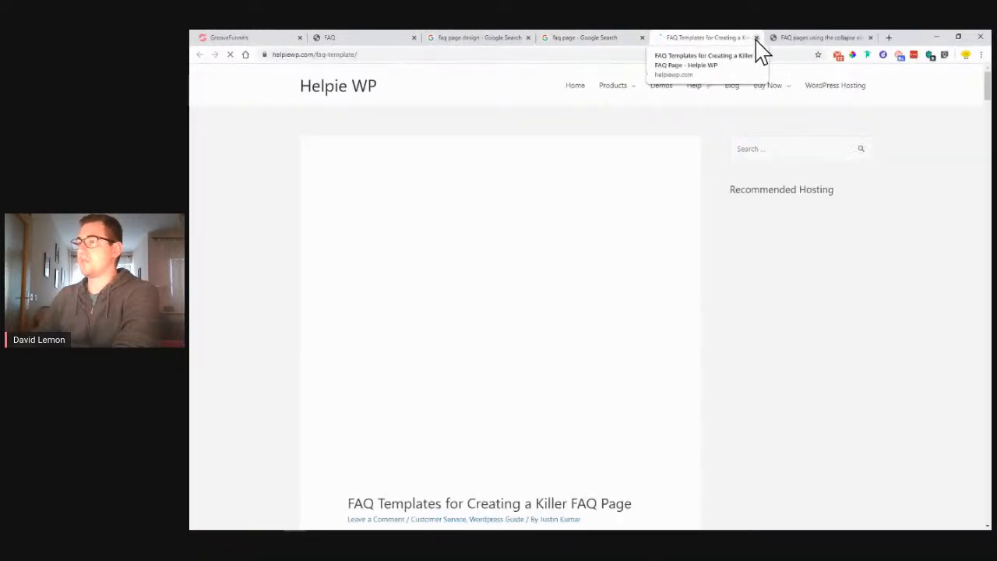
click(756, 38)
right_click(842, 123)
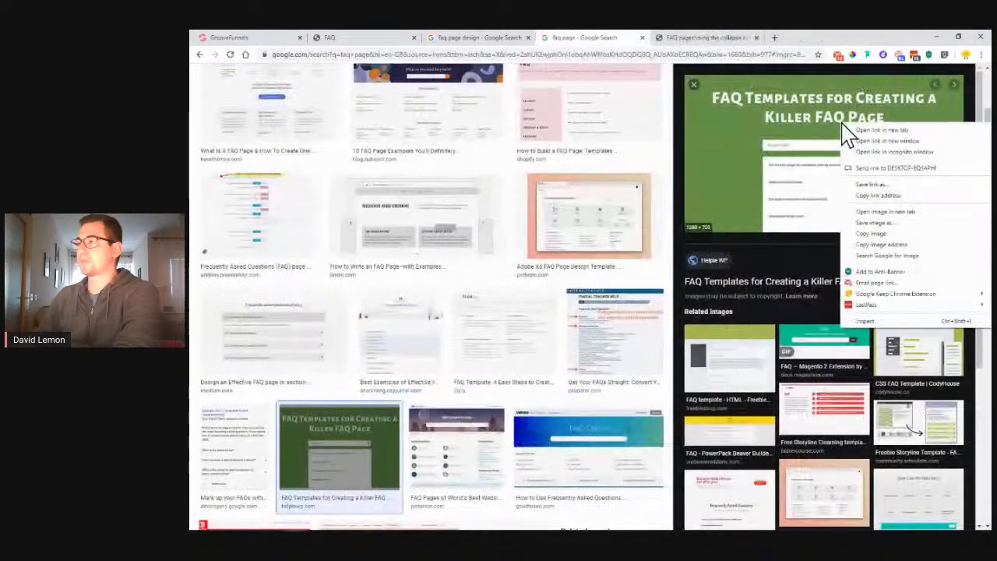
click(896, 218)
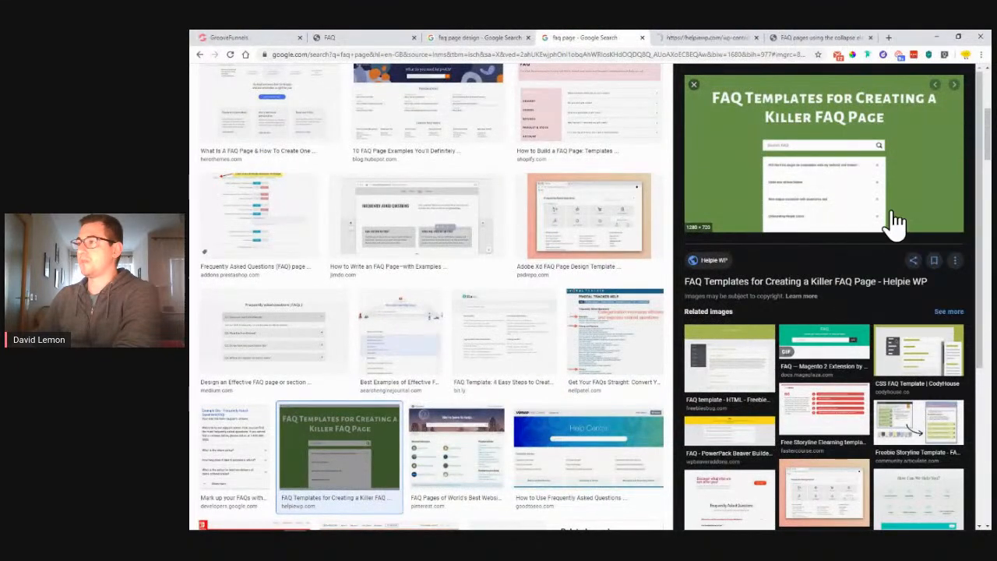
click(642, 38)
click(527, 38)
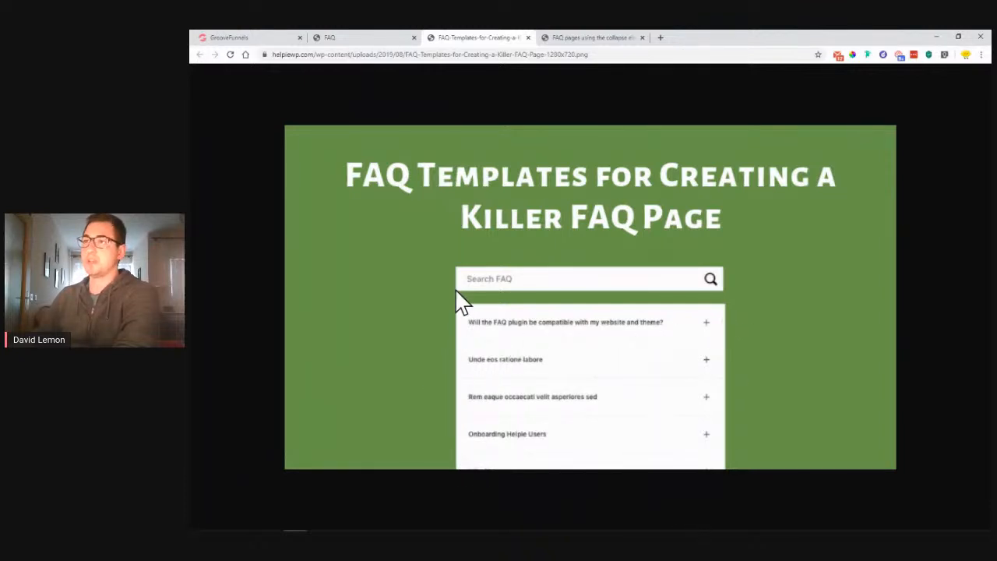
- Close the example FAQ page and open "My new site" in the GroovePages builder
click(229, 39)
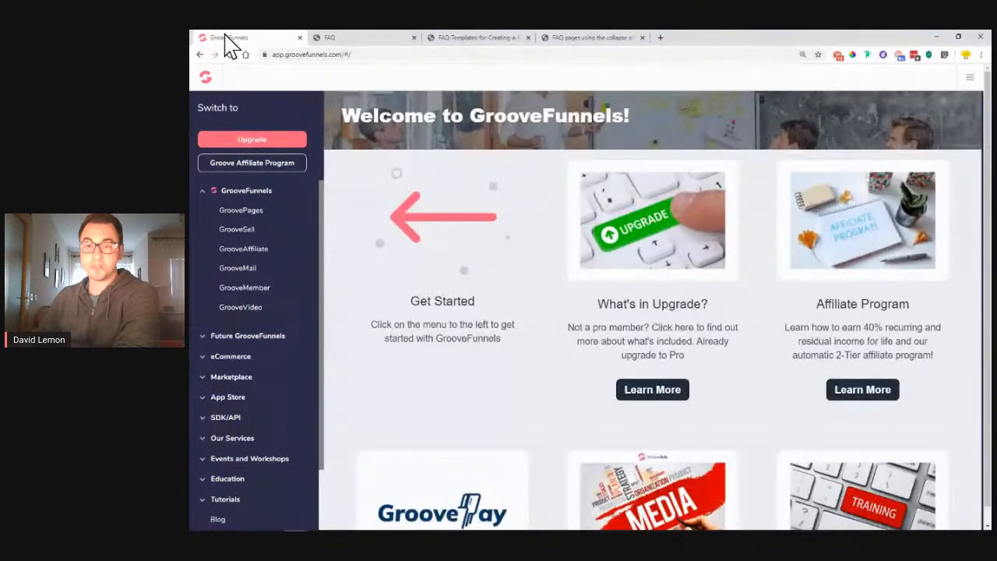
click(256, 212)
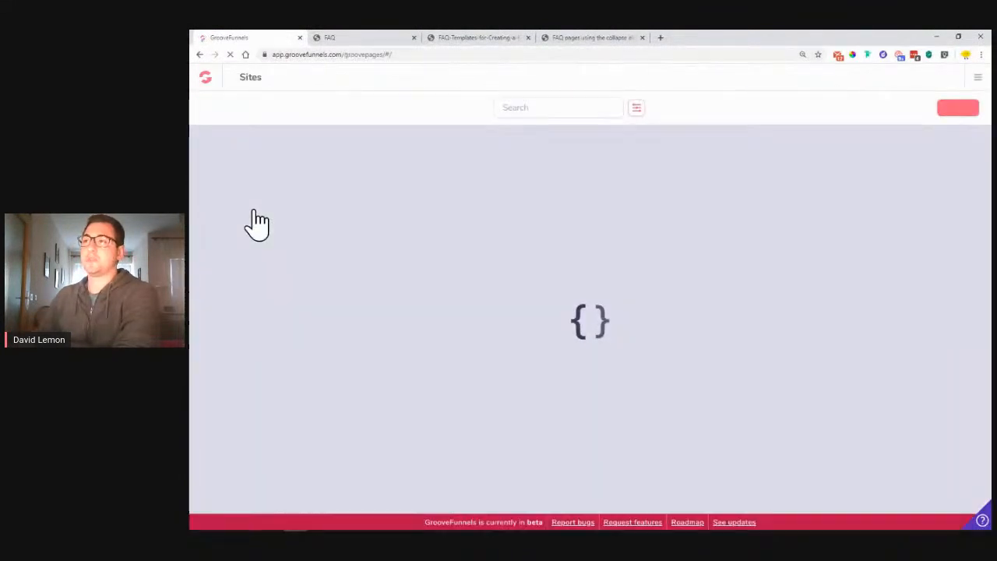
click(361, 38)
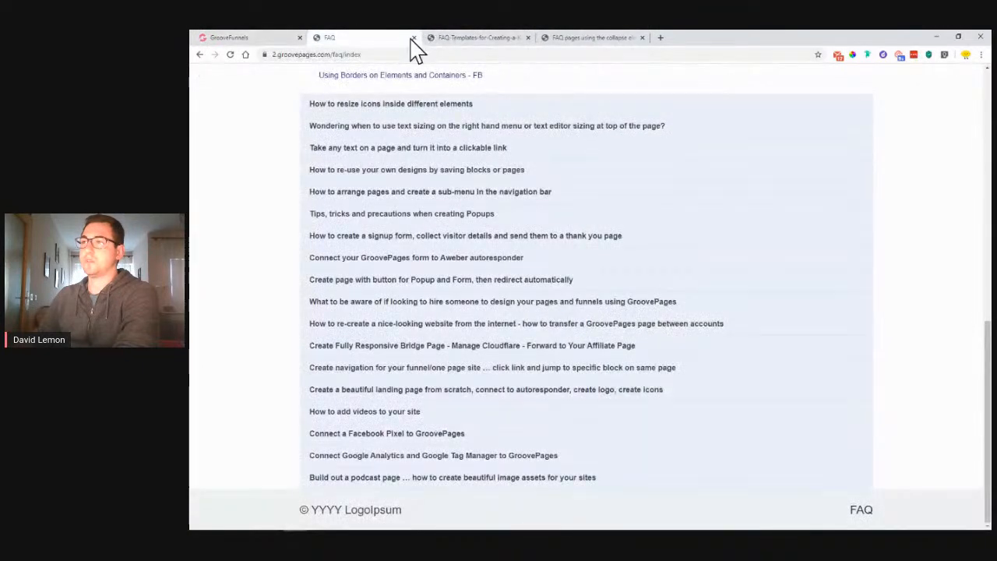
click(414, 37)
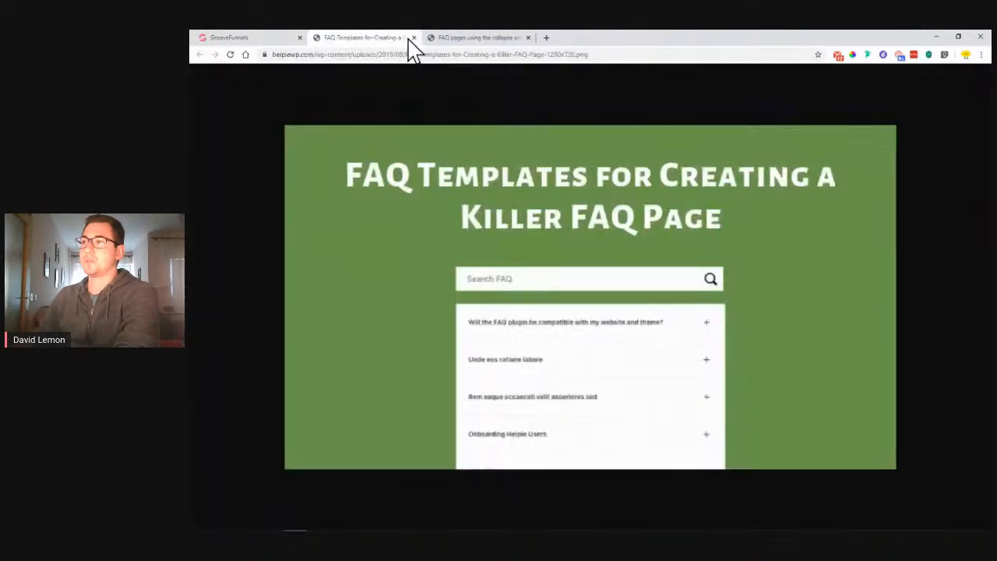
click(268, 40)
click(287, 209)
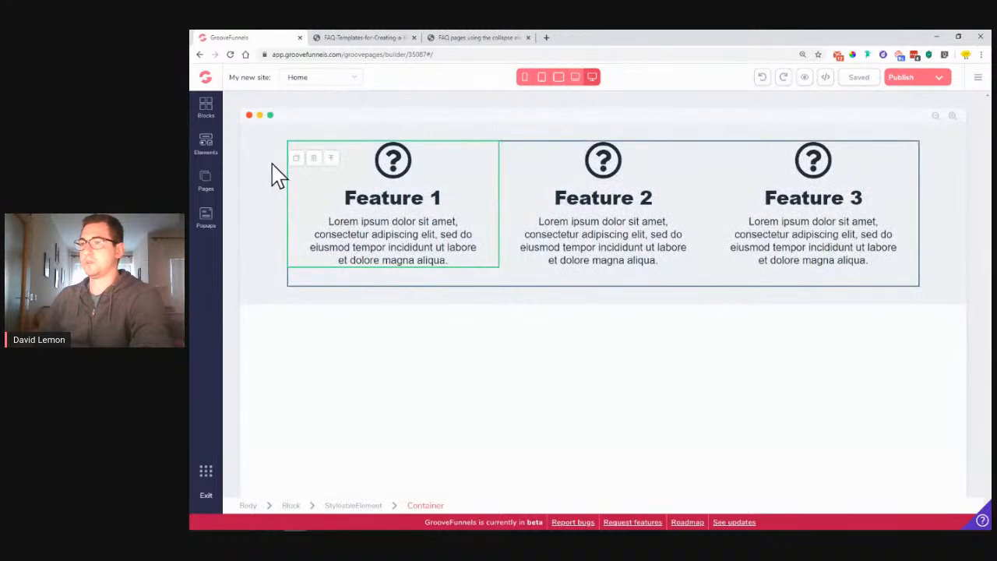
- Delete the three-feature block from the Home page
click(271, 170)
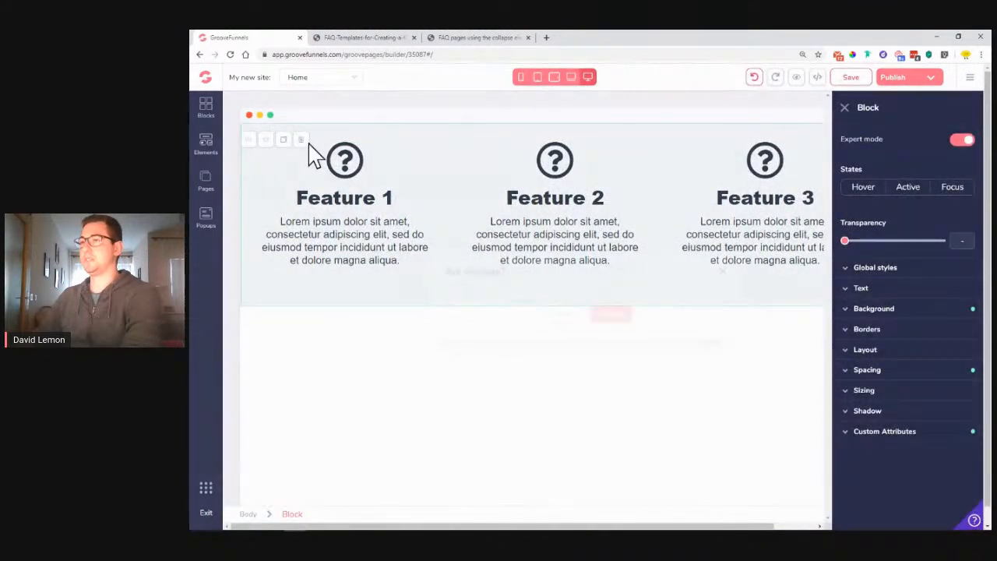
click(306, 144)
click(612, 315)
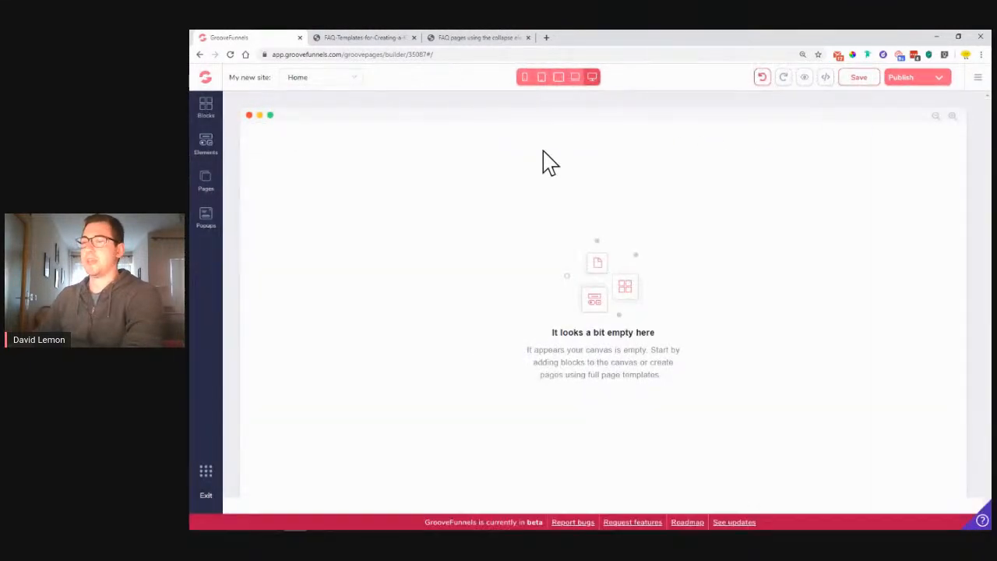
- Check the green FAQ reference image and add an "Empty container" wireframe block to the blank page
click(331, 37)
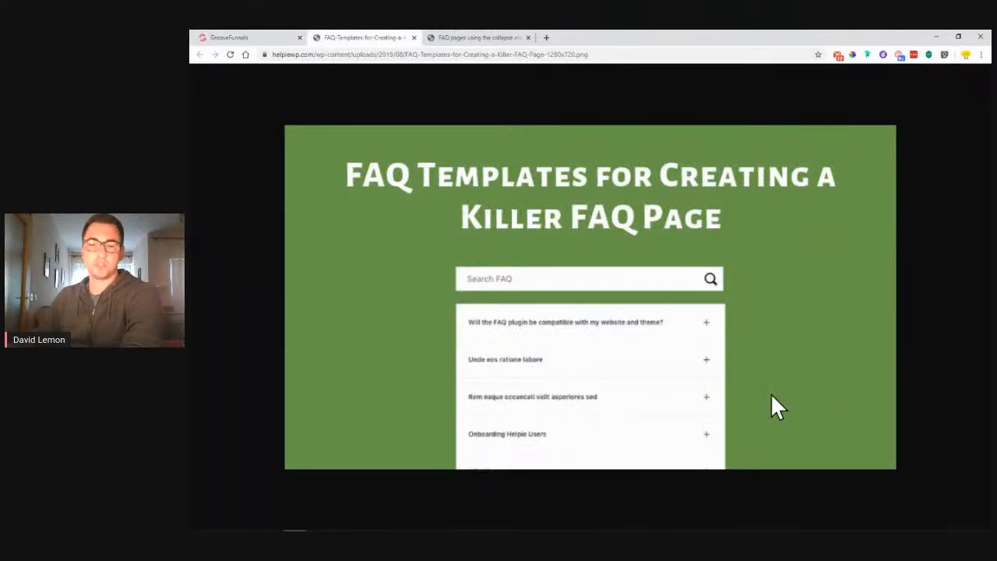
click(250, 39)
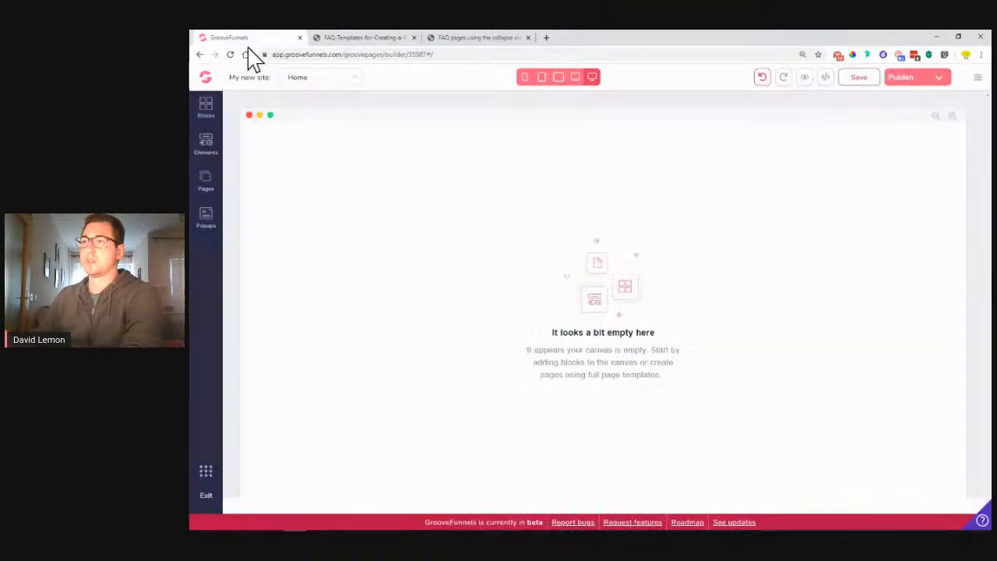
click(207, 109)
click(321, 140)
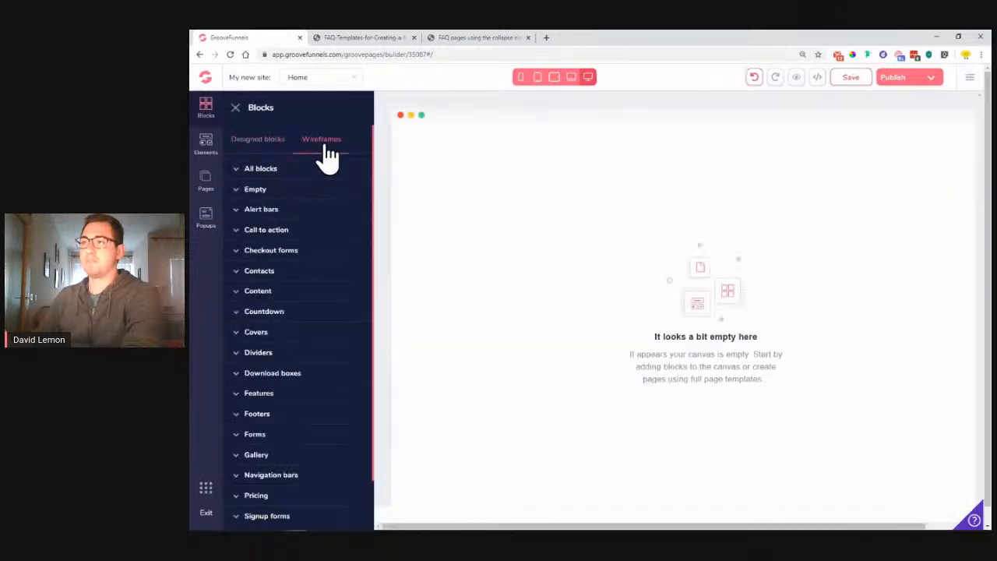
click(282, 190)
drag(269, 230, 517, 229)
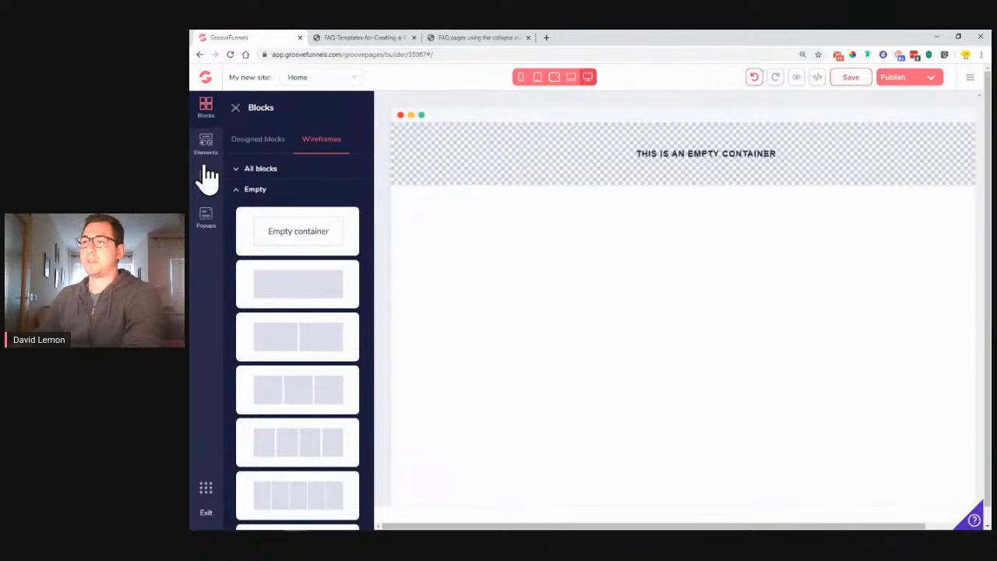
click(235, 108)
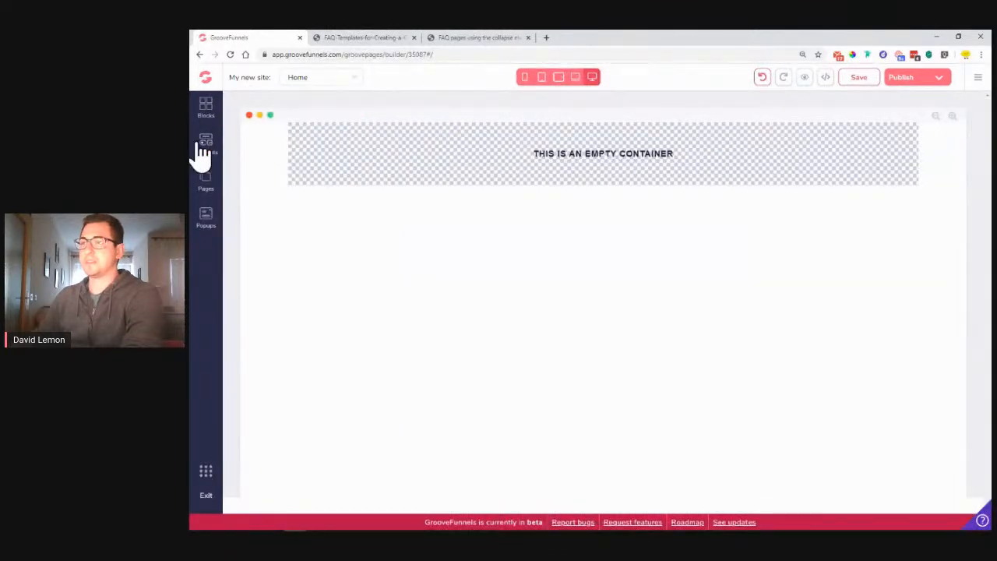
- Set the empty container block's background colour to a dark green shade, using the FAQ reference image as a guide
click(264, 169)
click(367, 39)
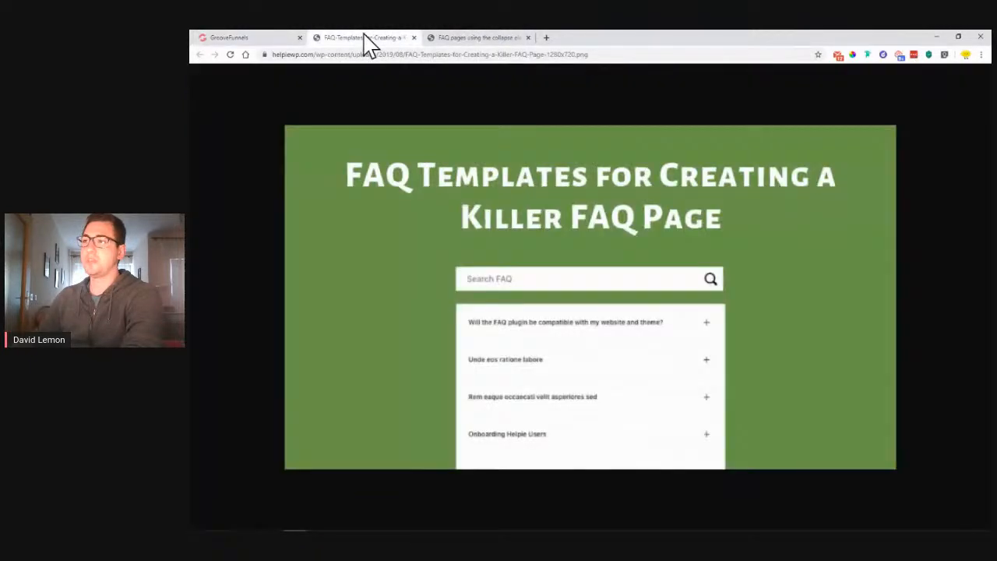
click(267, 38)
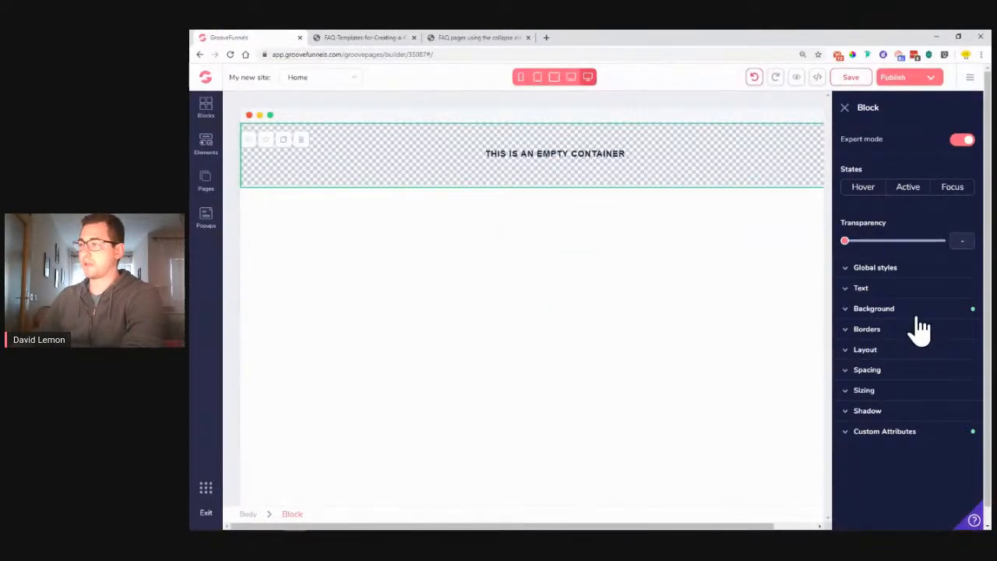
click(885, 313)
click(955, 331)
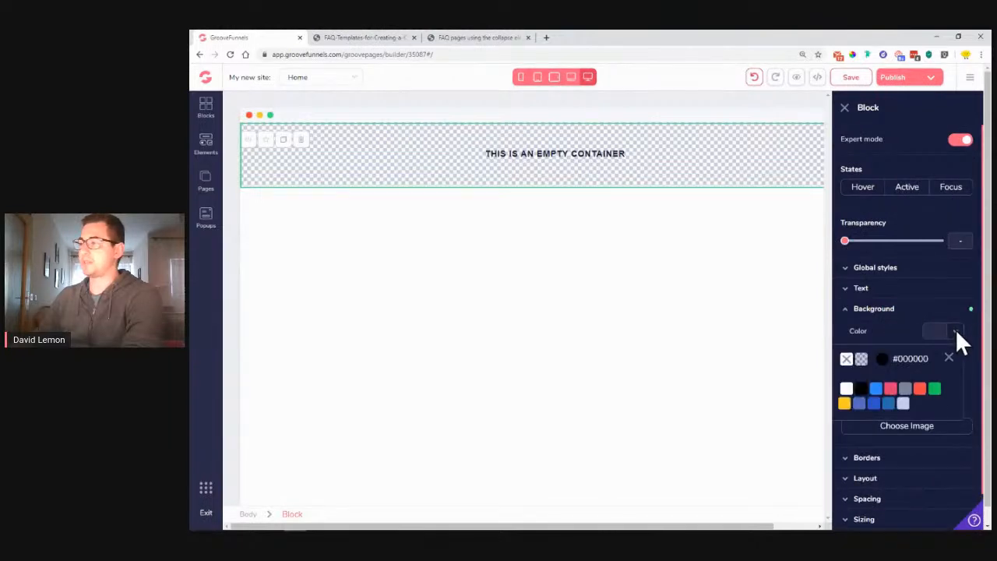
mouse_move(941, 411)
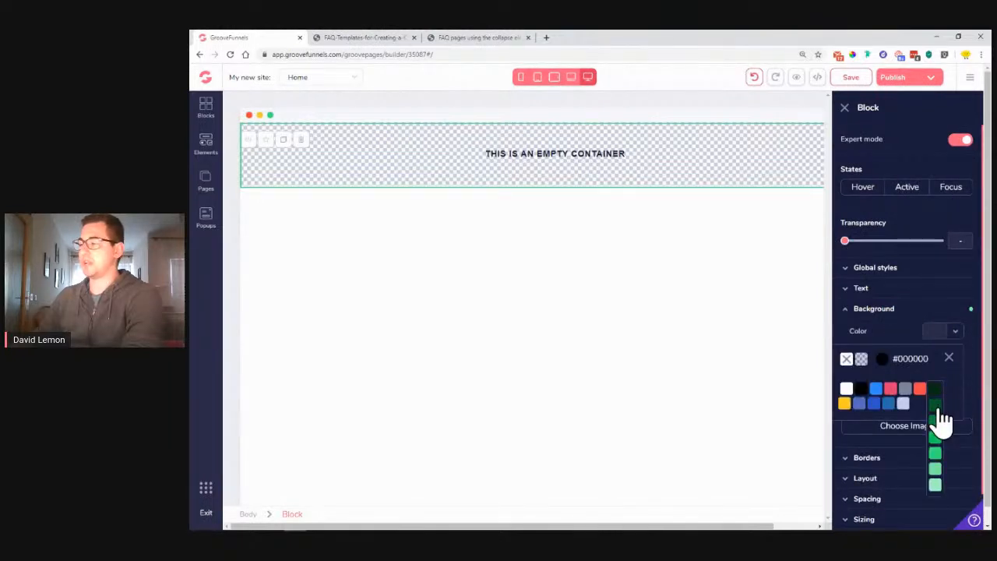
click(938, 413)
click(949, 358)
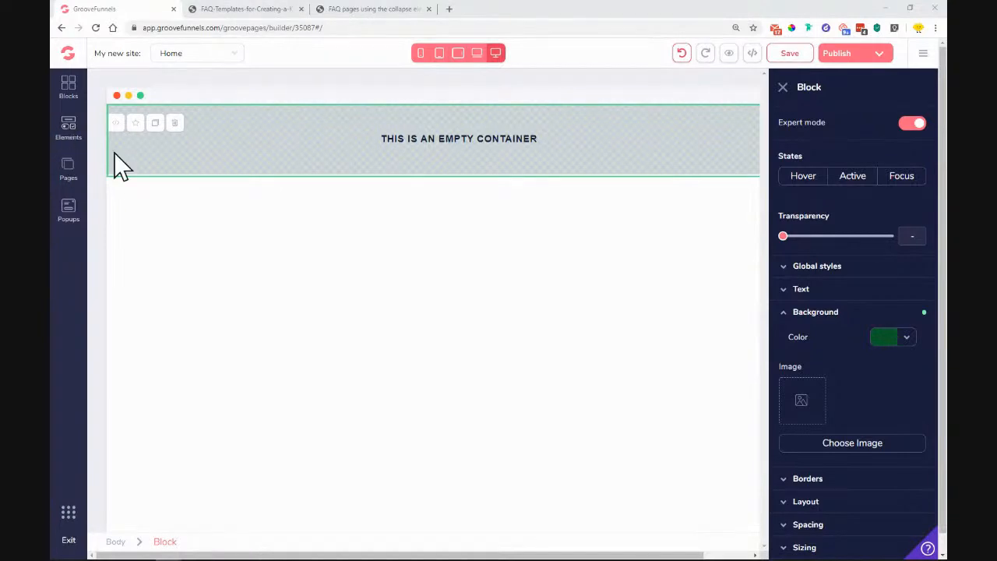
- Place a Collapse element inside the empty container of the green block
click(70, 137)
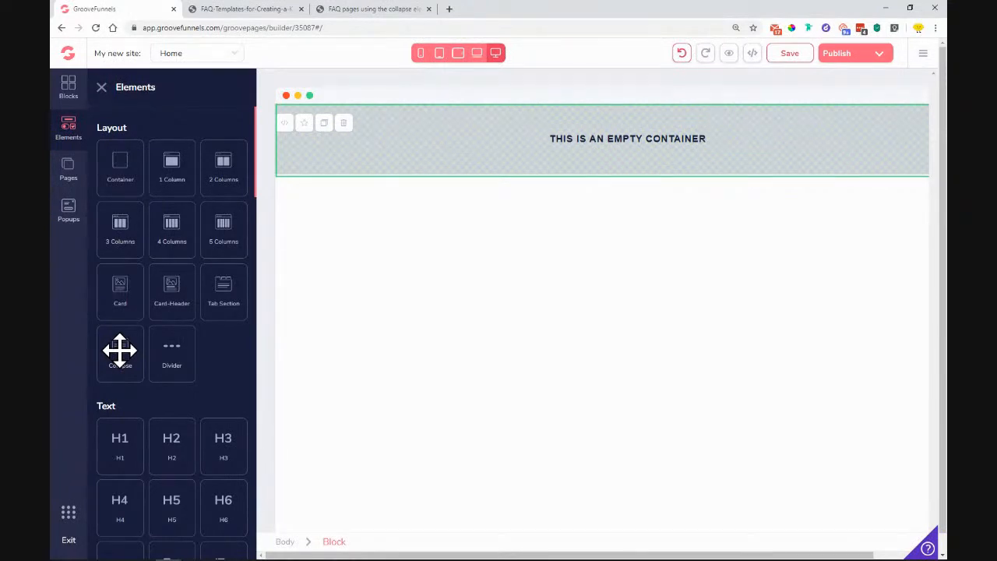
drag(119, 351, 537, 121)
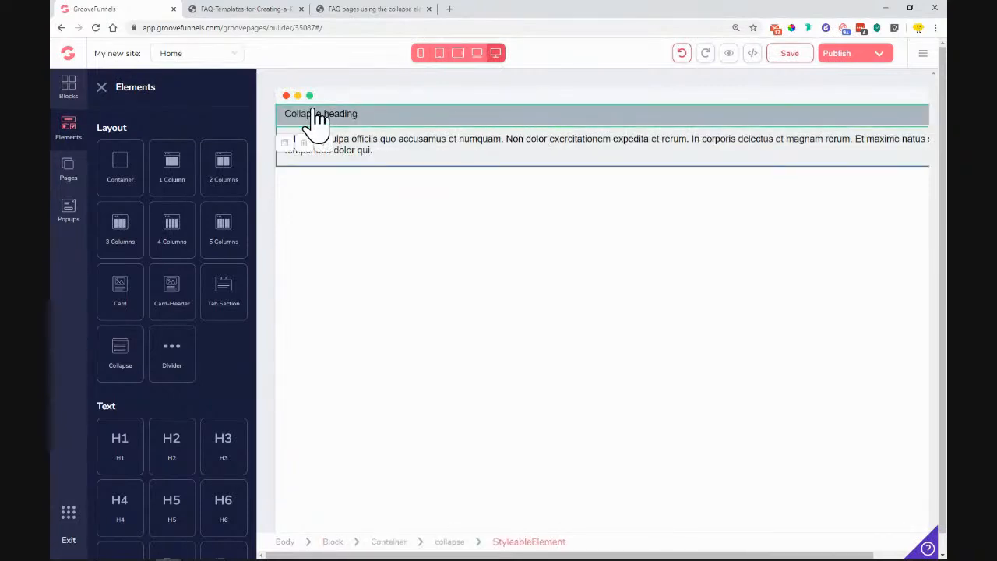
click(102, 87)
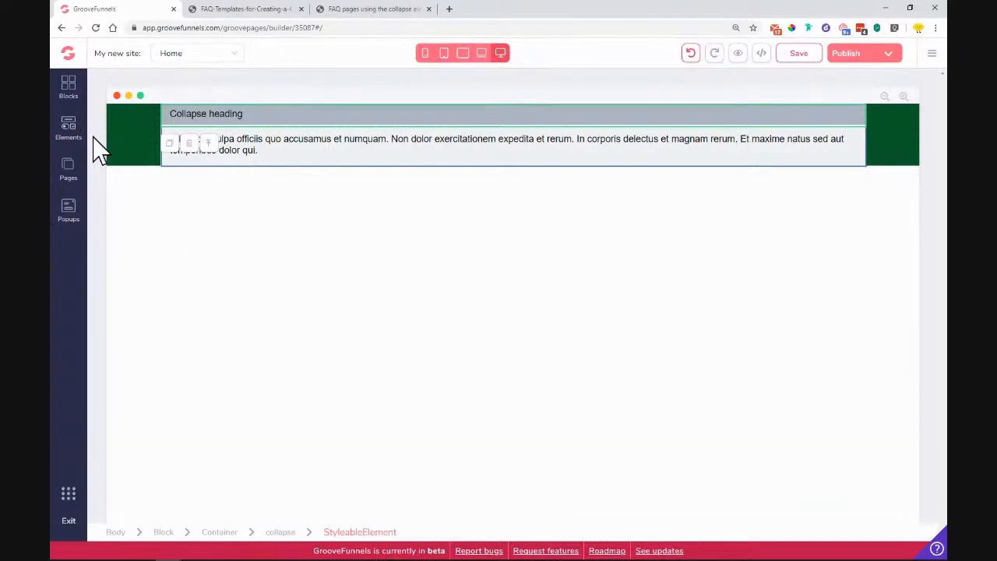
- Check the title in the FAQ reference image and add a heading element to the green block, below the collapse element
click(272, 13)
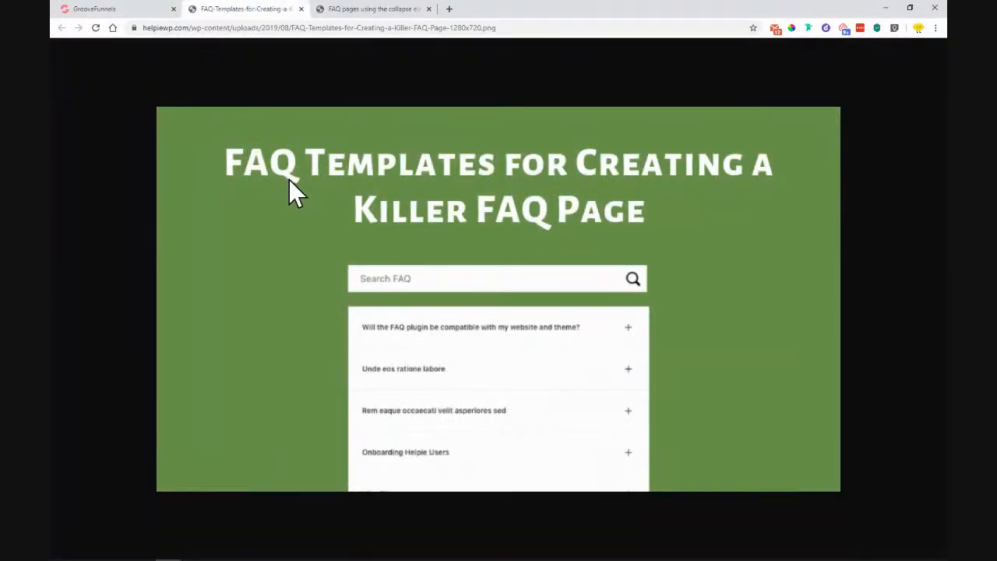
click(116, 9)
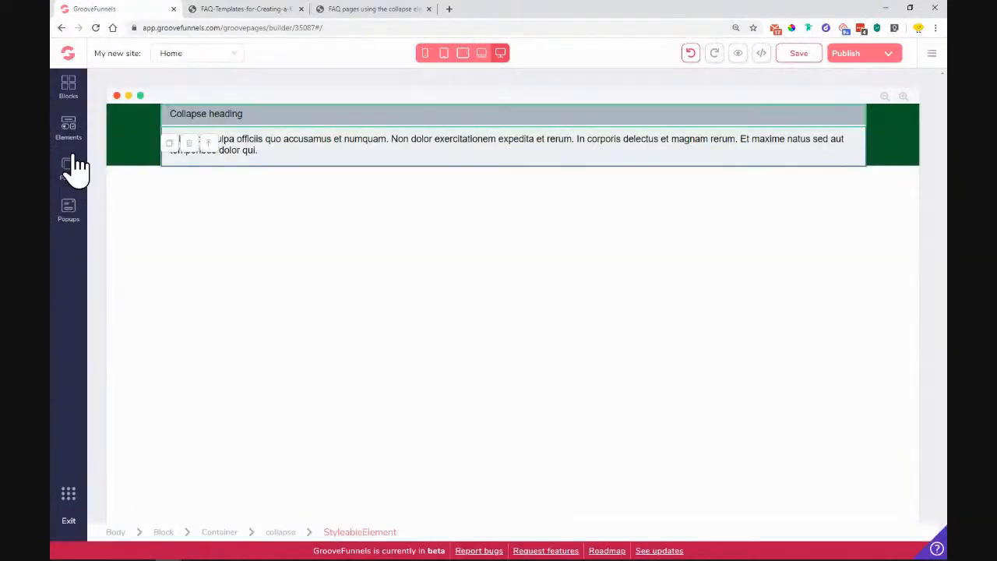
click(68, 131)
scroll(156, 366, down, 2)
drag(122, 348, 338, 111)
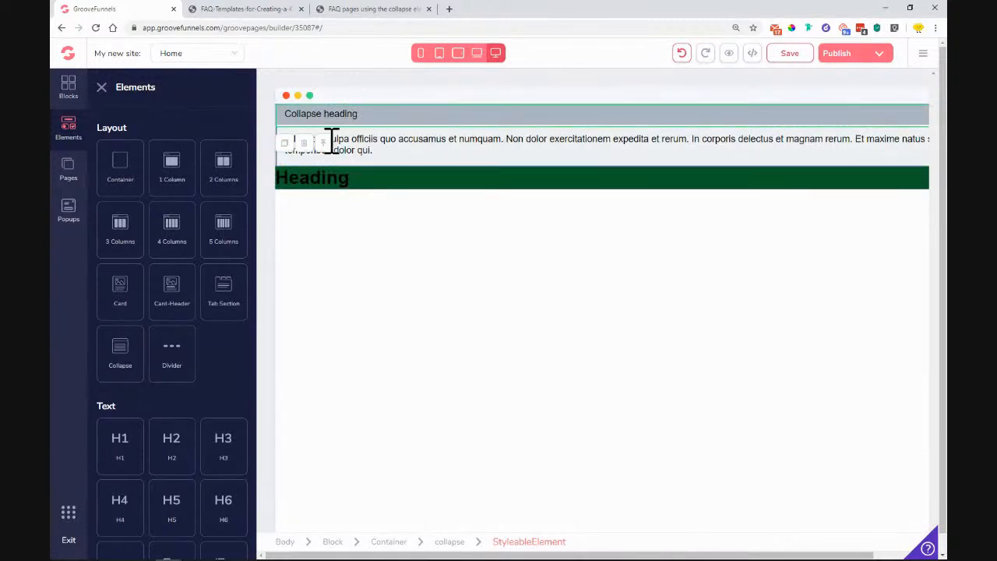
- Move the heading above the collapse element in the green block
click(450, 543)
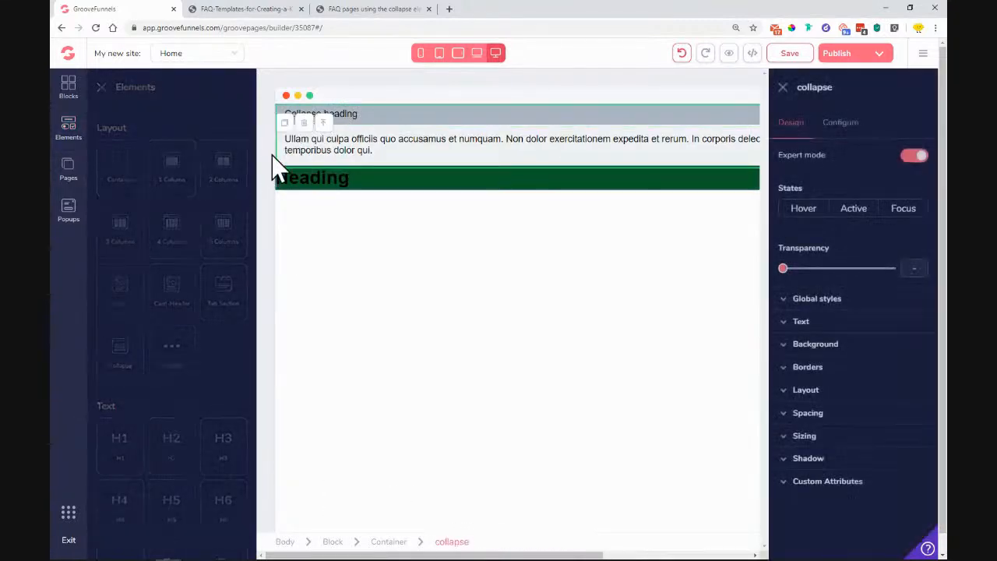
drag(588, 558, 563, 555)
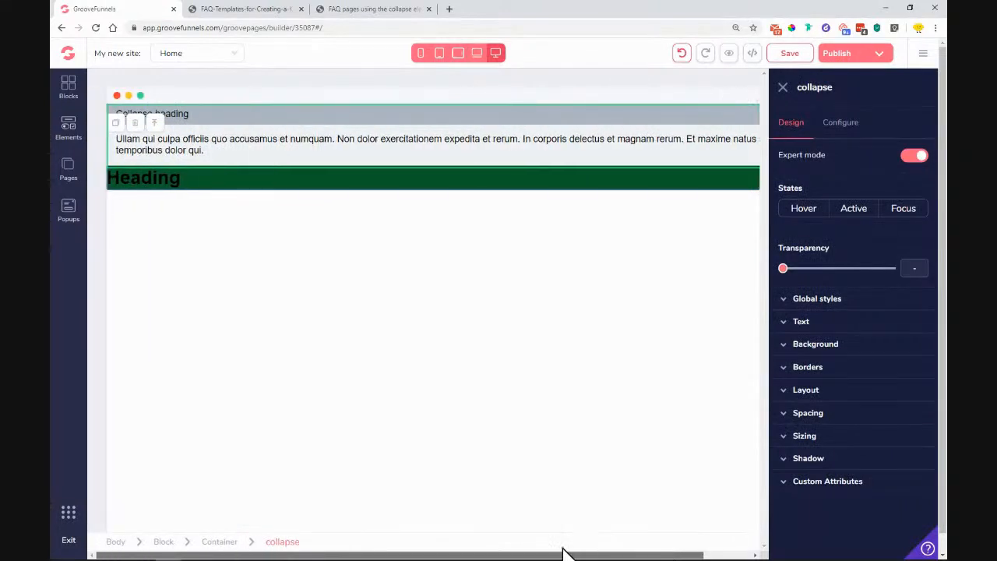
click(165, 179)
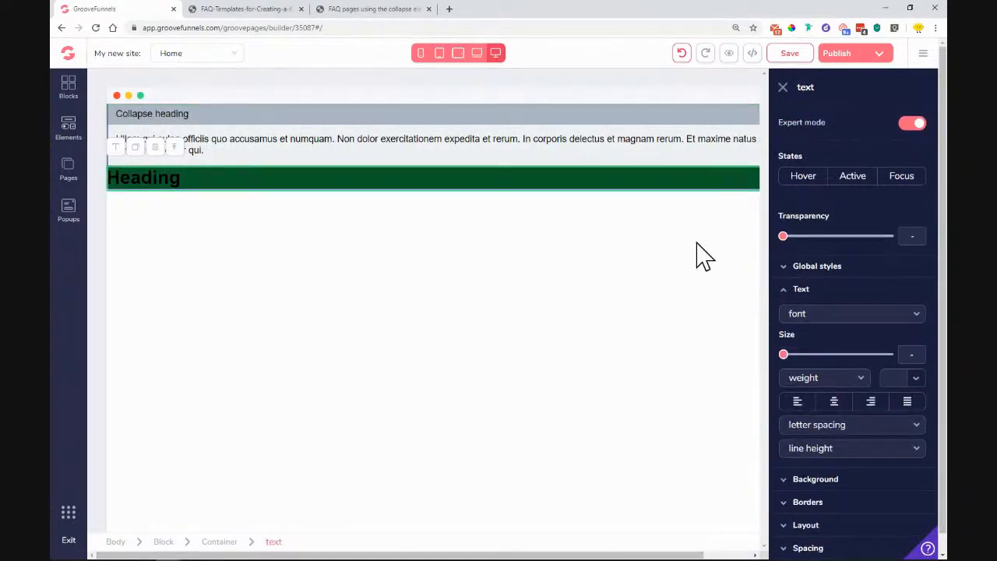
drag(347, 557, 398, 555)
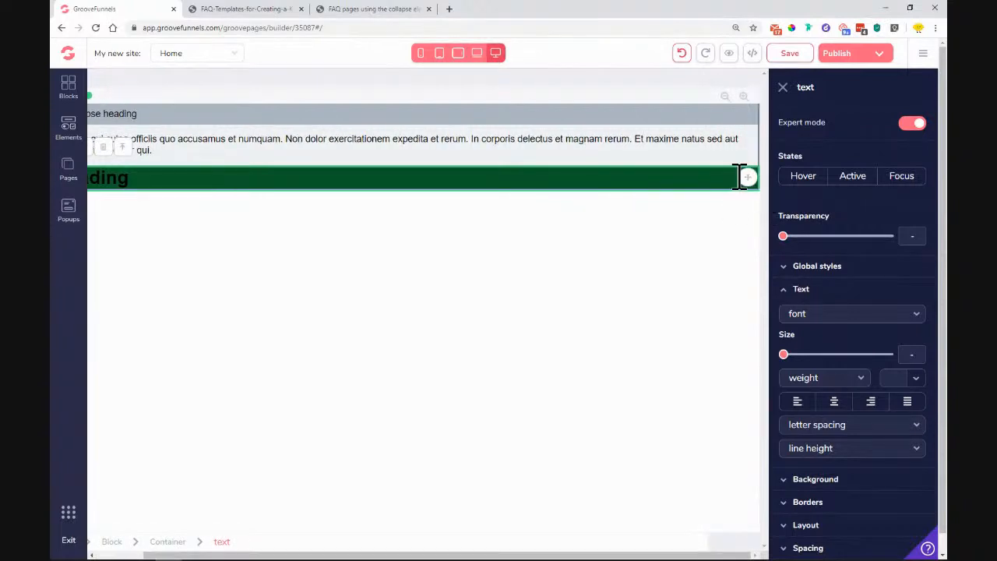
drag(751, 179, 750, 121)
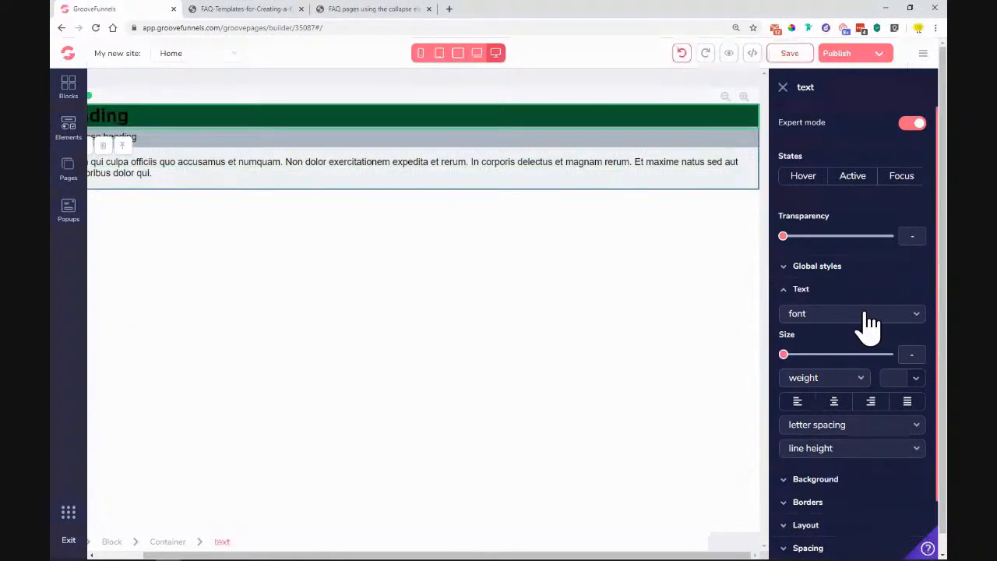
- Centre the heading text and set its colour to white (#FFFFFF)
click(835, 404)
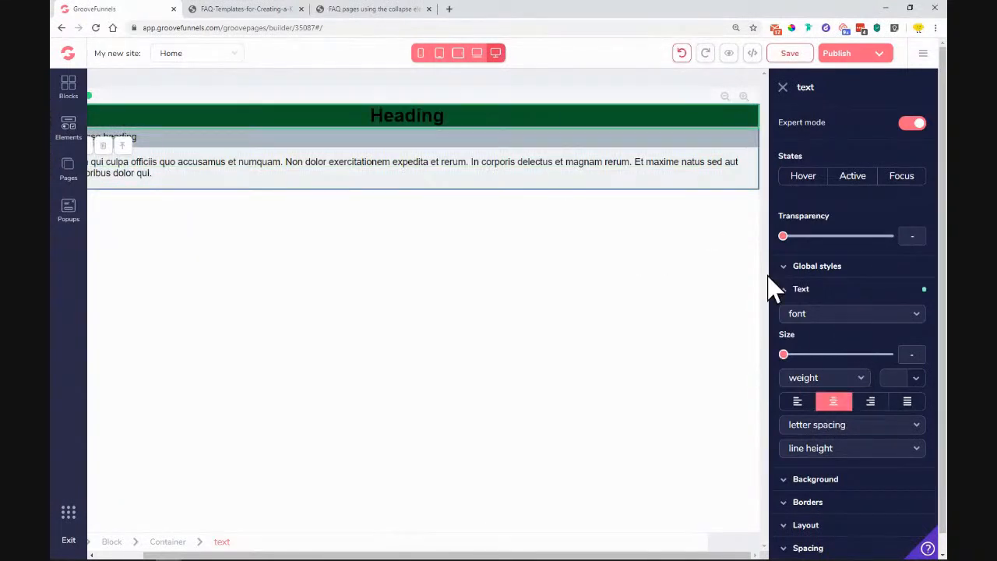
click(916, 379)
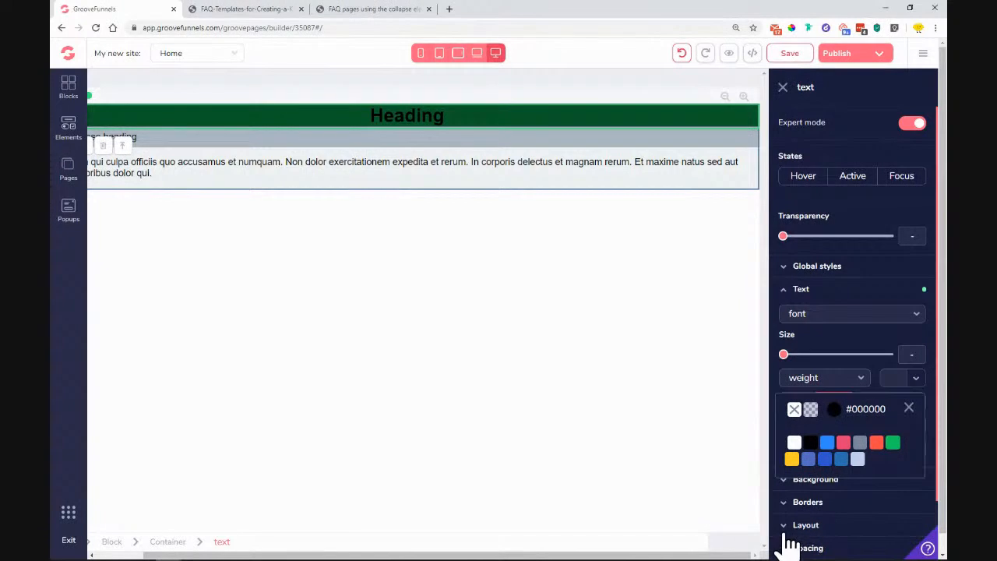
click(793, 444)
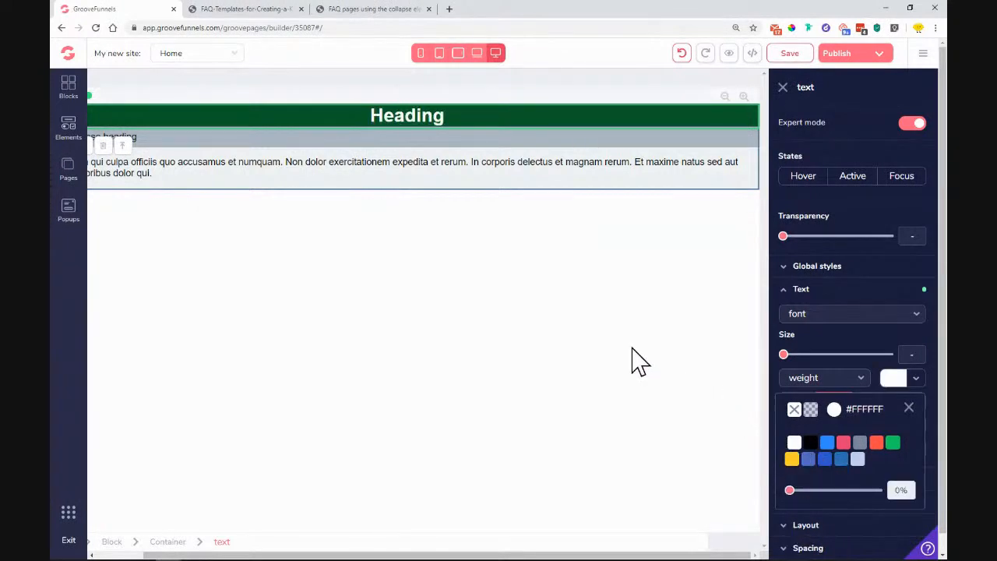
- Set the heading's font to poppins and its size to 4.5rem
key(ctrl+minus)
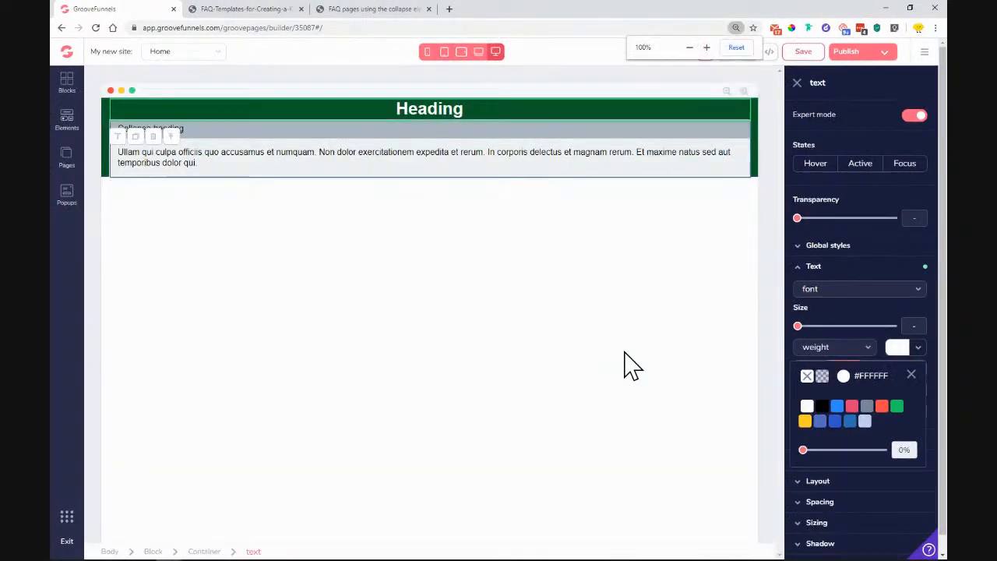
mouse_move(851, 412)
click(826, 289)
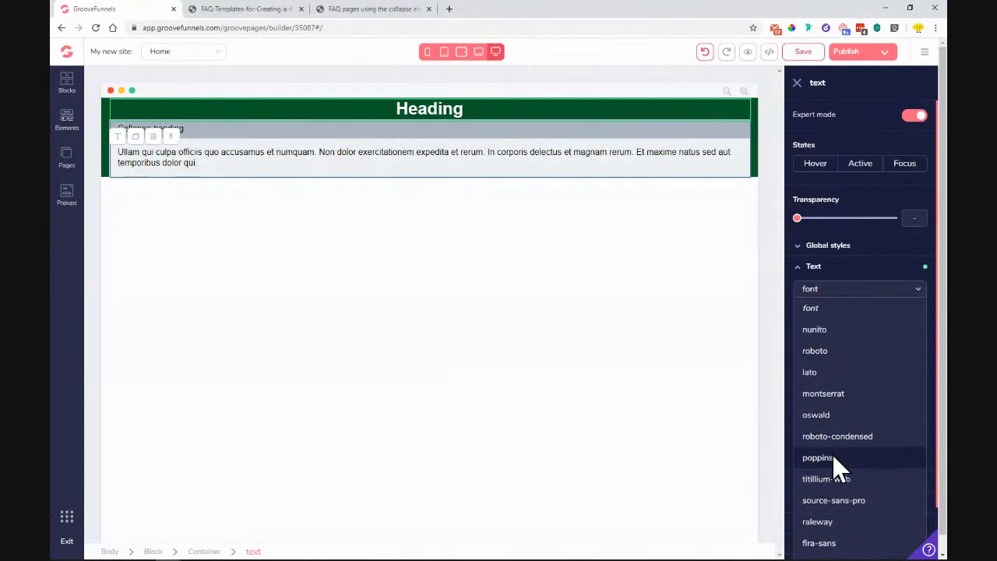
click(832, 456)
drag(799, 327, 878, 326)
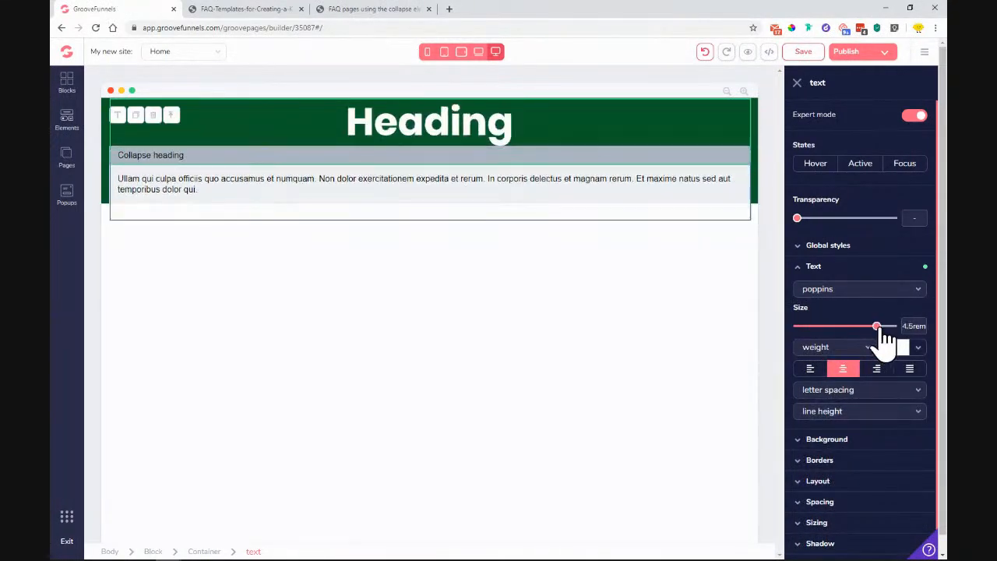
- Replace the heading text with "This is our FAQ page"
double_click(448, 125)
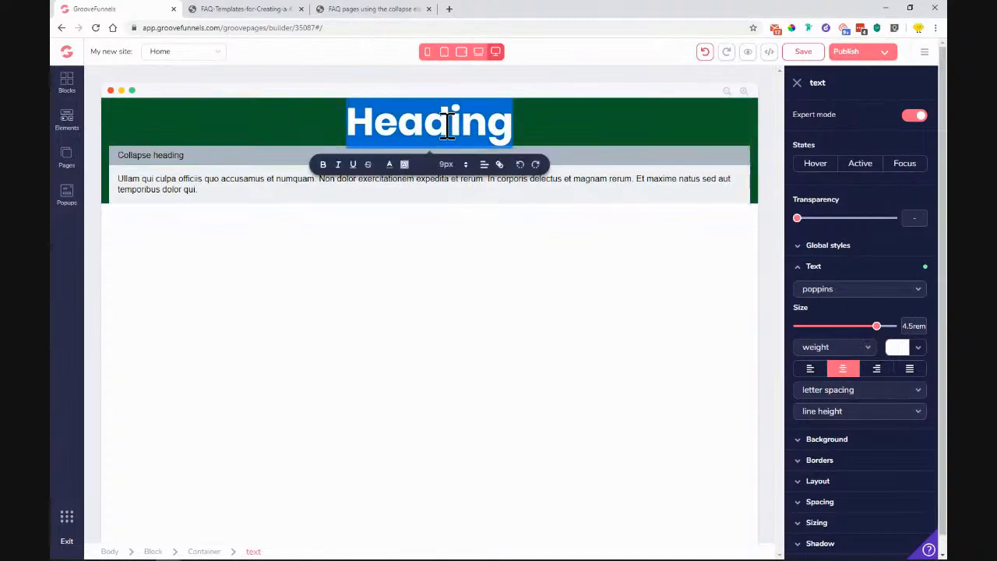
text(This is ou)
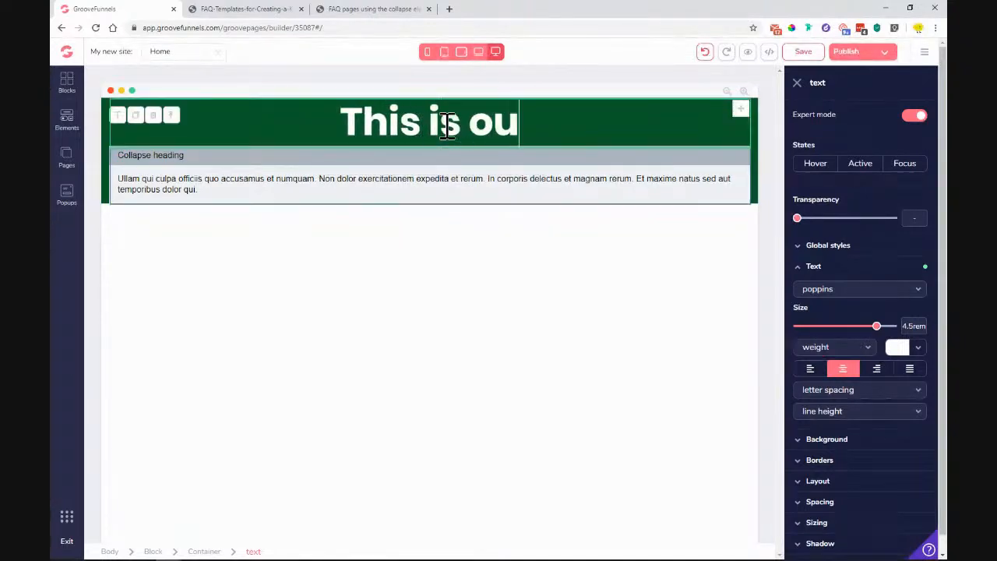
text(r FA)
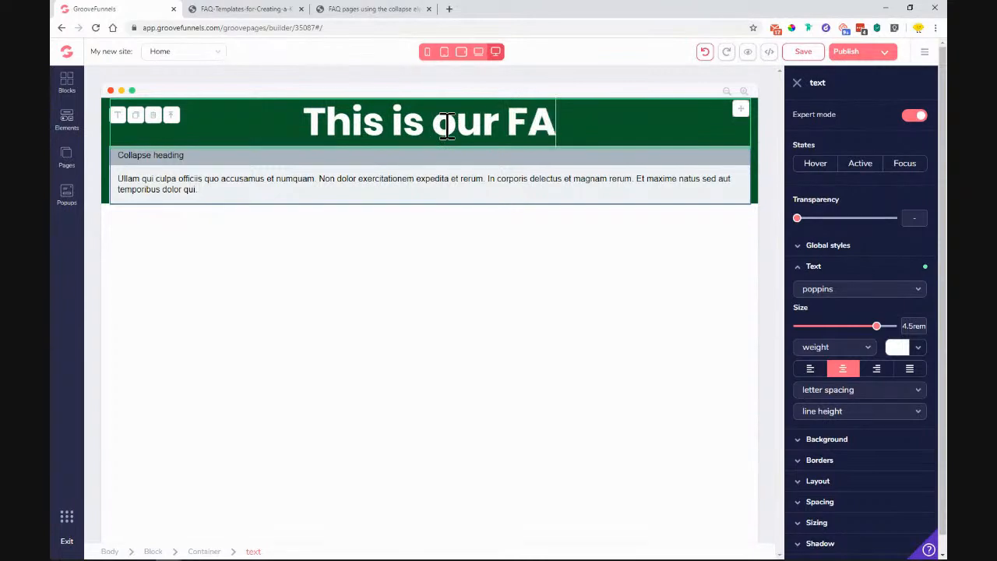
text(Q pav)
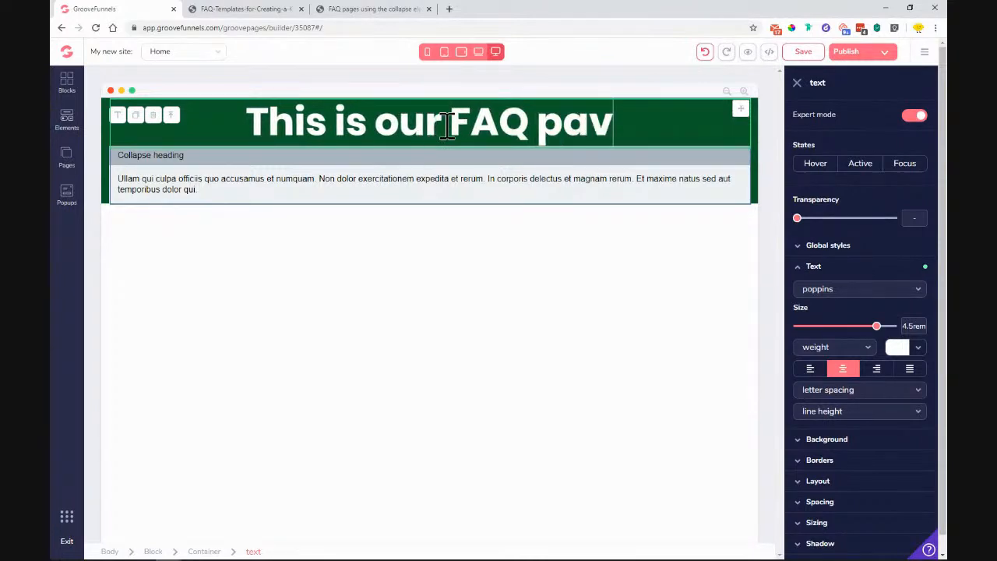
key(BackSpace)
text(ge)
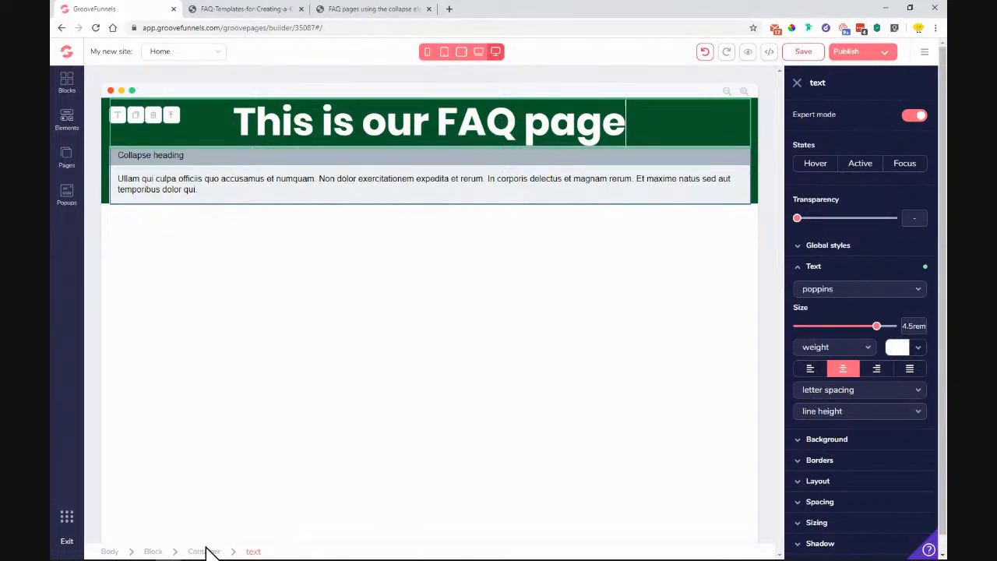
- Set the heading's top and bottom padding to 4rem
scroll(828, 411, down, 1)
click(832, 489)
scroll(842, 483, down, 3)
click(860, 416)
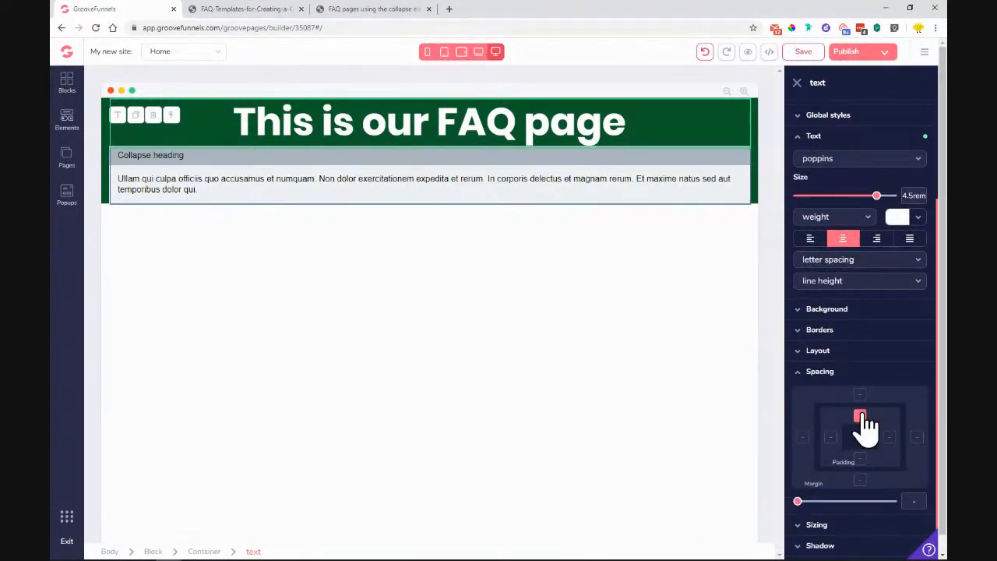
drag(799, 503, 874, 503)
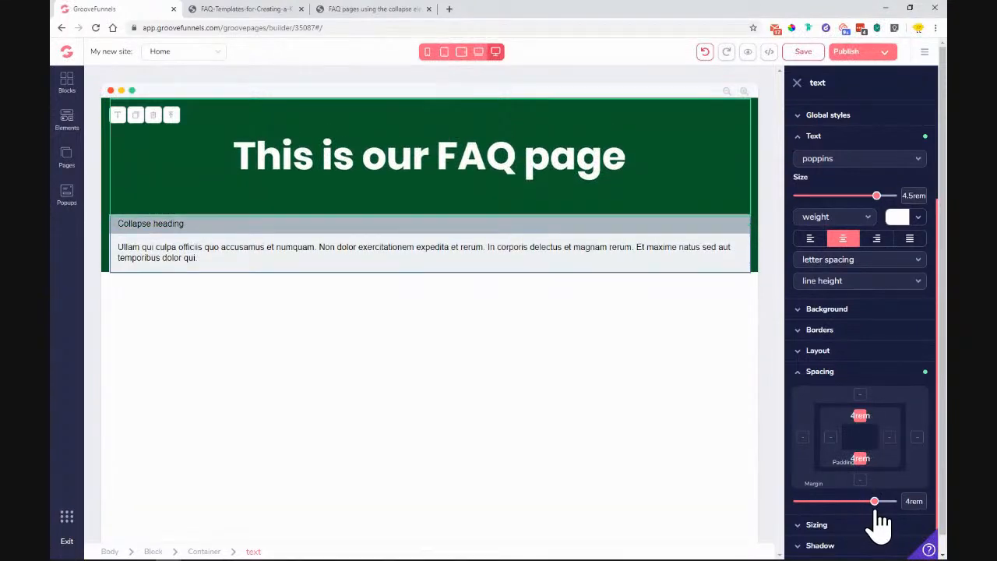
- Select the whole collapse element below the heading, rather than its heading bar or body text
click(289, 236)
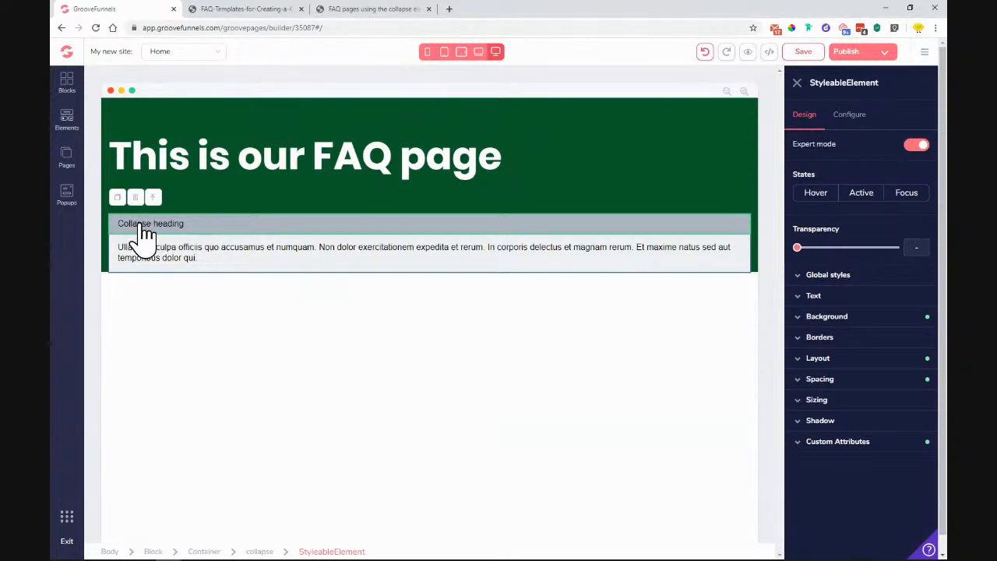
click(207, 247)
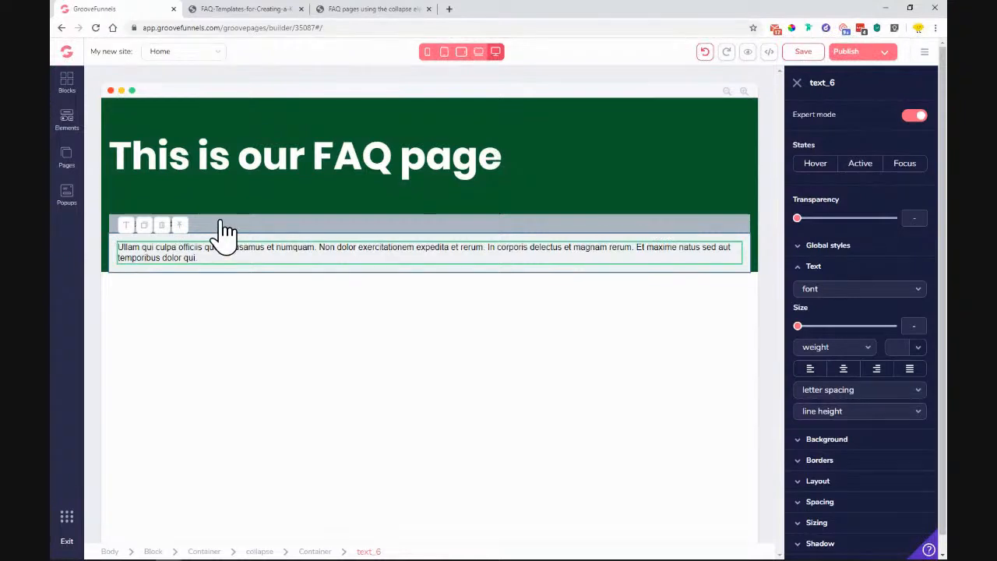
click(260, 551)
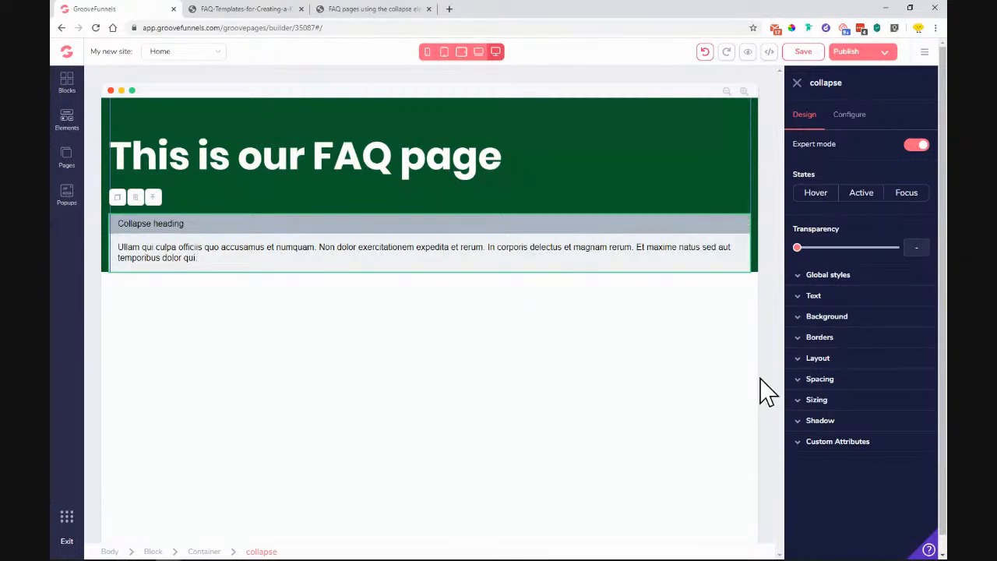
click(830, 383)
click(830, 445)
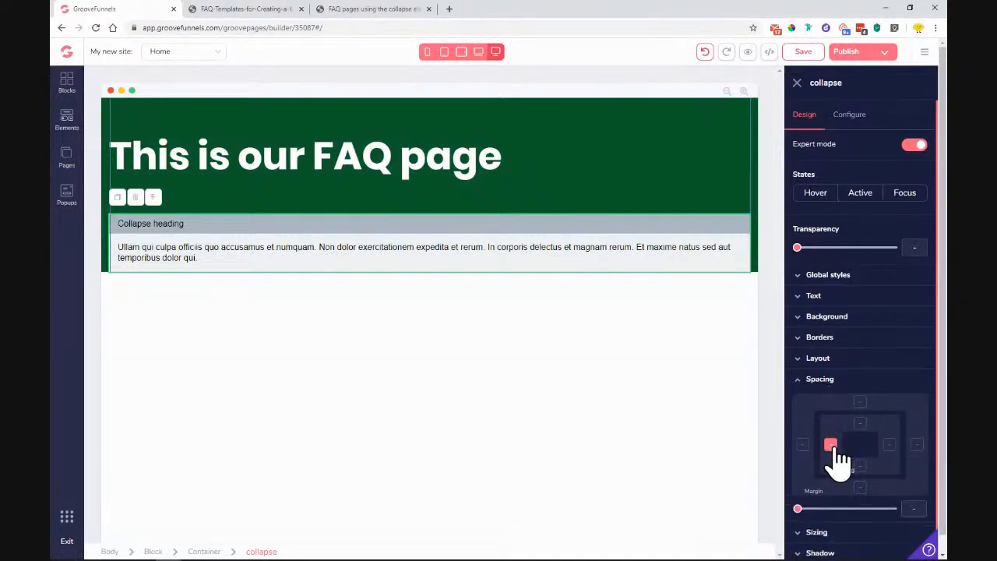
click(889, 444)
drag(802, 509, 785, 523)
click(834, 382)
- Set the collapse element's maximum width to 50rem
click(828, 418)
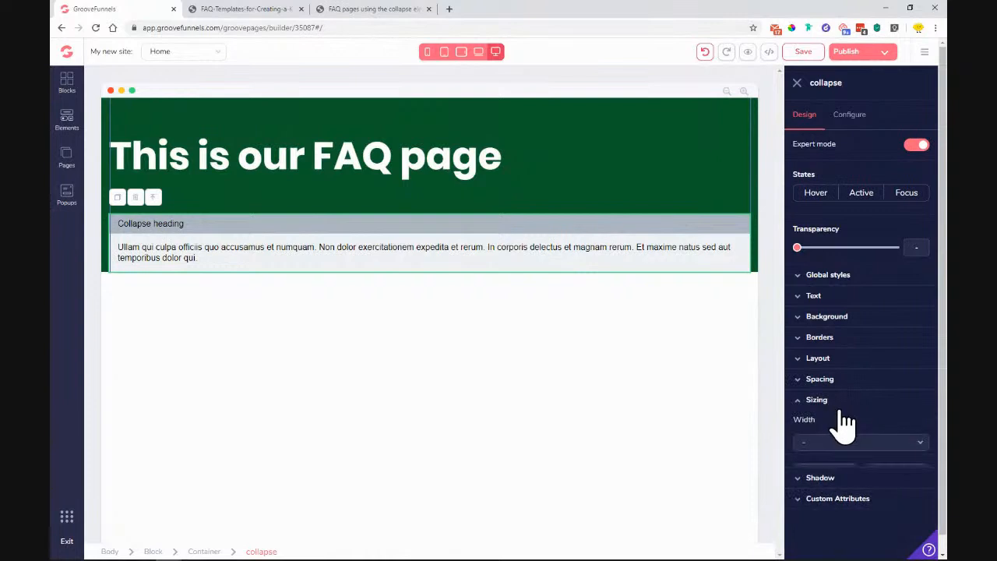
scroll(857, 436, down, 1)
click(894, 455)
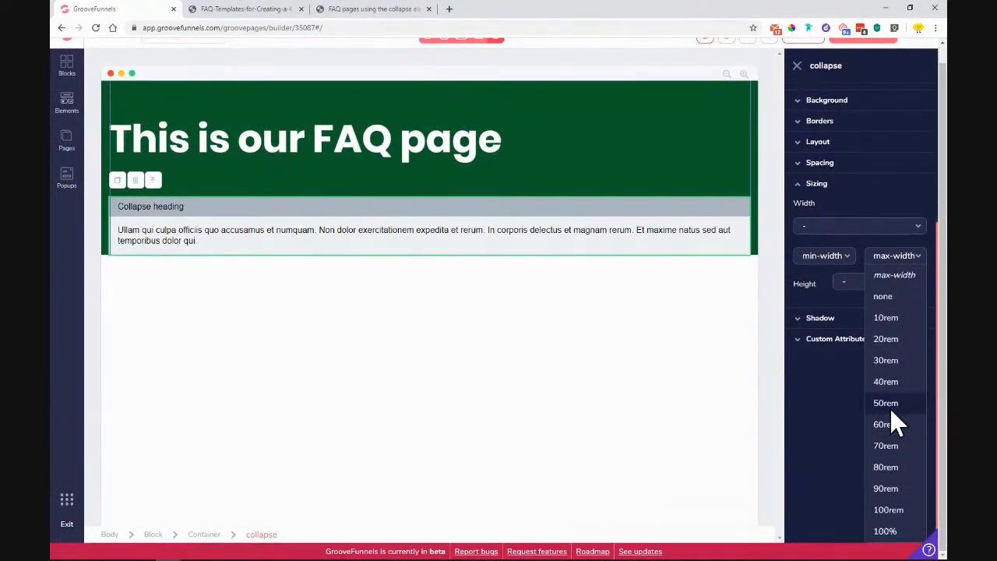
click(890, 408)
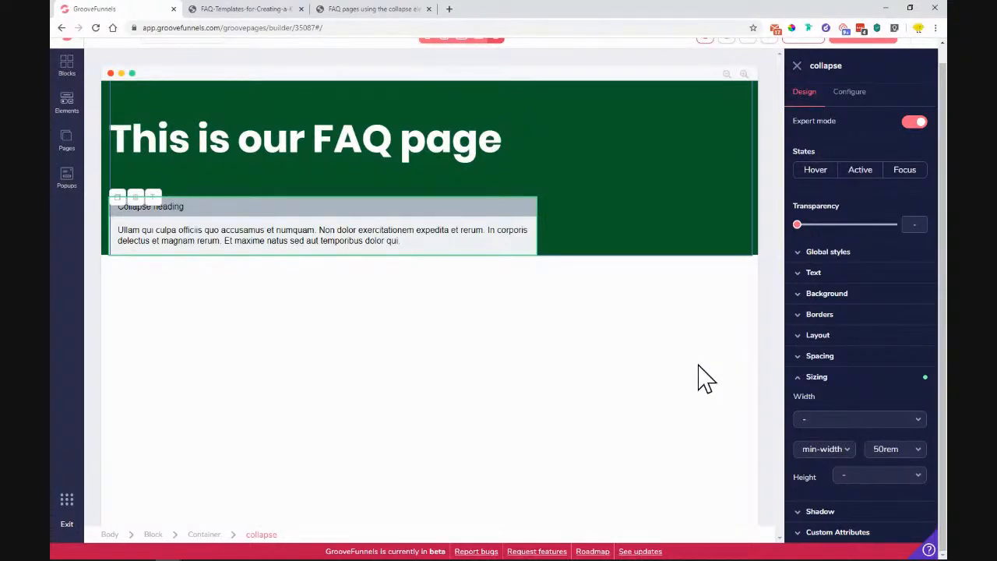
- Try centring the collapse element with centred text alignment, and return its text to left alignment
click(843, 279)
click(843, 376)
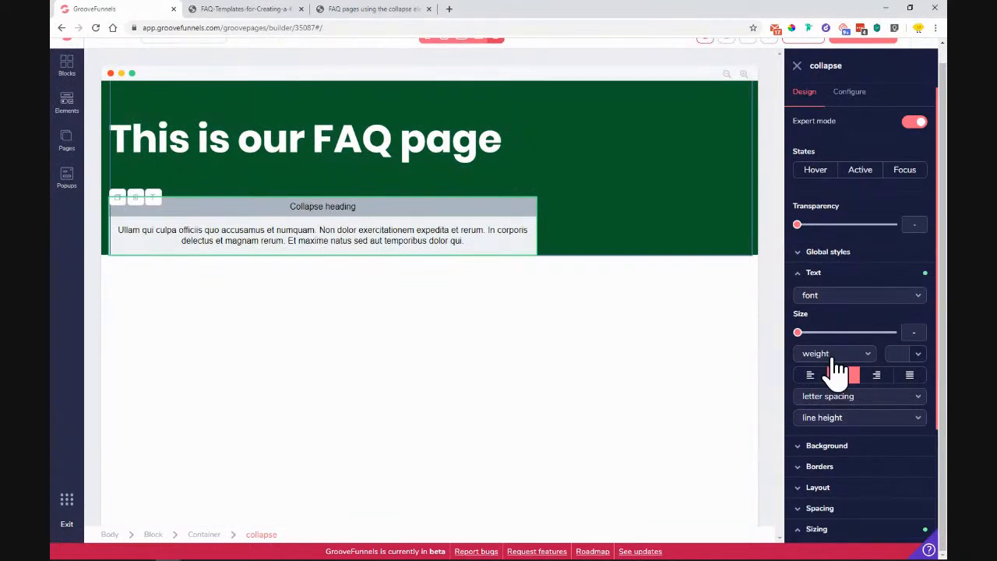
click(811, 378)
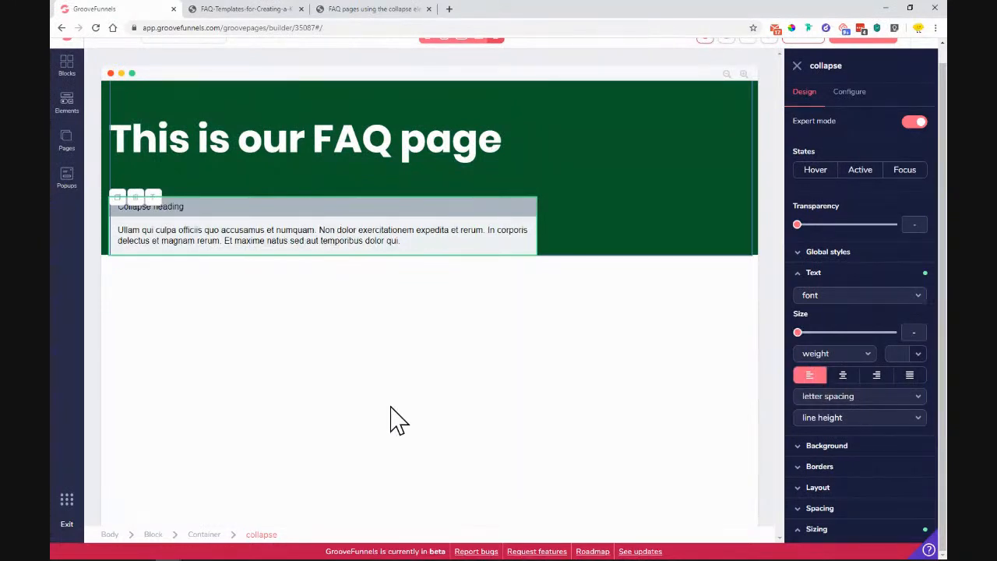
- Set the container around the heading and collapse element to a vertical flex layout with centred secondary alignment
click(208, 536)
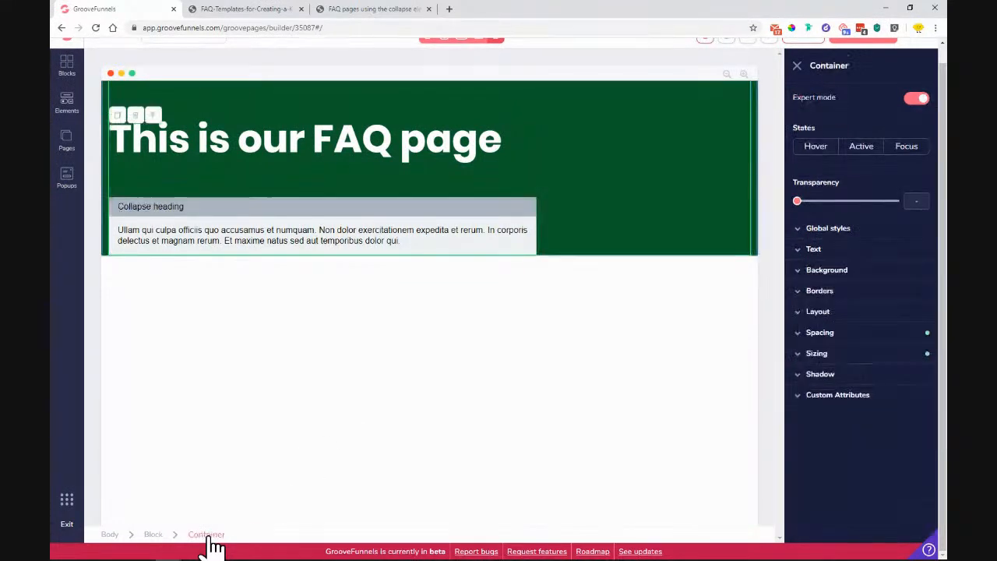
click(854, 315)
click(900, 371)
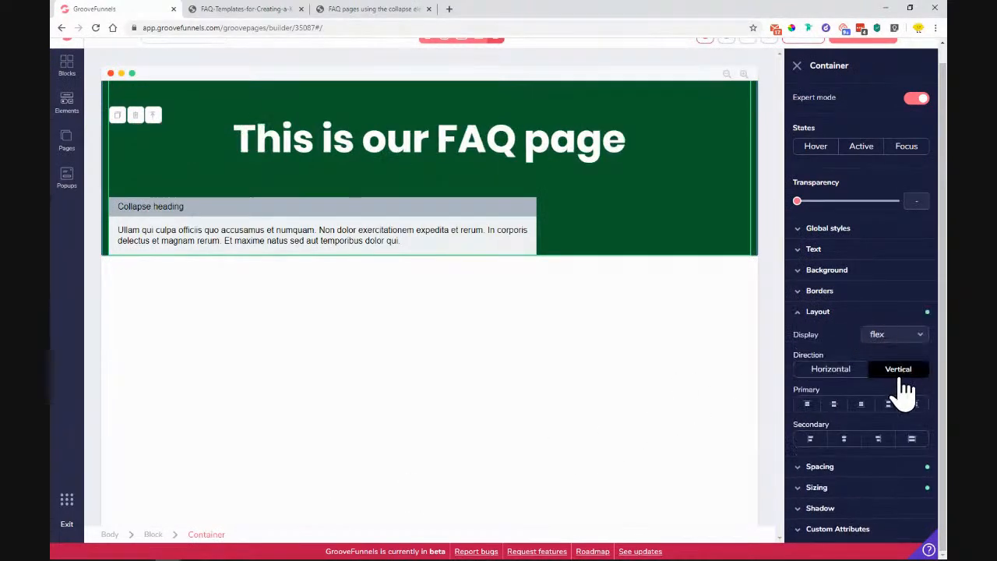
click(844, 439)
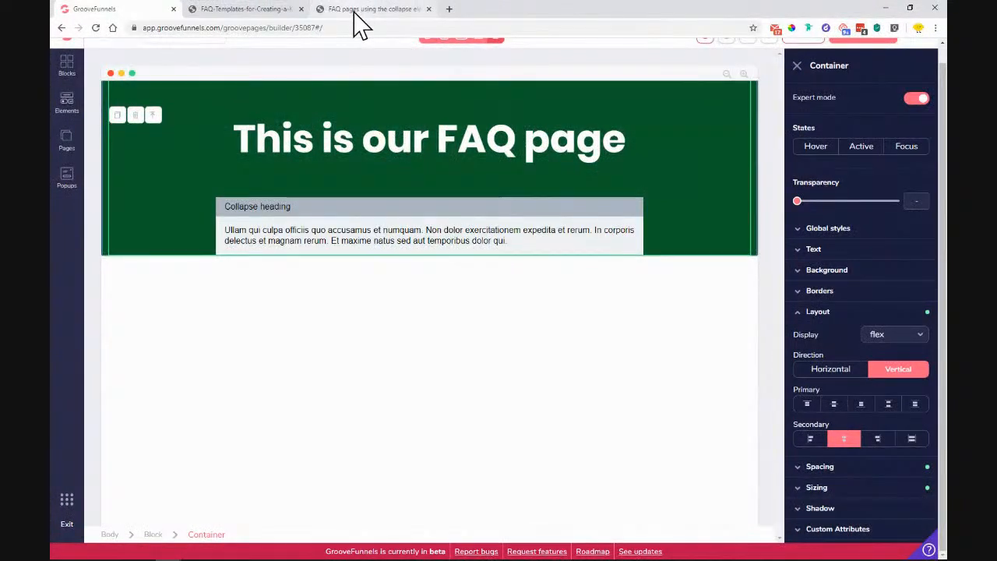
- Using the FAQ template image as reference, style the collapse element's heading text in Poppins, semibold weight, at 1rem size
click(245, 10)
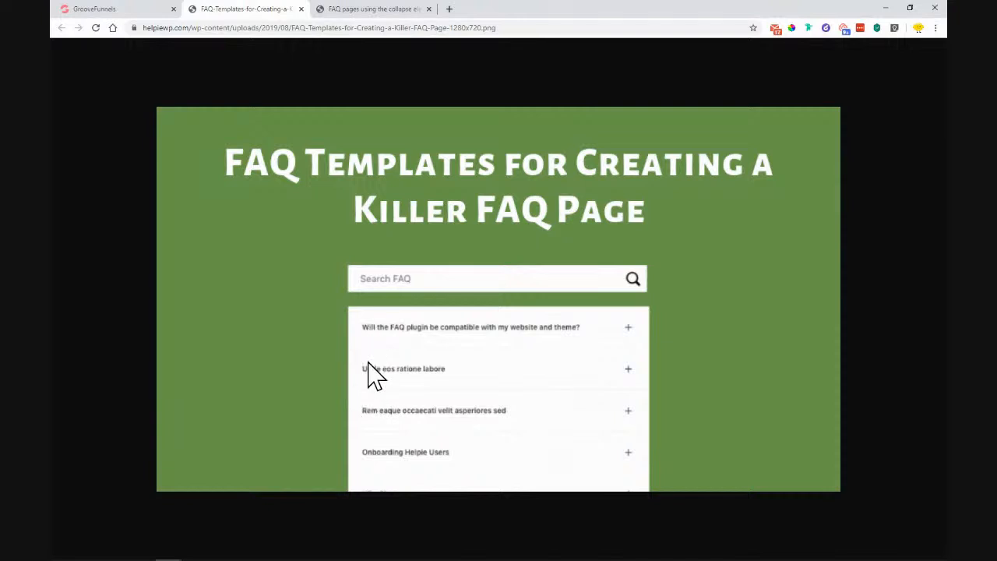
click(107, 9)
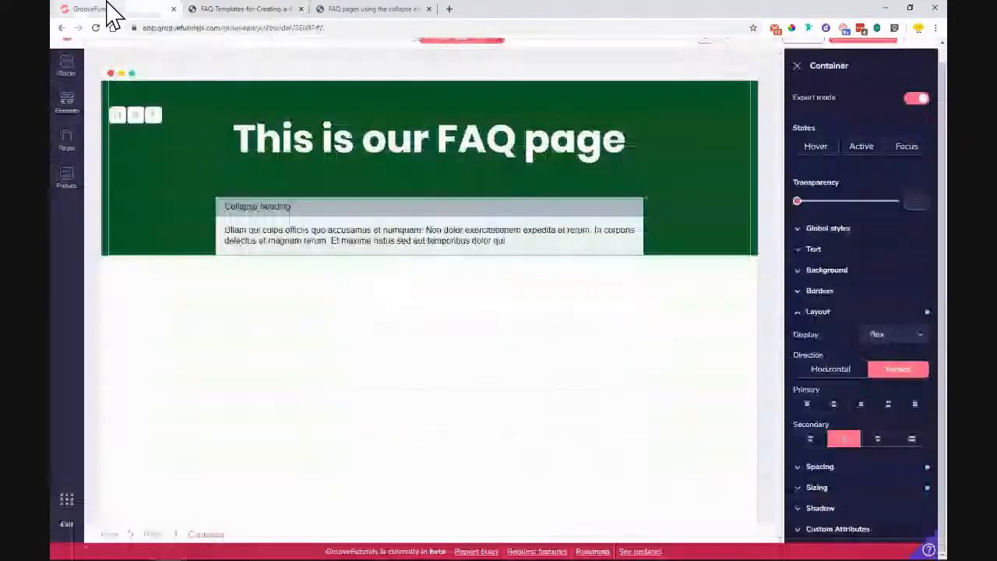
click(314, 224)
click(209, 10)
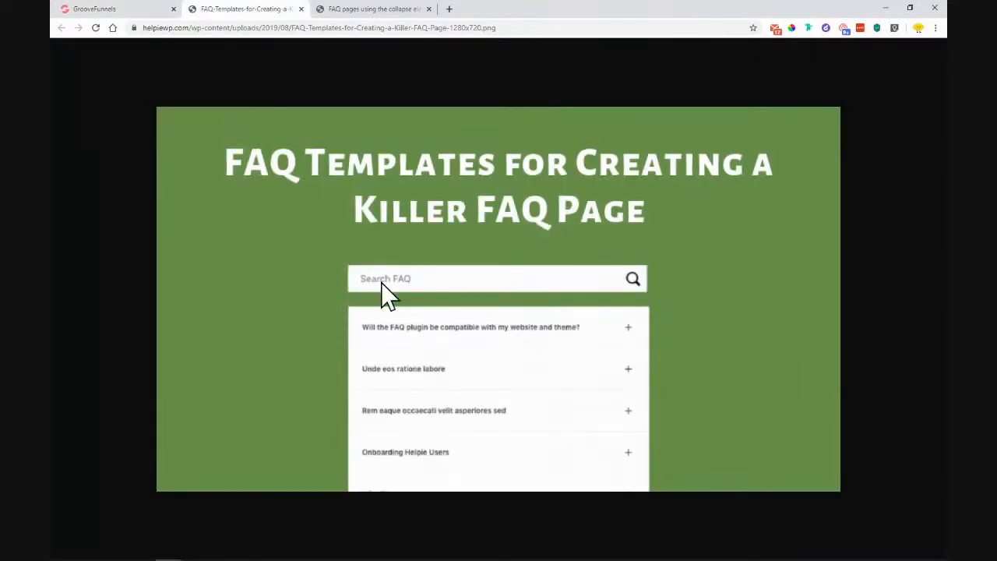
click(107, 8)
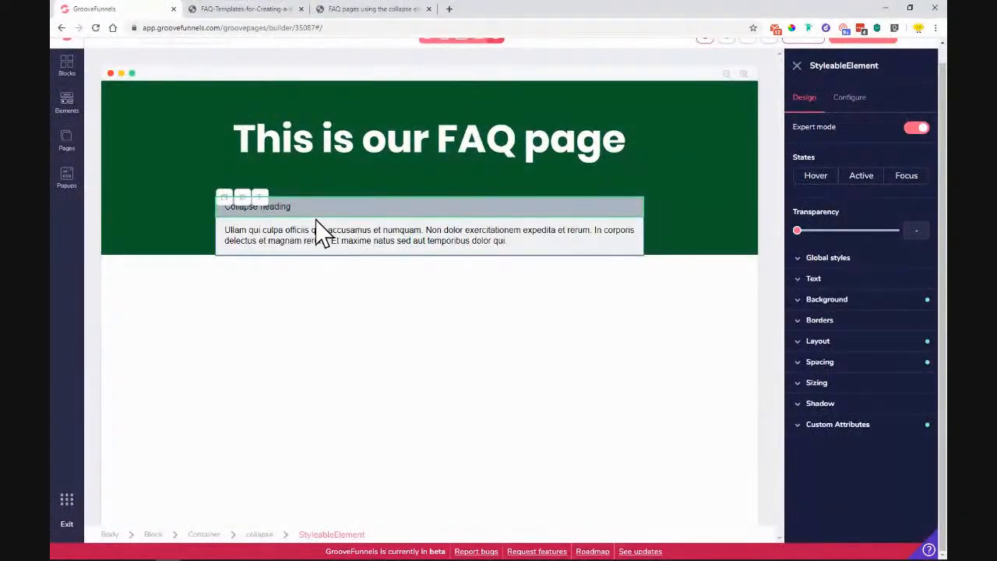
click(846, 284)
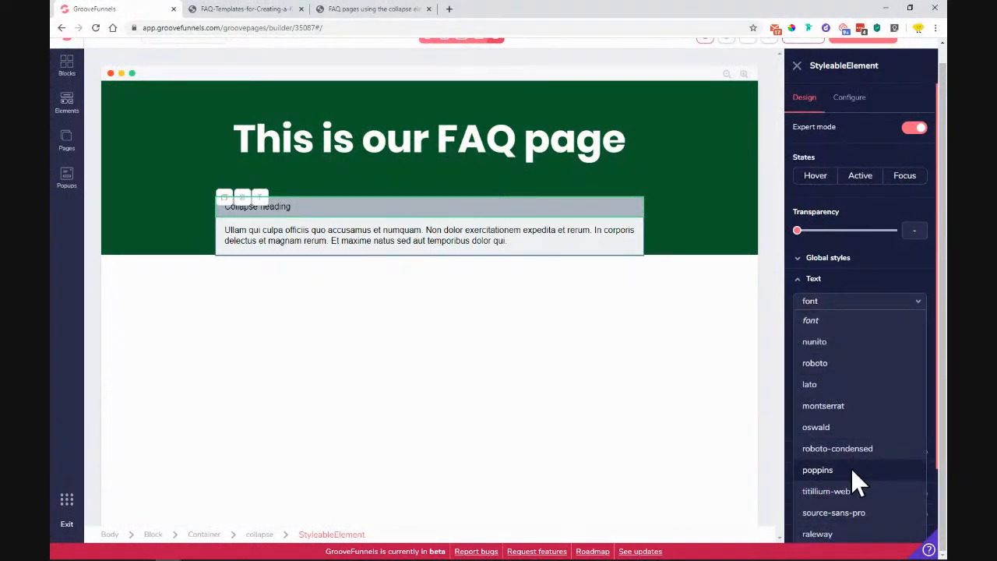
click(851, 468)
drag(798, 340, 832, 348)
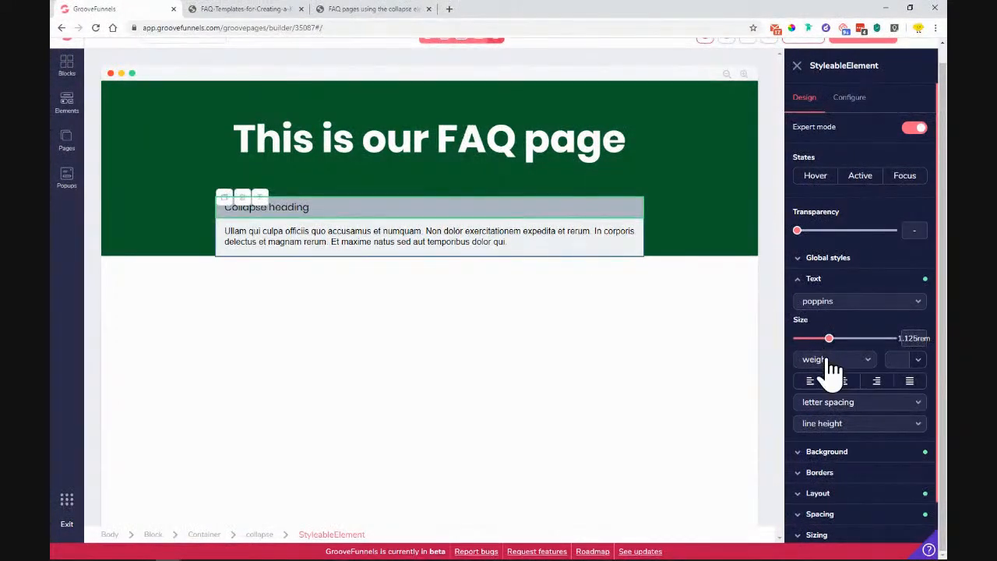
click(832, 360)
click(846, 468)
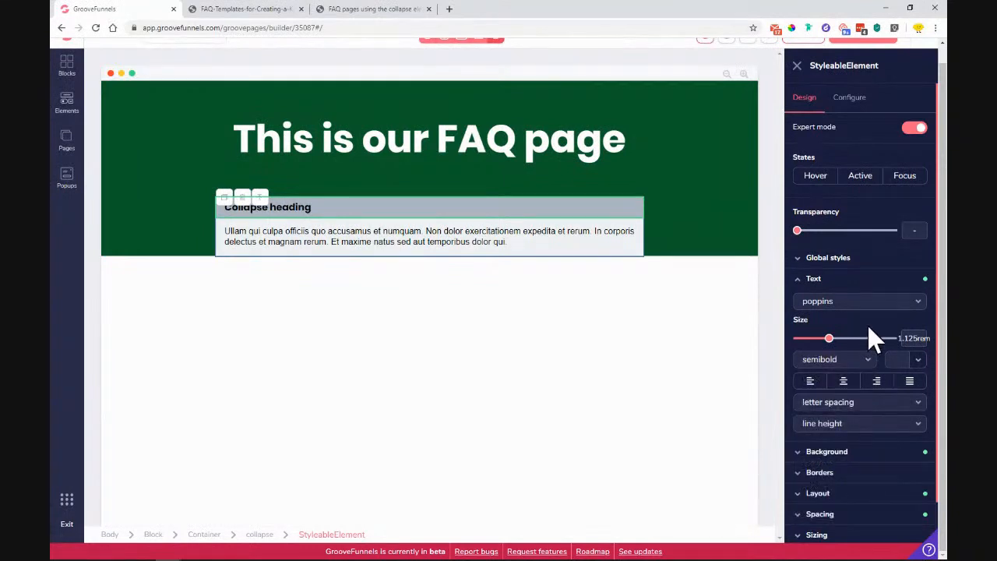
drag(829, 339, 822, 339)
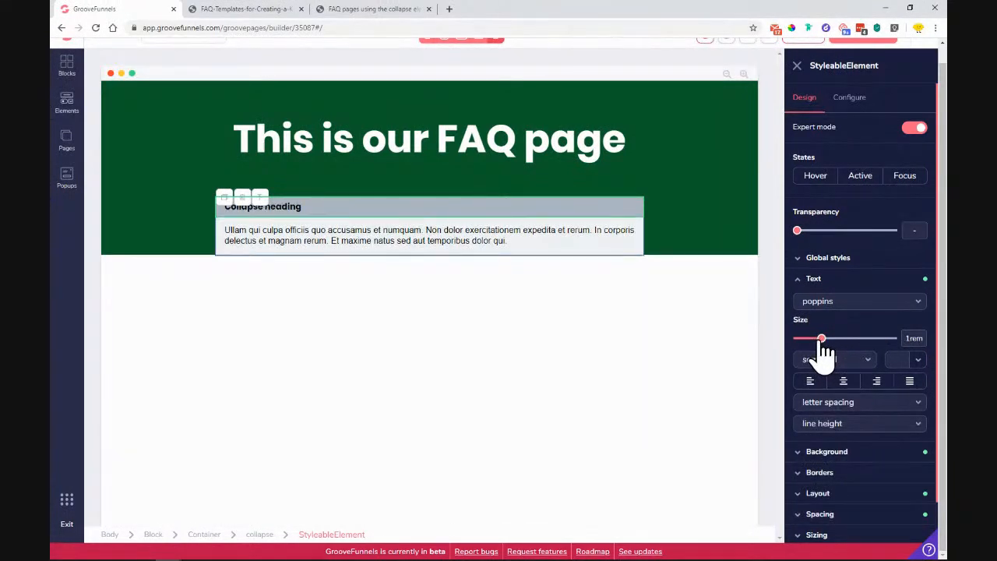
- Check the FAQ template image again and set the collapse heading bar's background color to white (#FFFFFF)
click(258, 13)
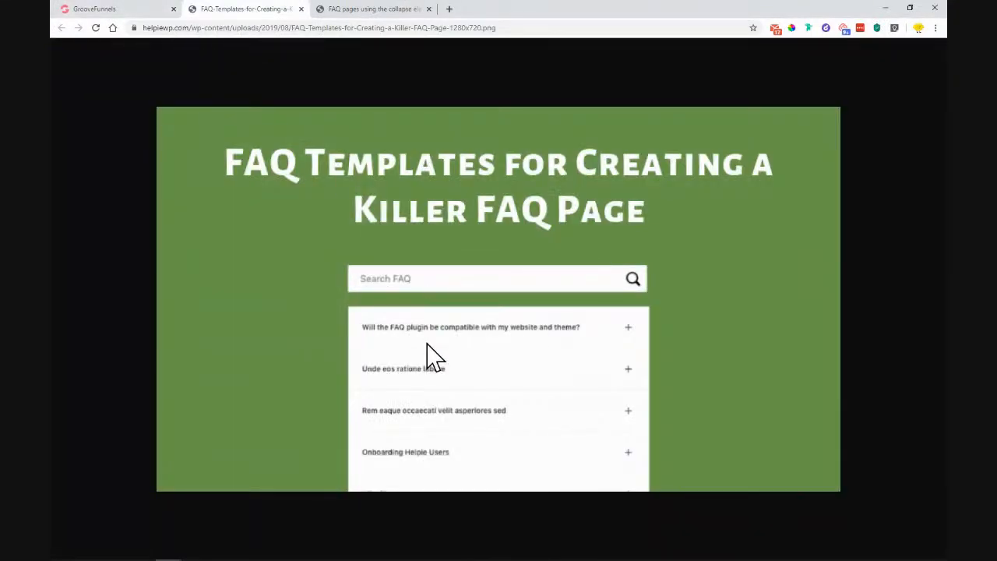
click(121, 10)
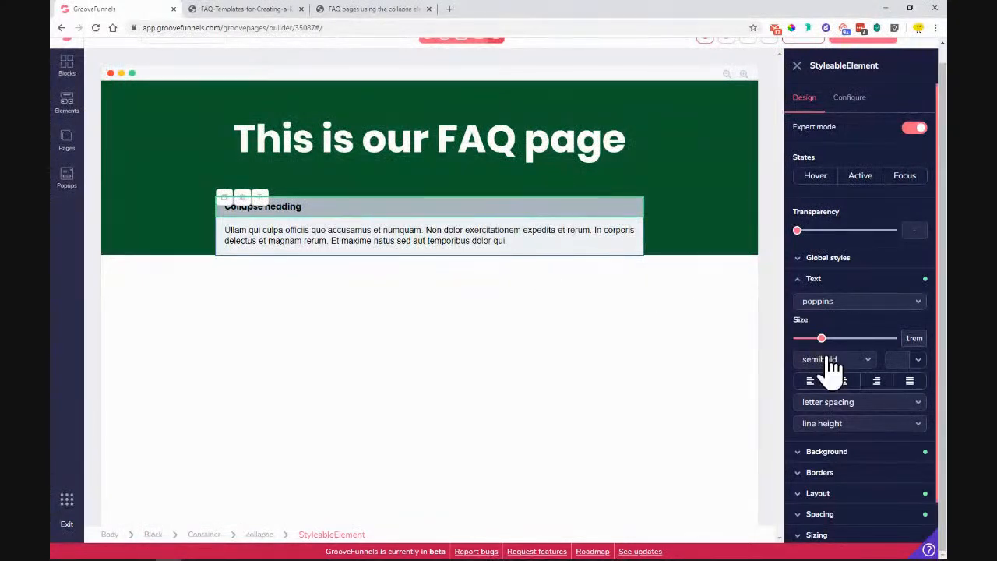
click(815, 279)
click(833, 301)
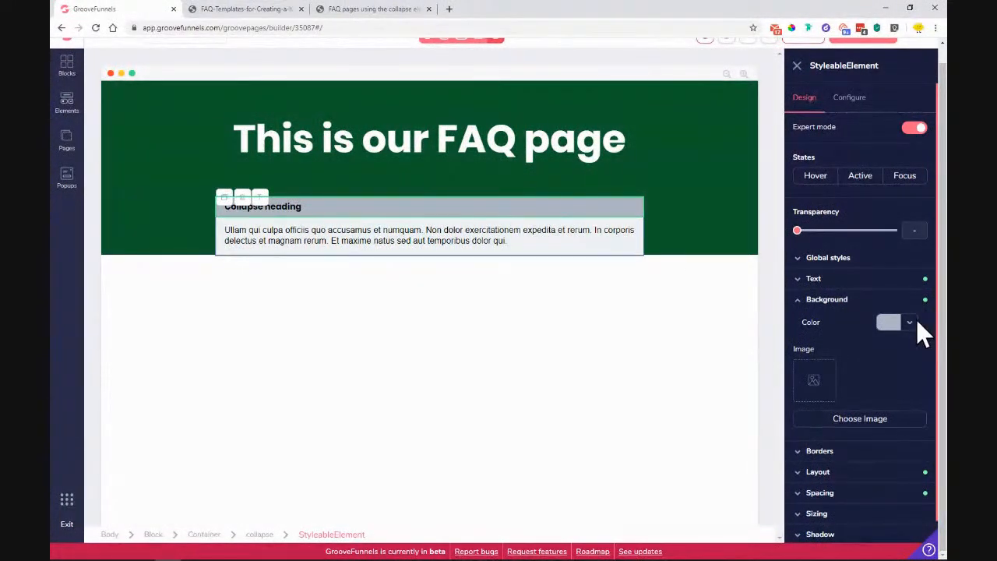
click(909, 321)
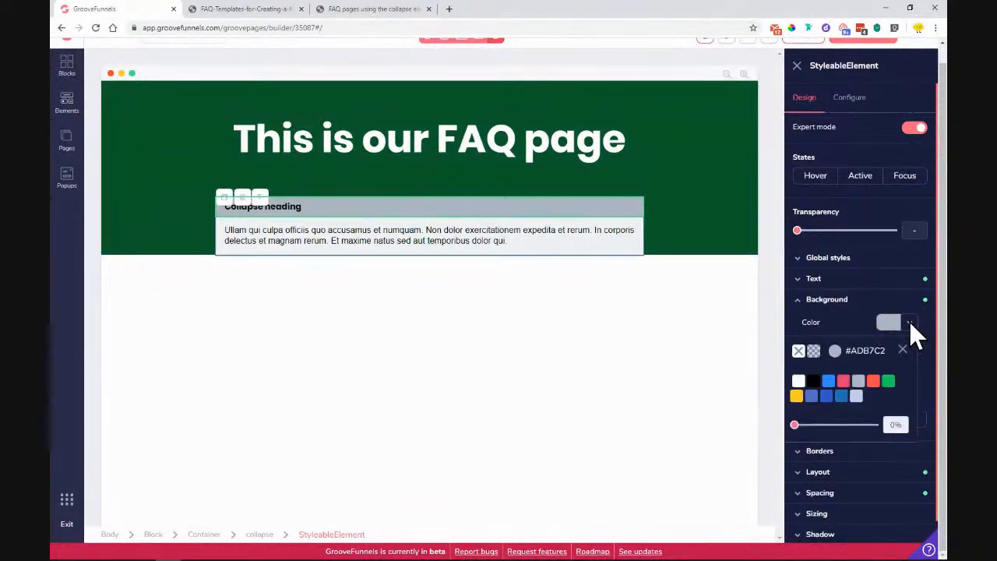
click(797, 382)
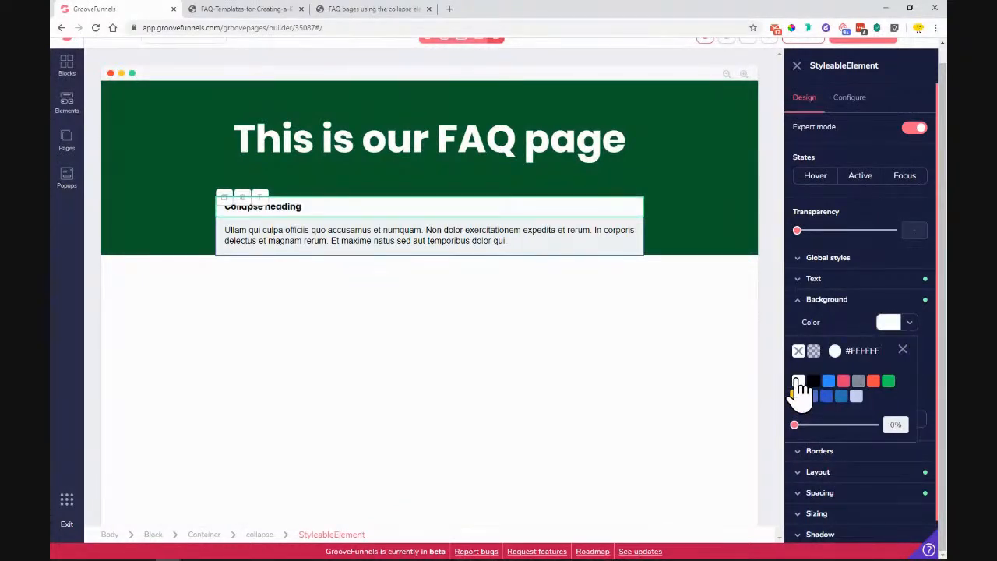
click(903, 350)
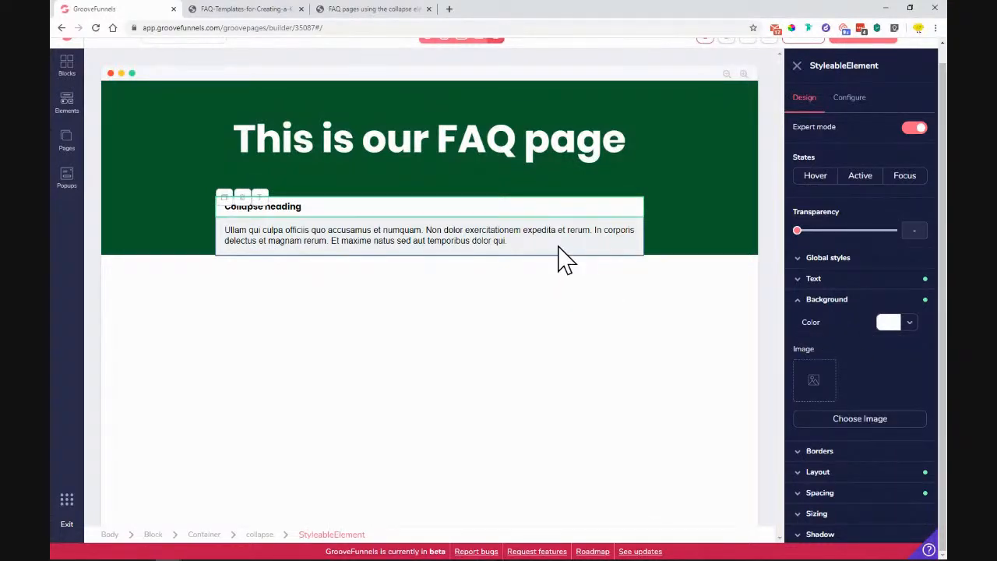
- Select the container around the collapse element's body text and set its background color to white (#FFFFFF)
click(504, 234)
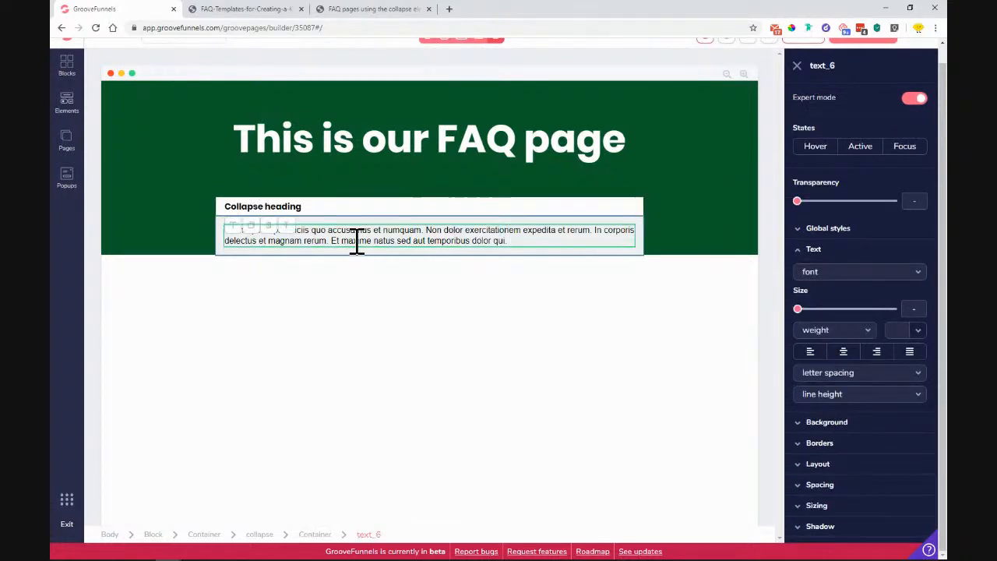
click(325, 536)
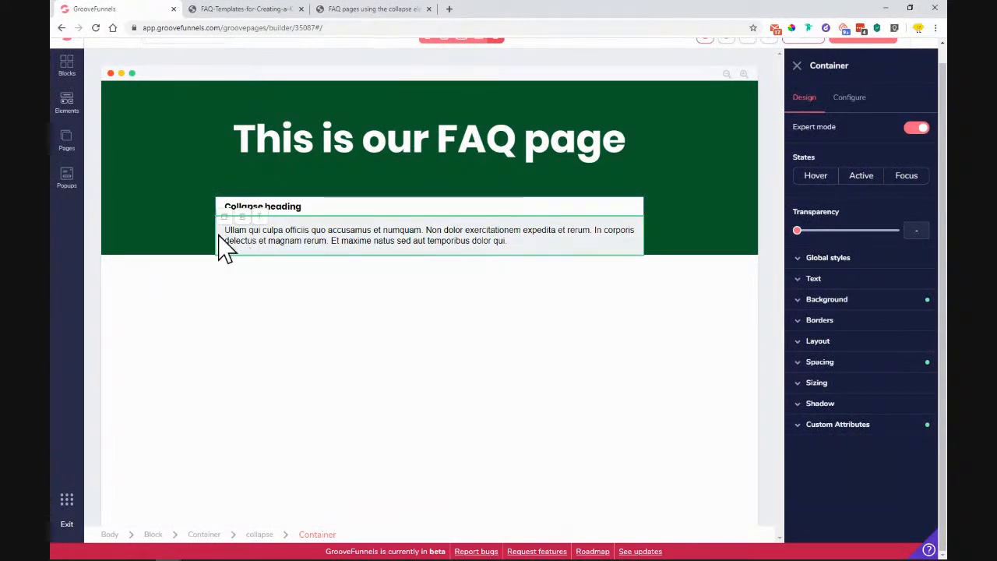
click(327, 235)
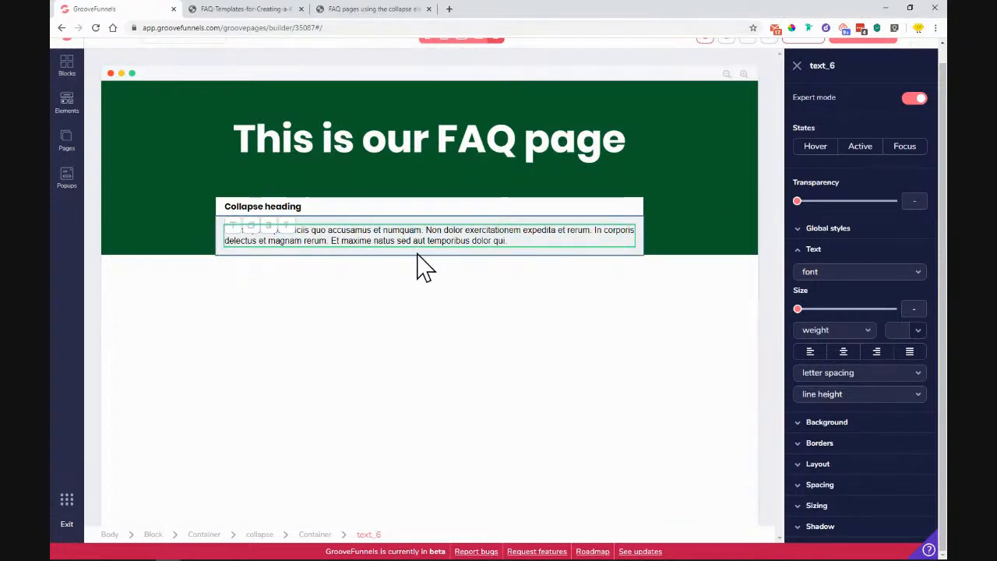
click(326, 537)
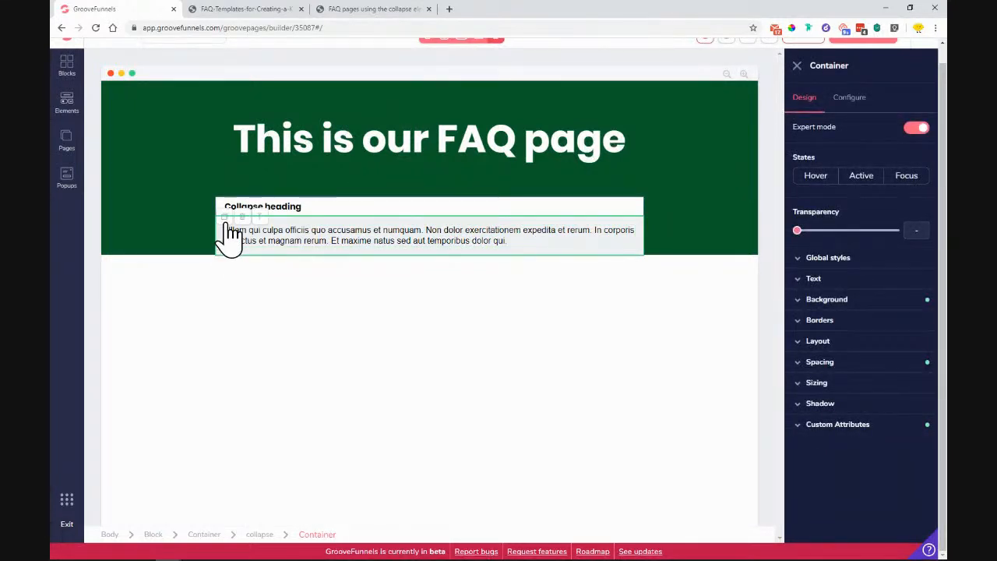
click(905, 304)
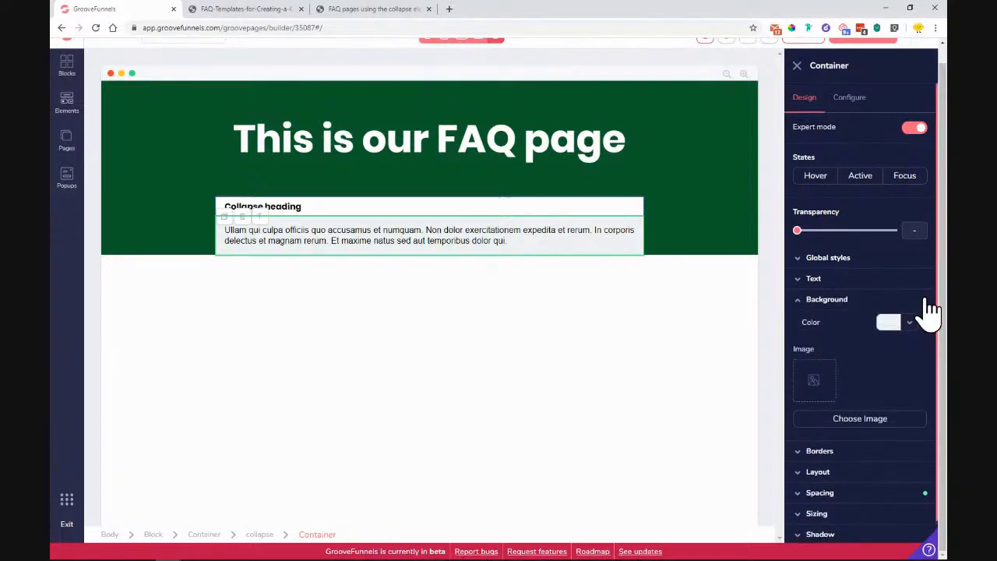
click(911, 326)
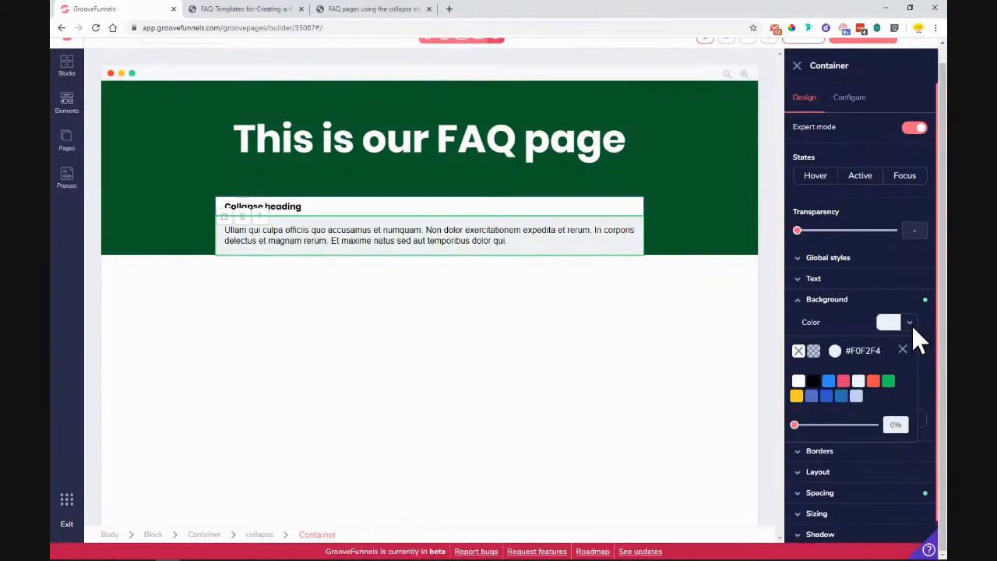
click(799, 381)
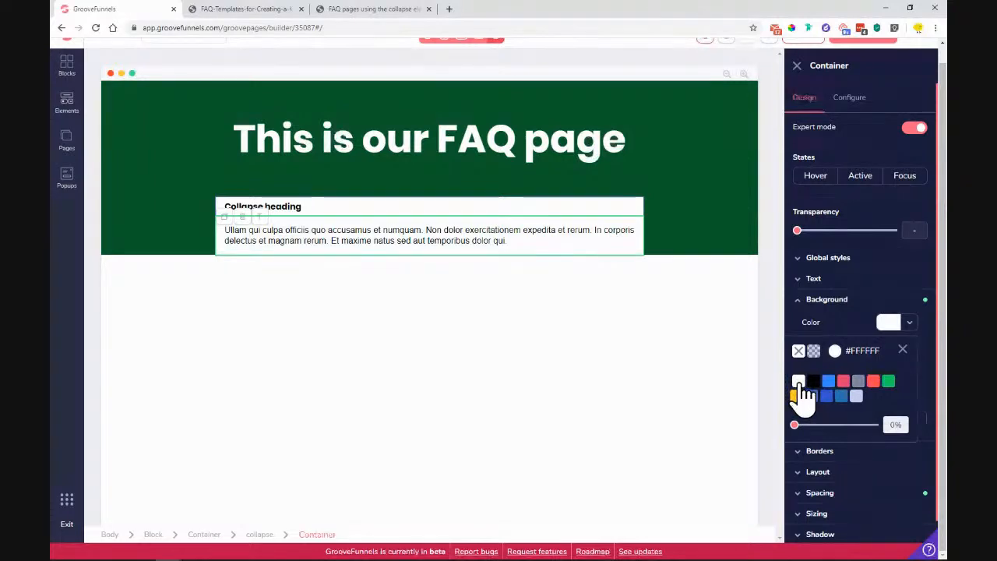
click(902, 349)
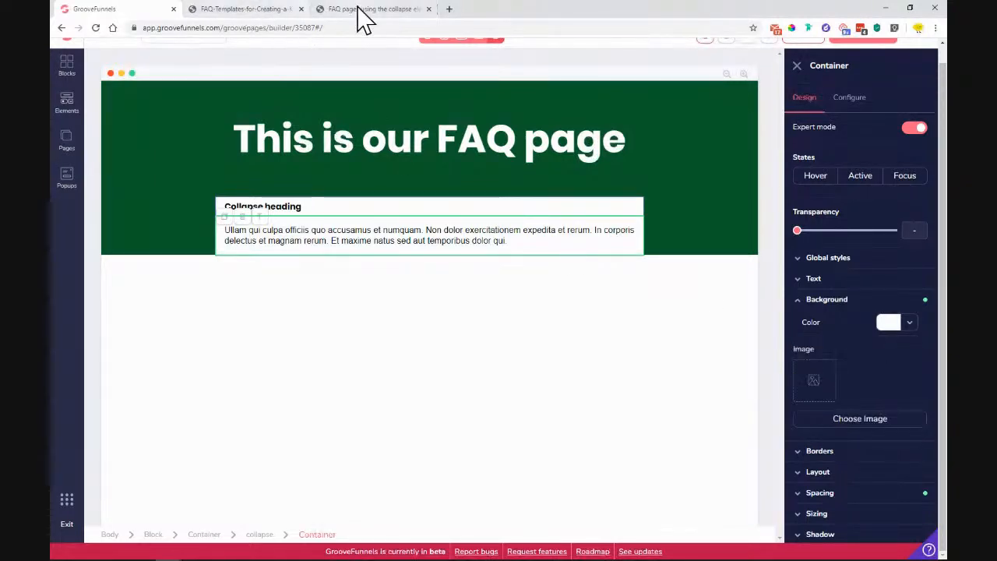
- Compare with the FAQ template image and set the collapse heading bar's top and bottom padding to 1.5rem
click(242, 9)
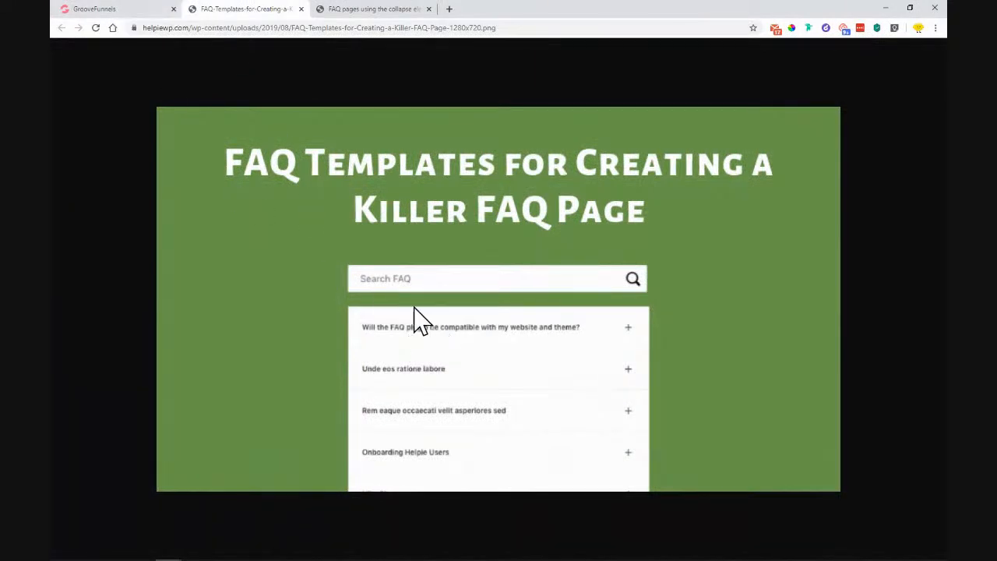
click(129, 10)
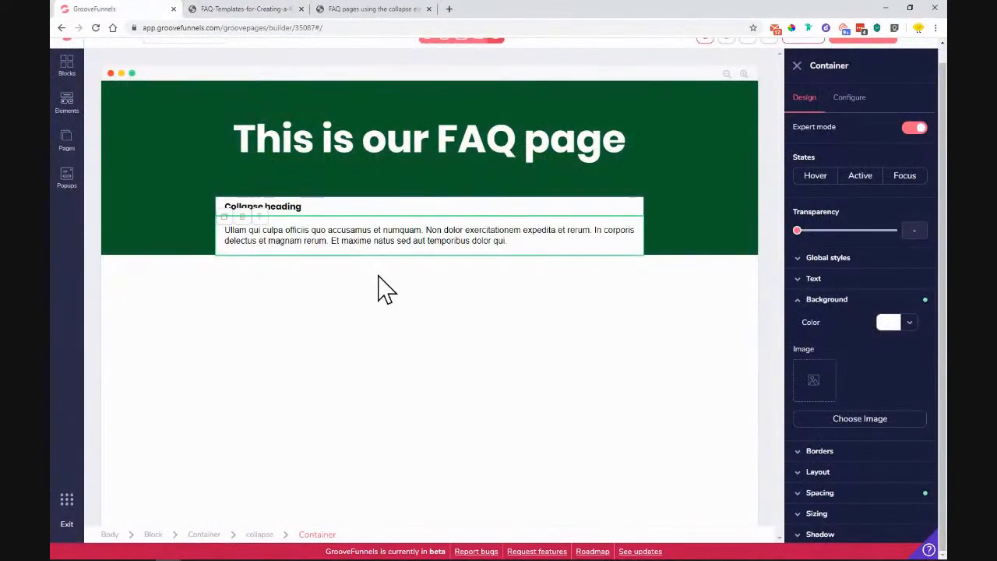
click(317, 211)
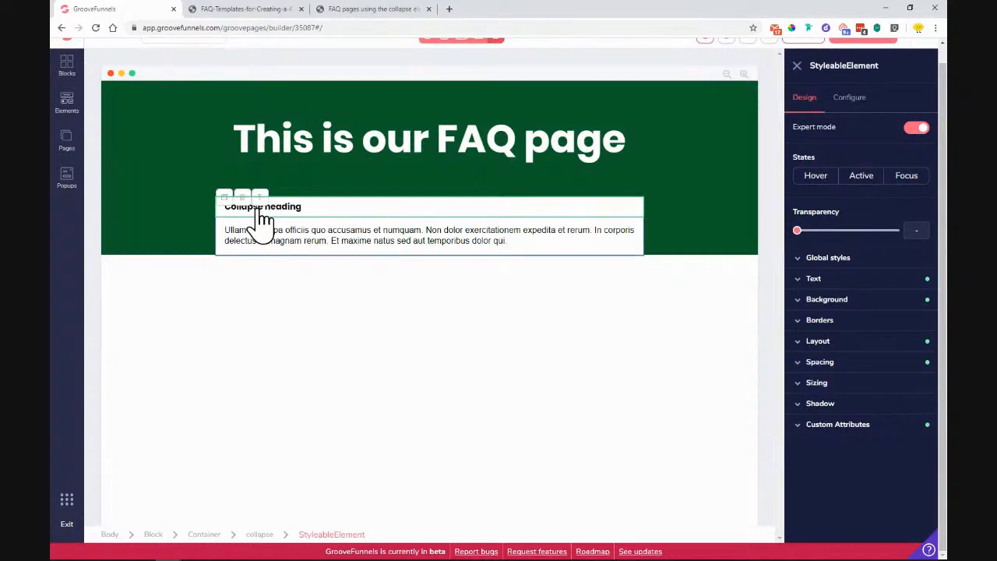
click(880, 363)
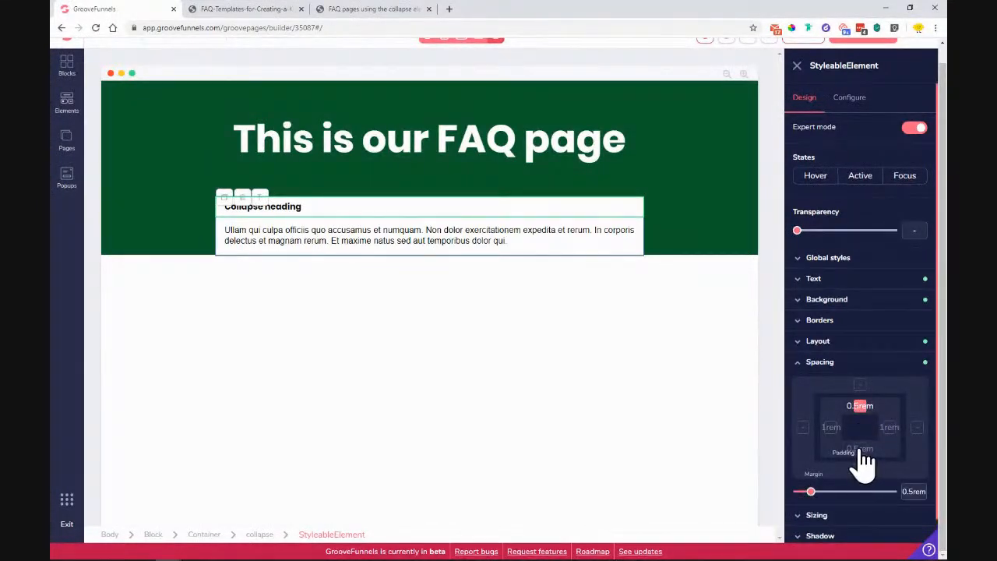
drag(811, 492, 826, 496)
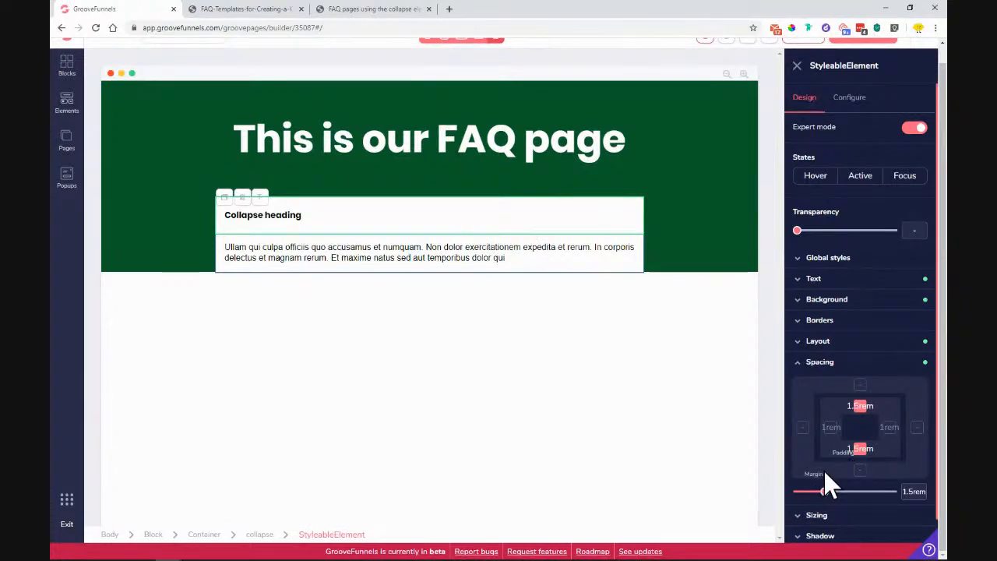
click(816, 362)
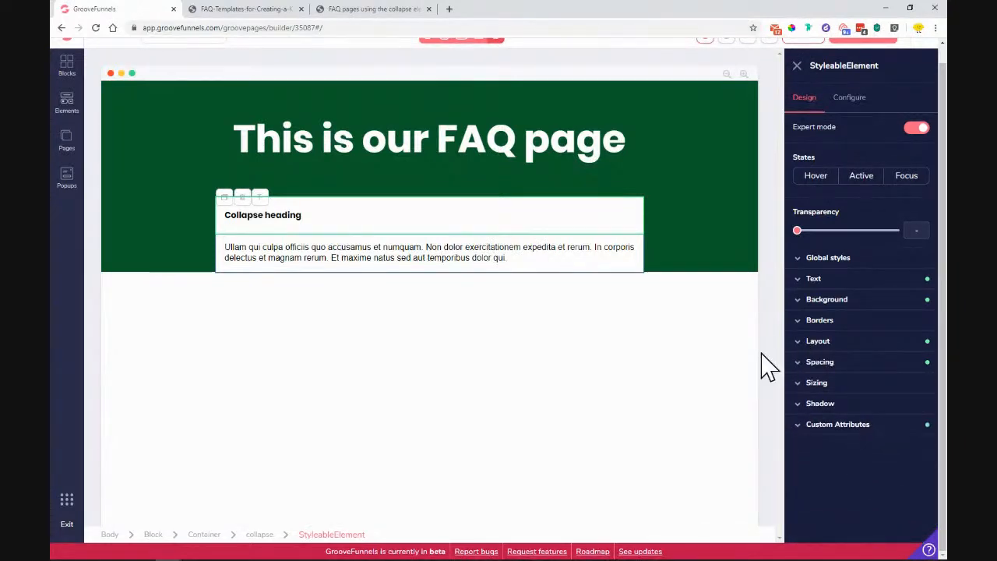
- Change the collapse element's heading text to "First question?" and apply the update
triple_click(248, 225)
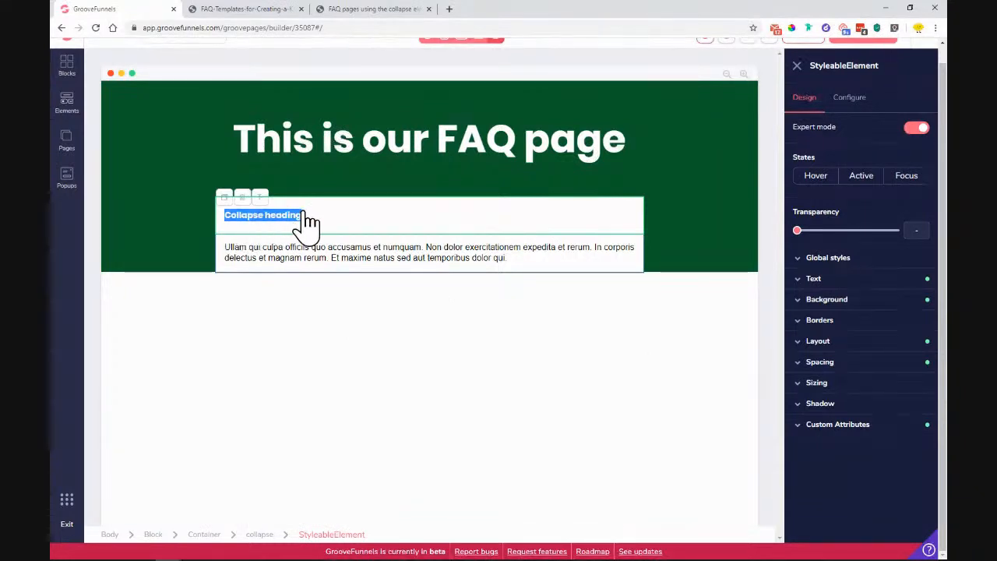
click(286, 229)
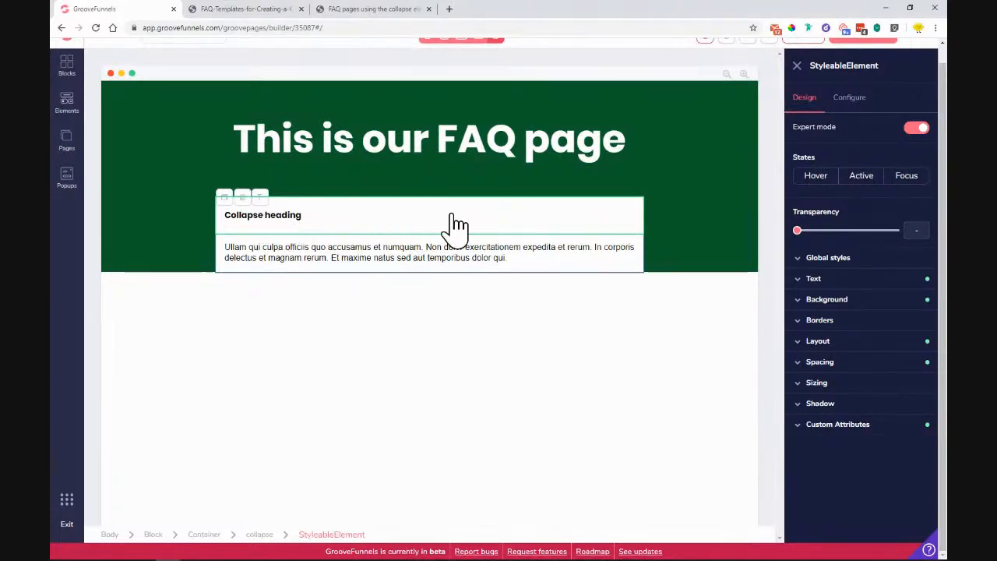
click(853, 100)
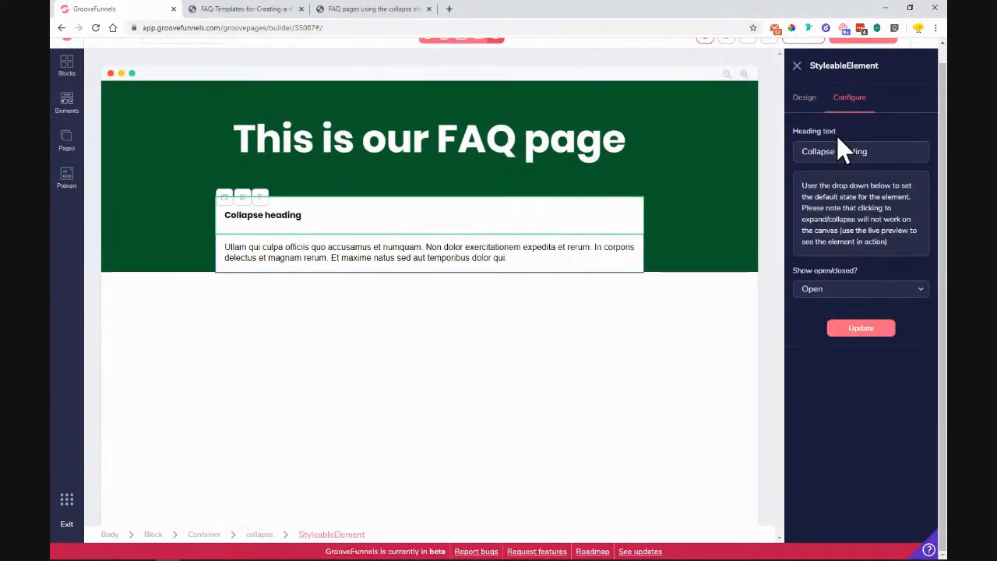
drag(802, 151, 886, 152)
text(F)
click(873, 339)
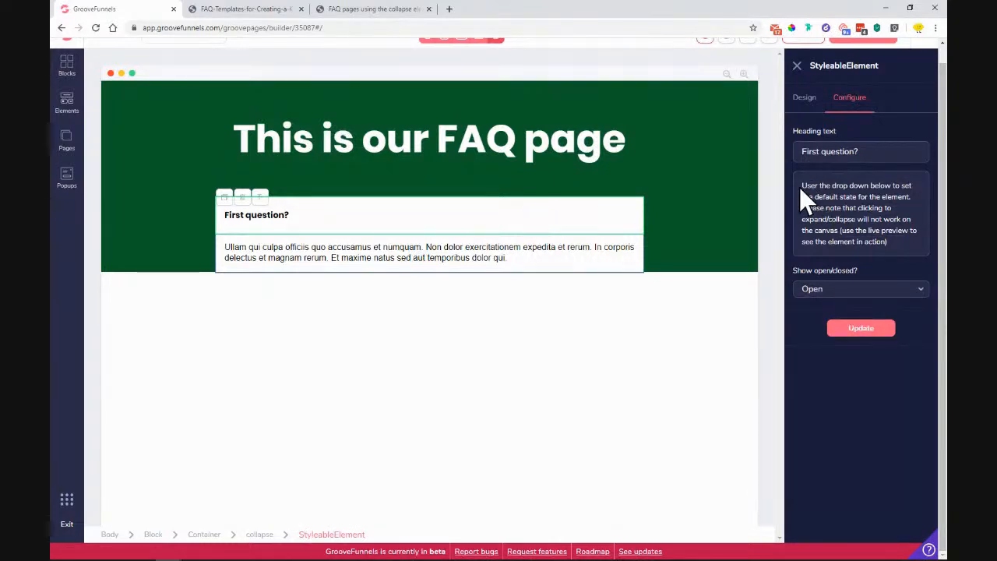
- Read the note on default states, set the collapse element to show Closed, and apply the update
drag(811, 185, 841, 190)
drag(909, 191, 913, 188)
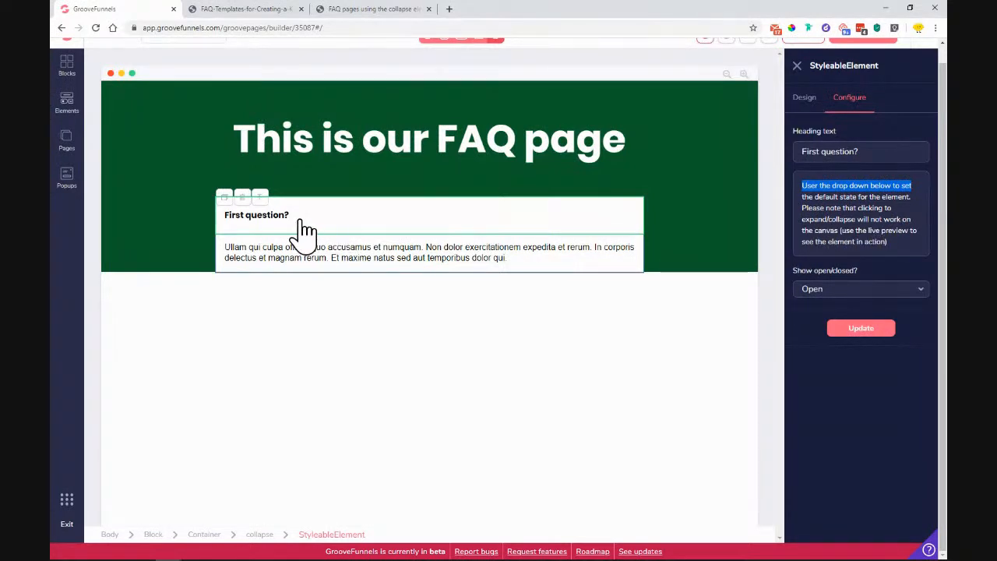
click(828, 293)
click(825, 331)
click(860, 328)
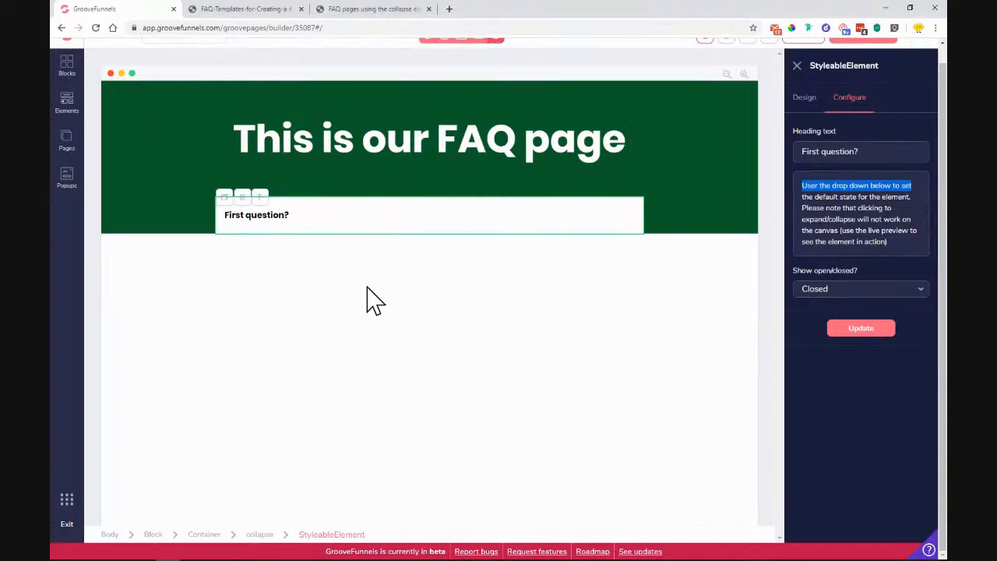
- Set the first collapse element's default state to Open and apply the update
click(887, 289)
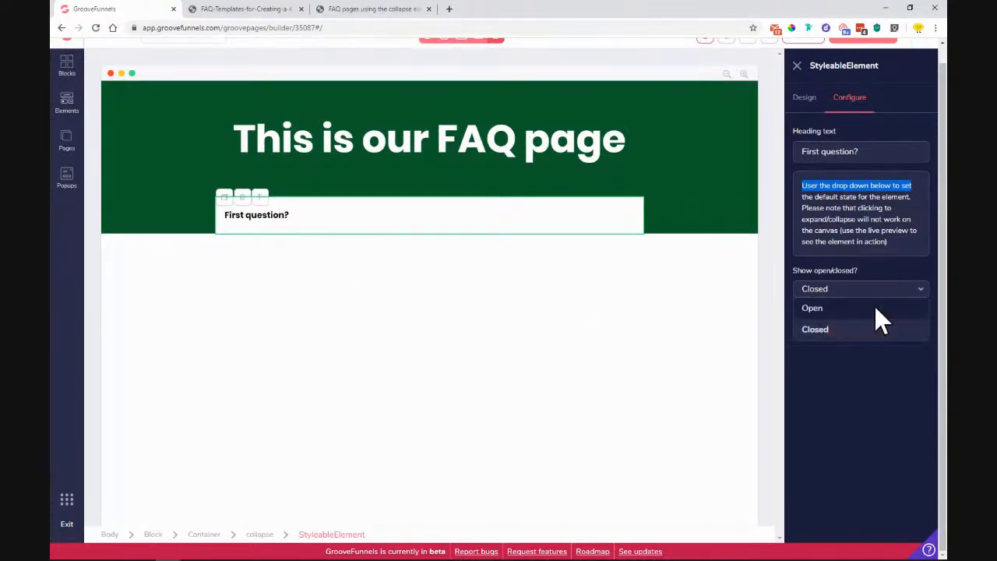
click(864, 313)
click(865, 333)
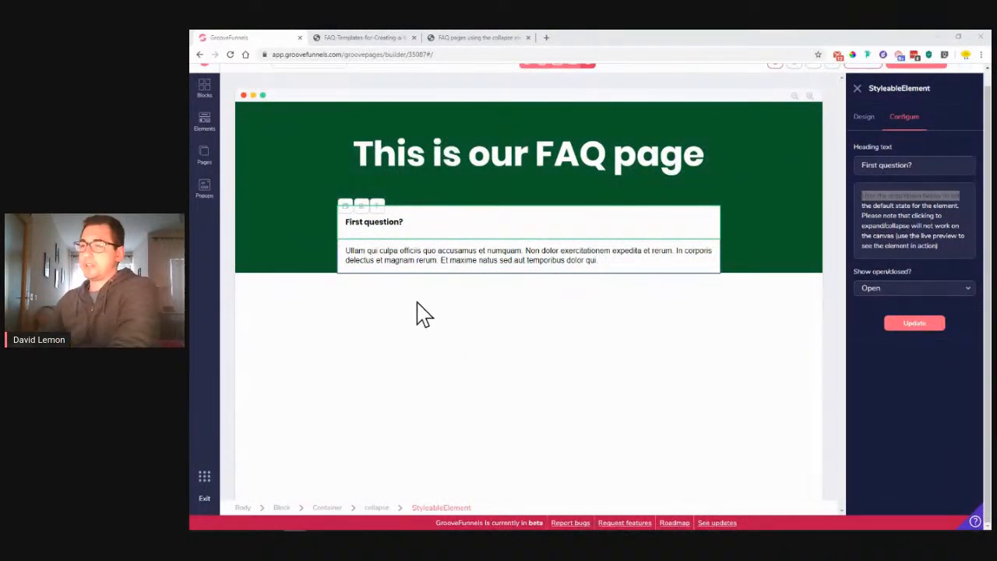
- Select the collapse body text and the page title for inline editing to examine their text formatting options
click(405, 256)
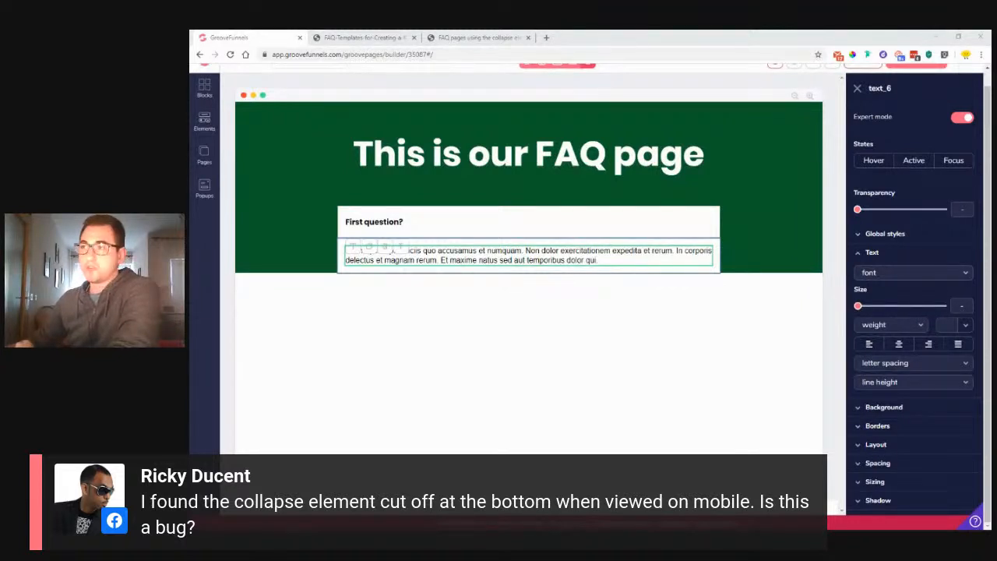
scroll(432, 321, up, 1)
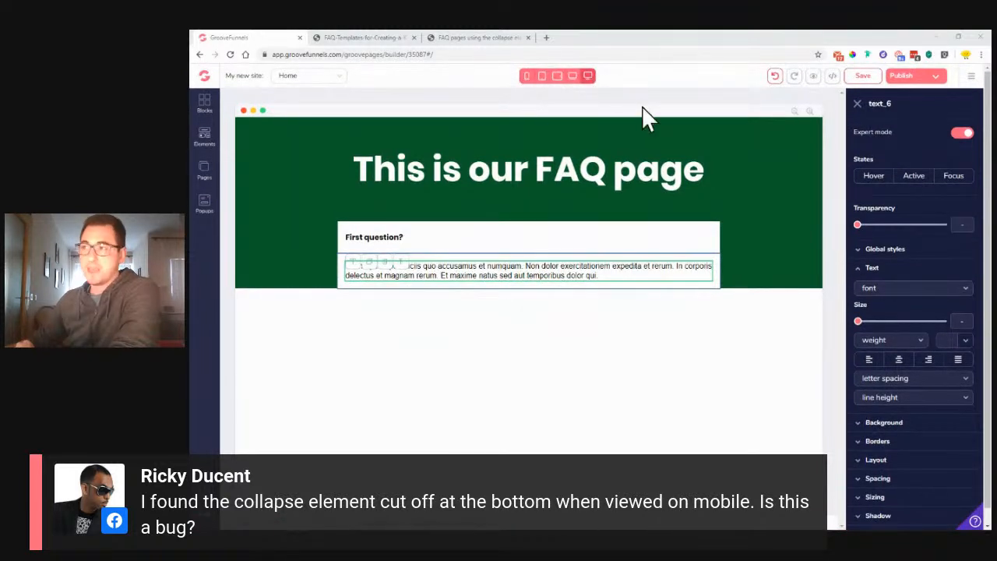
triple_click(466, 274)
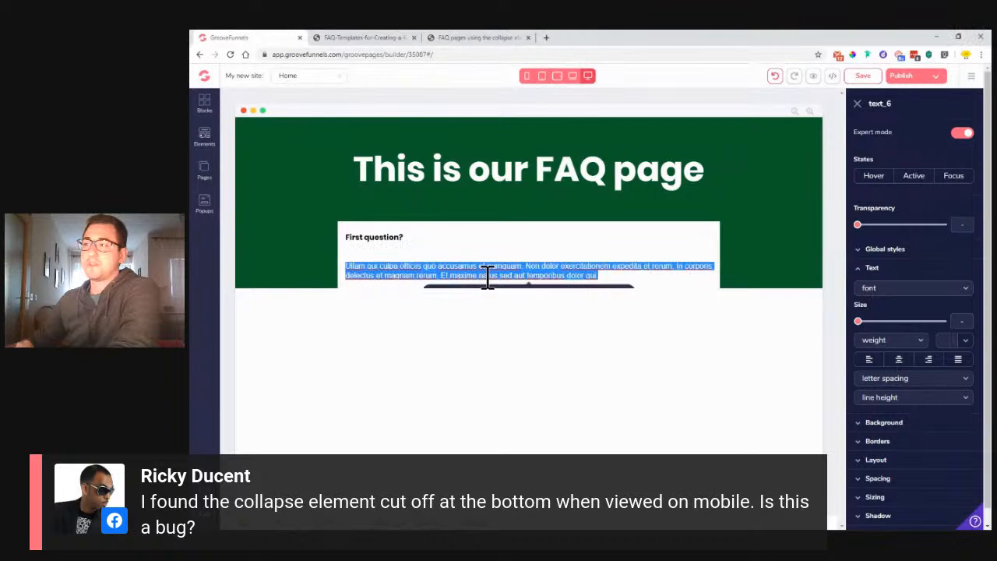
scroll(491, 278, down, 1)
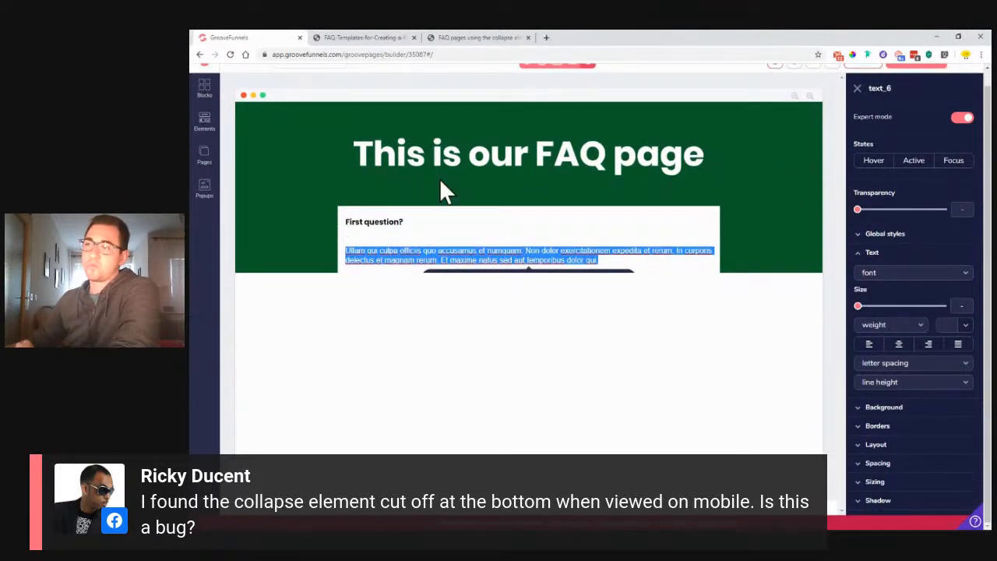
double_click(462, 158)
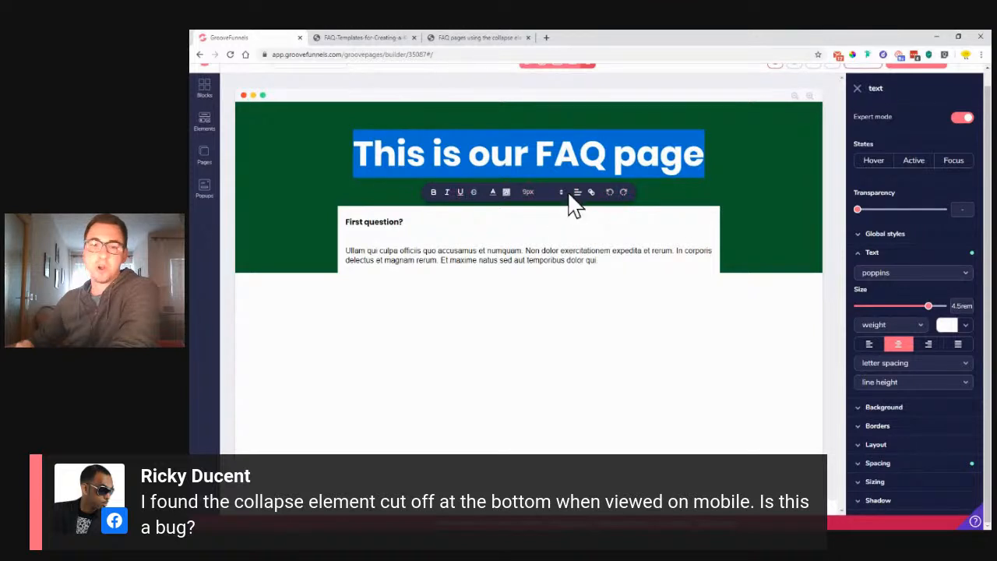
scroll(616, 213, up, 2)
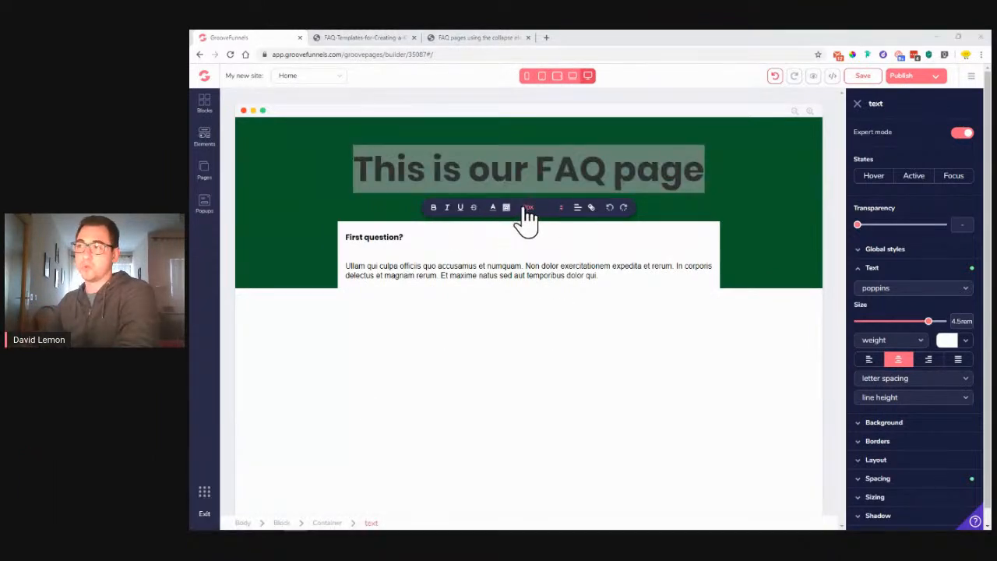
- Select the whole collapse element and save its styling as a new global style named "Collapse"
click(430, 247)
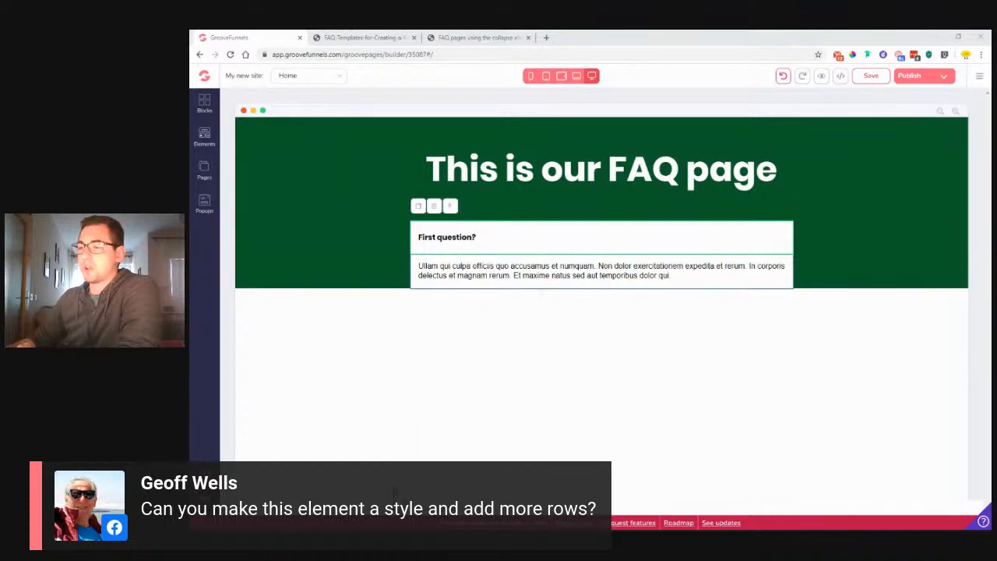
click(380, 506)
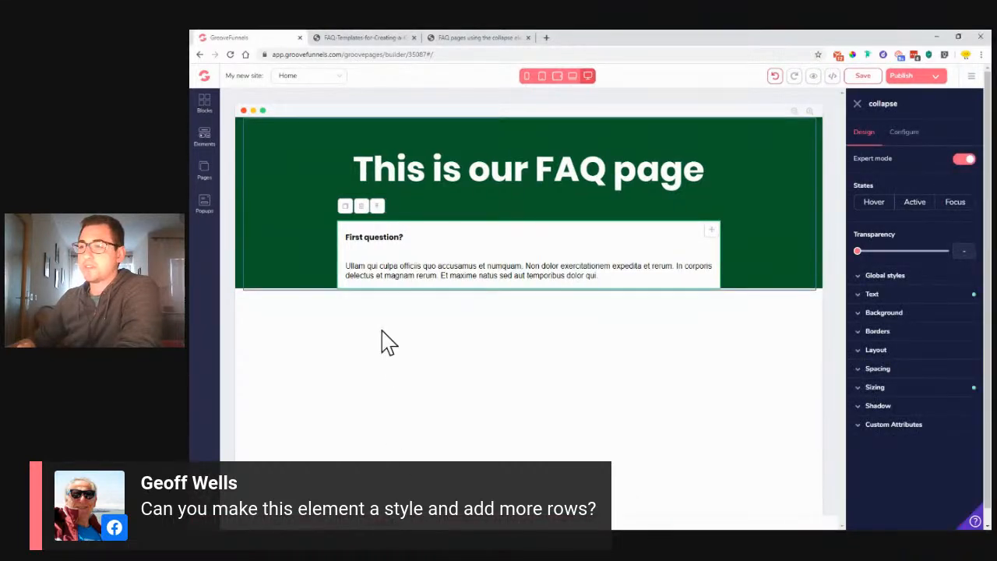
click(889, 276)
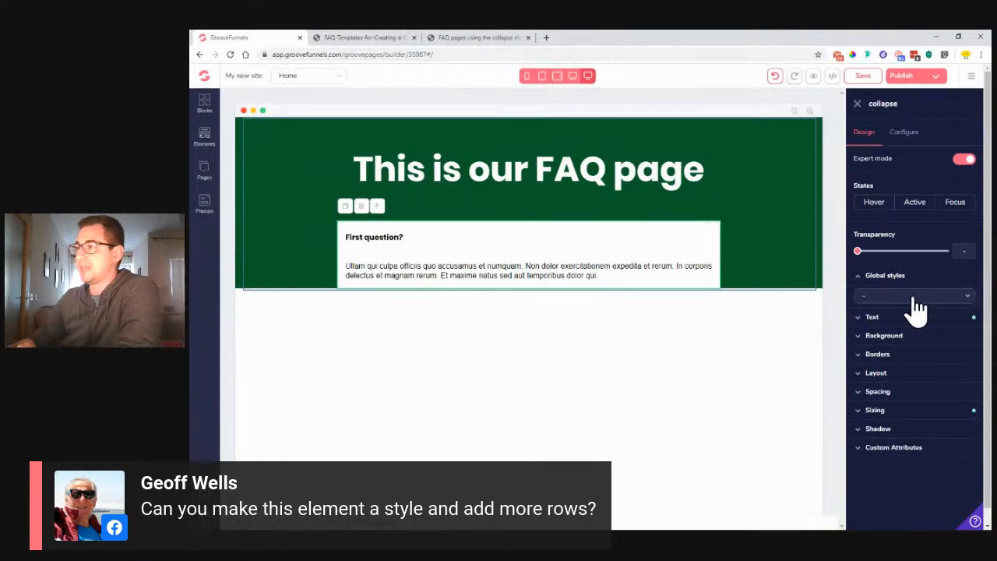
click(915, 309)
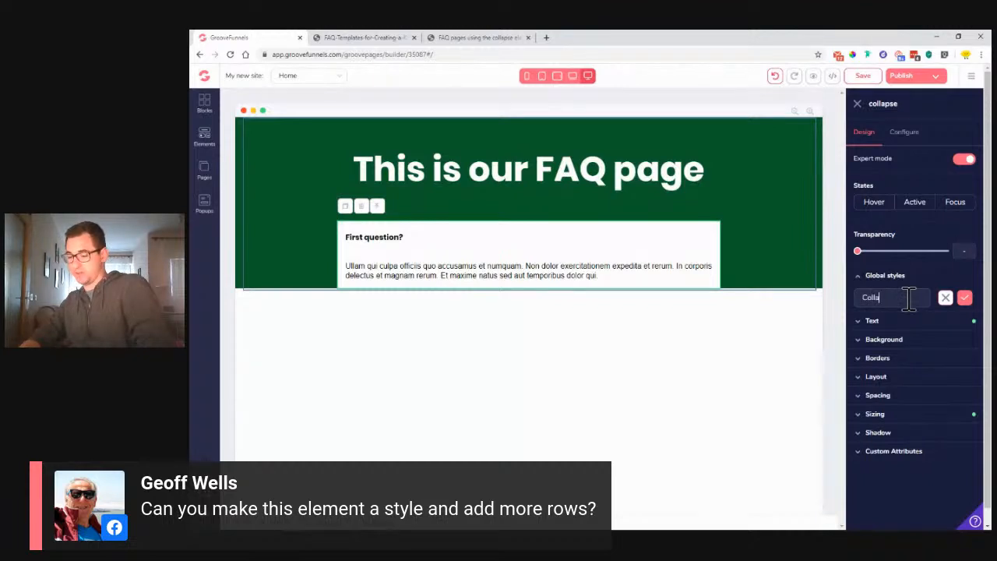
text(Collapse)
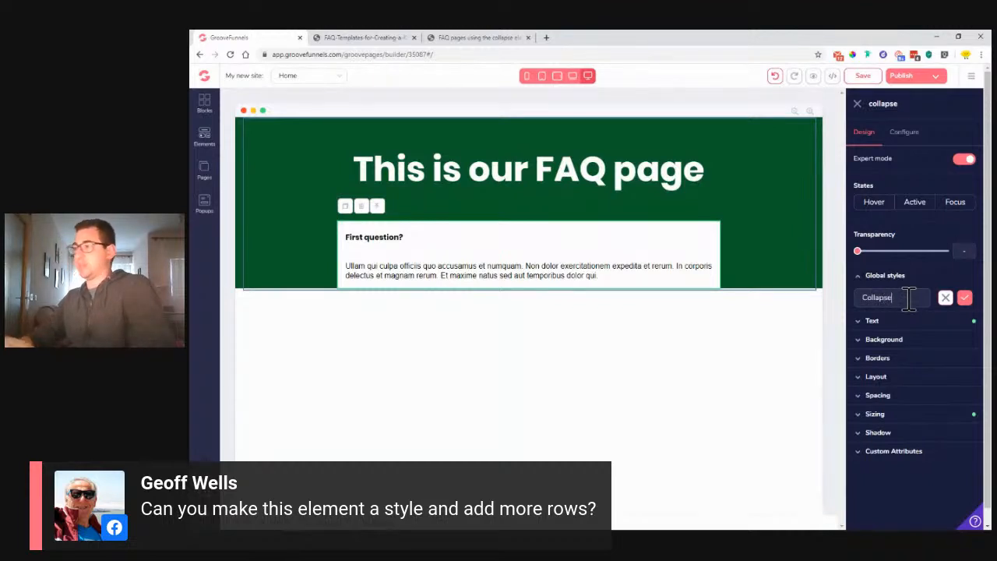
click(966, 299)
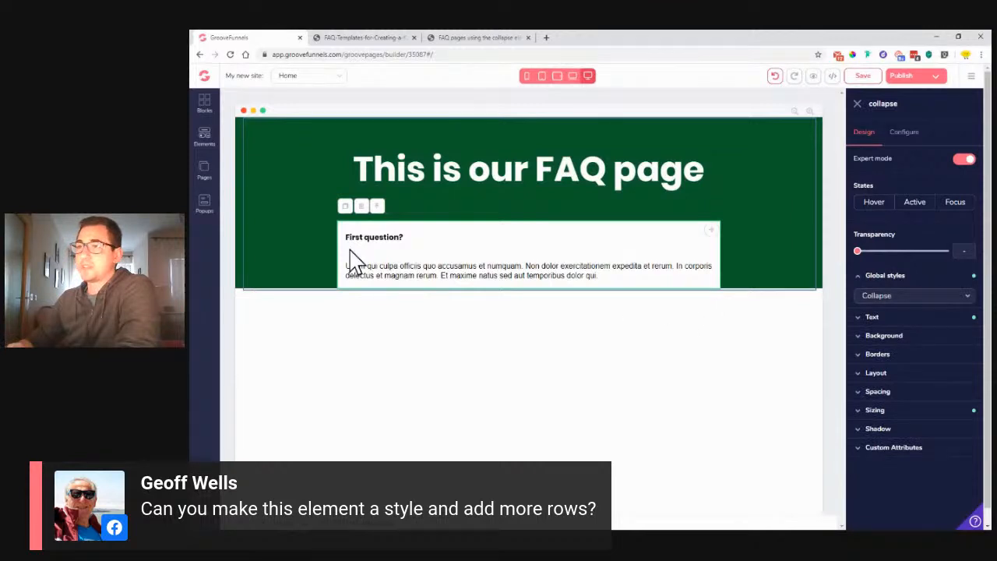
- Add a second collapse element directly below the first question
click(205, 140)
scroll(280, 300, down, 2)
scroll(265, 272, up, 1)
drag(265, 282, 584, 304)
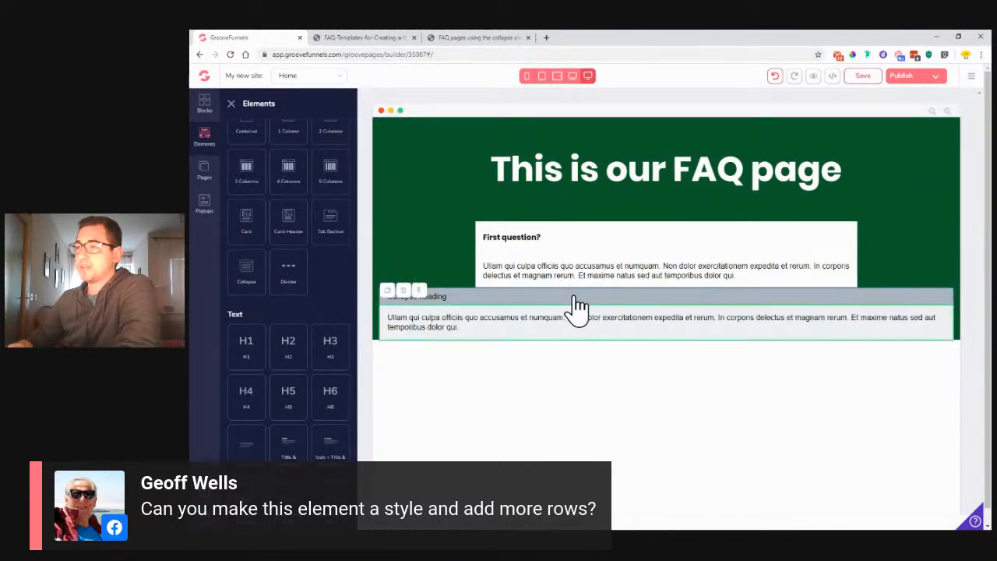
- Apply the "Collapse" global style to the whole second collapse element, and select its heading bar
click(577, 305)
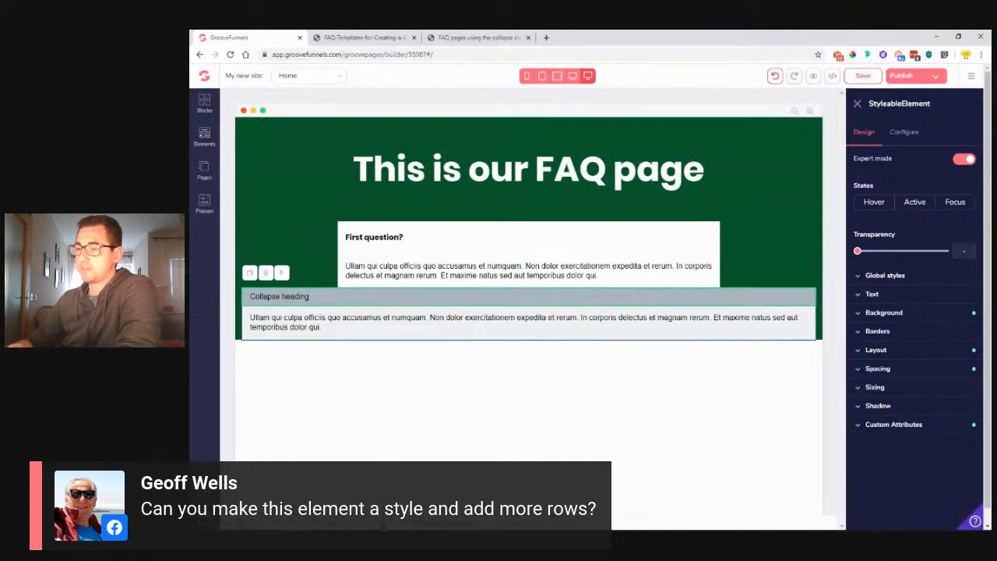
click(909, 283)
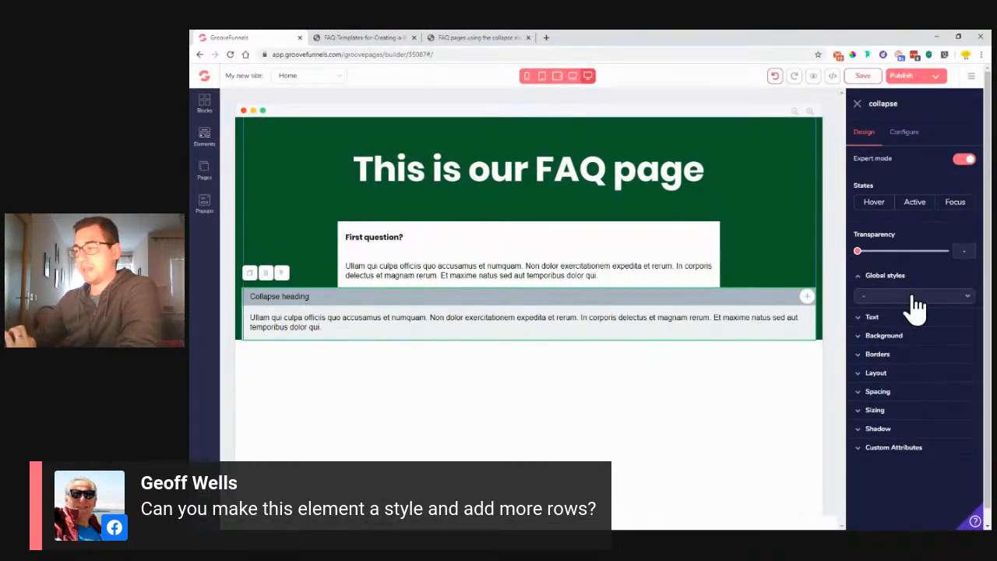
click(916, 304)
click(893, 335)
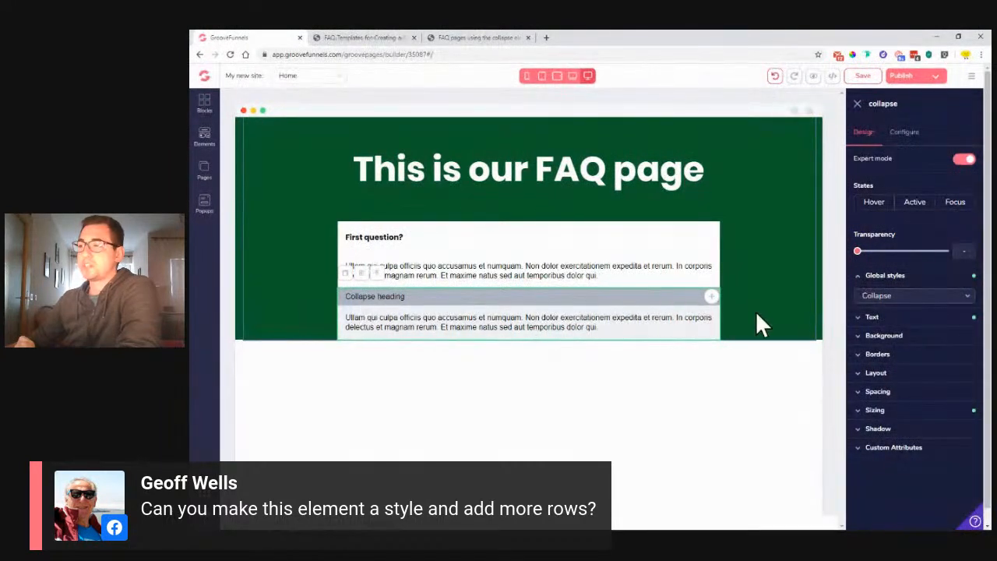
click(397, 302)
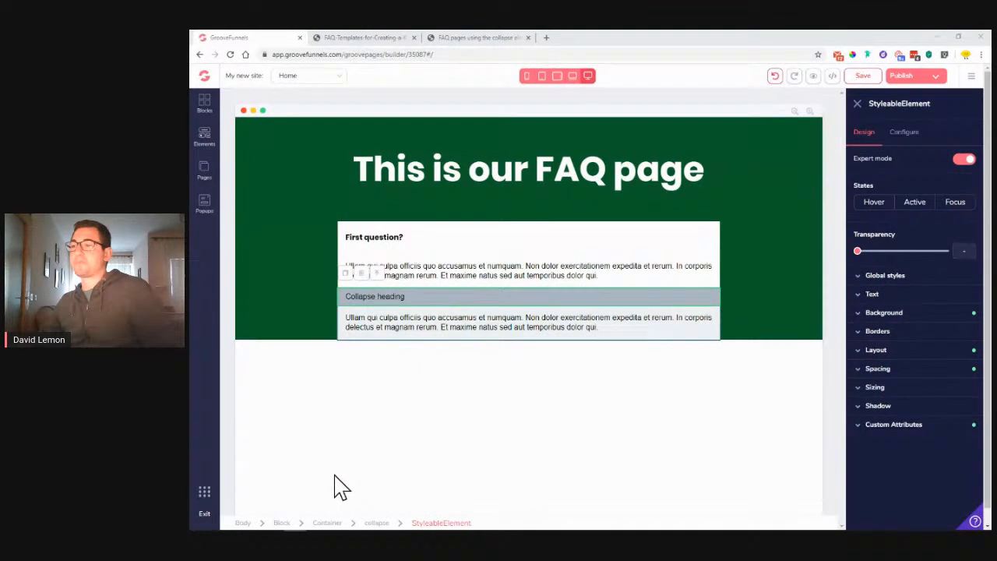
- Save the "First question?" heading bar's styling as a new global style named "Collapse heading"
click(363, 249)
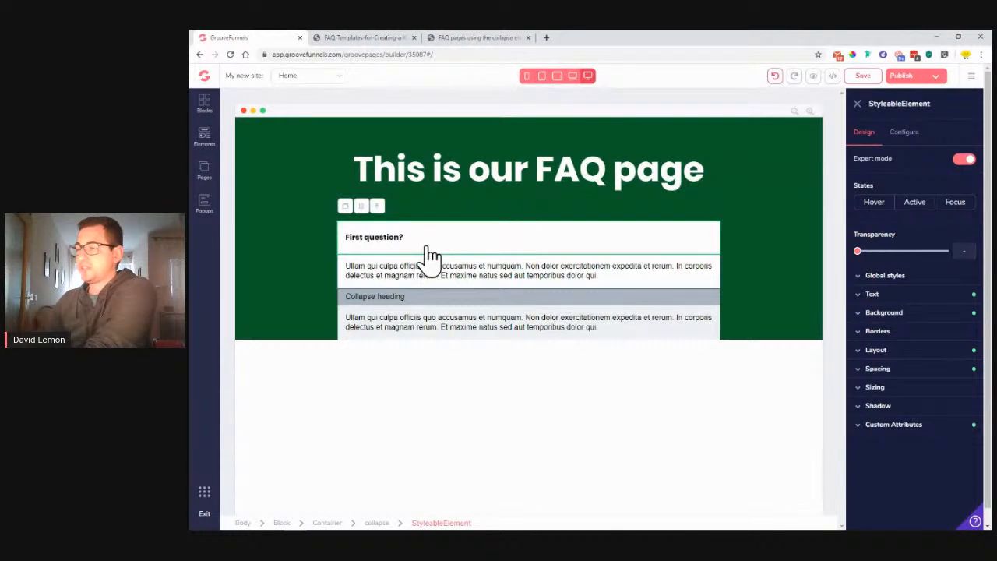
click(885, 276)
click(919, 295)
click(897, 309)
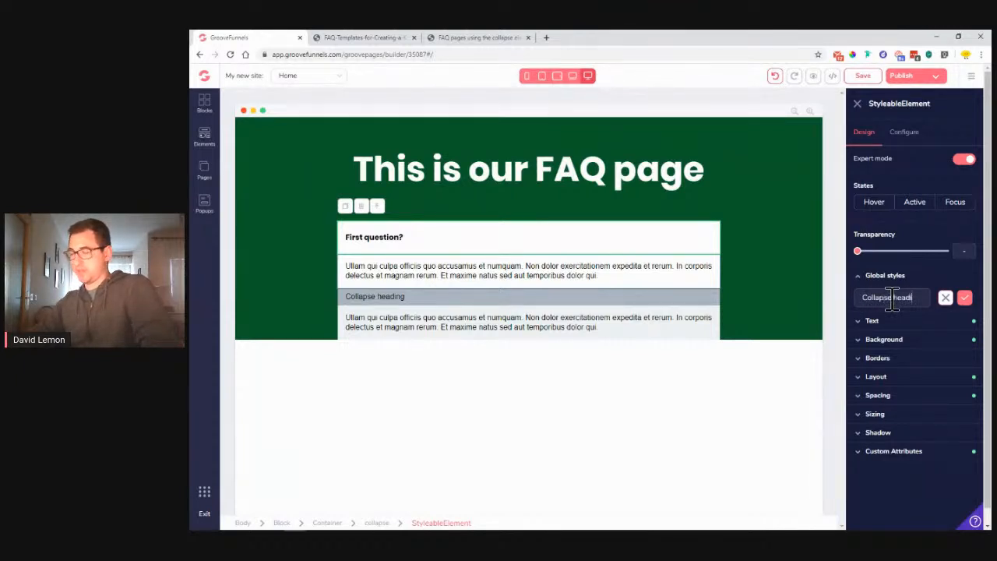
click(965, 299)
- Apply the "Collapse heading" global style to the second collapse element's heading bar
click(379, 308)
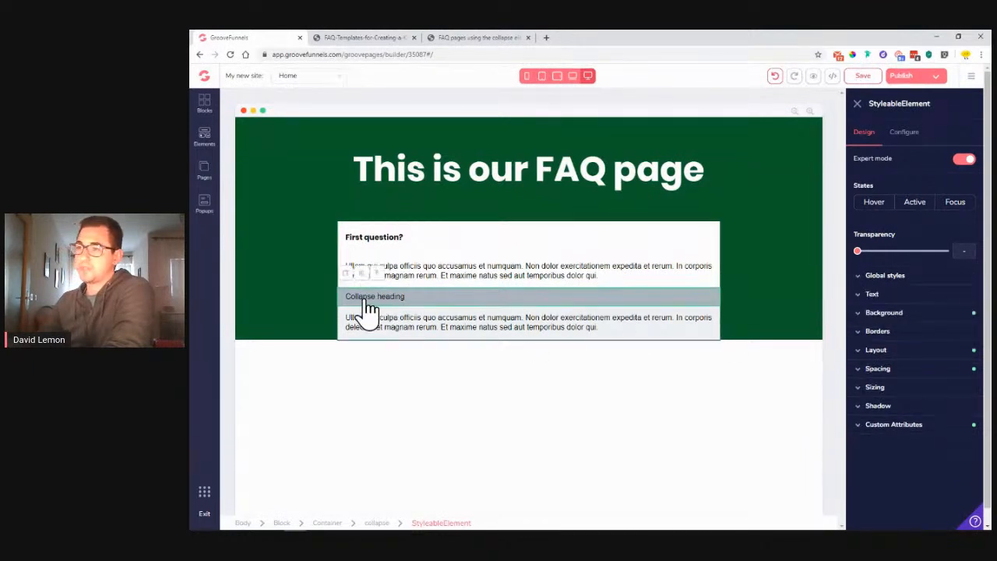
click(912, 281)
click(911, 296)
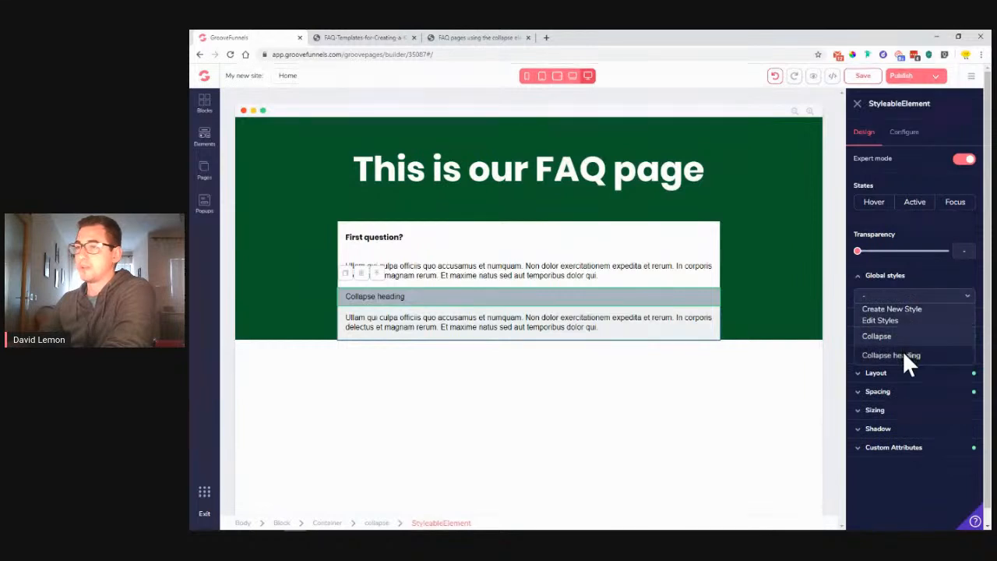
click(904, 356)
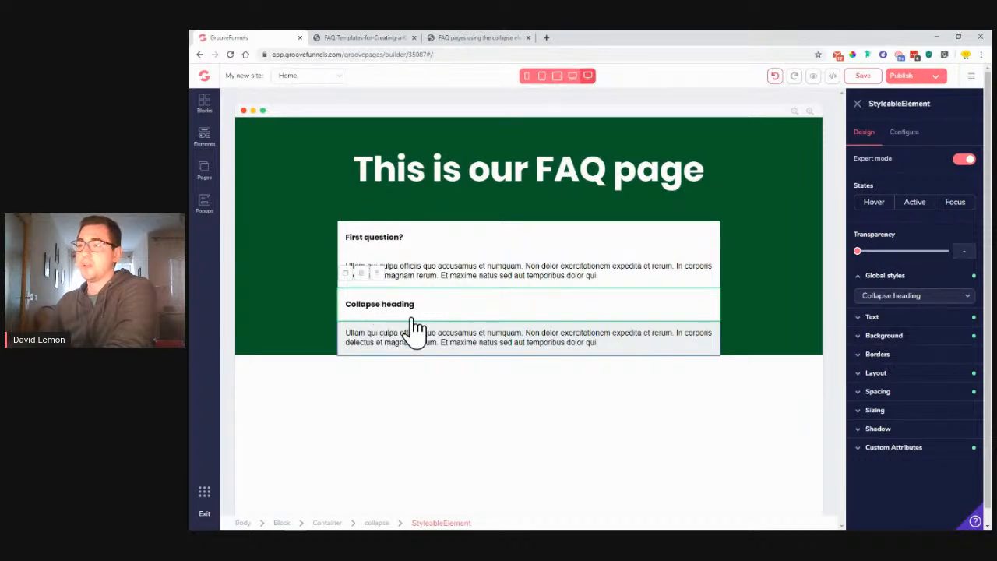
- Select the whole second collapse element and delete it from the page
click(377, 274)
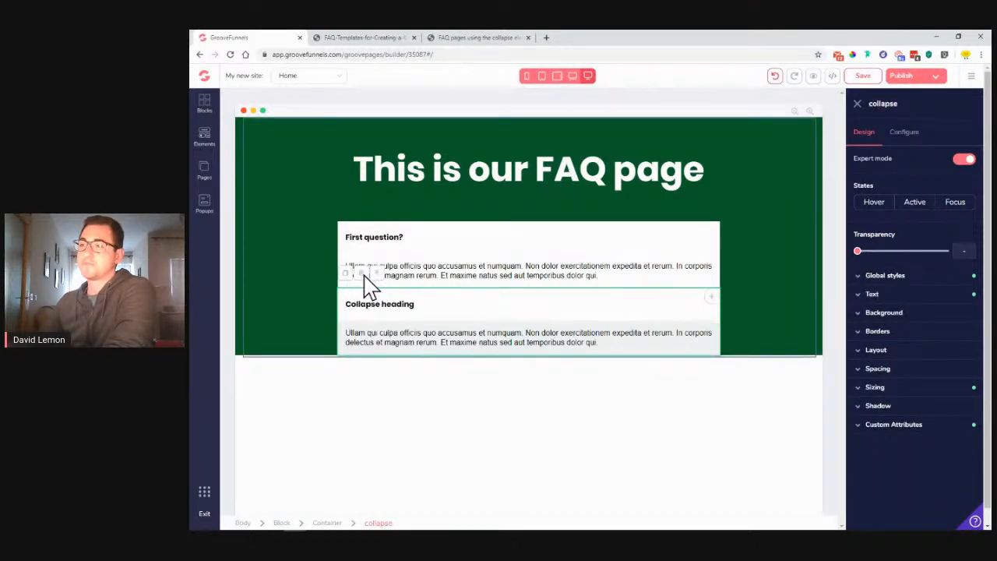
click(363, 275)
click(621, 319)
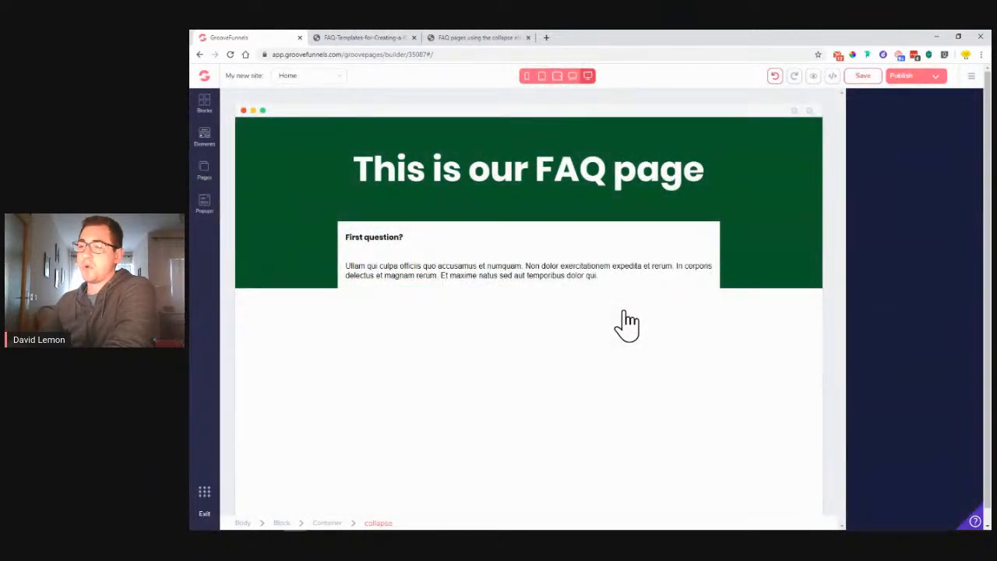
- Set the first question's body text to the poppins font at a size of 1rem
triple_click(458, 282)
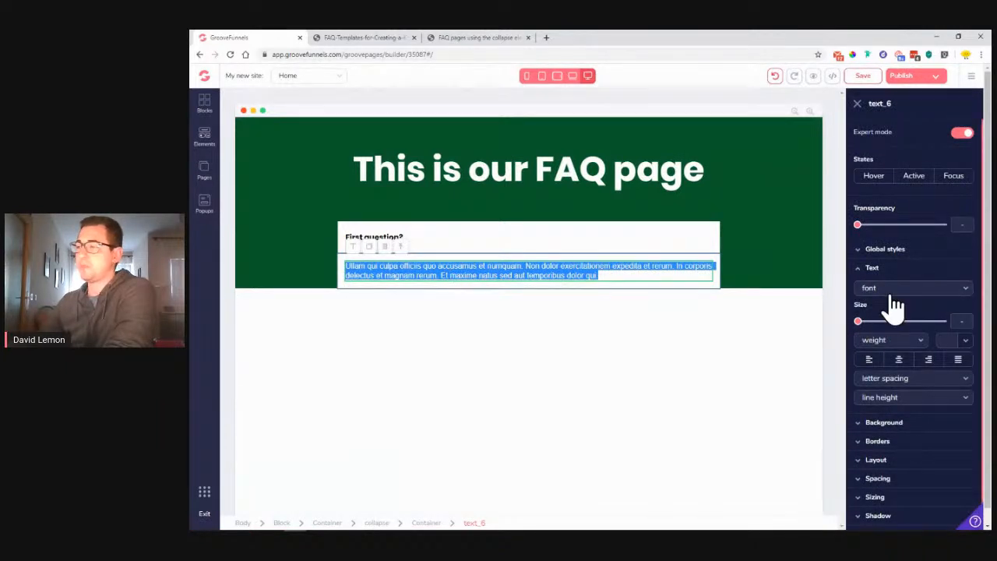
click(888, 290)
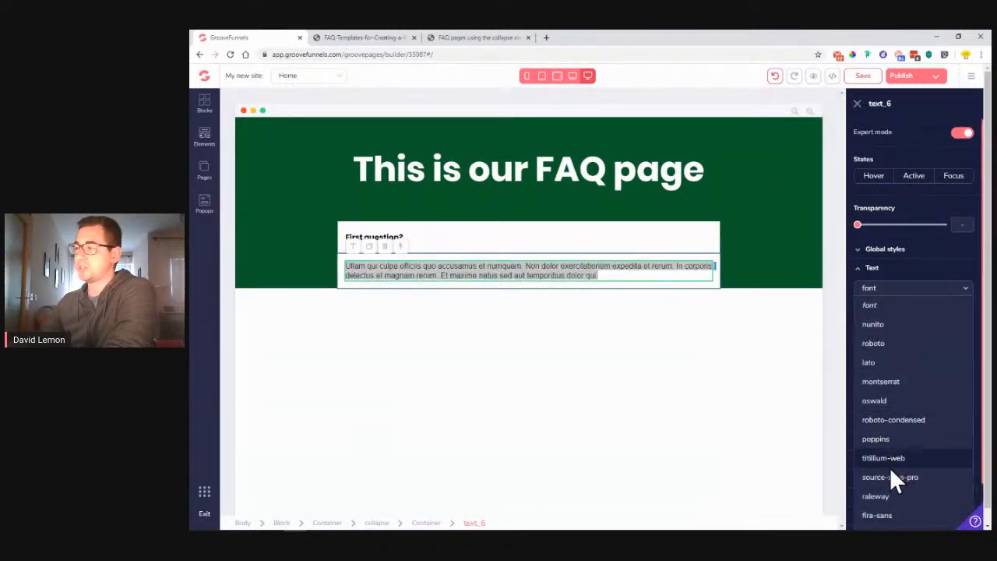
click(892, 439)
drag(865, 325, 882, 325)
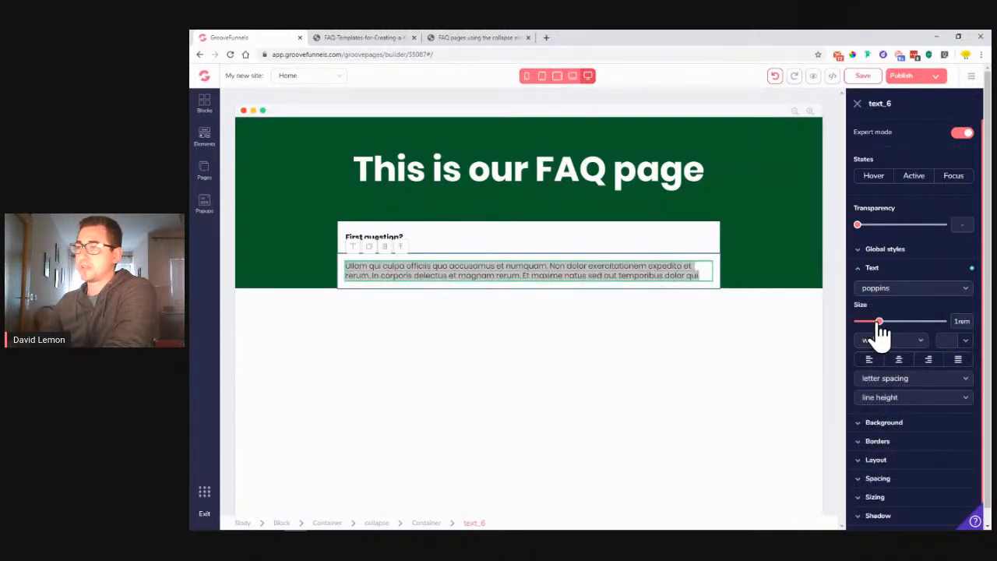
click(874, 270)
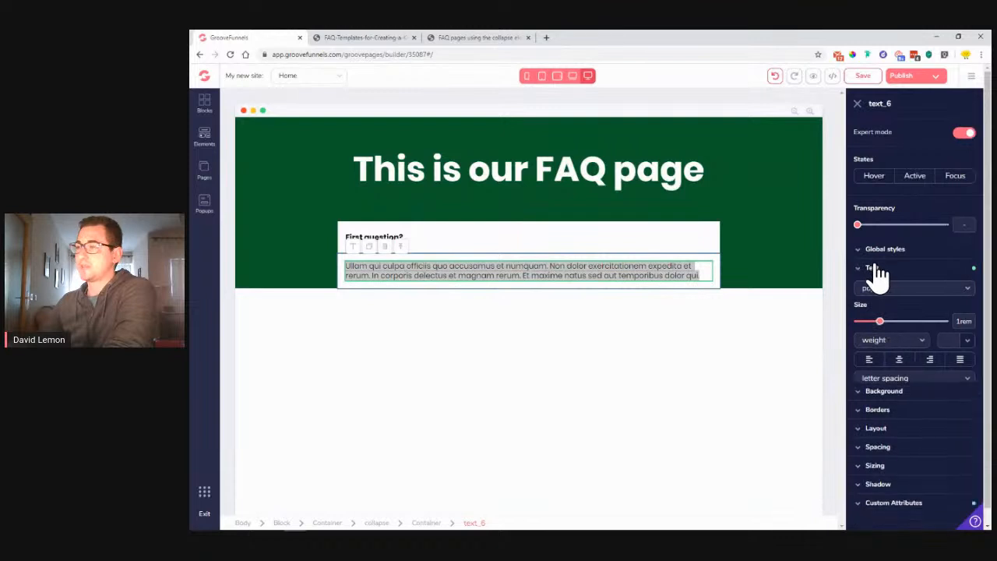
- Give the first question's body text 1.5rem of padding on all four sides and close its settings
click(881, 343)
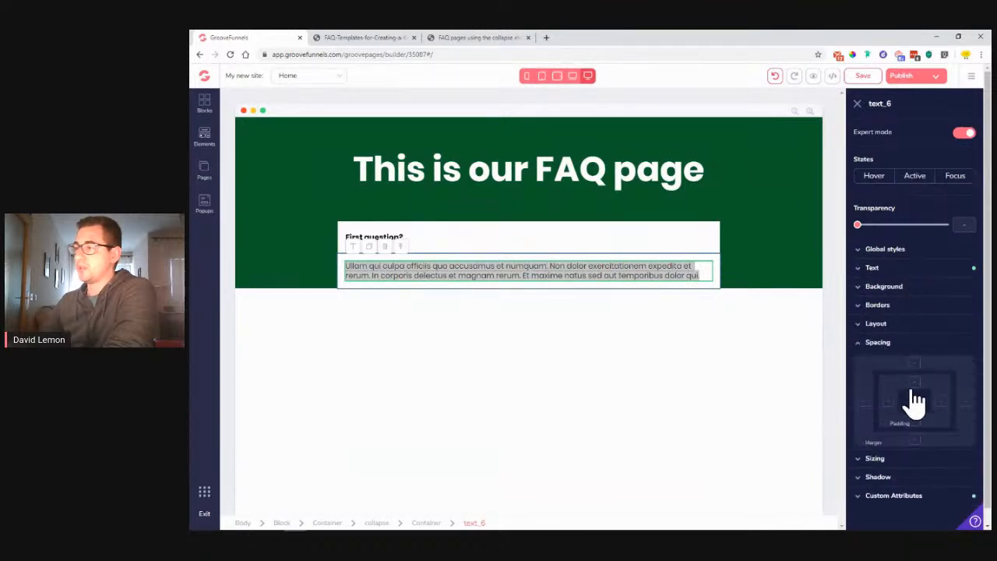
click(918, 400)
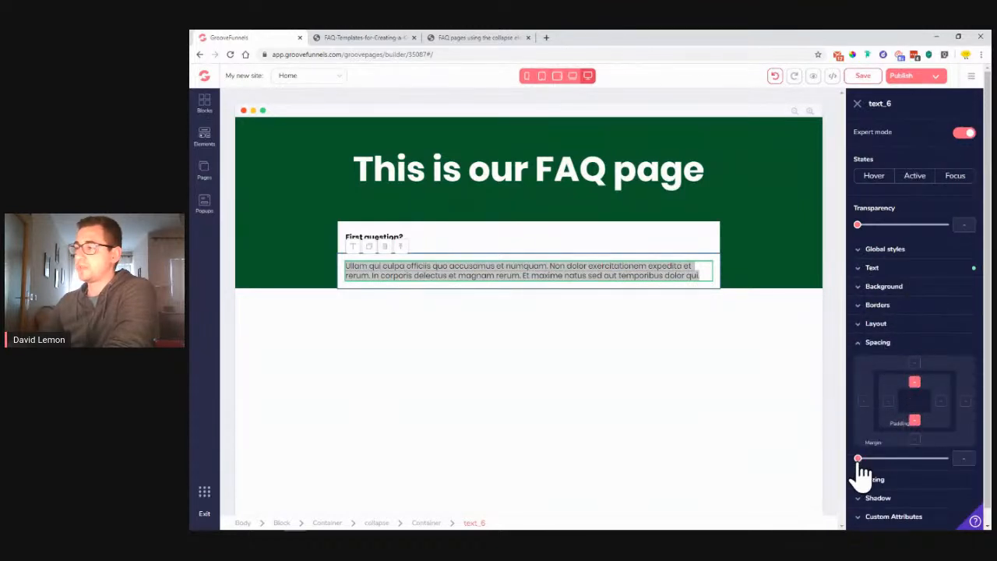
click(889, 401)
click(942, 402)
drag(860, 459, 884, 460)
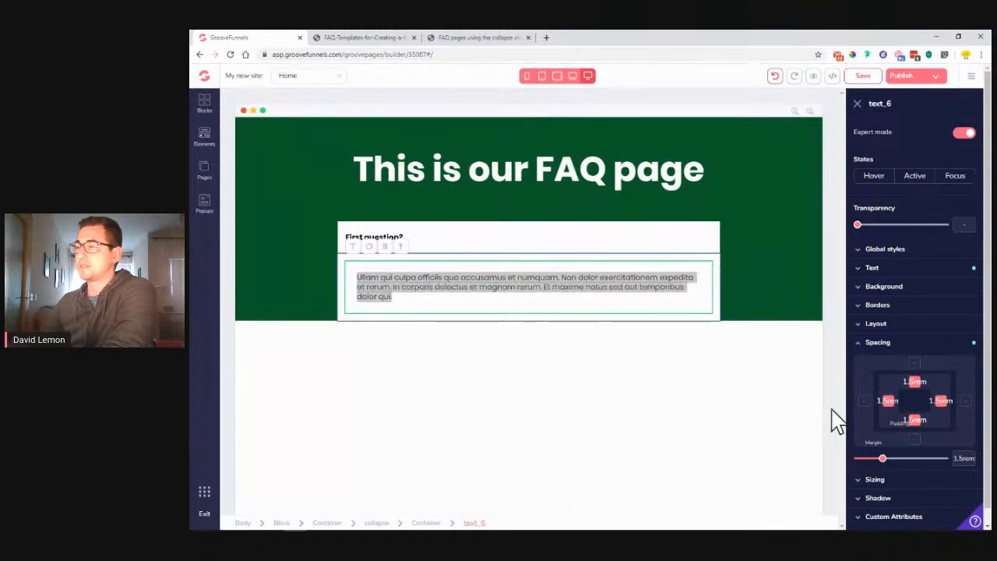
click(874, 348)
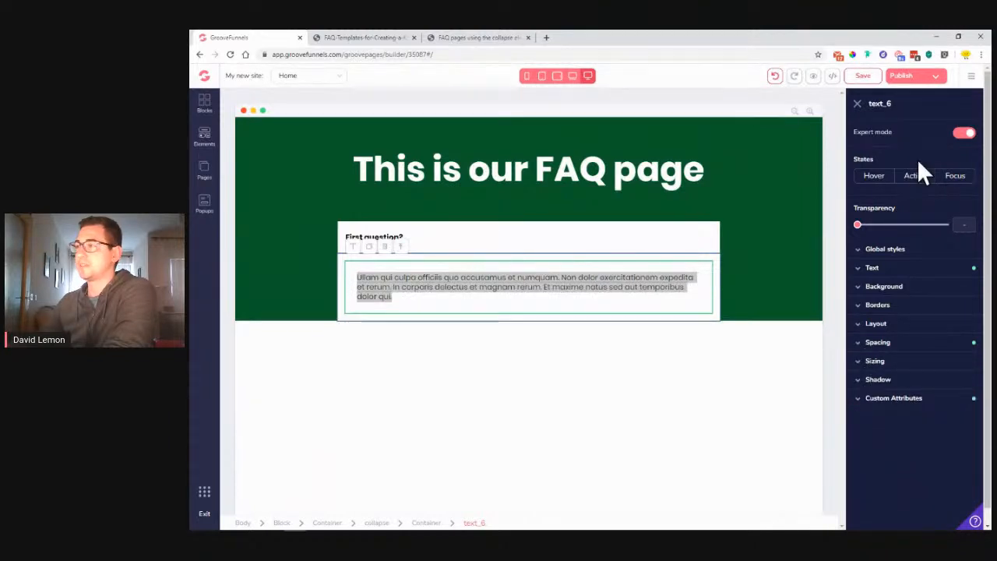
click(857, 103)
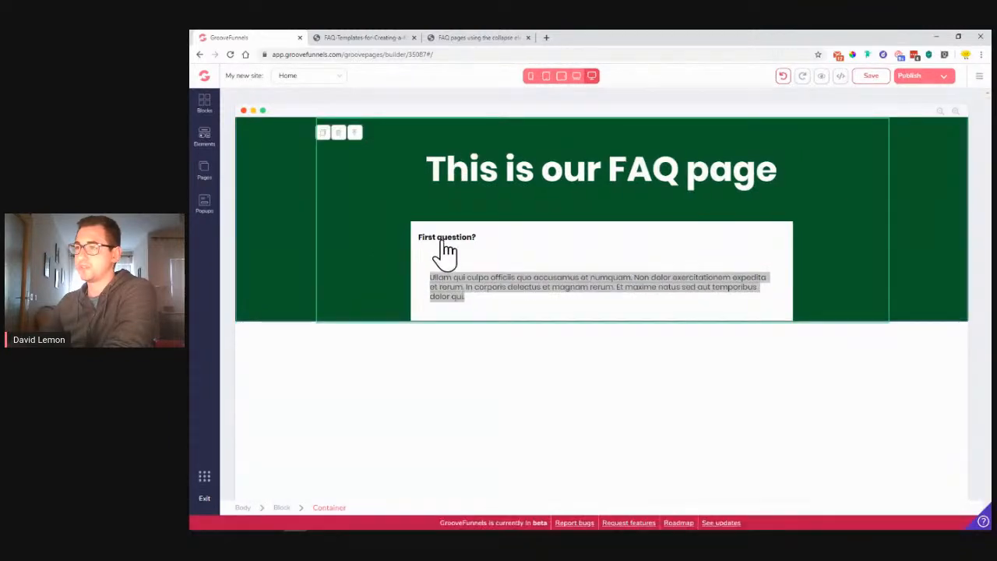
- Select the first question's heading bar, and open the coolsymbol.com symbol collection from a Google search for "text icons" in a new tab
click(632, 243)
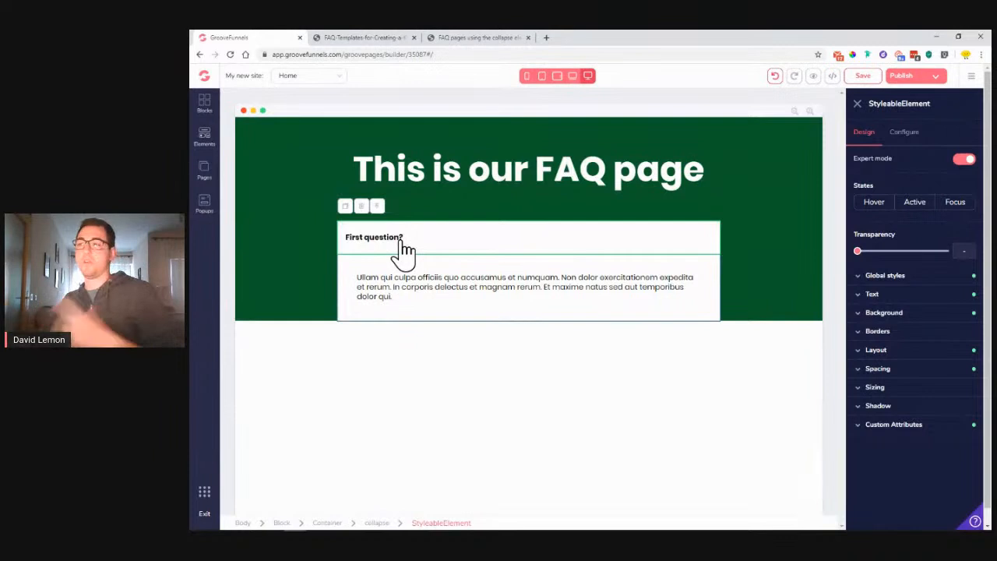
click(544, 36)
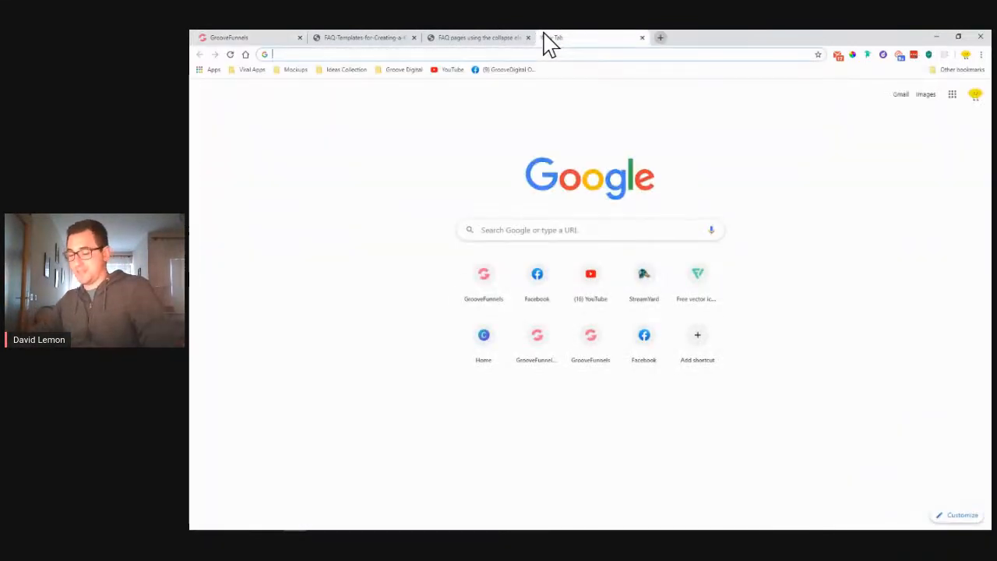
text(text)
key(Return)
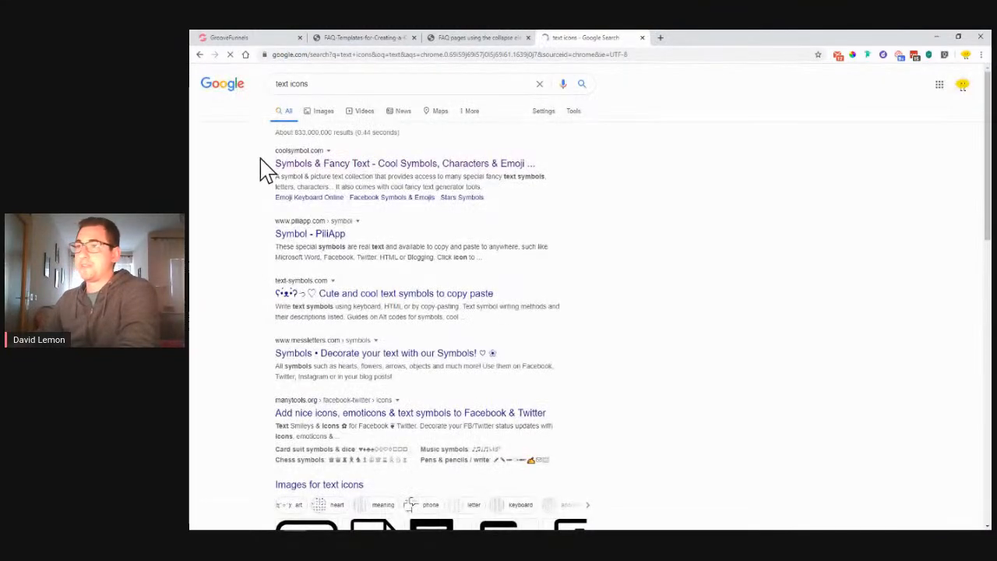
click(335, 173)
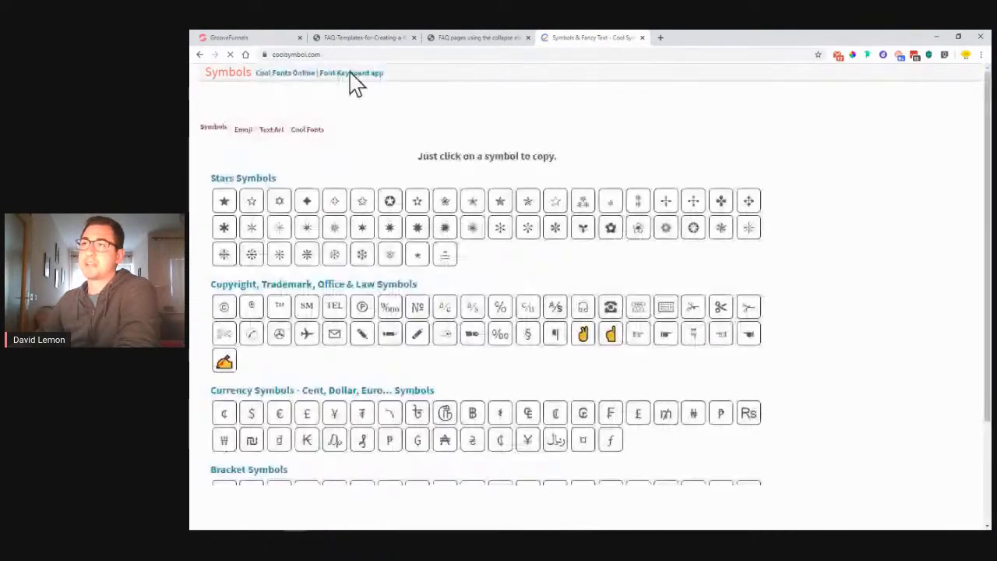
scroll(678, 196, down, 5)
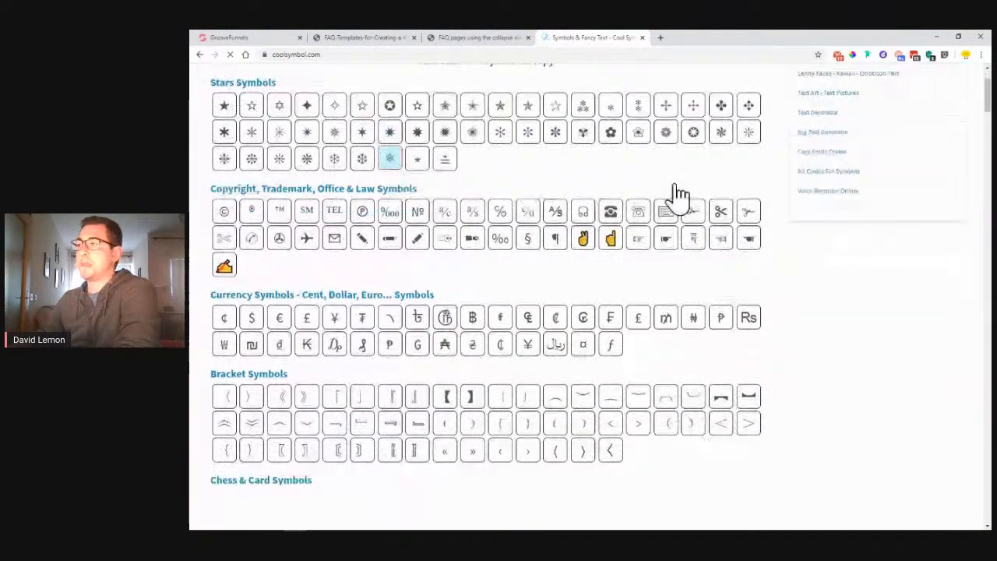
scroll(557, 195, down, 3)
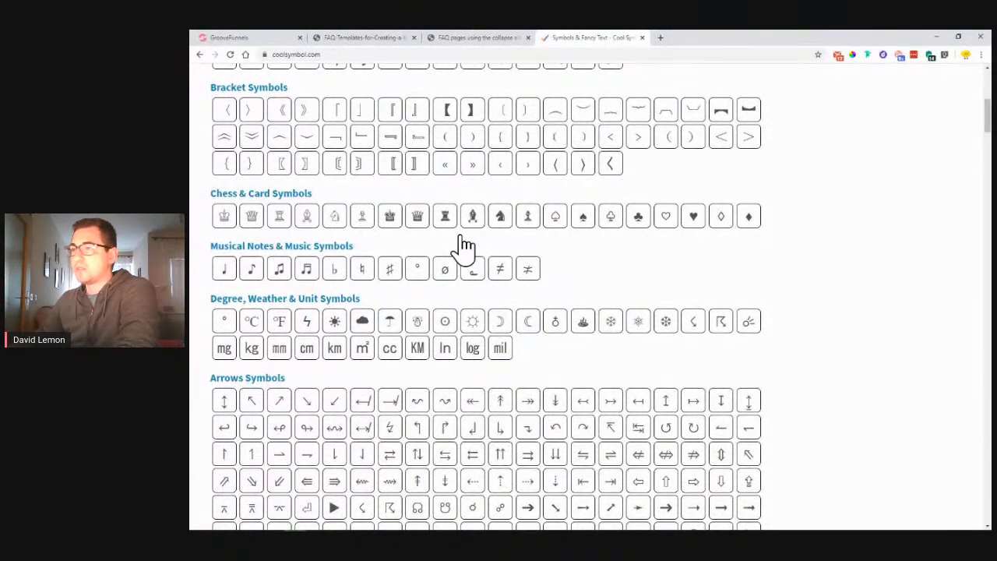
- Copy the black queen symbol from the chess and card symbols and return to the GroovePages builder
click(416, 218)
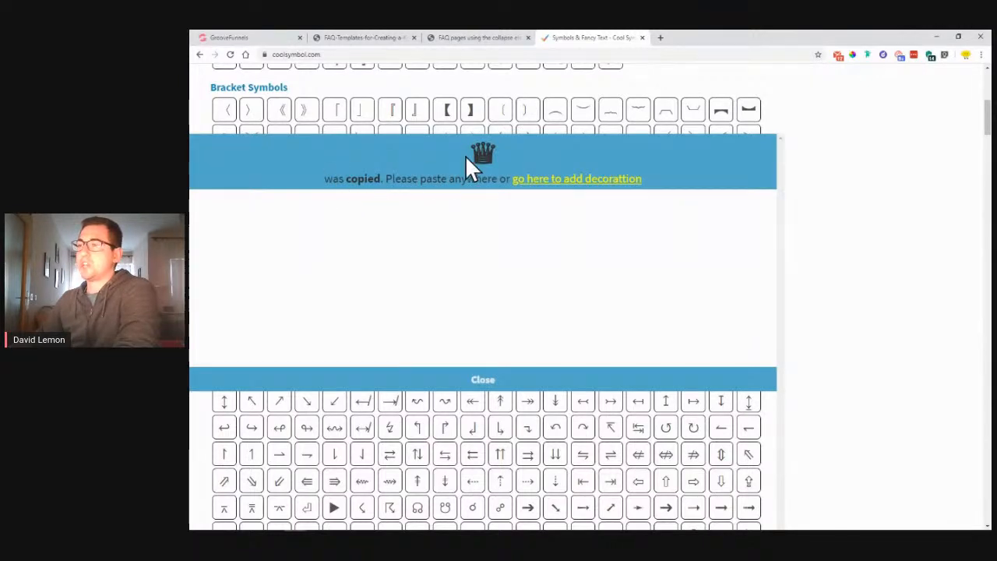
click(479, 382)
click(256, 37)
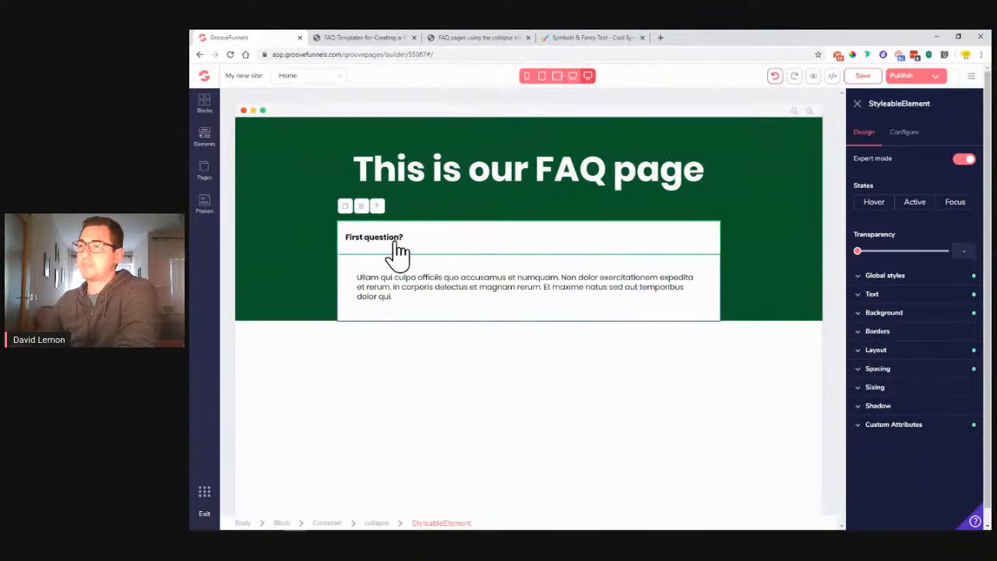
- Set the collapse heading text to "First question?" preceded by the copied queen symbol and update the element
click(907, 134)
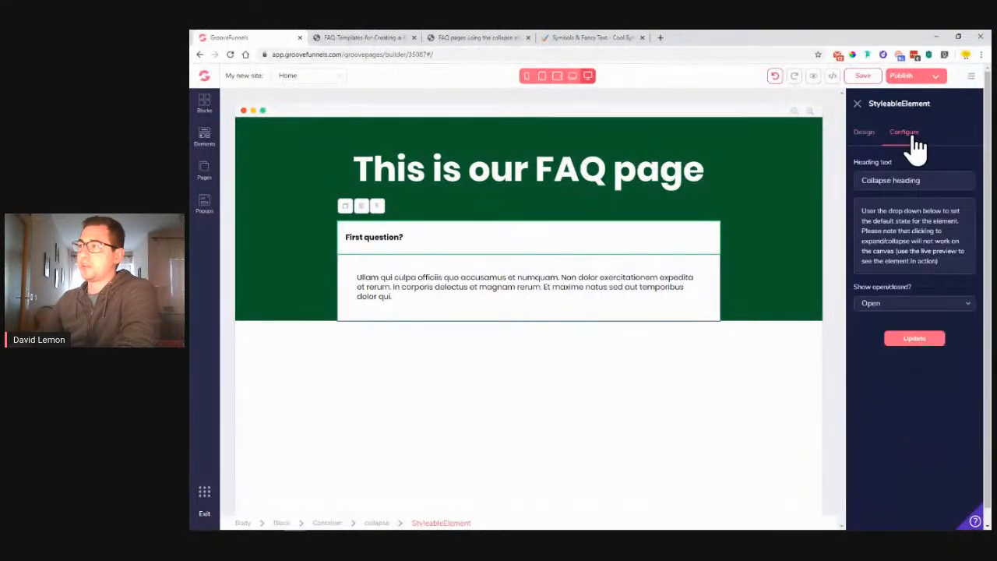
drag(863, 181, 942, 189)
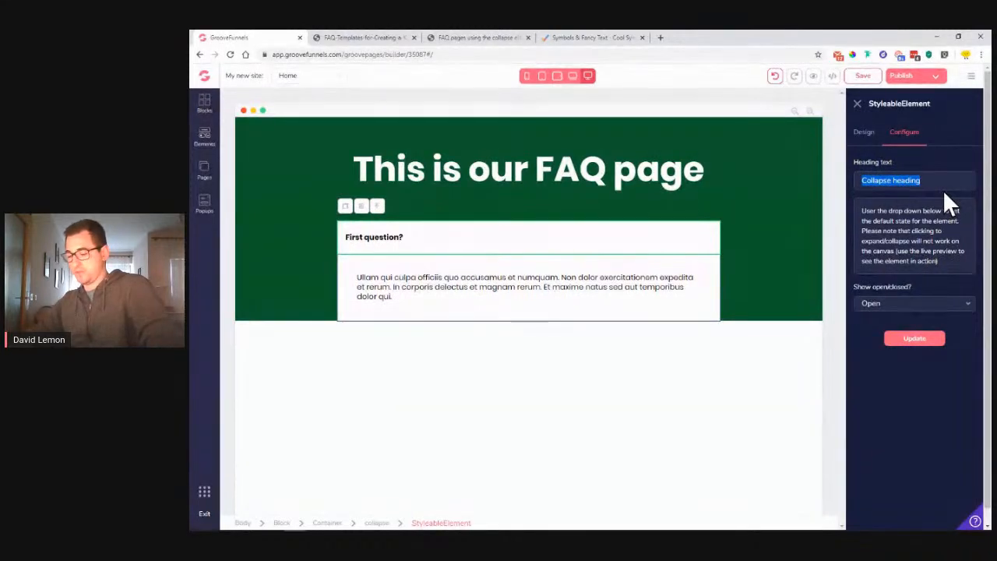
text(First)
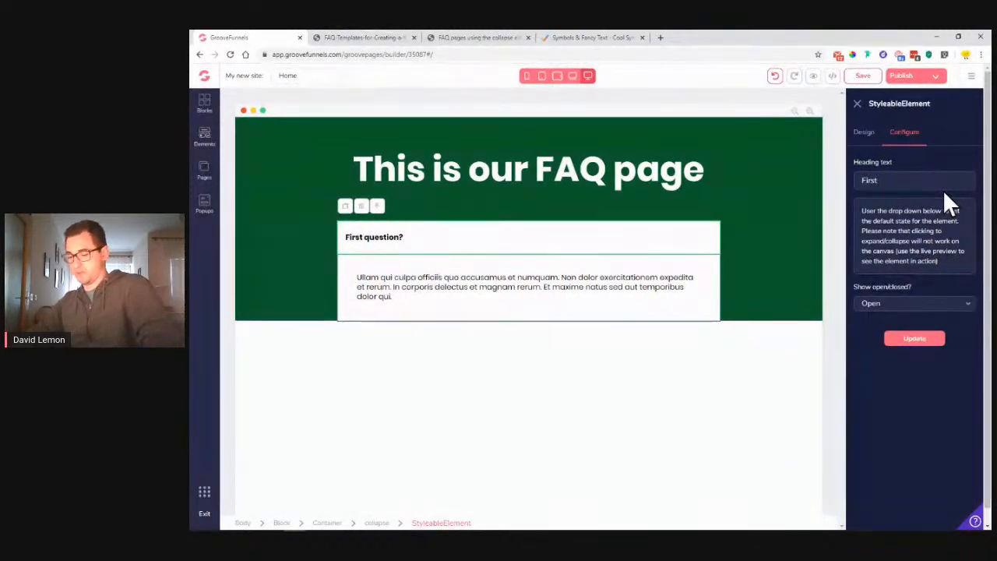
text( Question?)
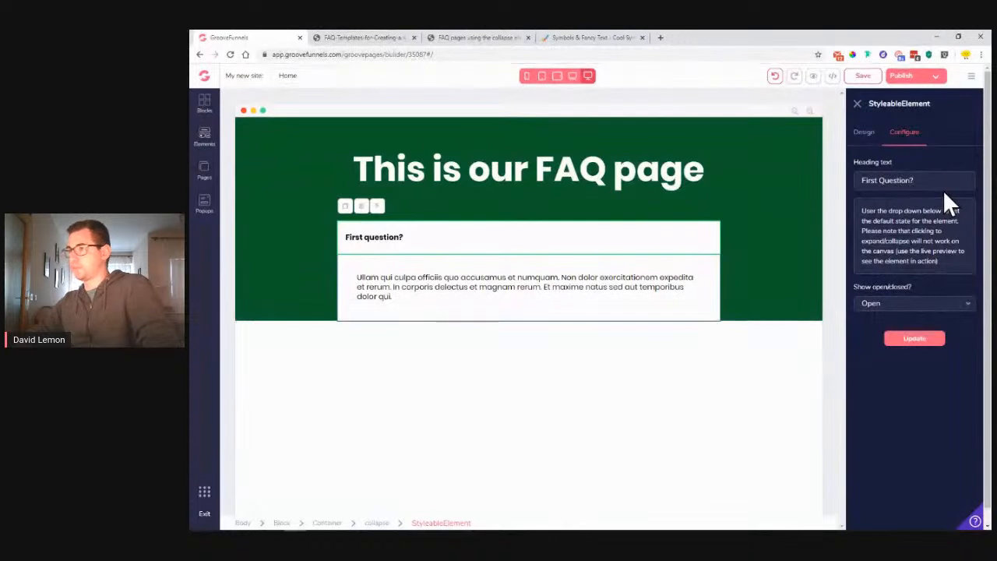
text(q)
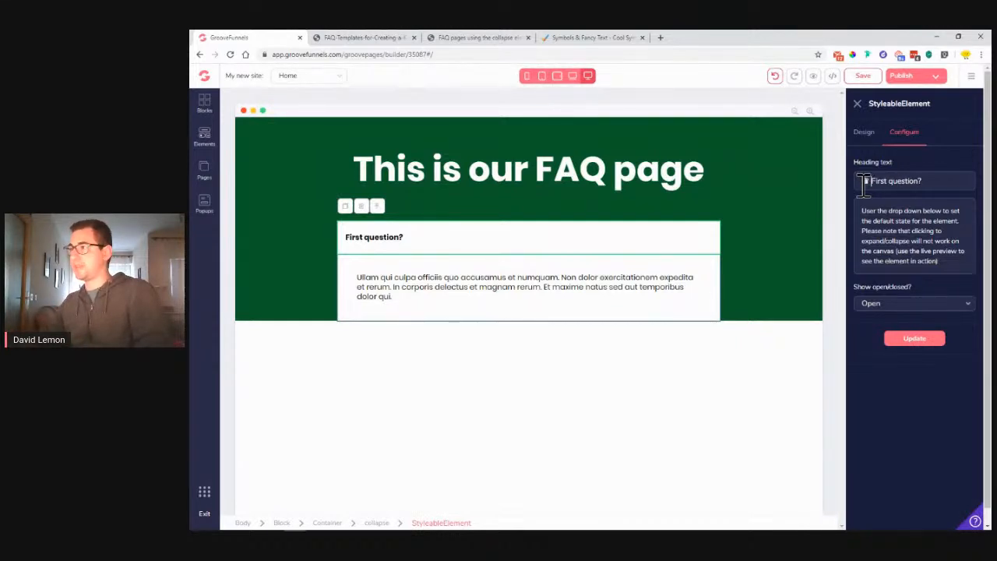
click(920, 340)
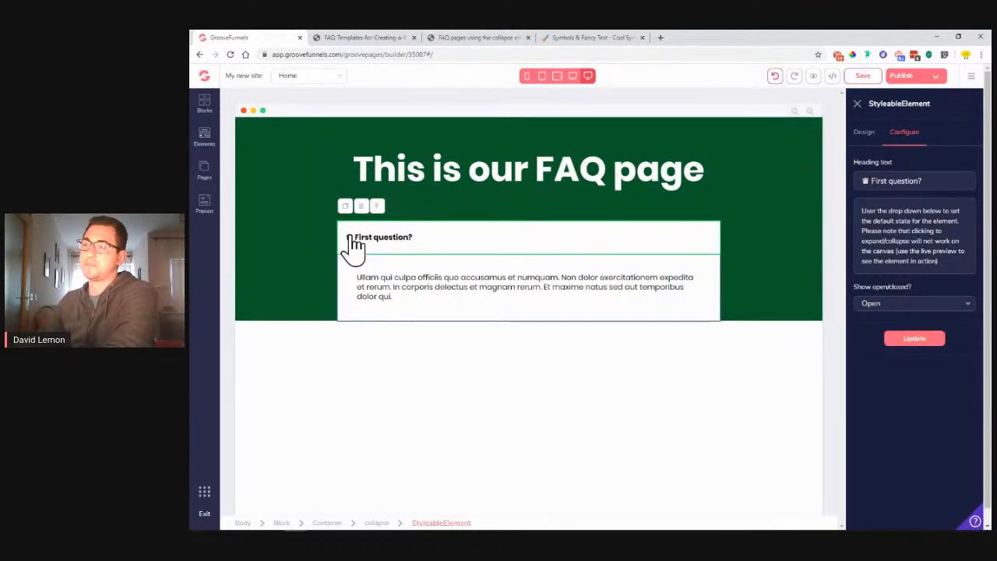
- Increase the first question heading's text size to 1.125rem
click(865, 132)
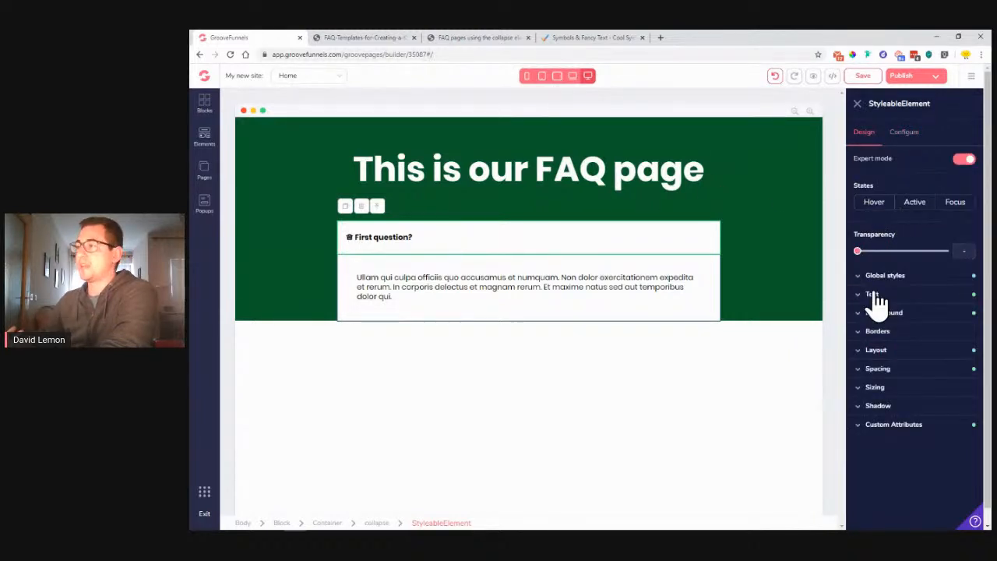
click(873, 294)
drag(873, 349, 890, 362)
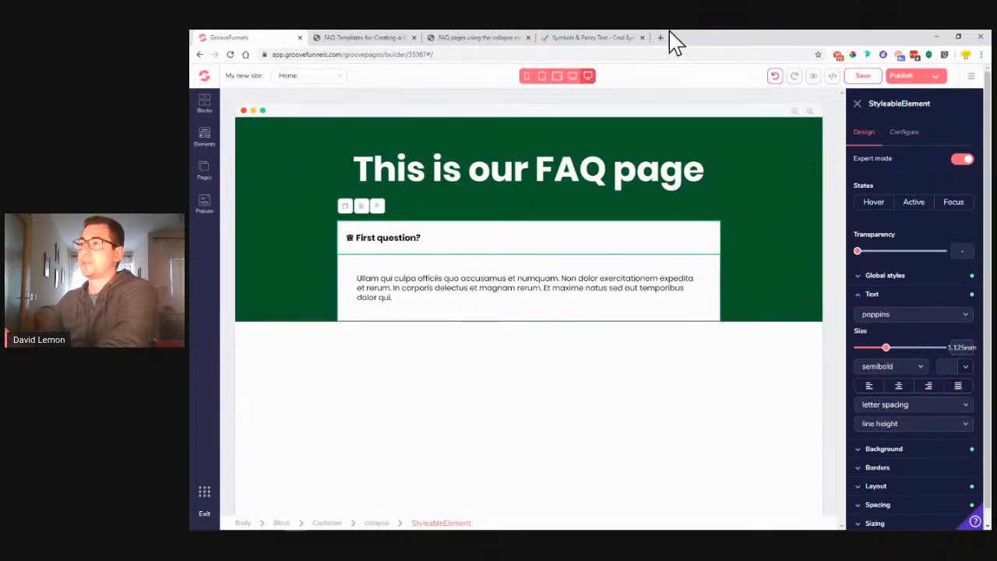
- Copy the solid right-pointing arrowhead ➤ from coolsymbol.com's arrow symbols and return to the GroovePages builder
click(600, 38)
scroll(593, 260, down, 1)
scroll(593, 260, down, 2)
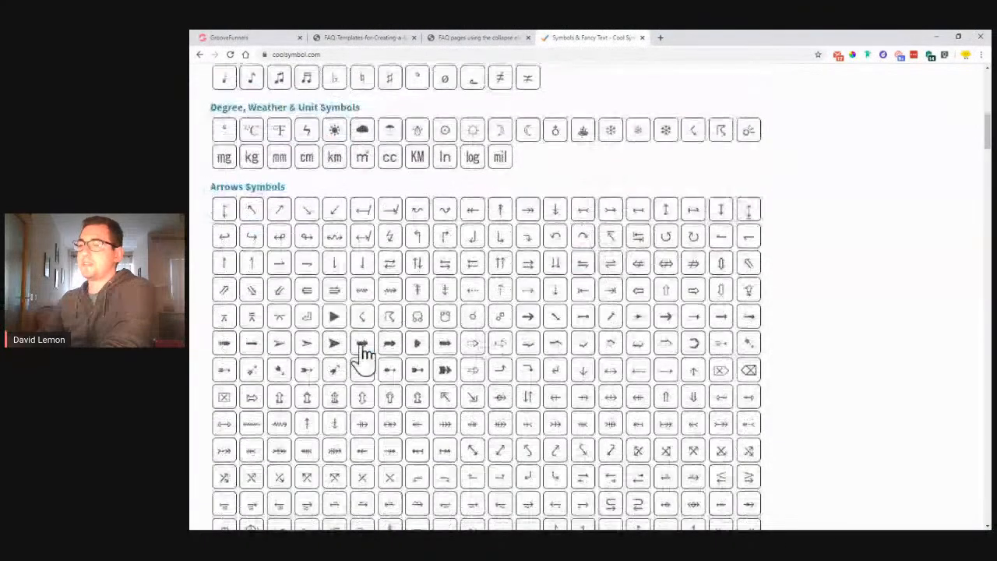
click(334, 343)
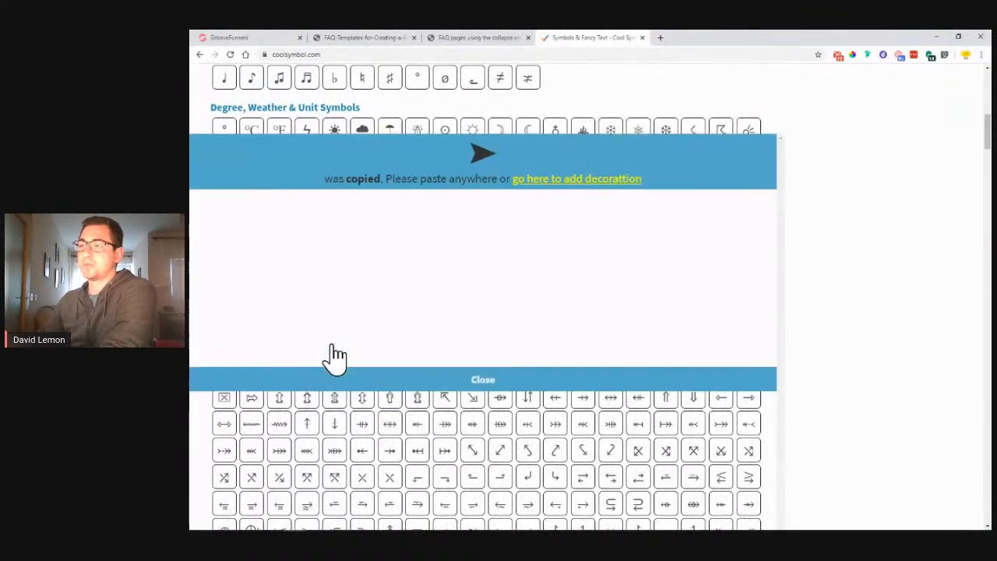
click(224, 38)
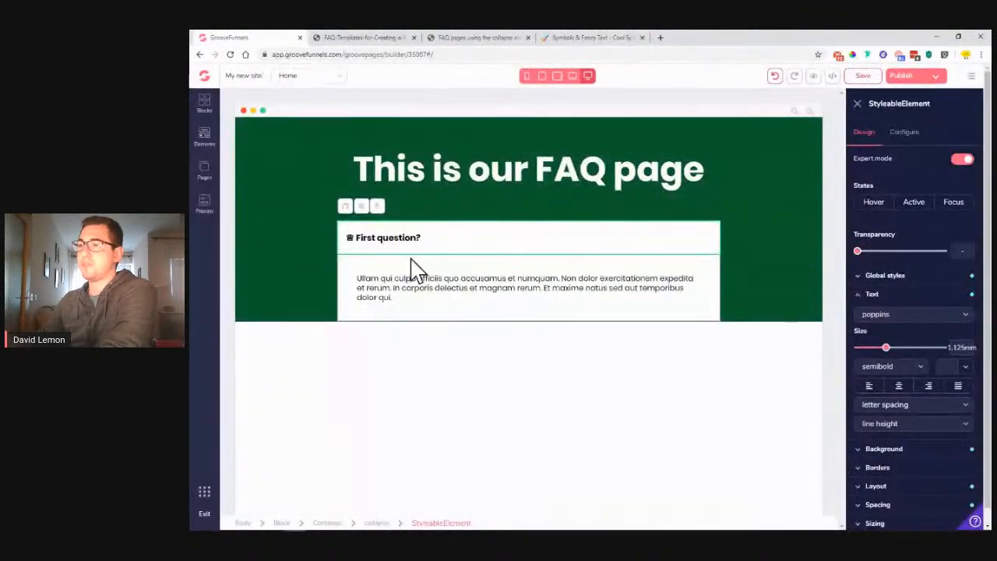
- Replace the queen symbol in the heading text with the ➤ arrowhead, tidy the space before "First question?" and update the element
click(905, 133)
drag(872, 181, 838, 183)
key(ctrl+v)
click(915, 337)
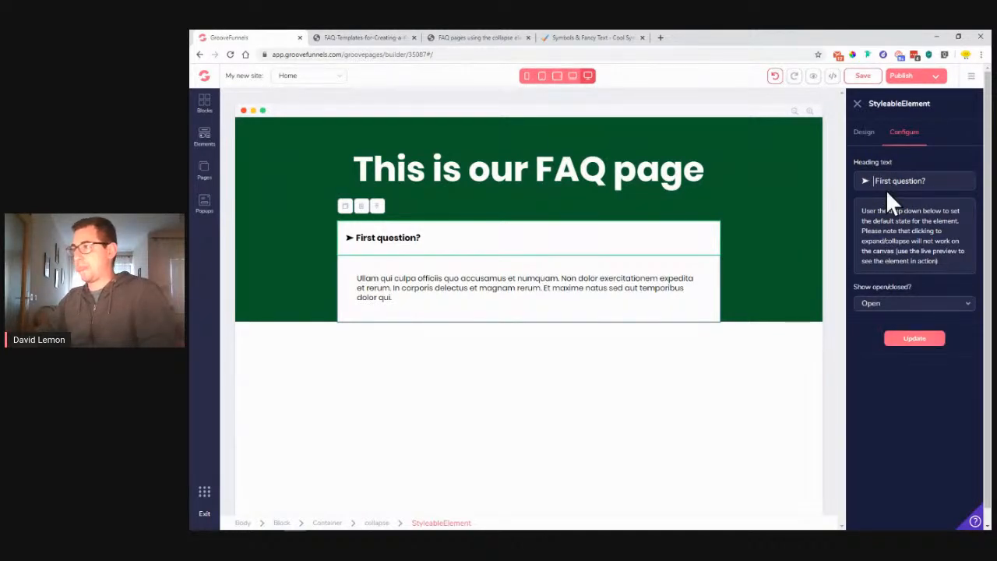
key(BackSpace)
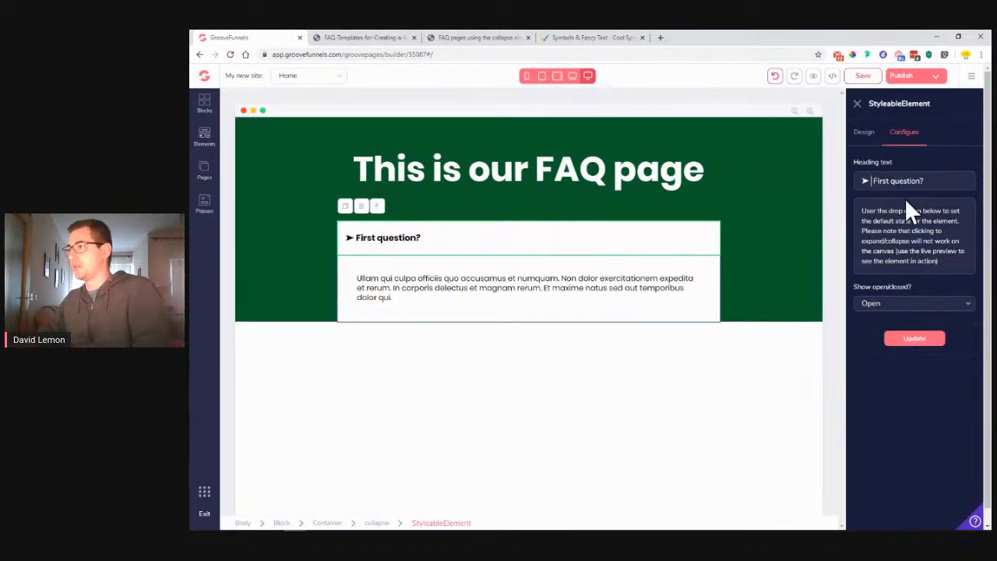
click(928, 341)
click(878, 180)
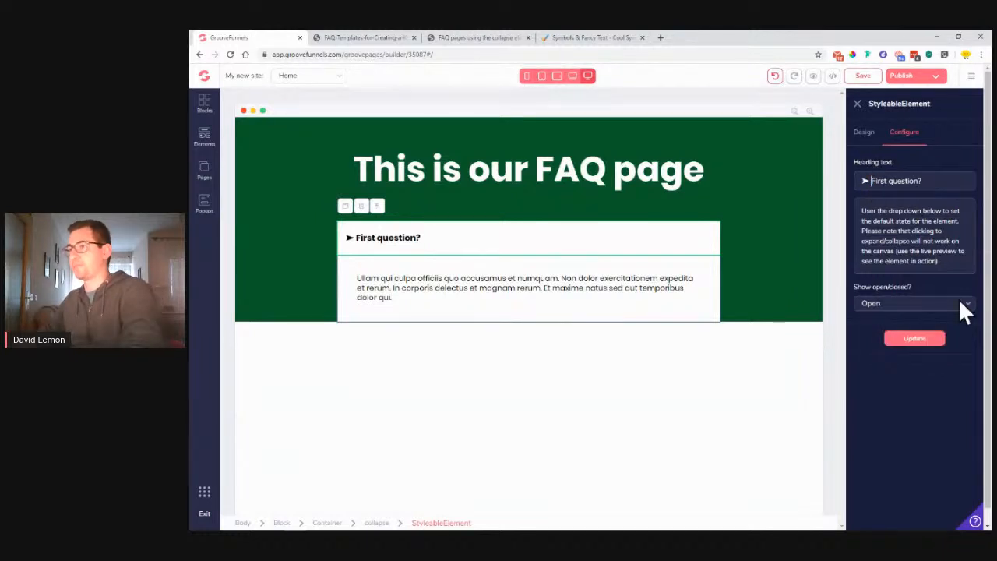
click(906, 342)
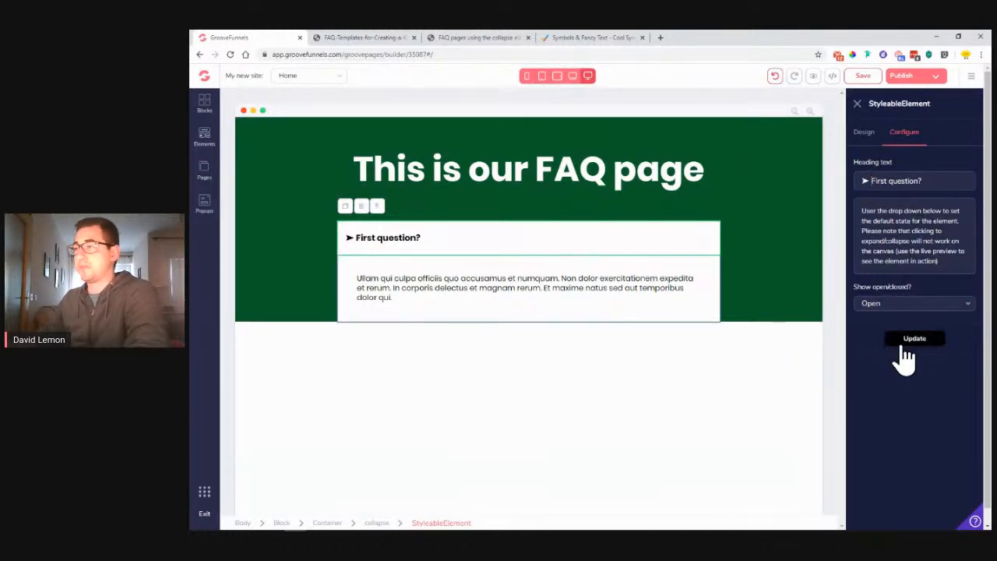
- Set the first question heading's text size to 1rem and collapse its text settings
click(864, 134)
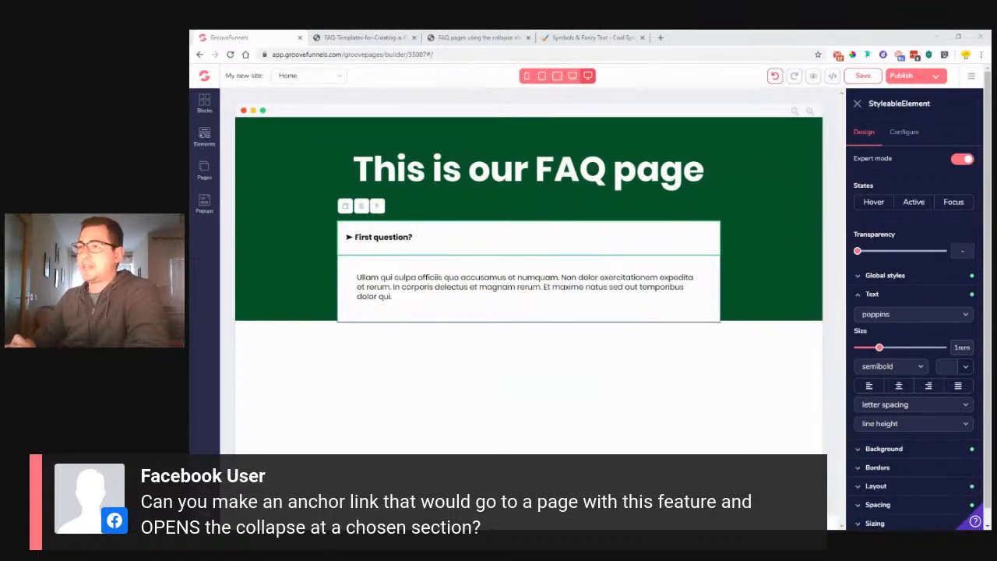
click(880, 296)
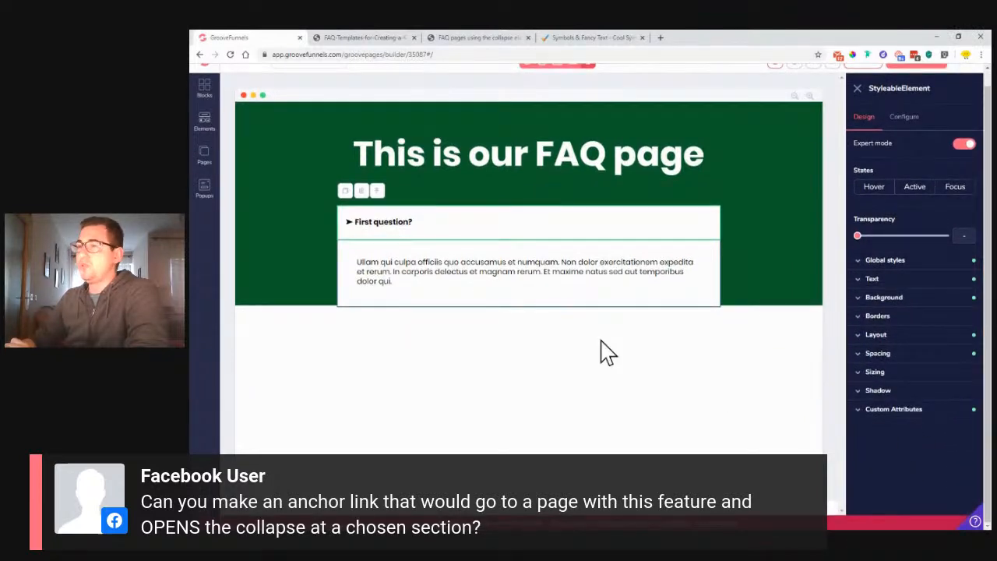
- Examine the custom attributes of the whole collapse element, including its global style class
click(894, 413)
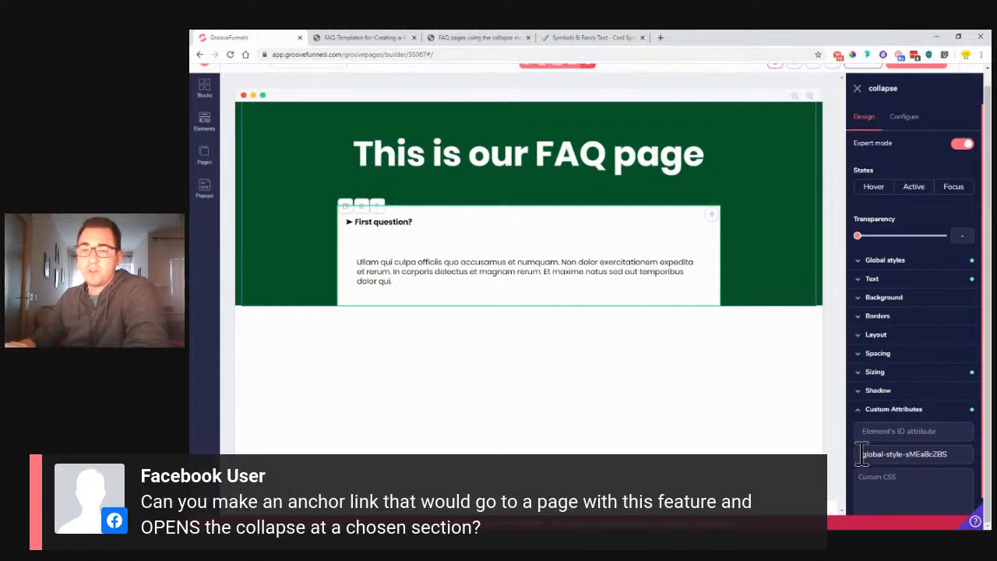
drag(863, 454, 957, 456)
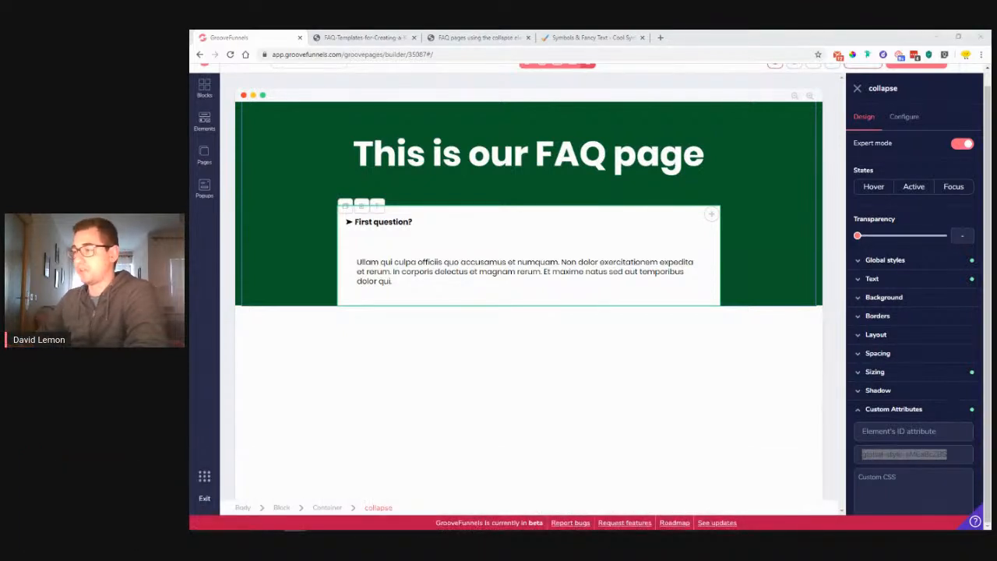
click(960, 458)
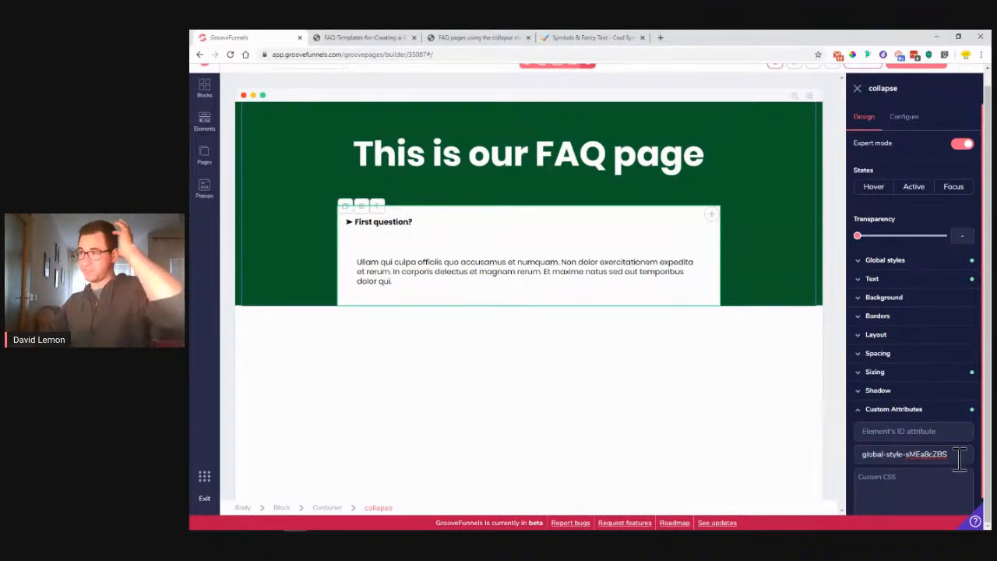
click(487, 153)
drag(468, 154, 531, 157)
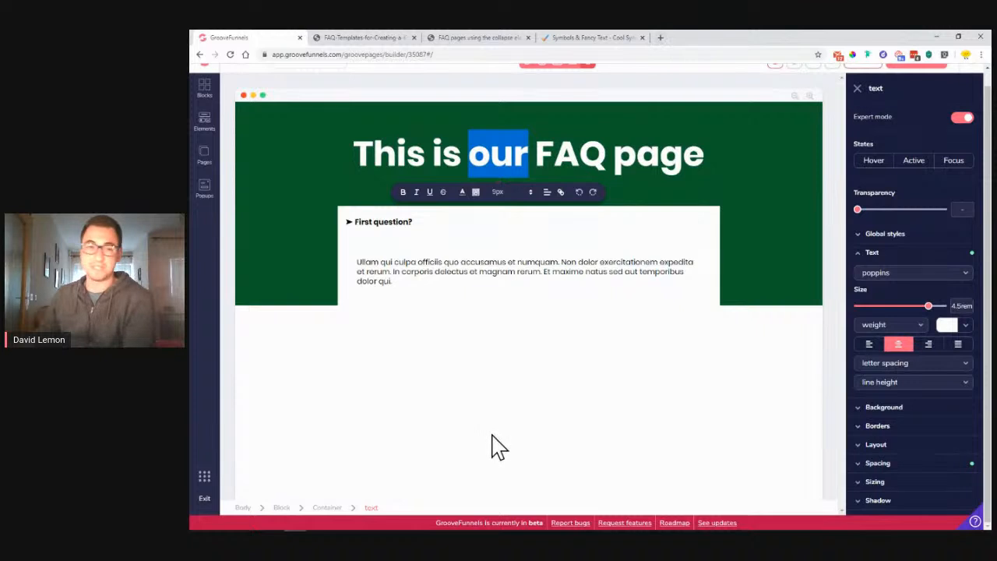
click(787, 358)
- Select the first question's whole collapse element, duplicate it, and delete the copy
click(506, 245)
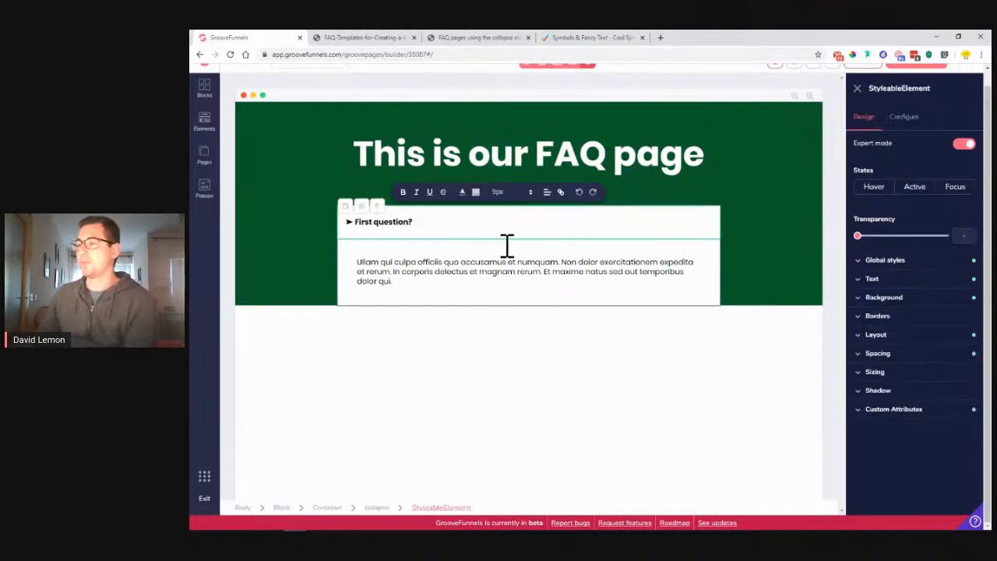
click(350, 224)
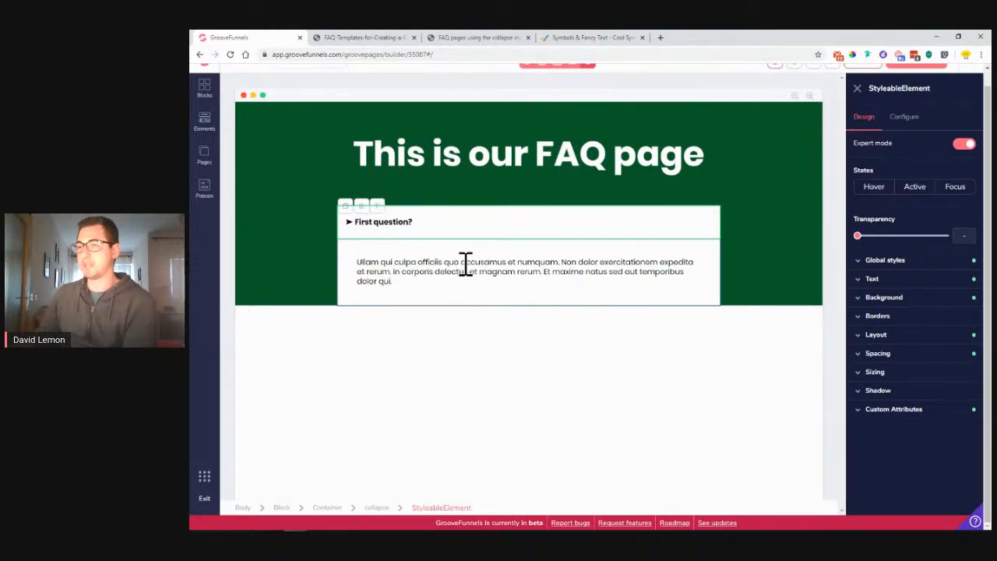
click(378, 206)
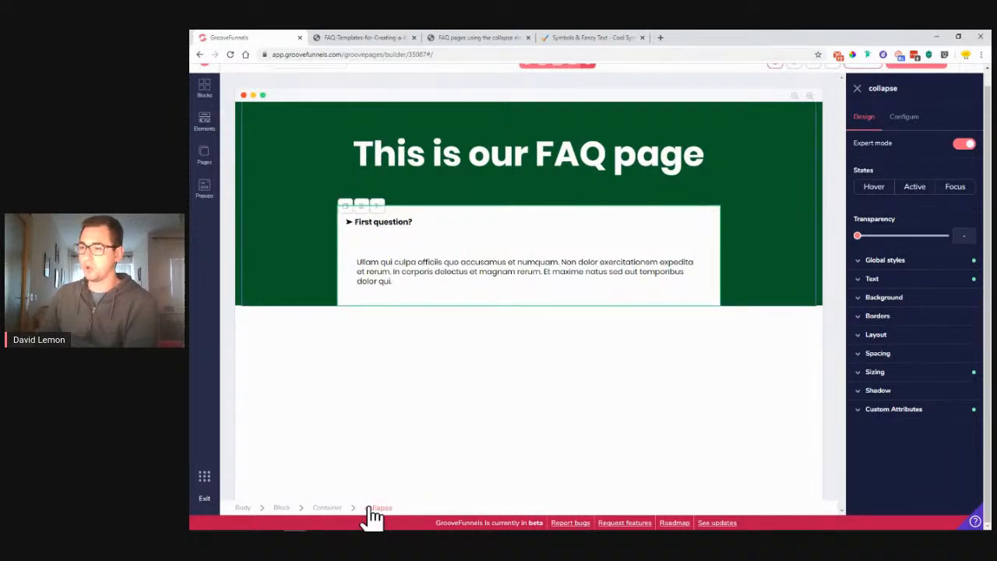
drag(871, 89, 910, 90)
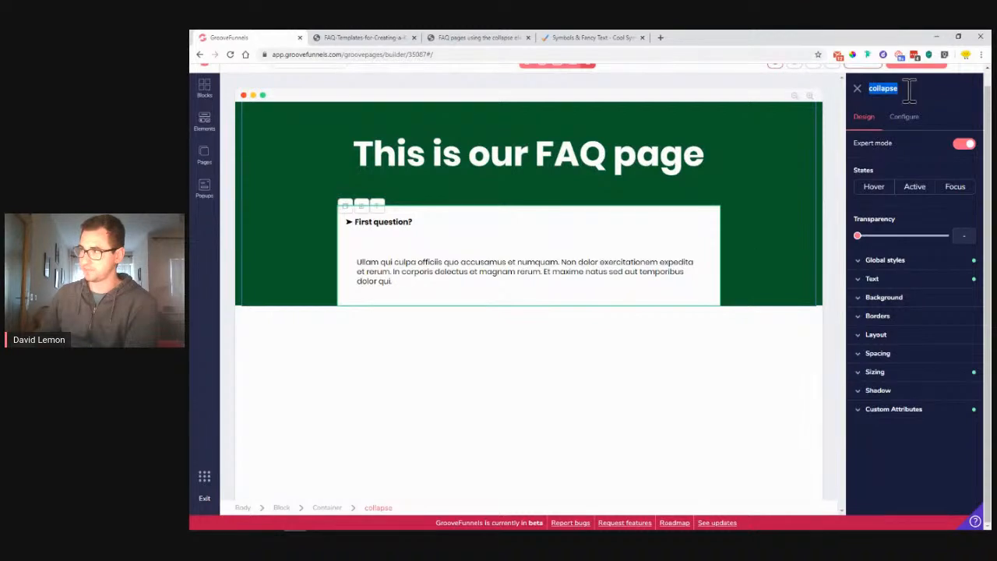
click(346, 207)
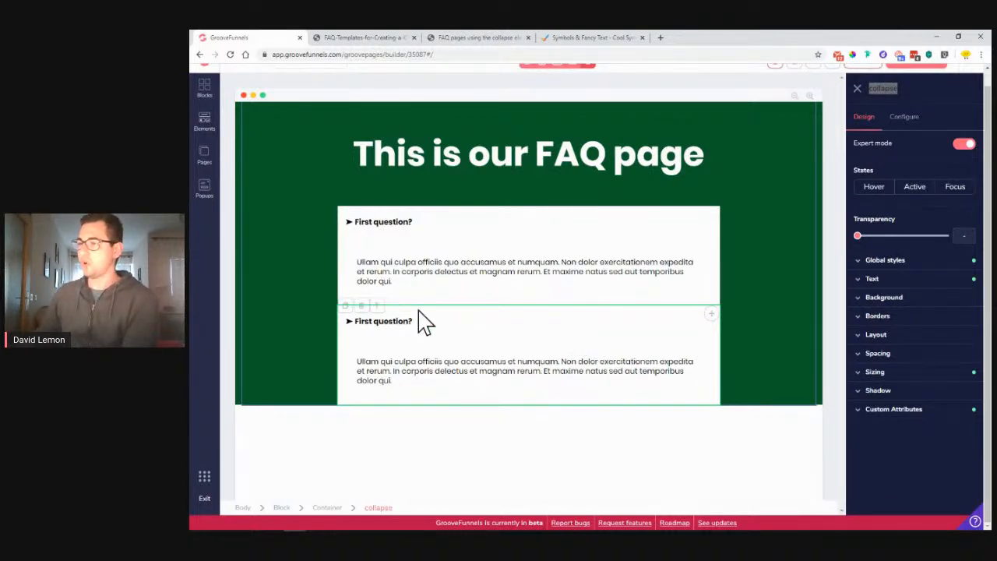
click(373, 307)
click(616, 328)
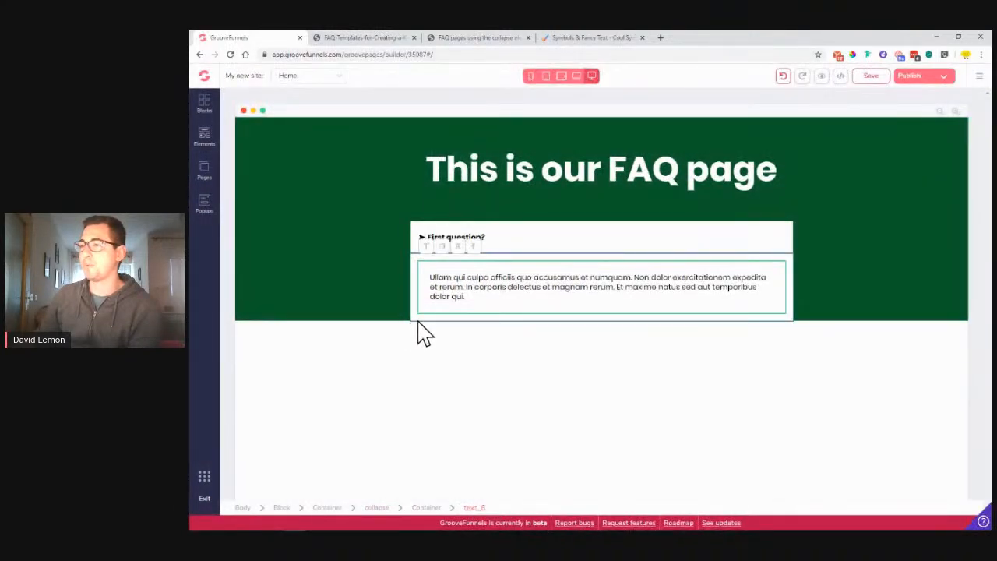
- Give the first question's whole collapse element a 2px border along its bottom edge only
click(377, 510)
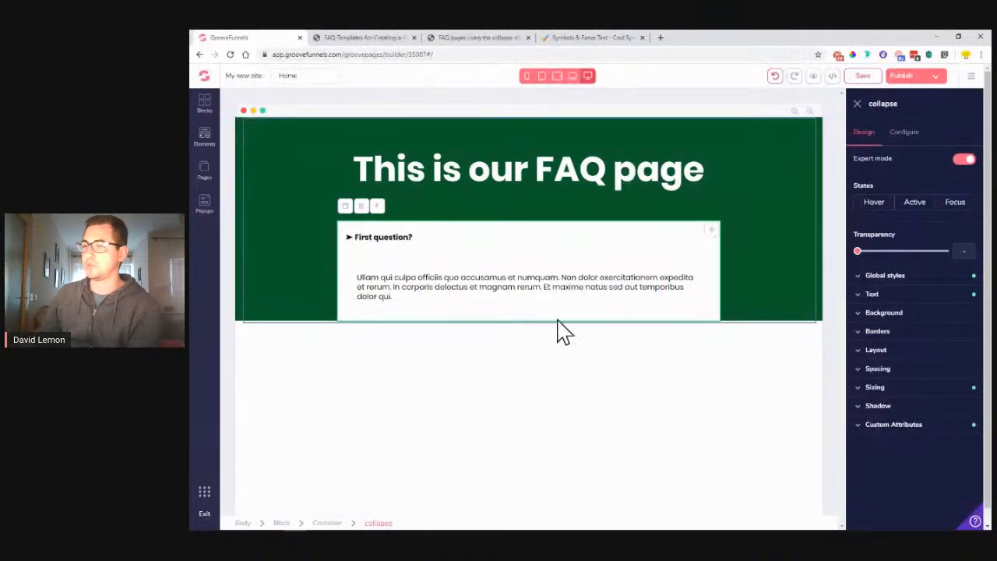
click(887, 333)
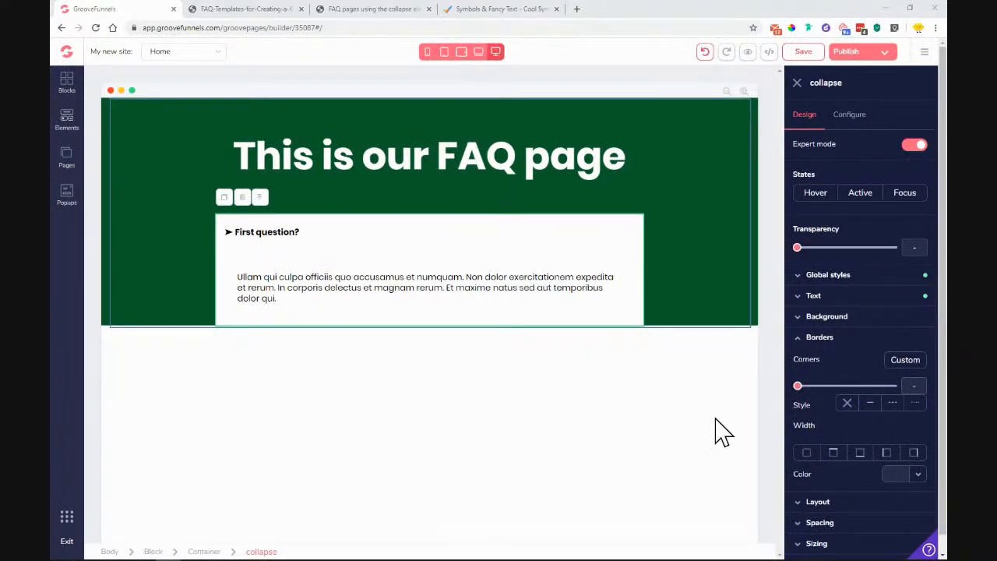
click(860, 454)
click(853, 474)
click(837, 535)
click(864, 477)
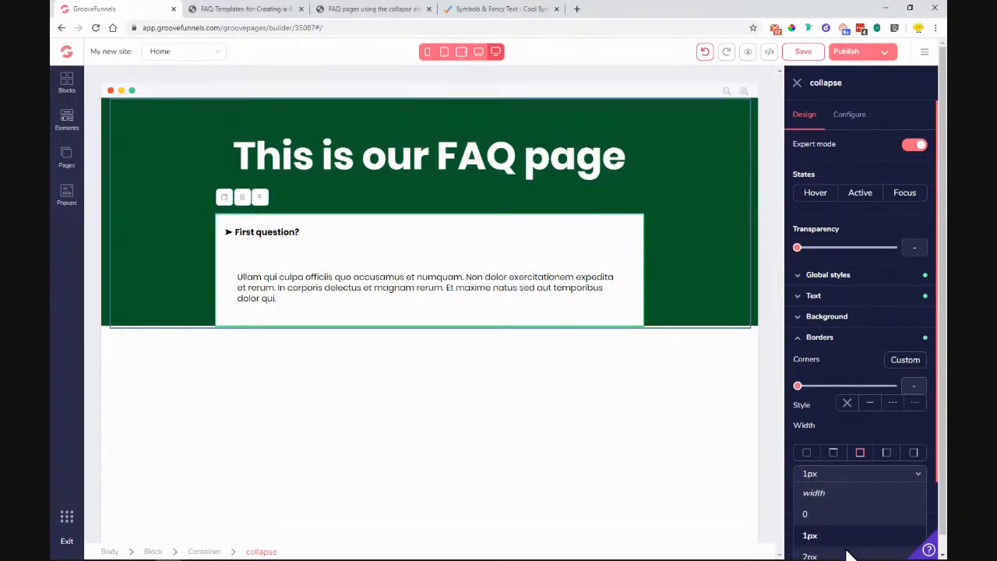
click(883, 500)
- Set the colour of the first question's bottom border to grey #ADB7C2
click(920, 498)
scroll(884, 528, down, 1)
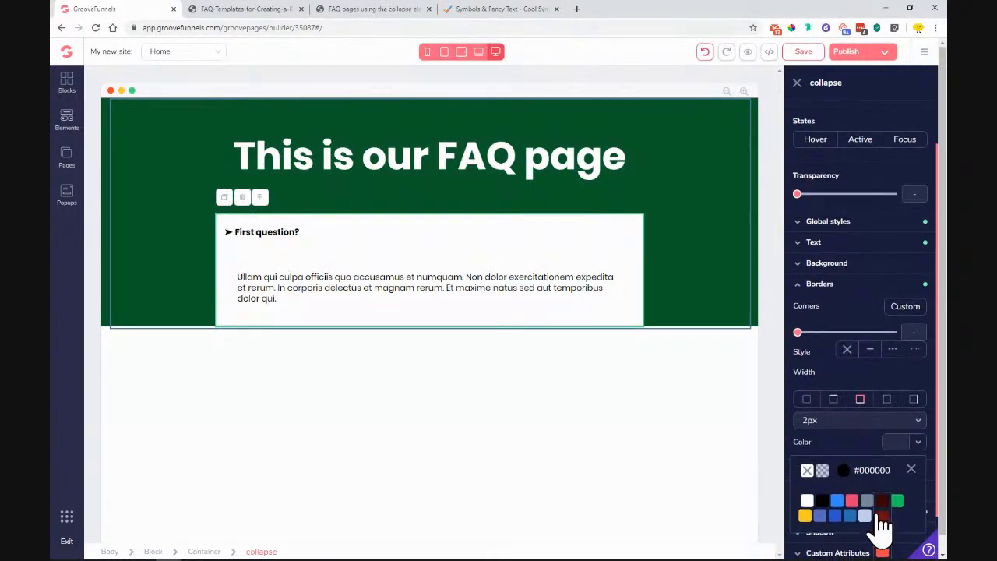
scroll(871, 511, down, 1)
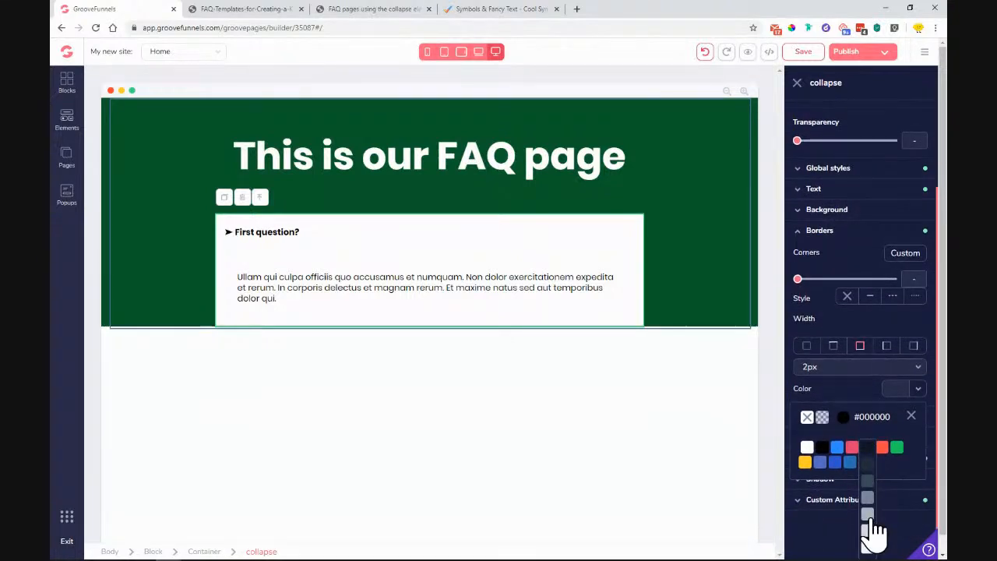
click(869, 526)
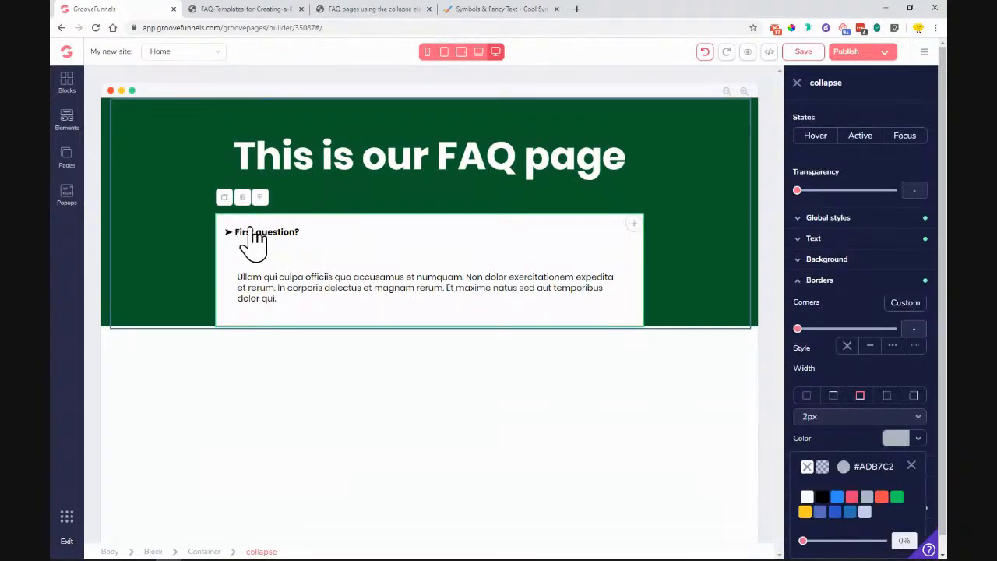
- Duplicate the bordered collapse element and deselect the copy to check the dividing line between the questions
click(223, 198)
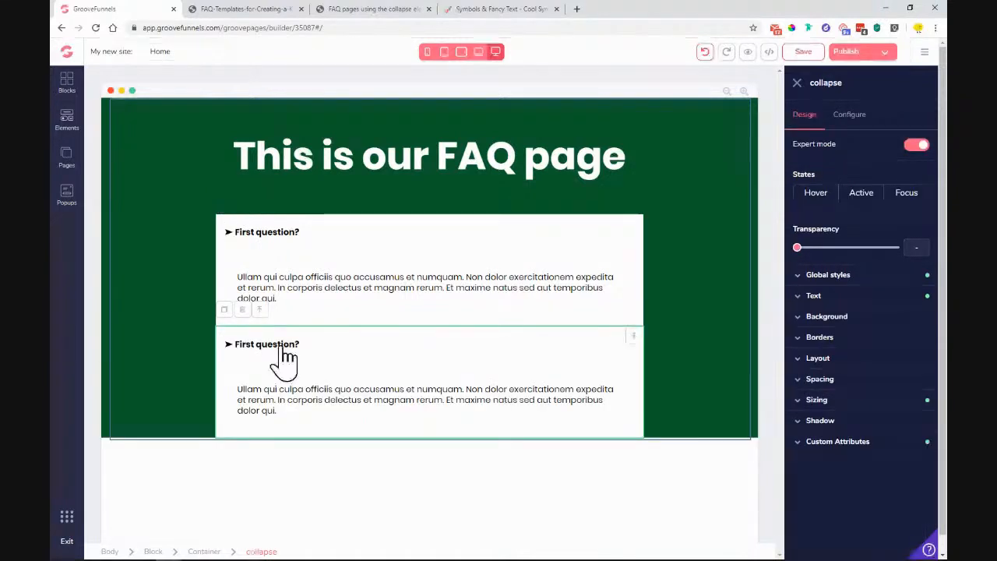
click(797, 84)
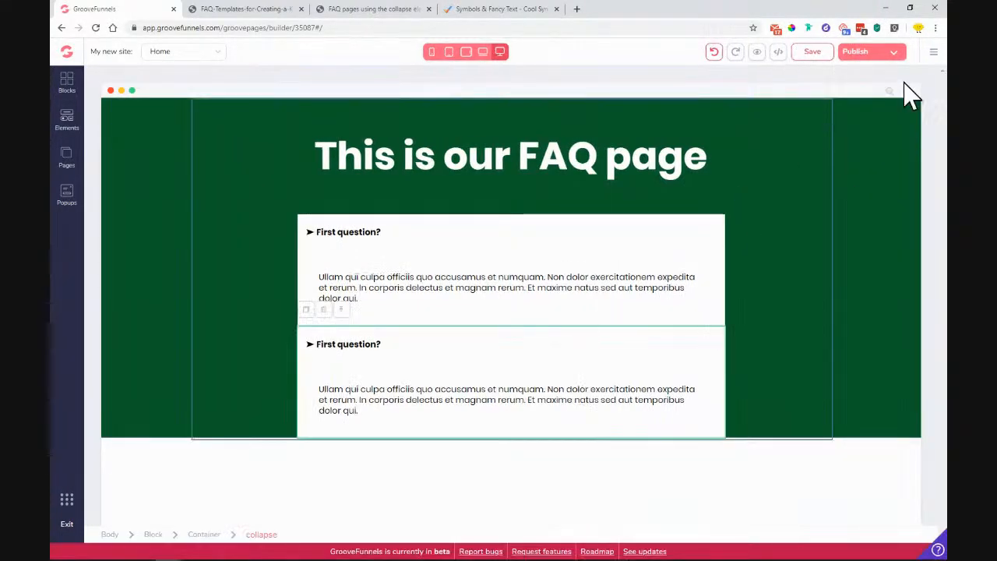
click(779, 218)
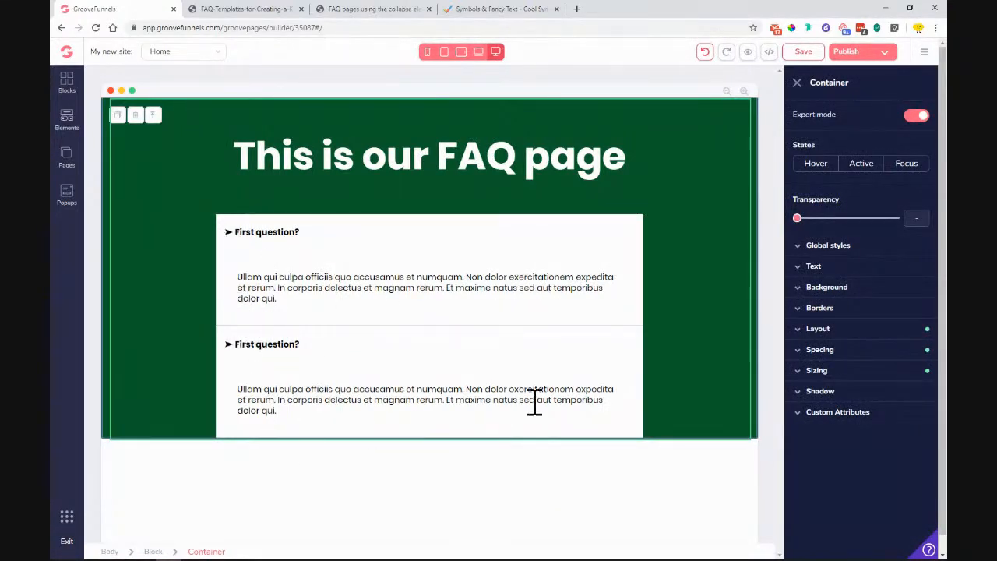
- Set the second collapse element's default state to Closed, update the element and save the page
click(332, 344)
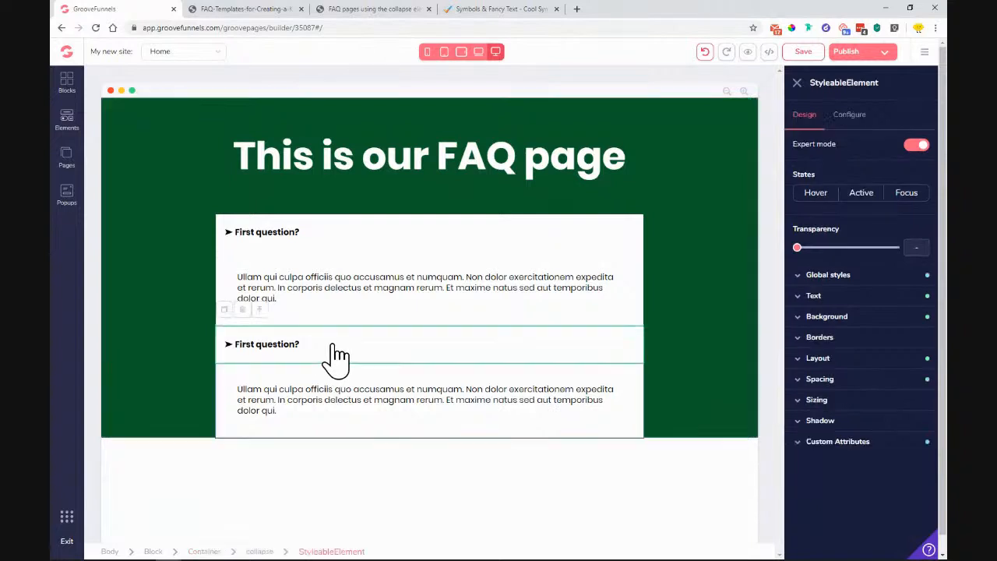
click(264, 551)
click(864, 119)
click(854, 310)
click(840, 347)
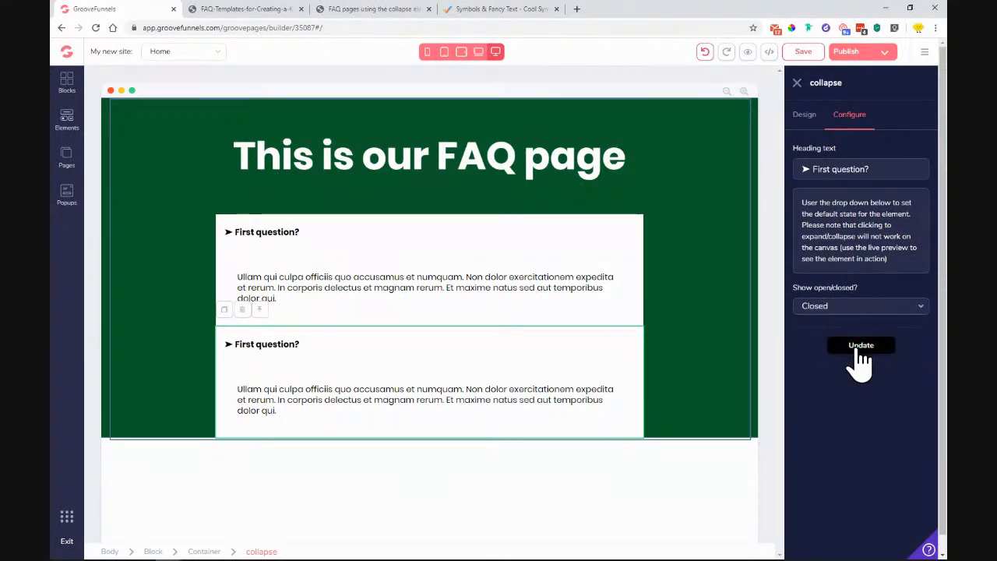
click(860, 355)
click(807, 53)
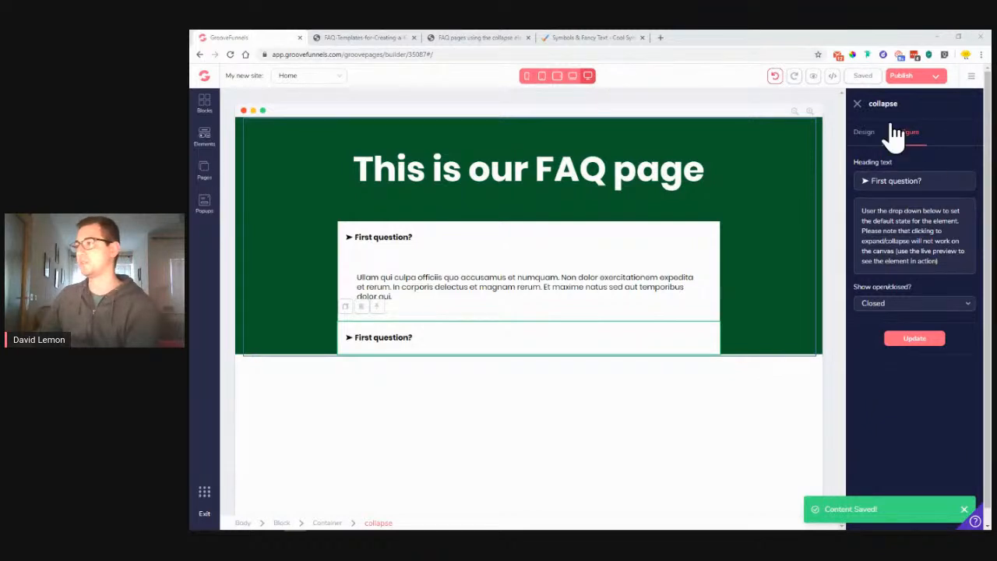
- Preview the page and test expanding and collapsing the second question
click(813, 76)
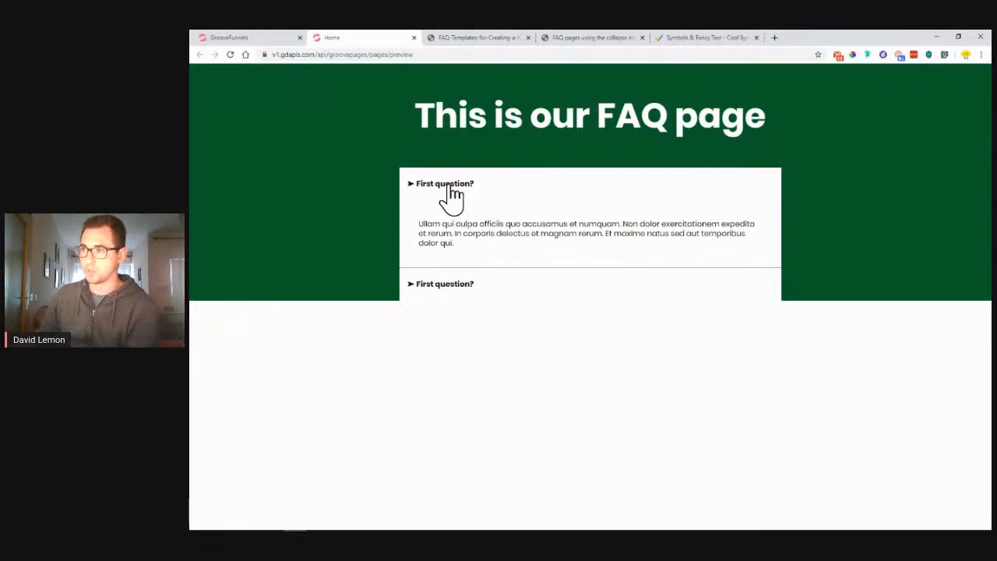
click(438, 288)
click(441, 287)
click(440, 287)
click(440, 286)
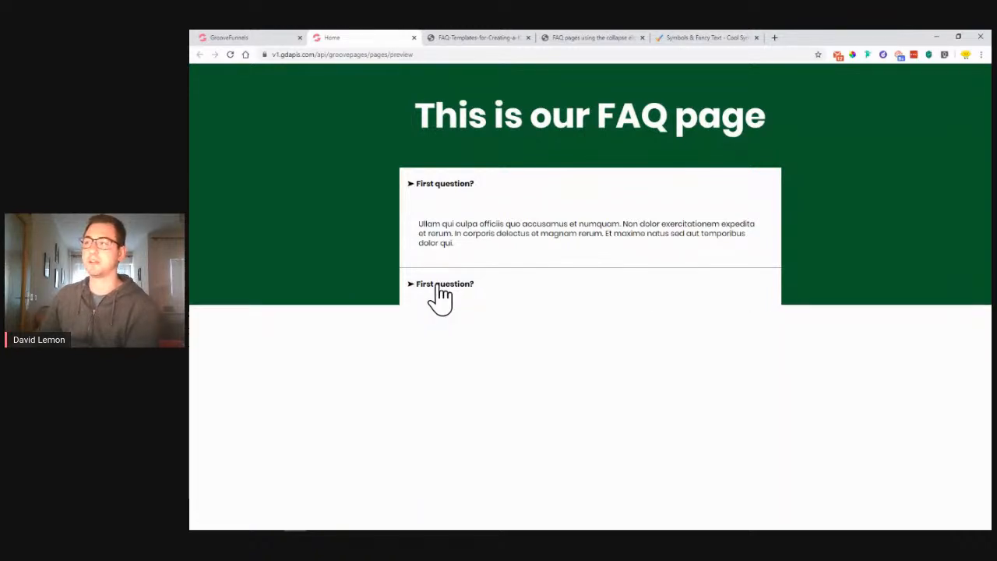
- Return to the page builder, set the bottom padding of the container around the questions to 8rem and save
click(267, 38)
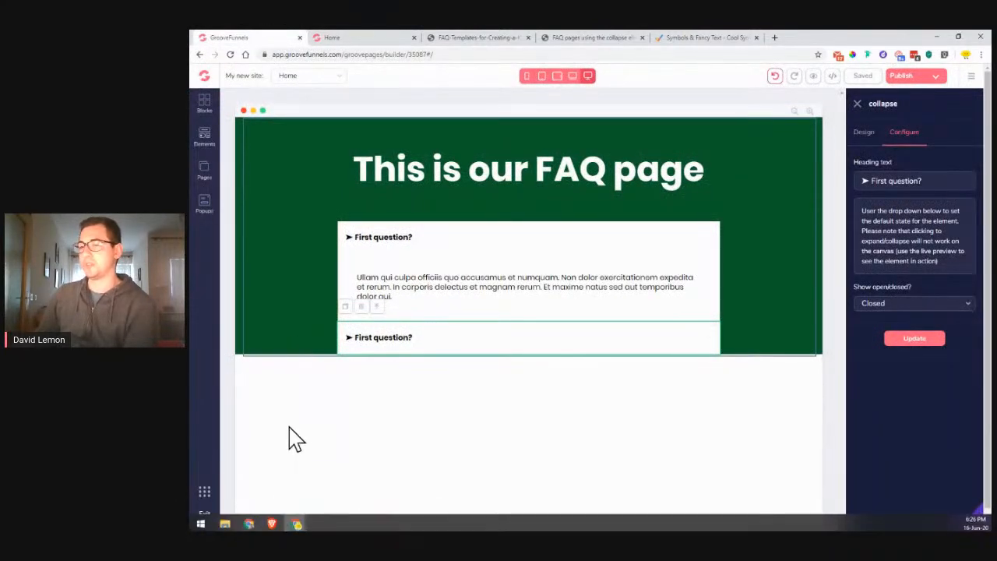
click(335, 523)
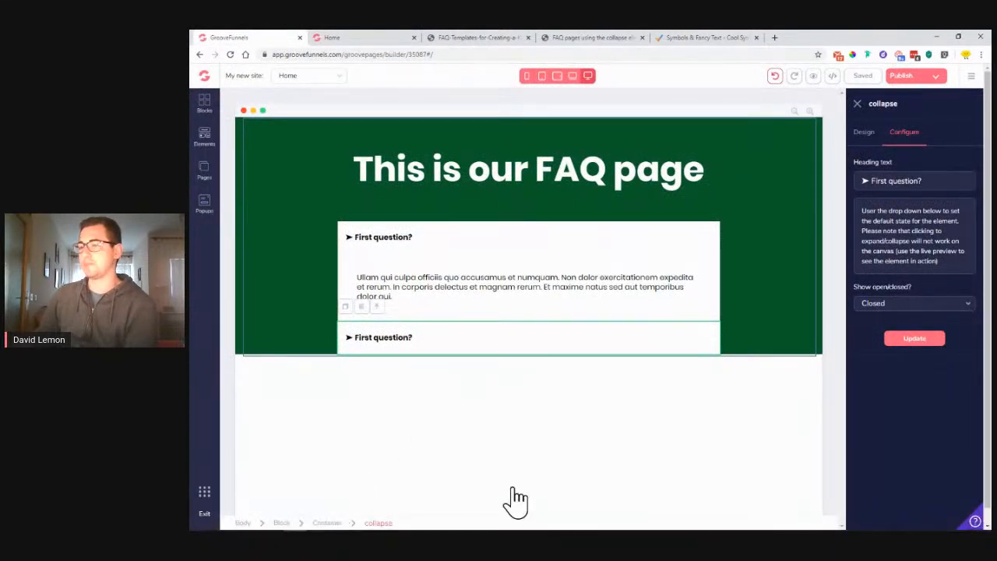
click(908, 350)
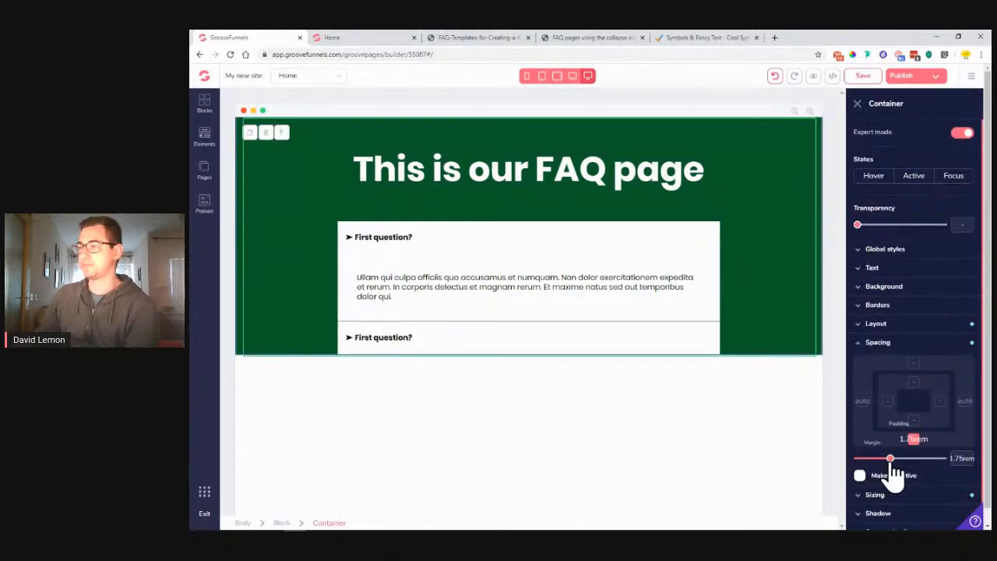
click(914, 421)
drag(860, 458, 946, 472)
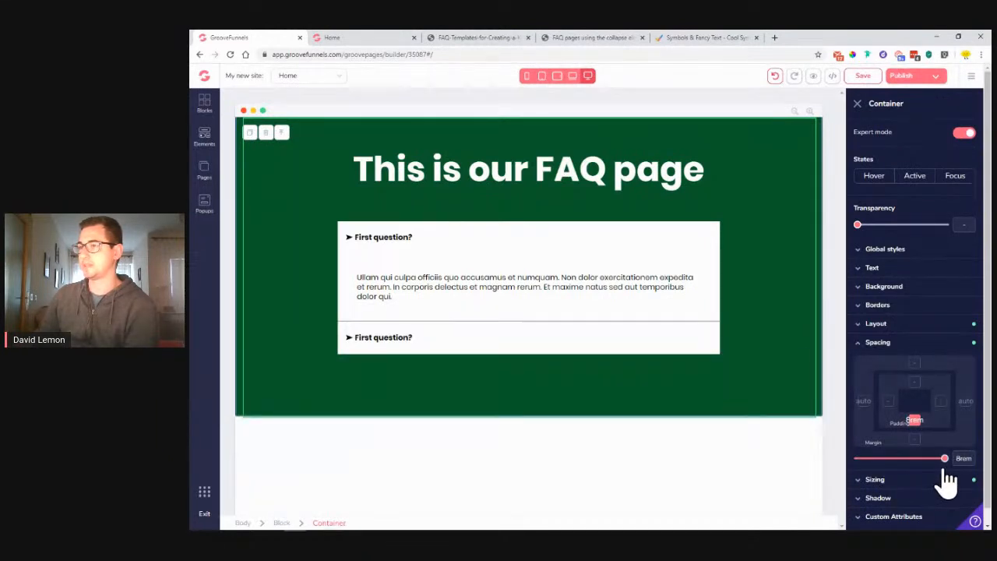
click(862, 76)
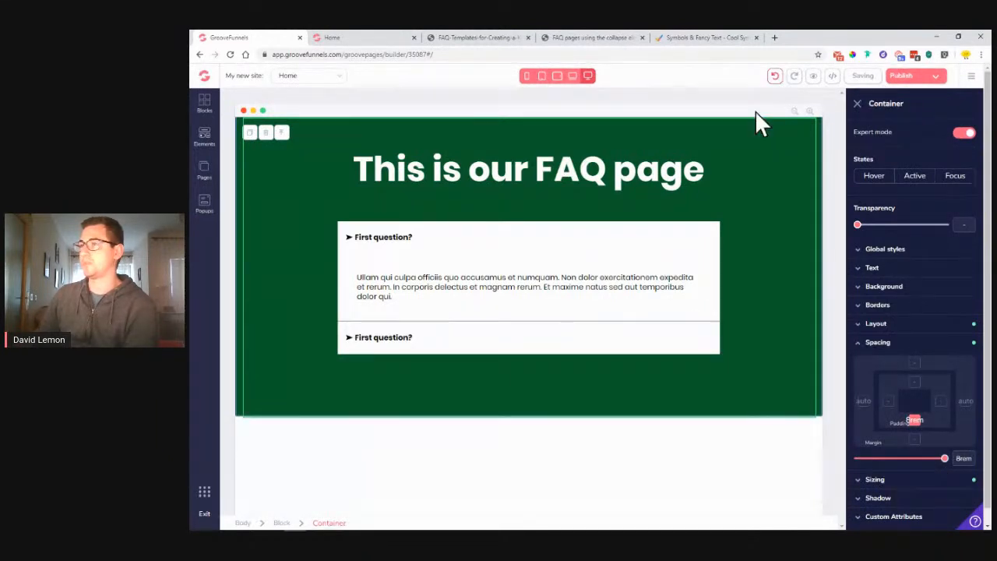
- Close the outdated preview, open a fresh one and test expanding and collapsing both questions
click(401, 39)
click(414, 38)
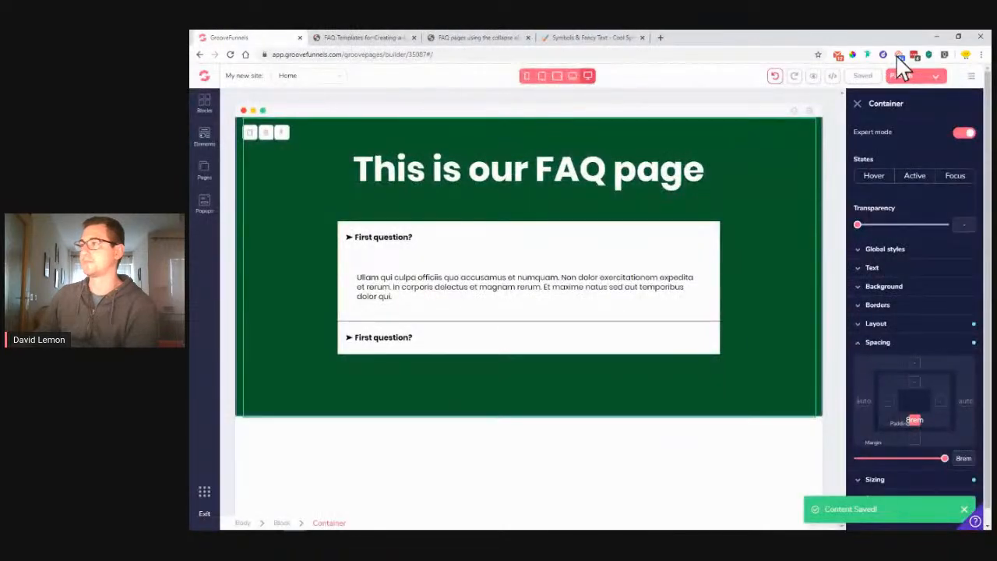
click(814, 78)
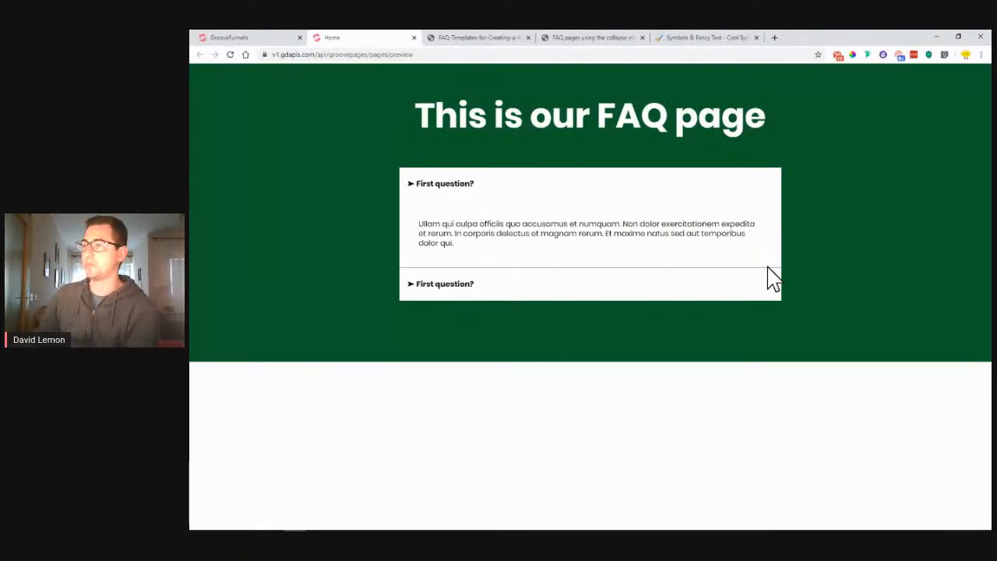
click(429, 285)
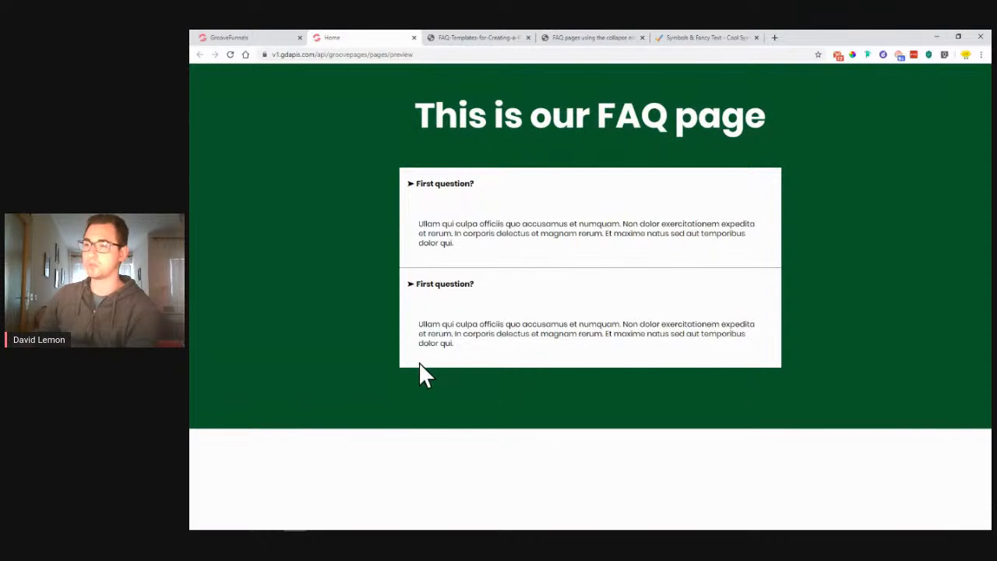
click(445, 287)
click(456, 184)
- Compare the preview with the FAQ template reference image and toggle the preview's questions again
click(467, 37)
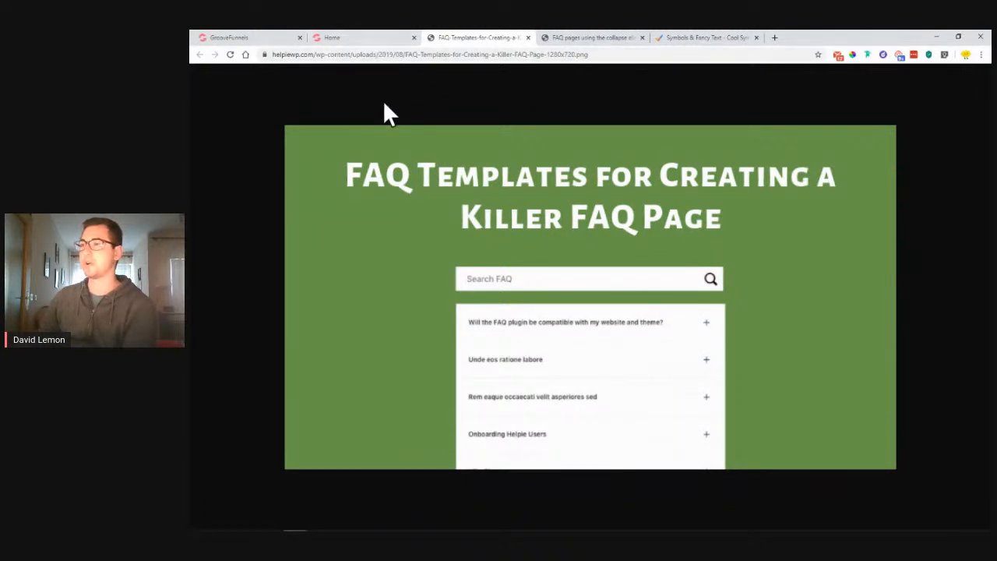
click(371, 39)
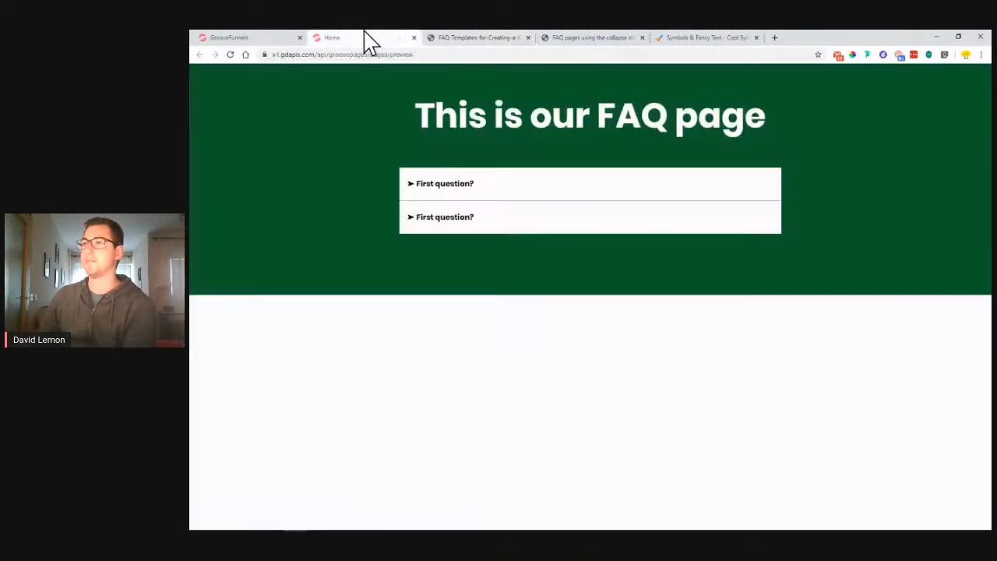
click(469, 187)
click(483, 286)
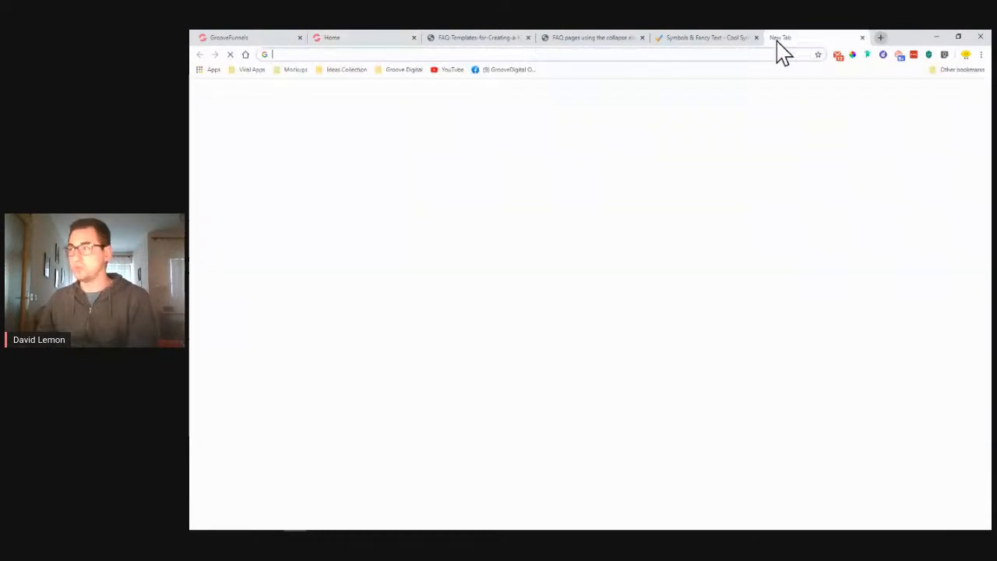
- Search Google for "faq page design" in a new browser tab
click(774, 39)
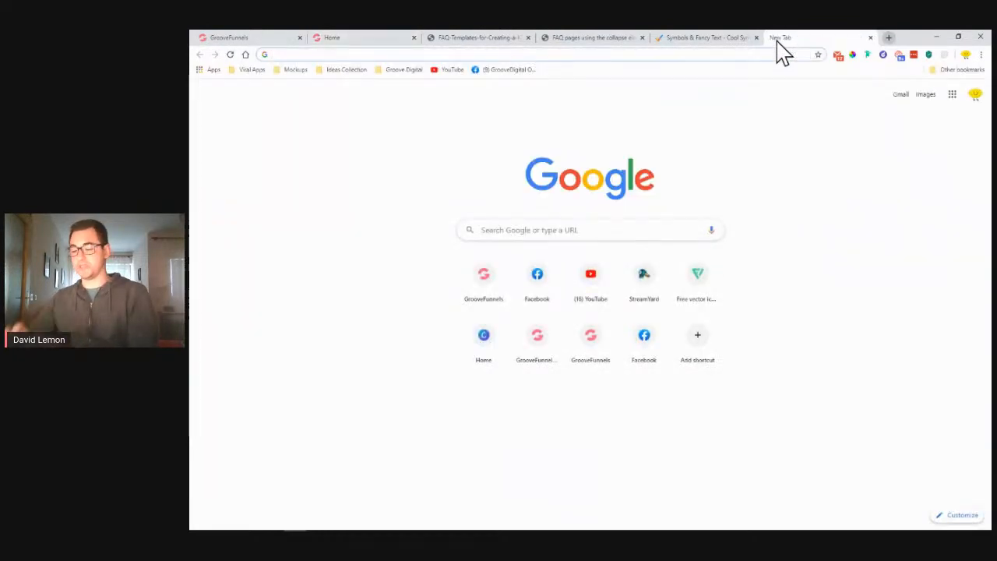
text(colla)
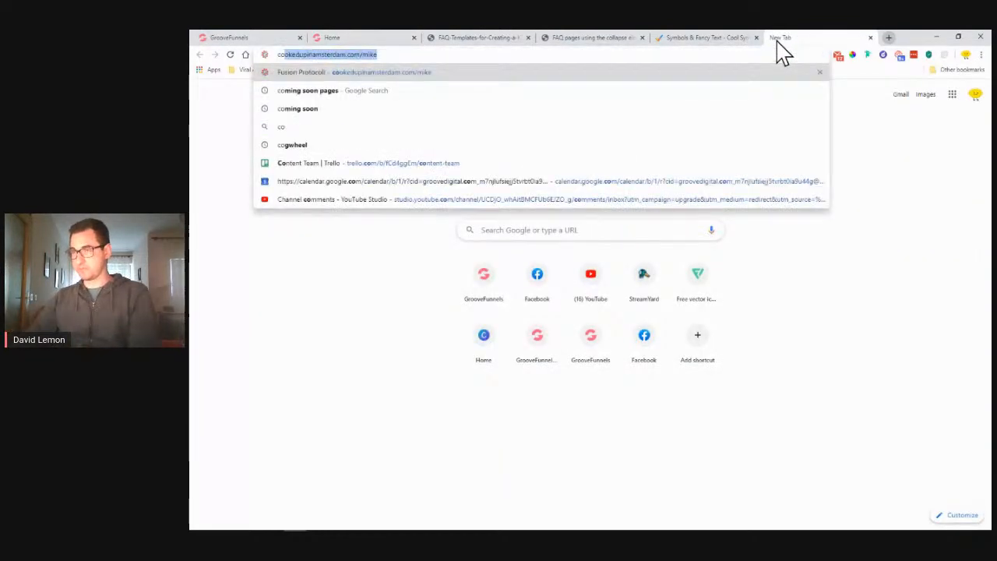
key(BackSpace)
key(BackSpace)
key(BackSpace)
key(BackSpace)
key(BackSpace)
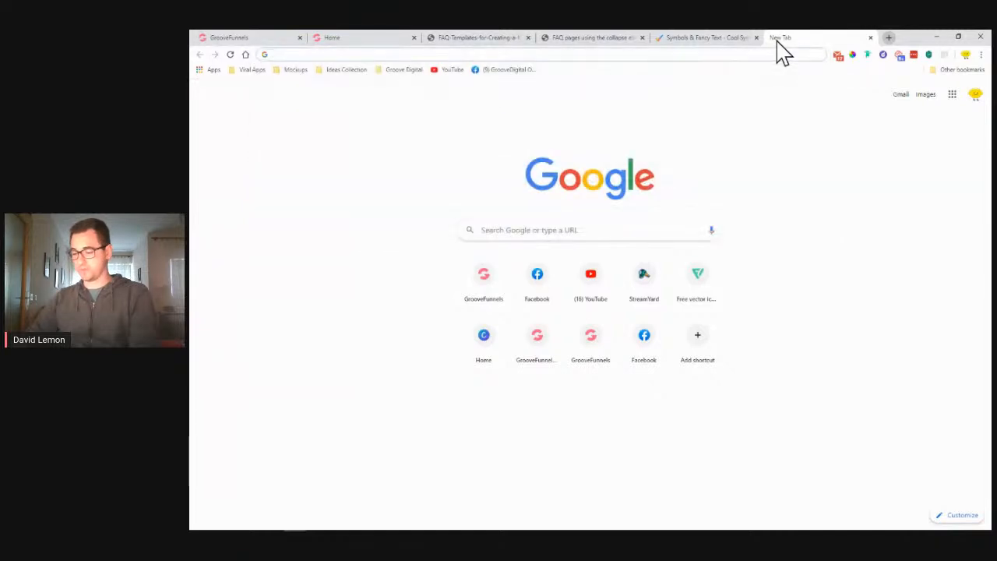
text(faq page)
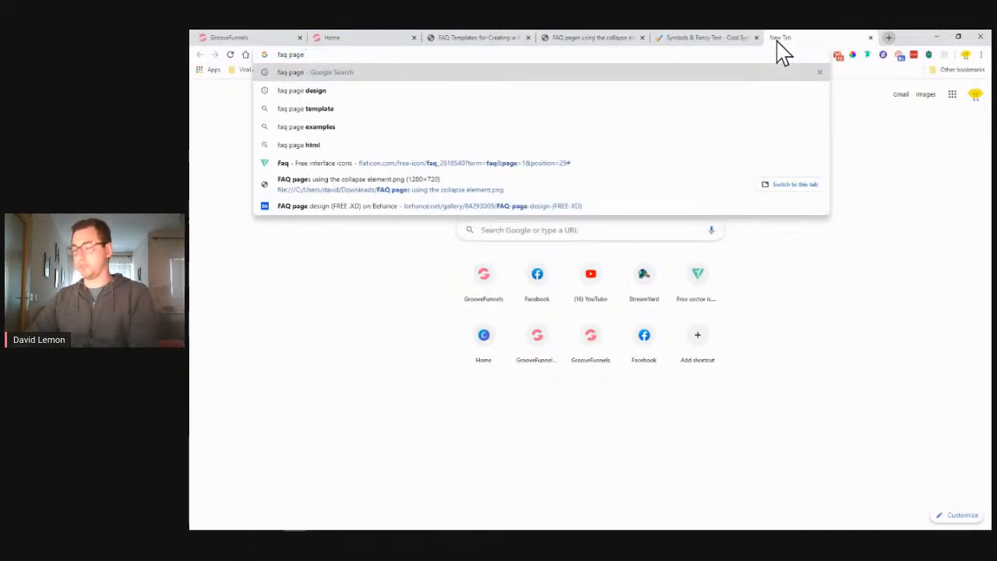
key(Down)
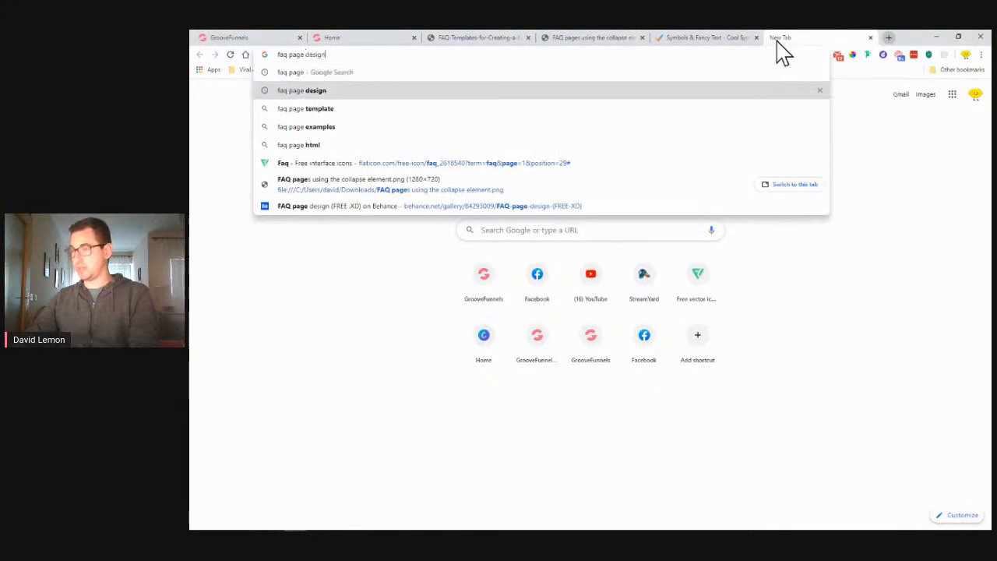
key(Return)
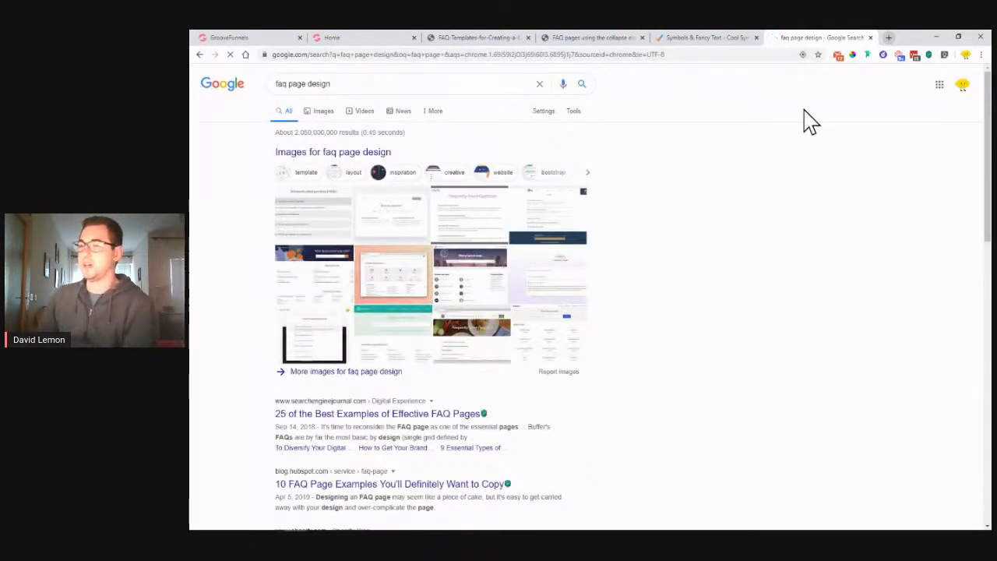
- Show the image results and open the Adobe Xd FAQ page design template picture in its own tab
click(318, 113)
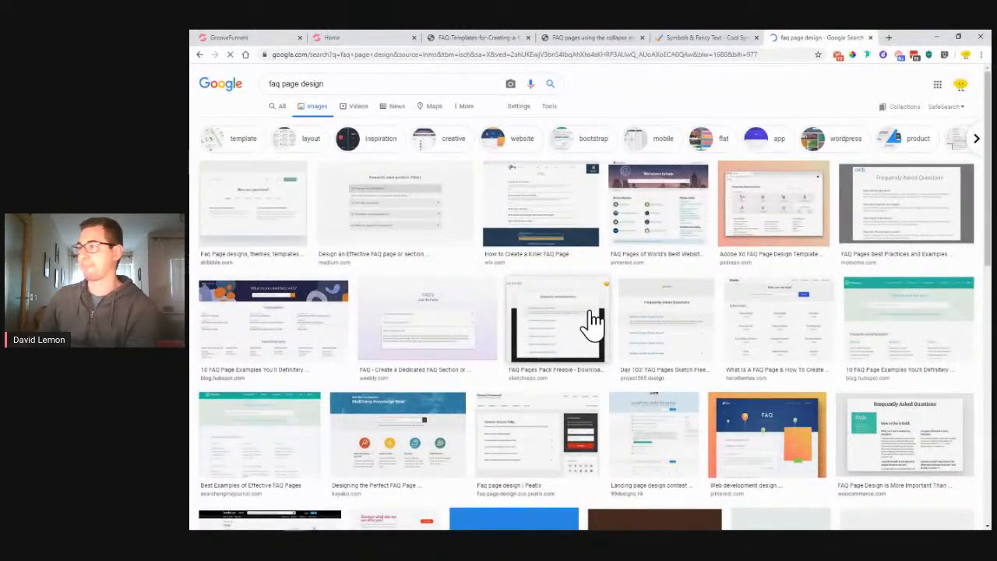
click(763, 227)
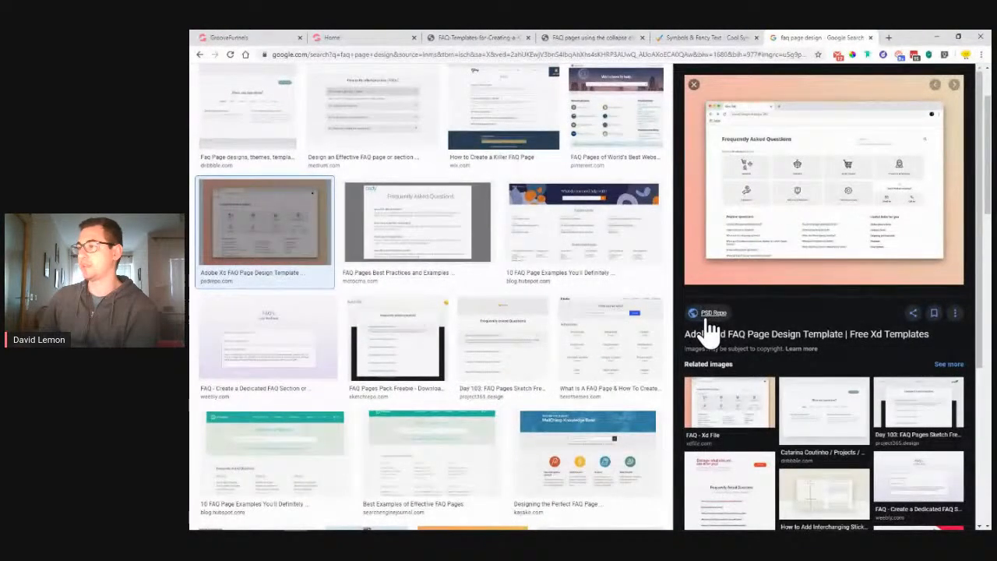
right_click(812, 191)
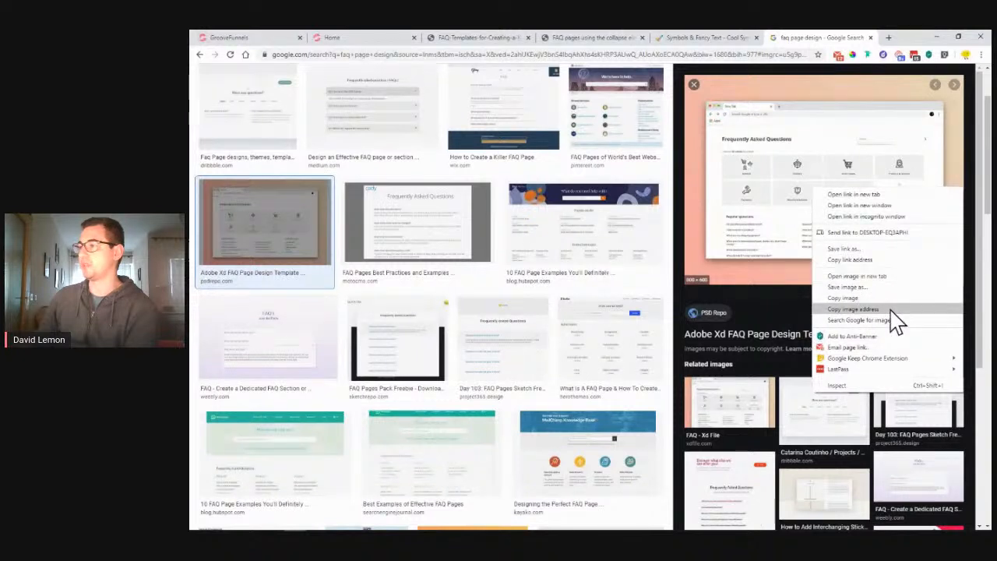
click(902, 277)
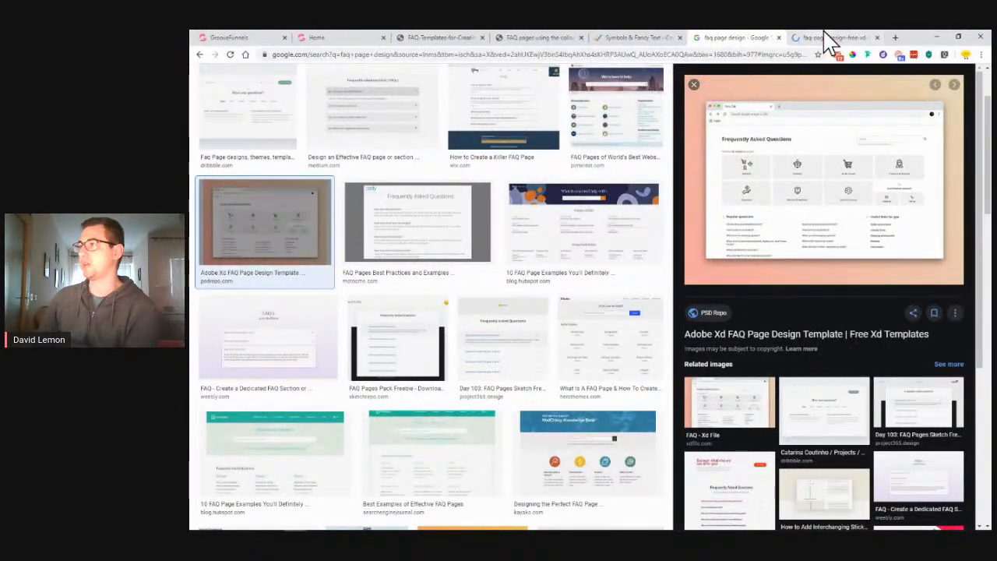
- Open the Adobe Xd FAQ page design picture and enlarge it to examine its icon categories and layout
click(829, 39)
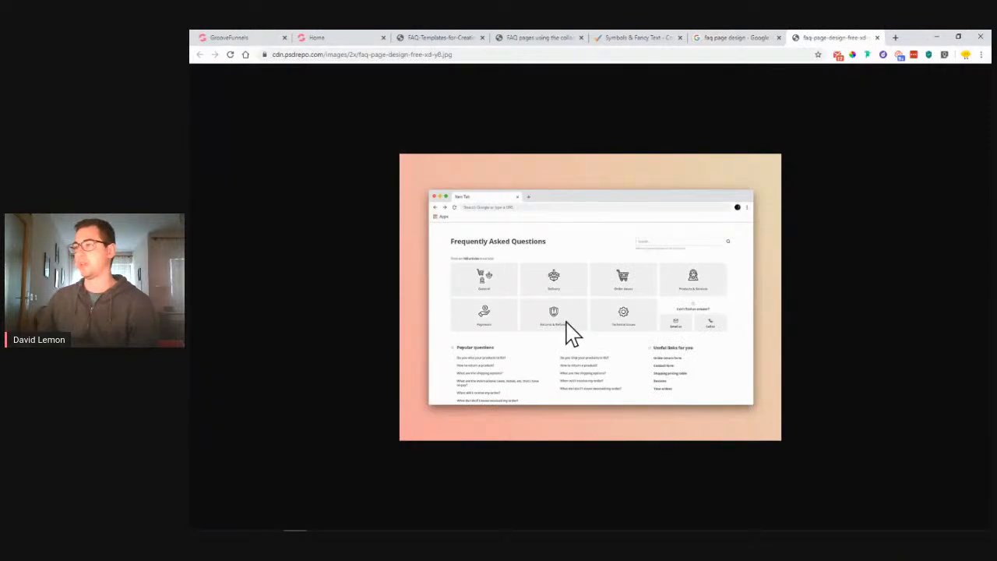
scroll(572, 324, up, 2)
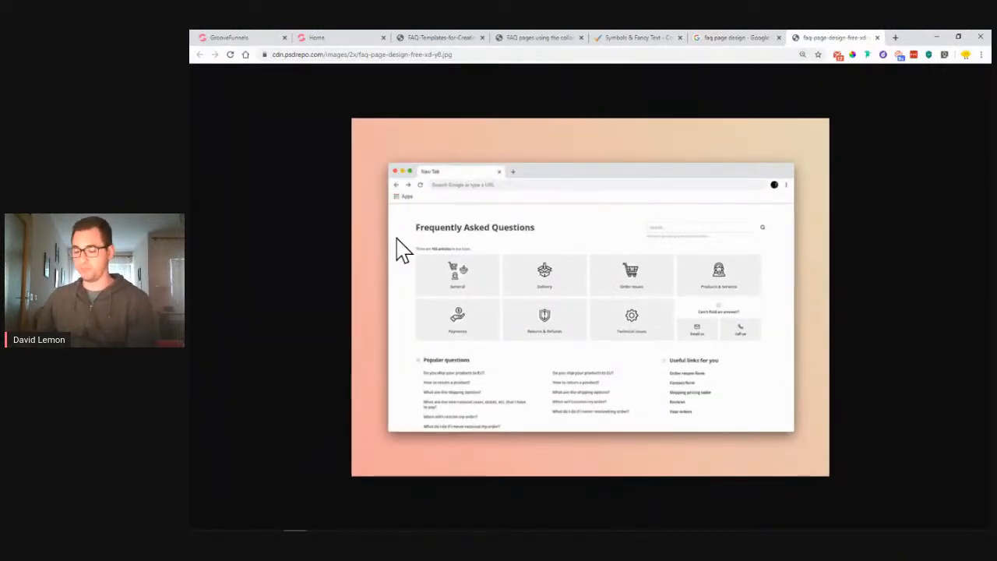
scroll(403, 251, up, 1)
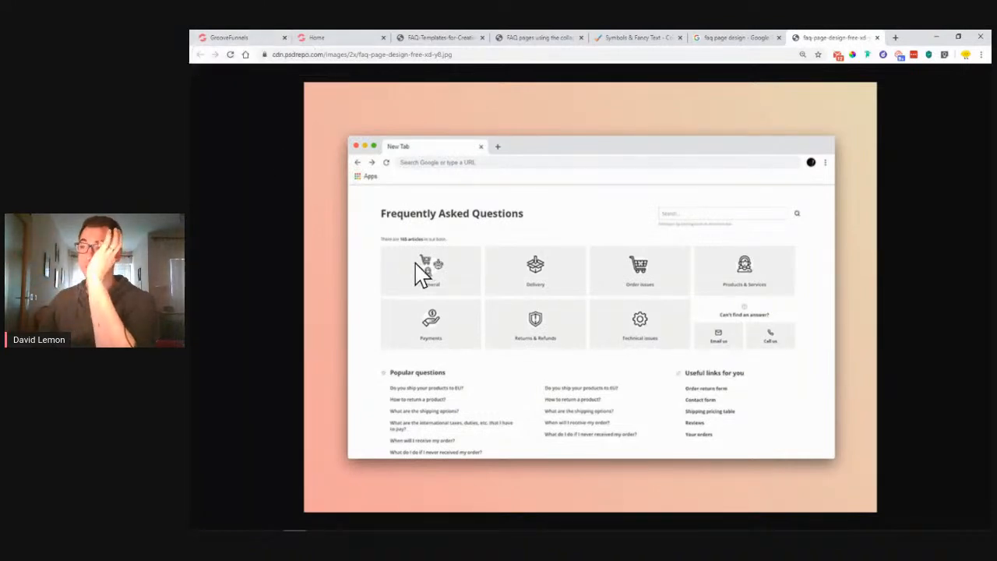
- Add the Features wireframe block with three question-mark icon columns below the green FAQ block in the page builder
click(216, 38)
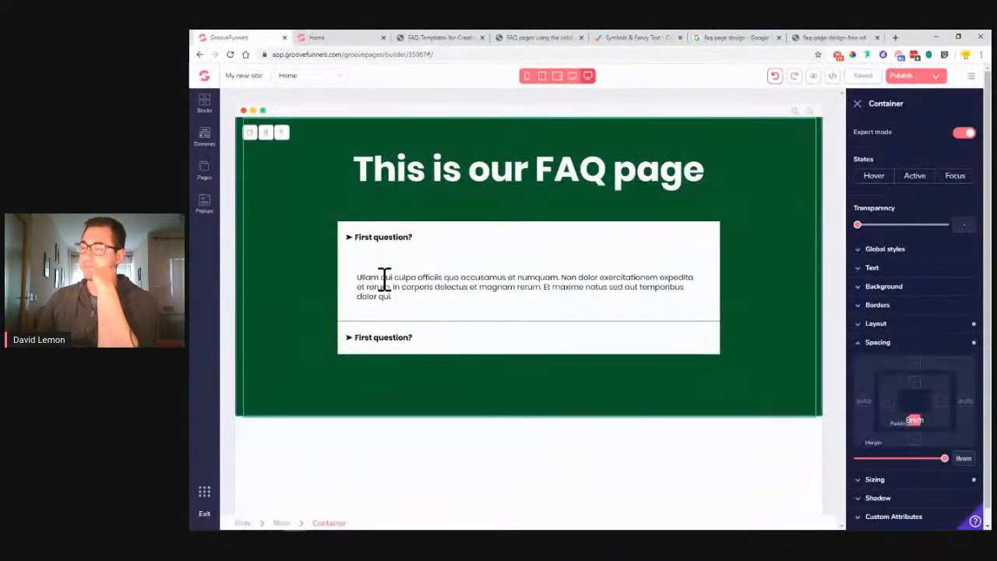
click(205, 103)
click(263, 253)
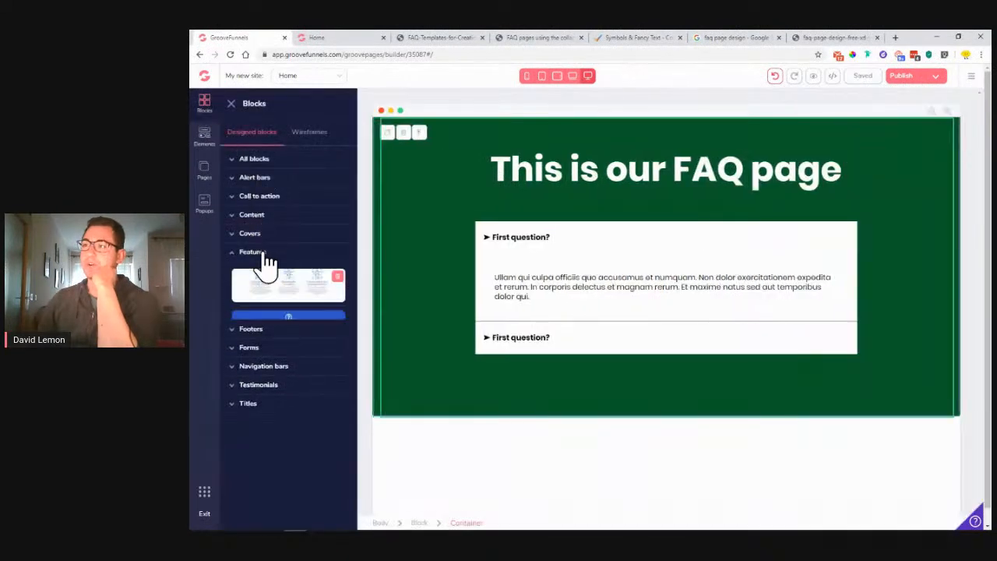
click(309, 133)
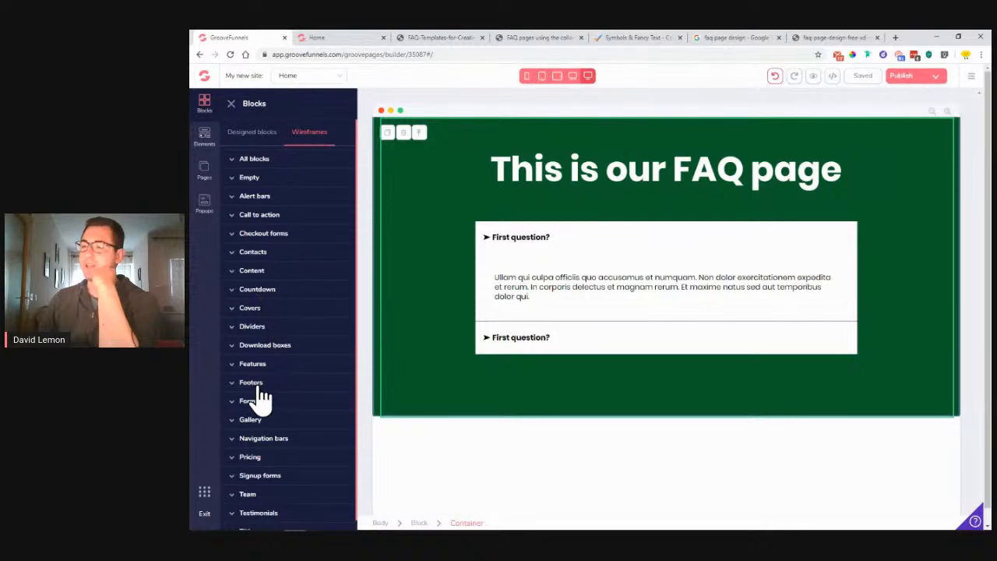
click(253, 364)
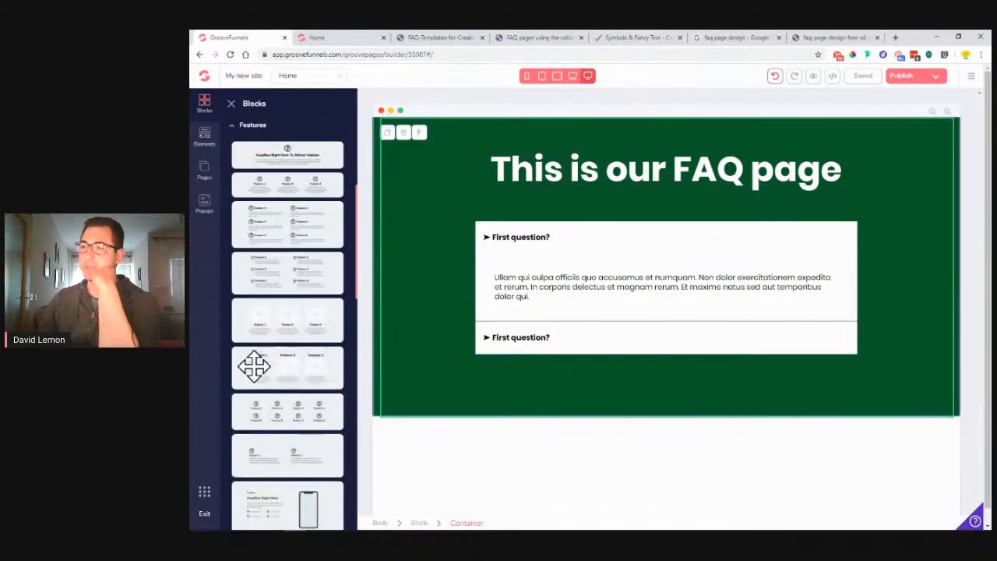
drag(278, 229, 552, 460)
- Select the Feature 1 container and compare the new block with the FAQ page design reference images
scroll(575, 304, down, 1)
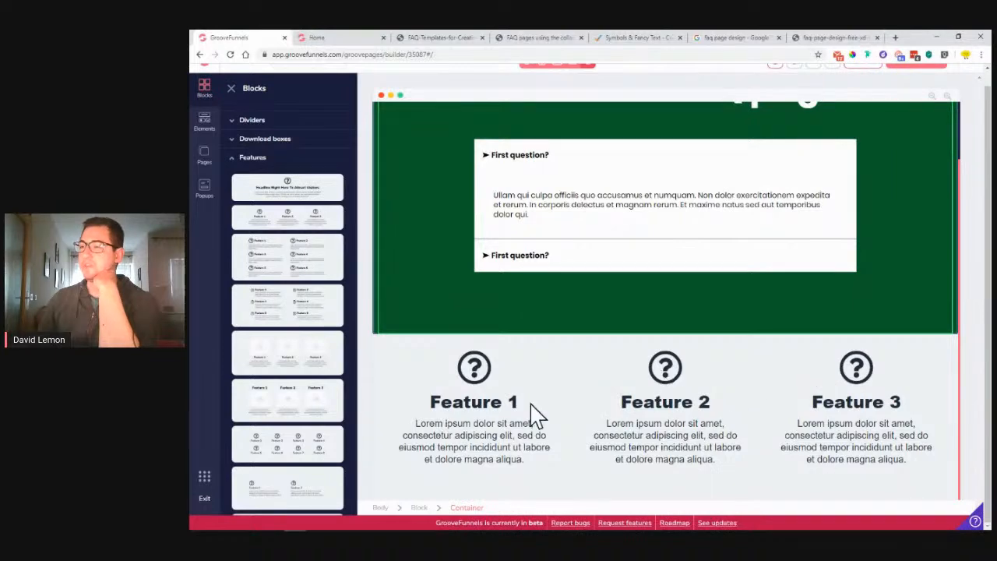
click(445, 388)
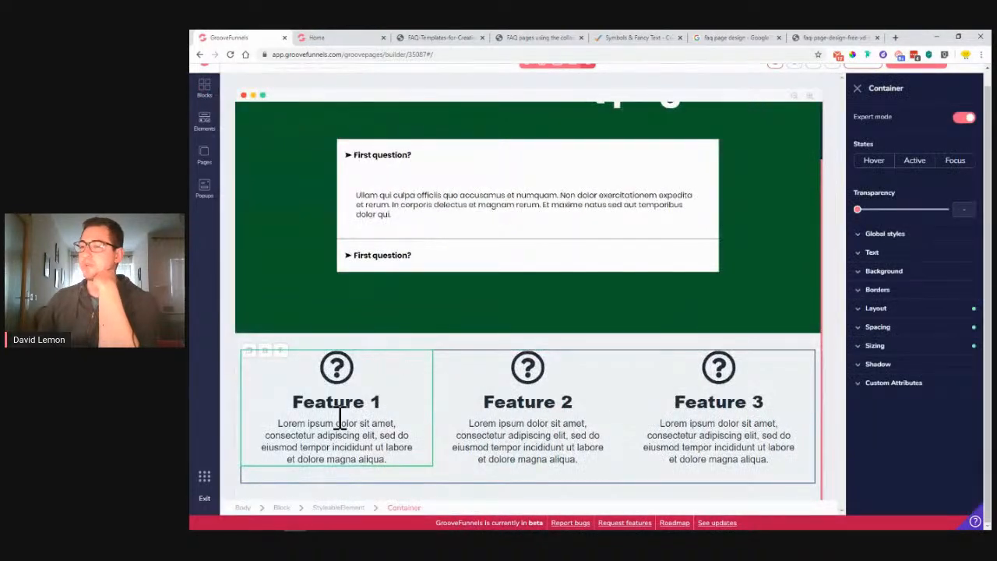
click(425, 37)
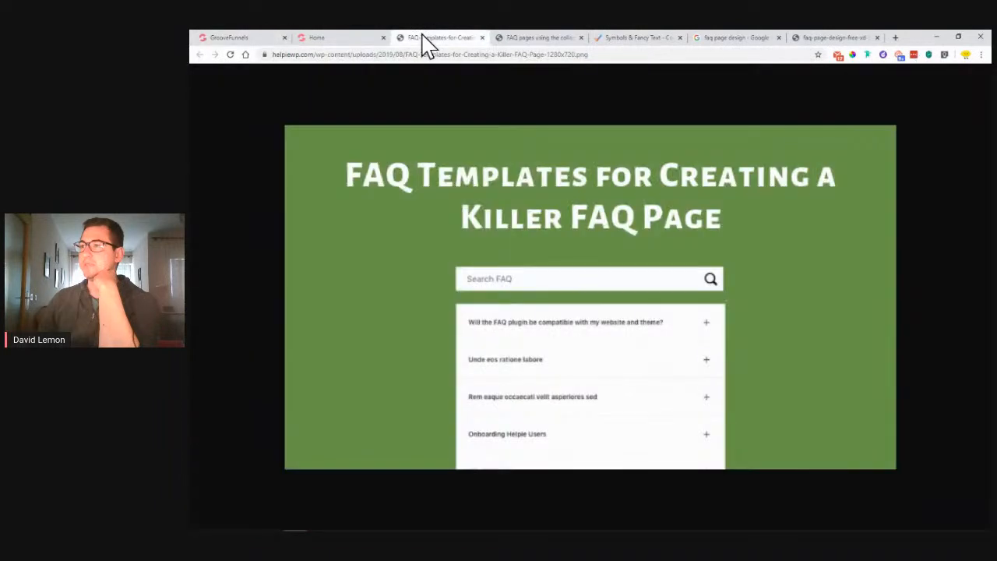
click(545, 39)
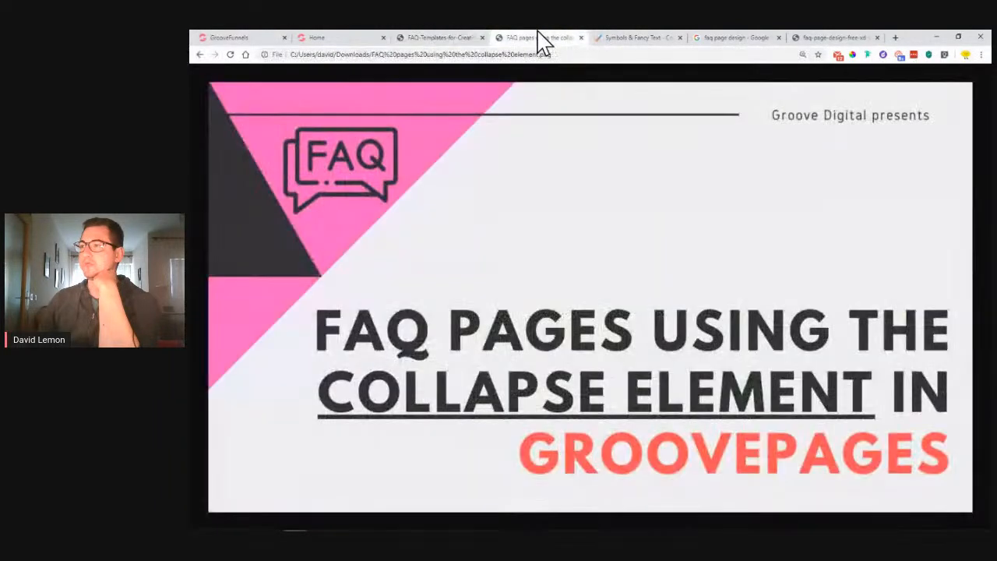
click(838, 39)
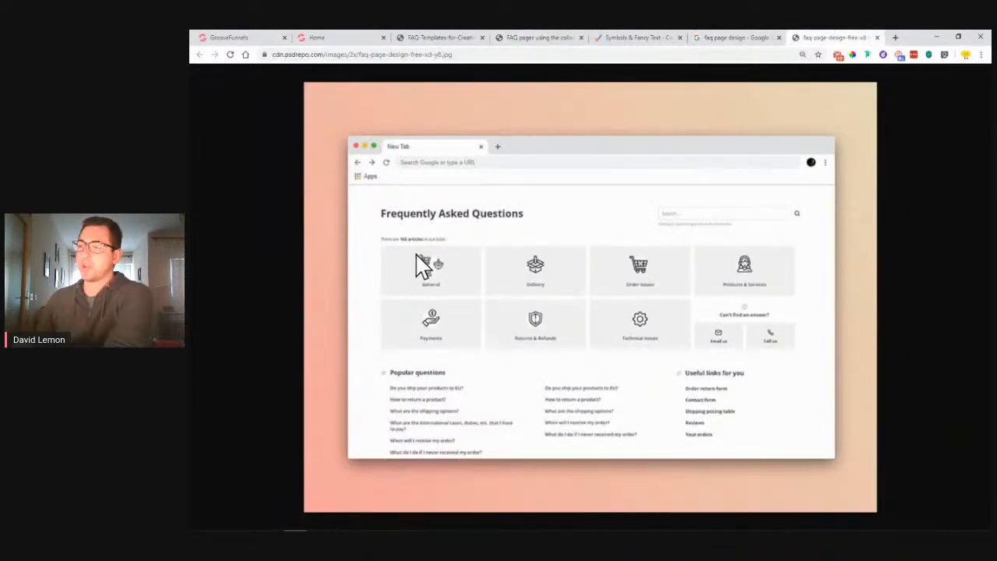
click(232, 39)
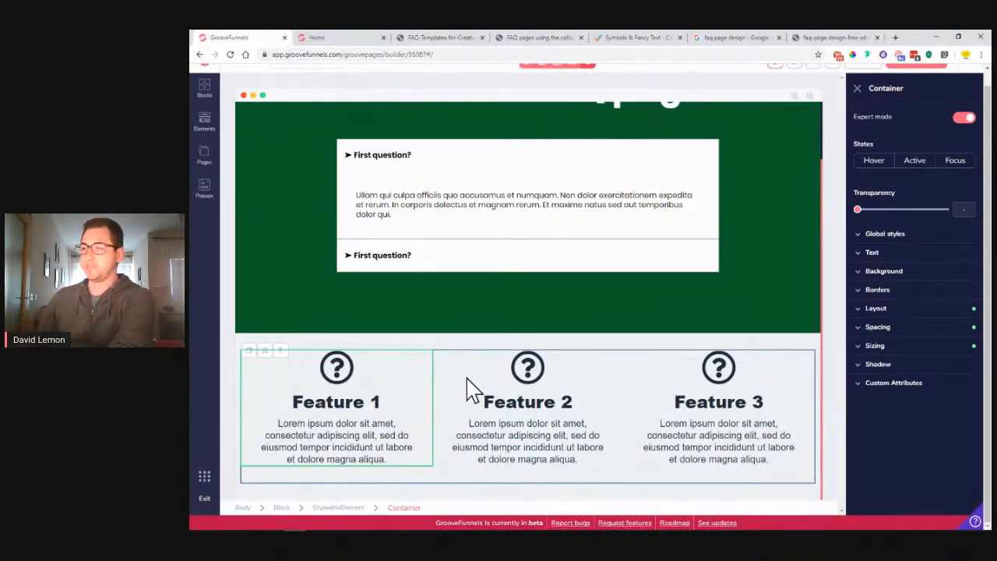
- Set the Feature 1 container's background color to grey #ADB7C2
click(360, 510)
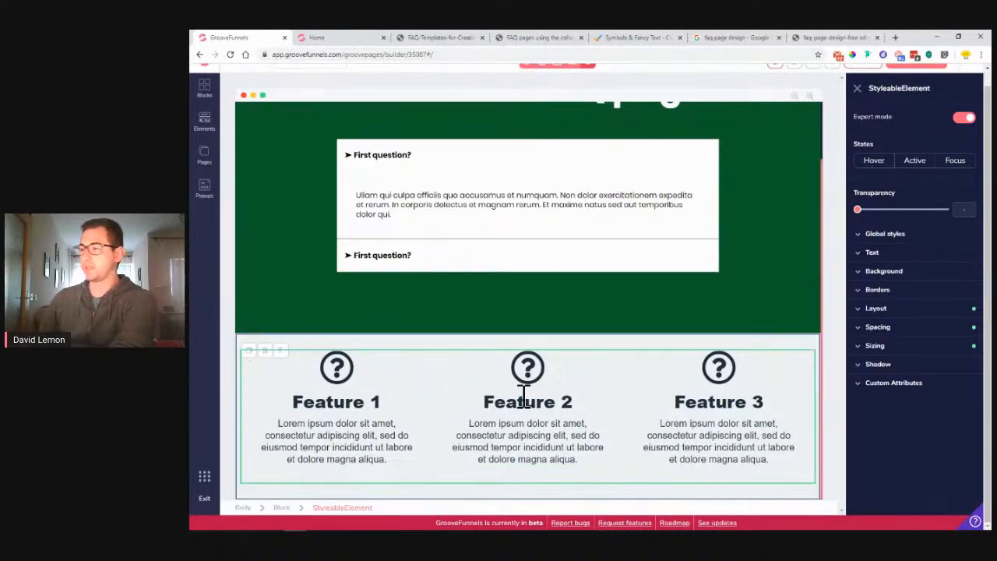
click(394, 399)
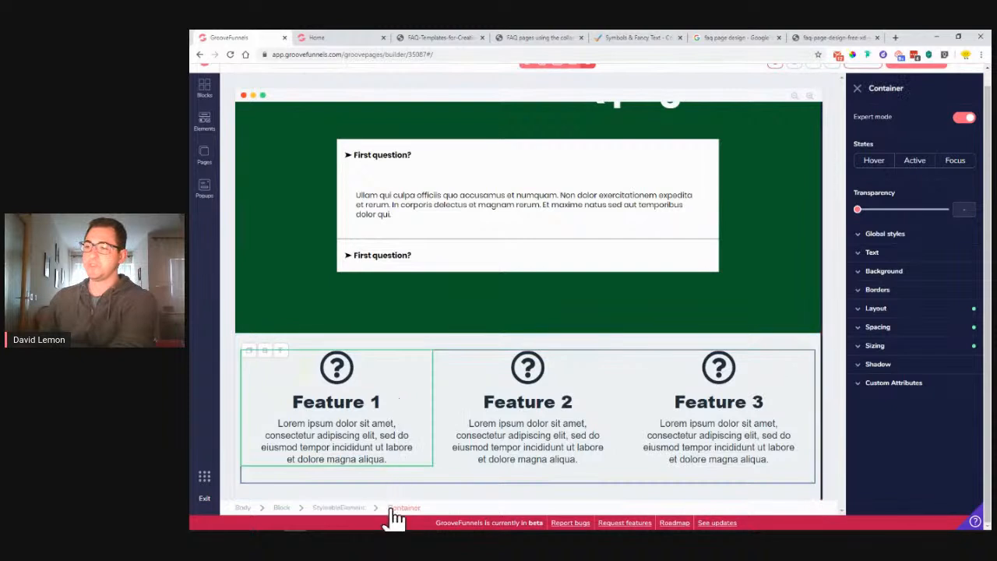
click(896, 271)
click(947, 291)
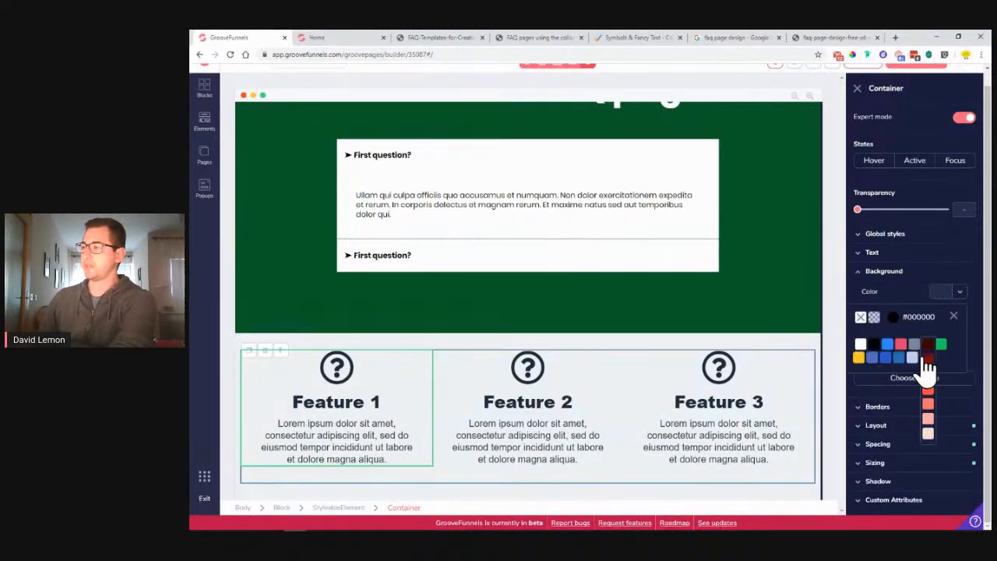
mouse_move(914, 348)
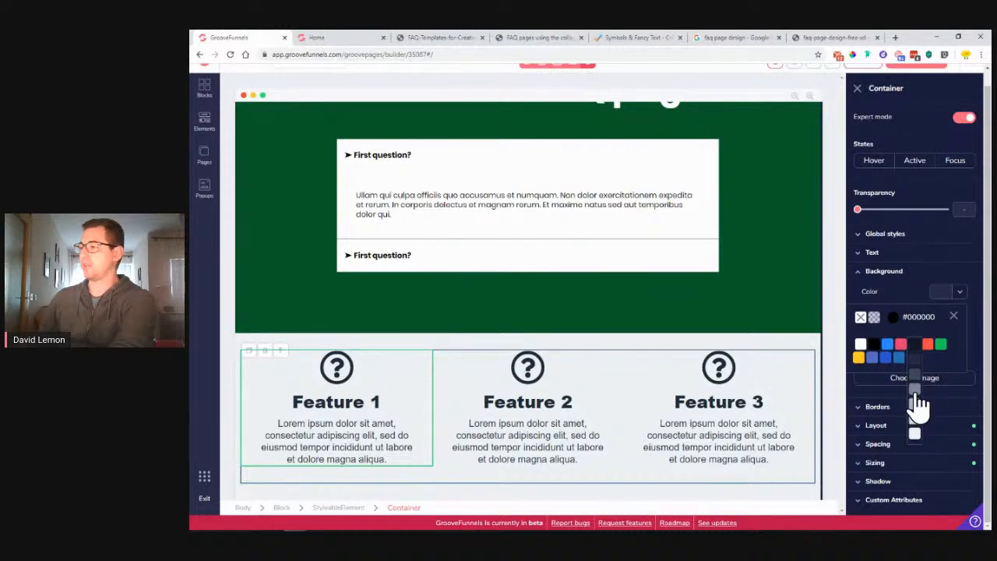
click(915, 378)
mouse_move(915, 347)
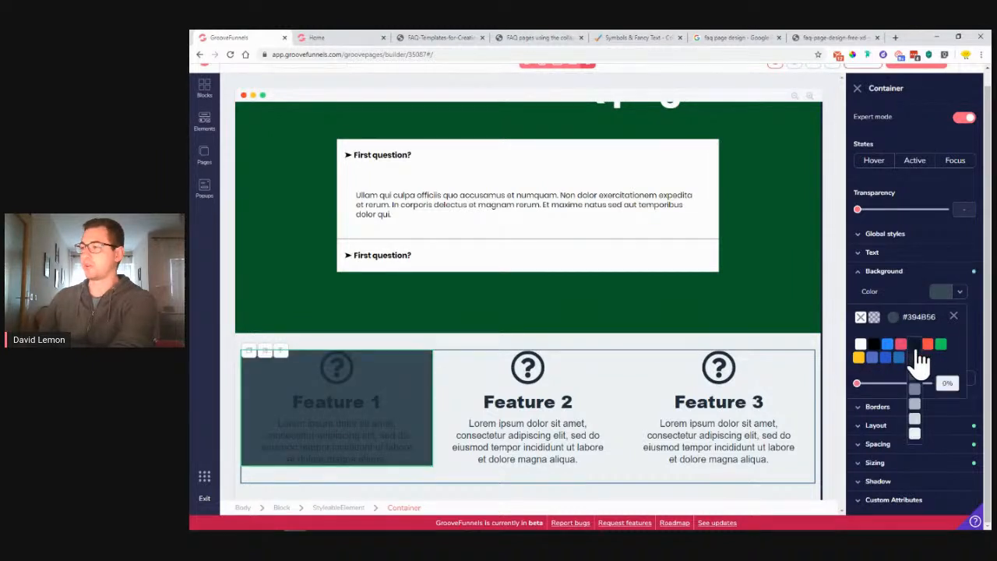
click(920, 417)
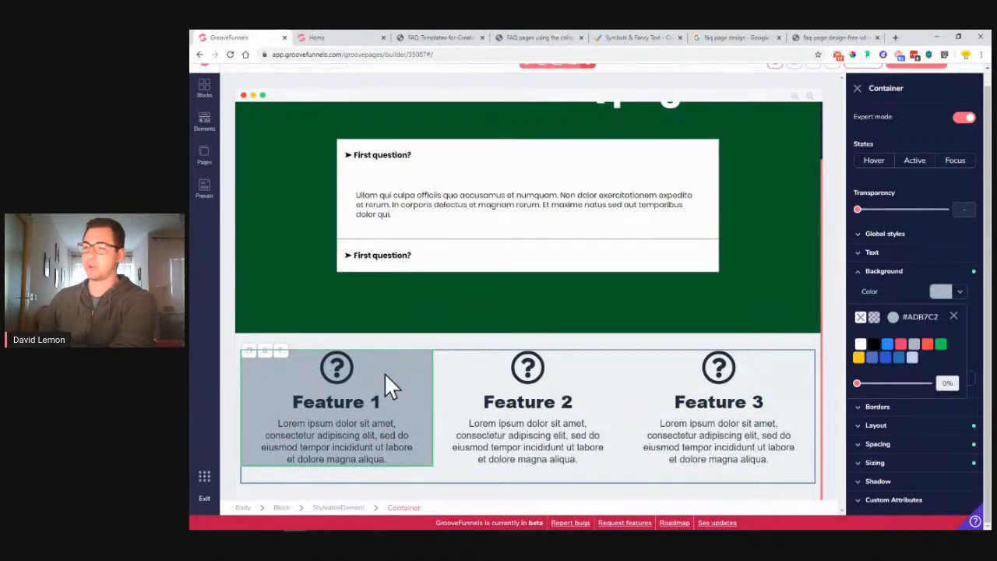
click(956, 318)
- Set the Feature 1 container's padding to 2.25rem on all four sides
click(879, 446)
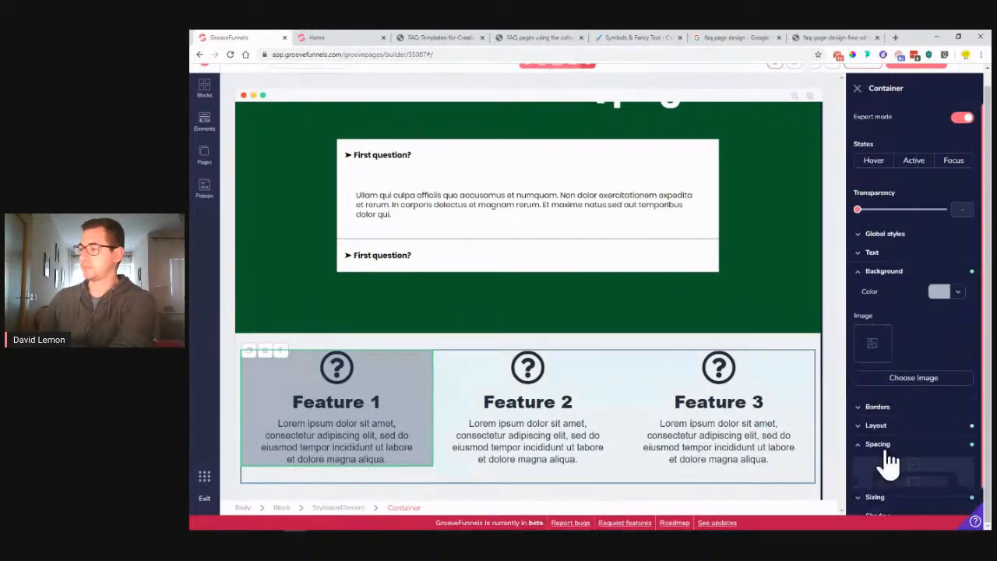
scroll(904, 452, down, 2)
click(918, 443)
click(888, 406)
click(940, 407)
drag(857, 465, 910, 486)
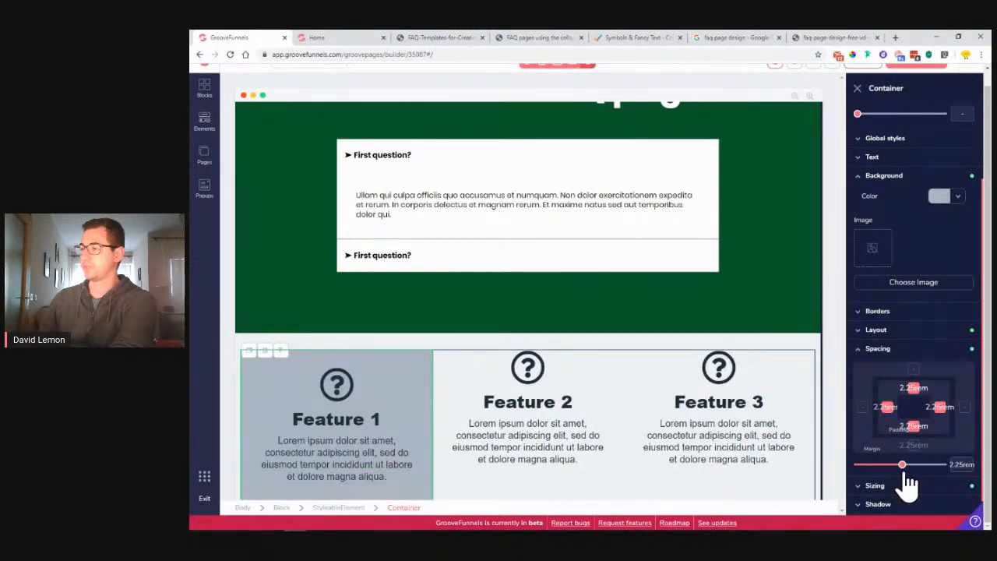
- Examine the link options available for the question-mark icon in Feature 1
scroll(545, 409, down, 1)
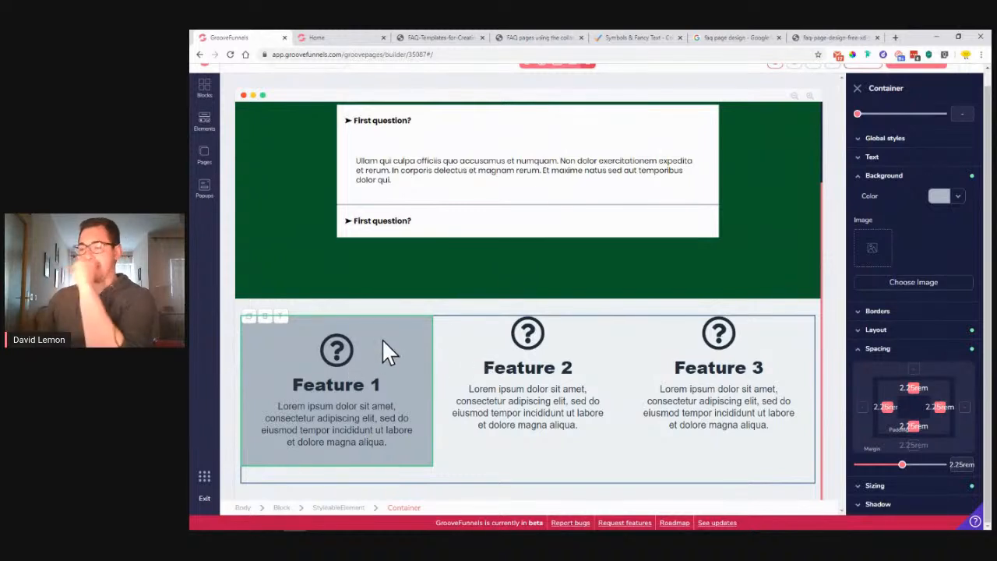
click(340, 345)
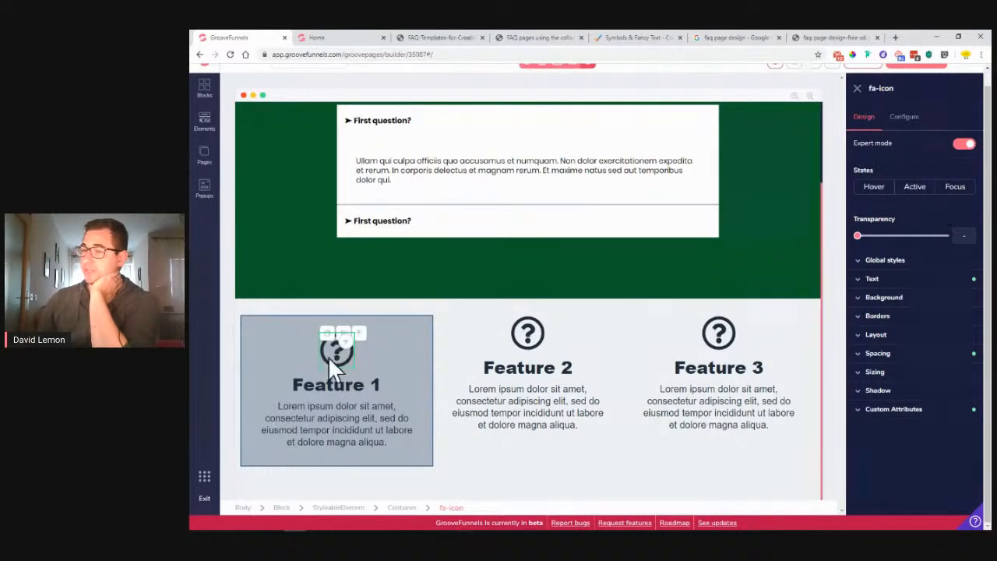
click(905, 117)
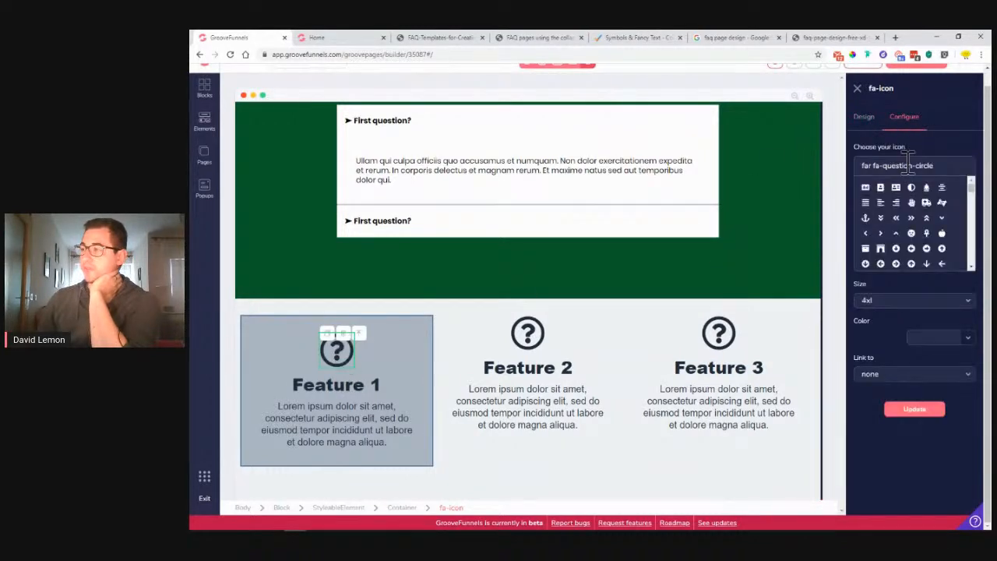
click(882, 375)
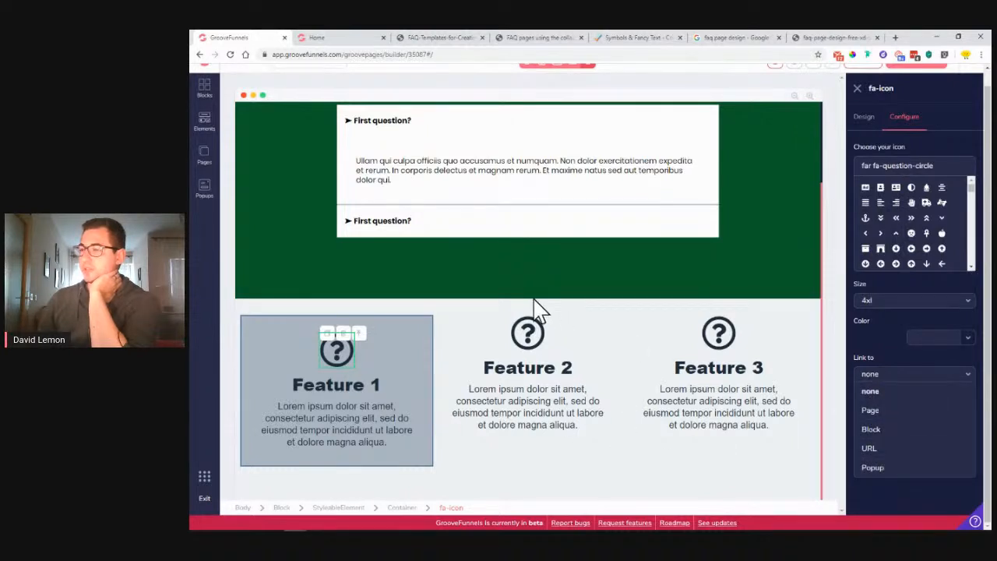
- Move the three-feature block above the green FAQ block and compare the layout with the FAQ template image
click(479, 319)
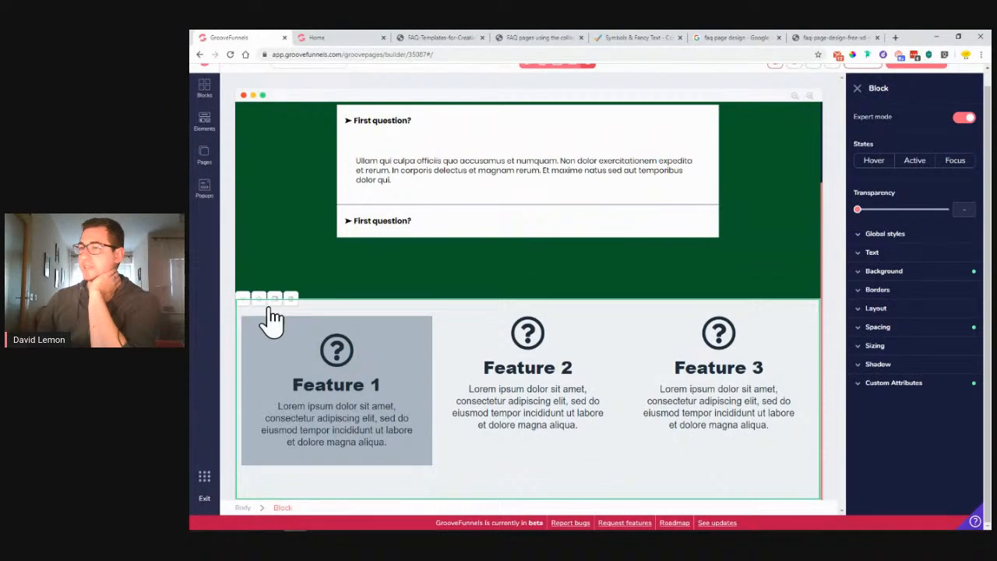
click(810, 314)
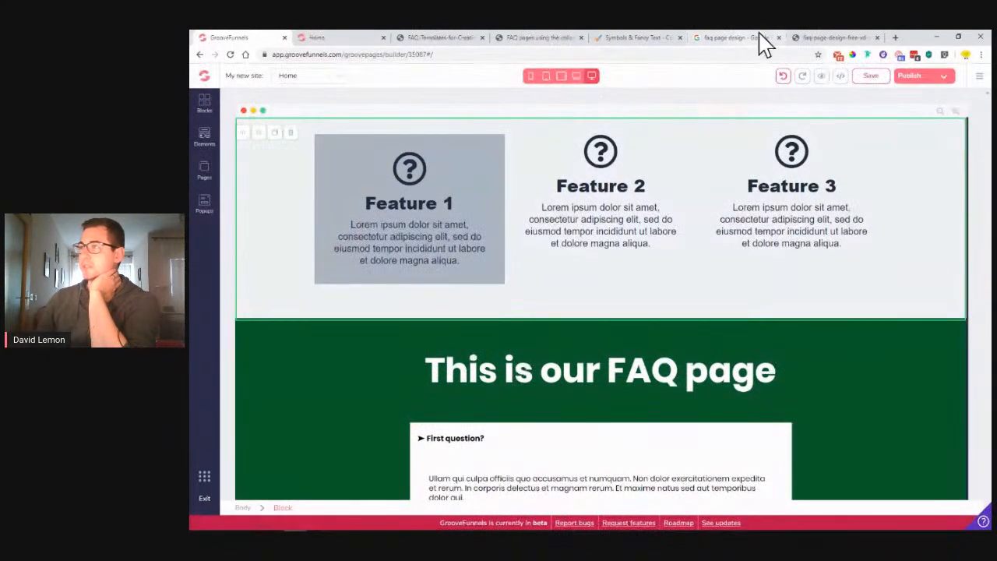
click(828, 37)
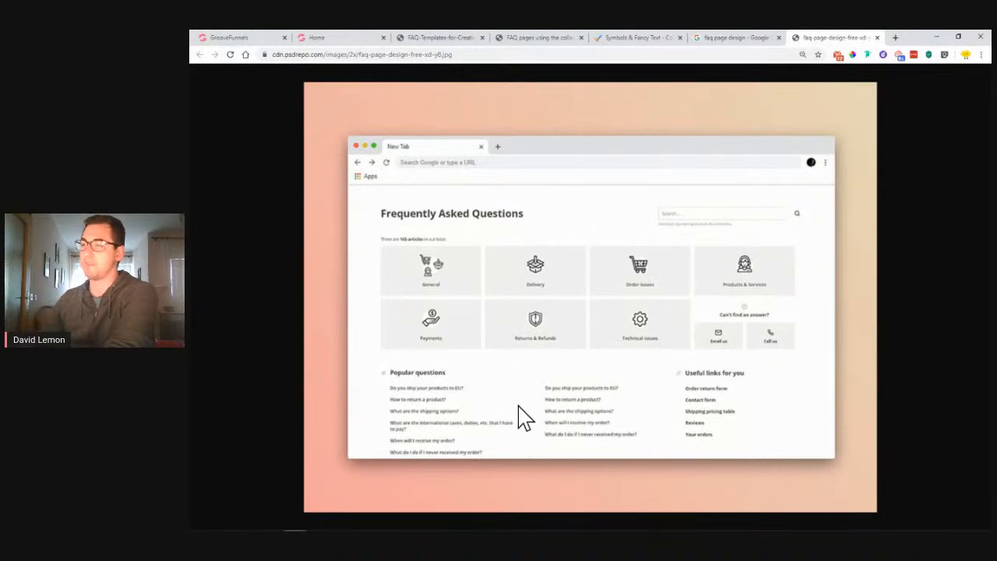
click(251, 37)
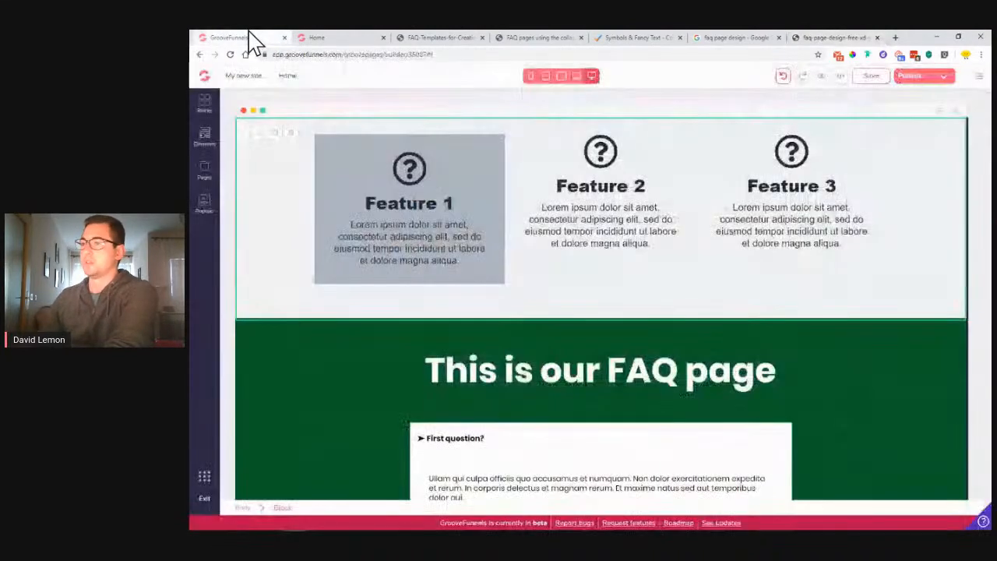
- Set the Feature 1 icon's link type to Block, update it, check the linked block choices and reload the page builder
click(416, 171)
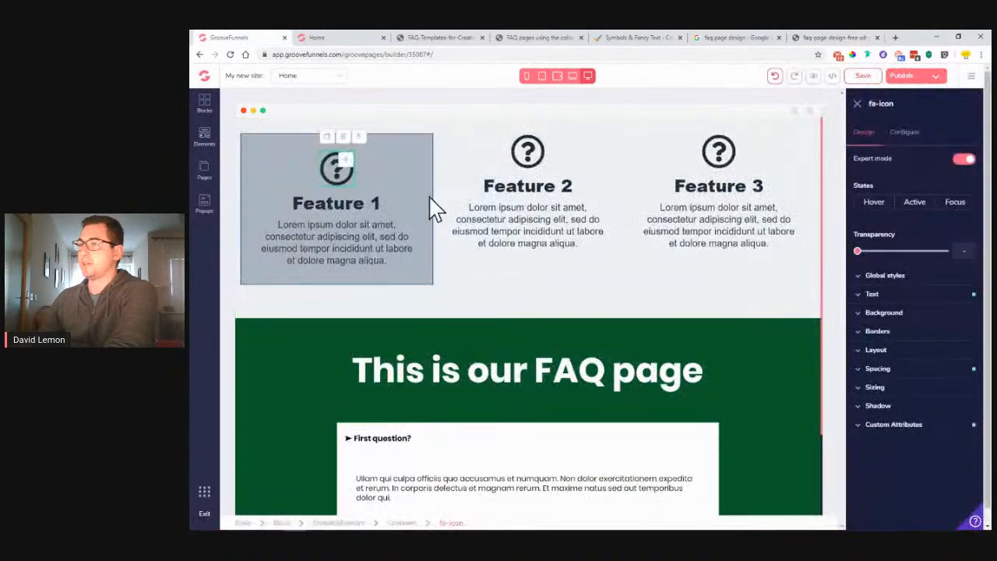
click(914, 144)
click(900, 391)
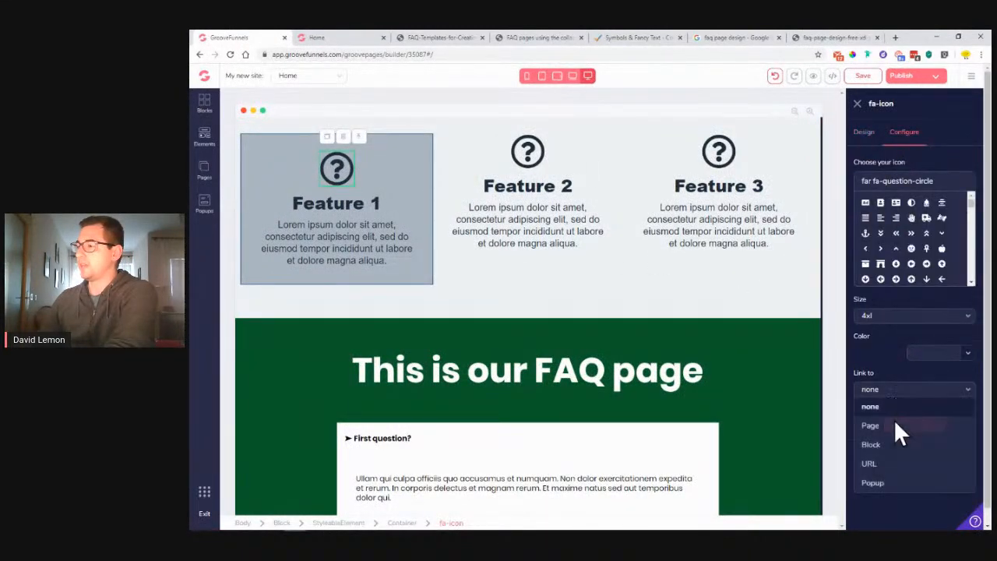
click(872, 444)
click(904, 425)
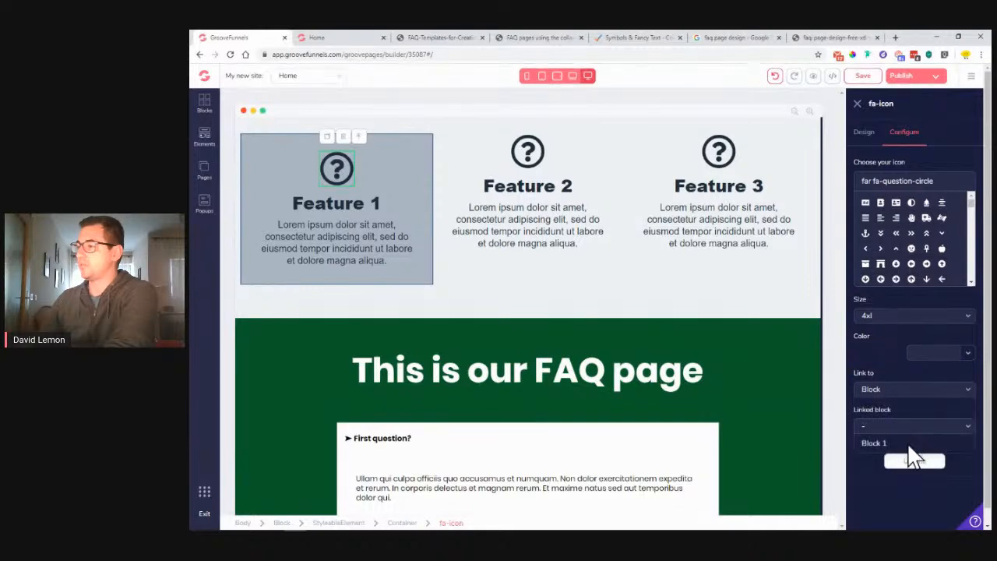
click(913, 461)
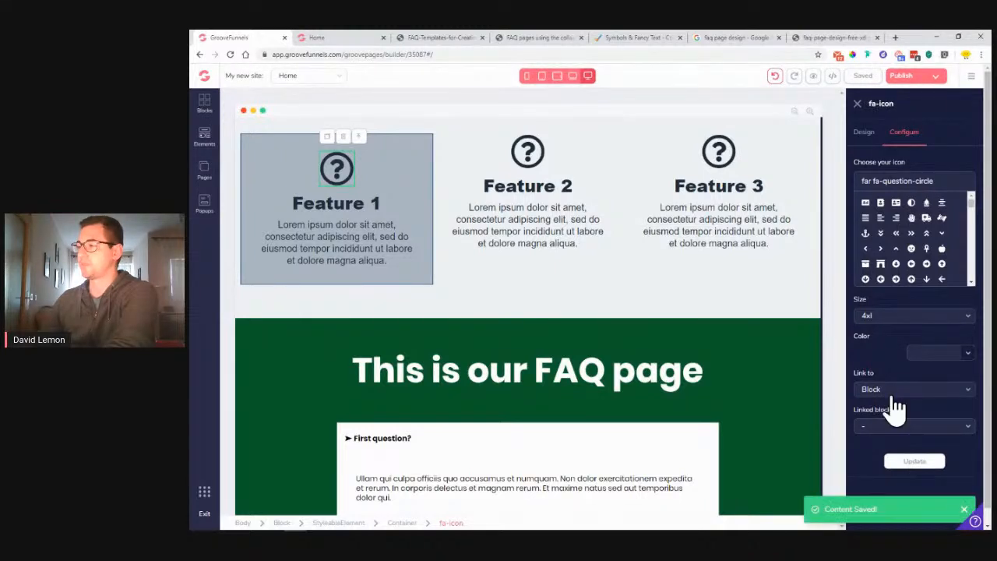
click(904, 426)
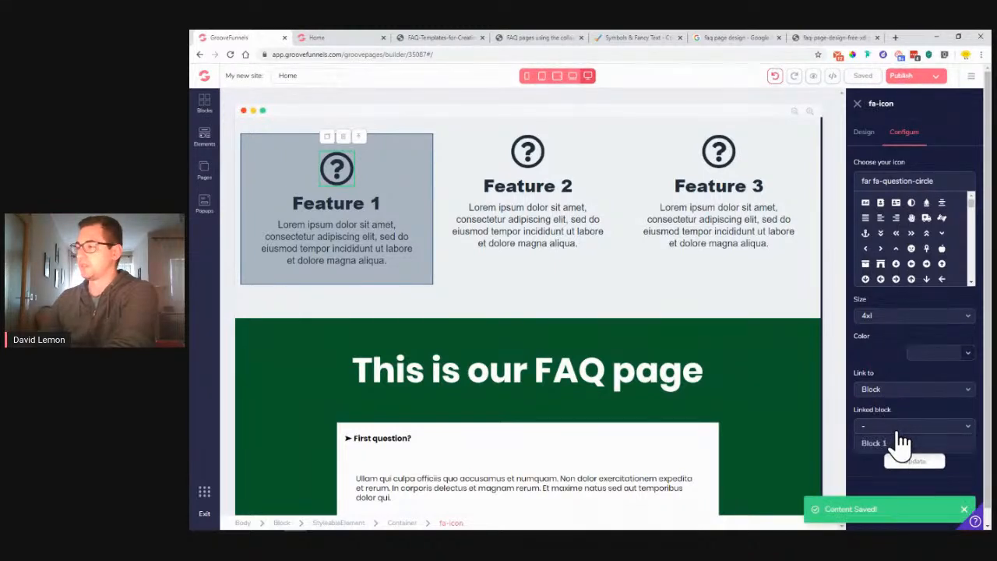
click(232, 54)
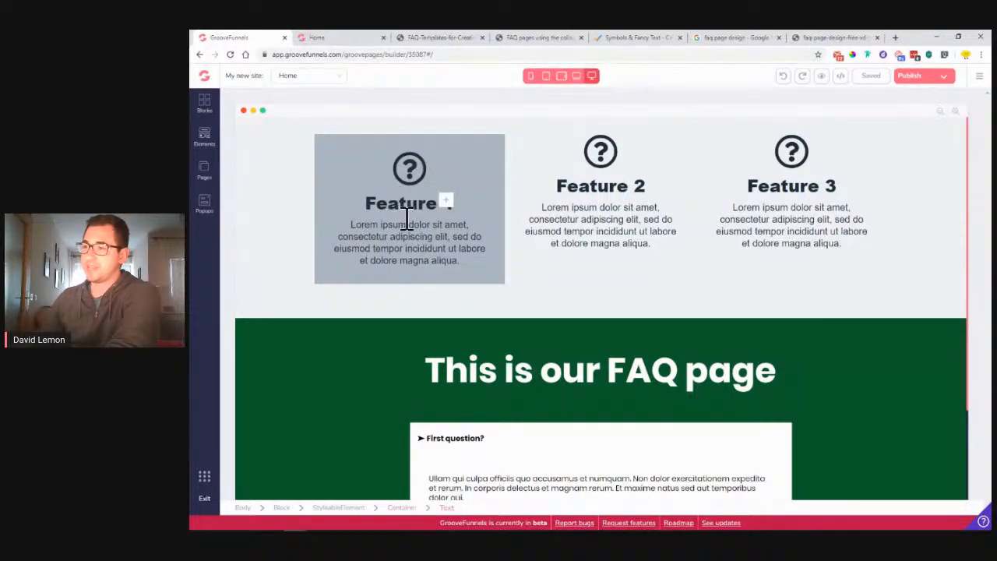
- Link the question-mark icon in Feature 1 to Block 2 and update the icon
scroll(403, 249, down, 2)
scroll(435, 362, up, 2)
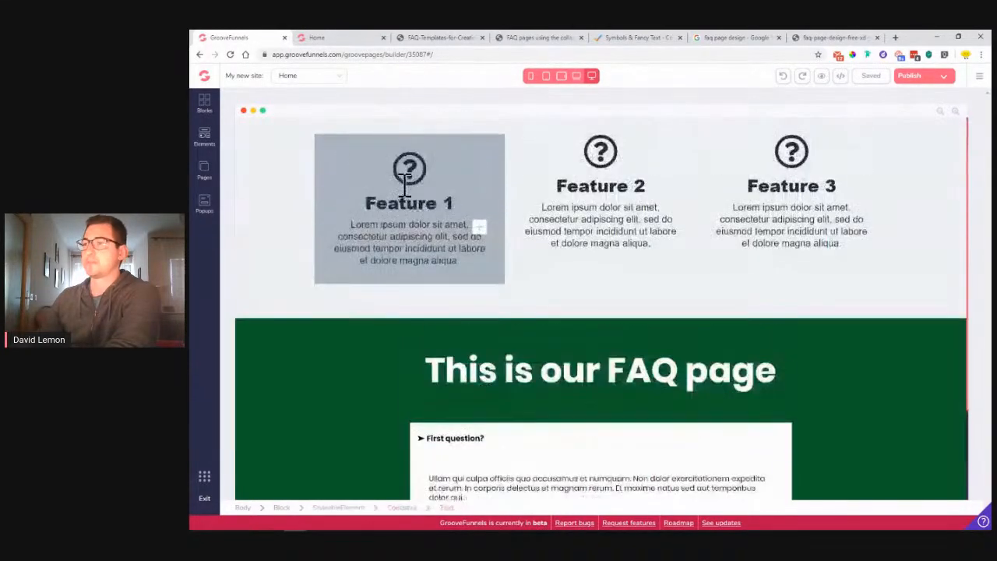
click(434, 219)
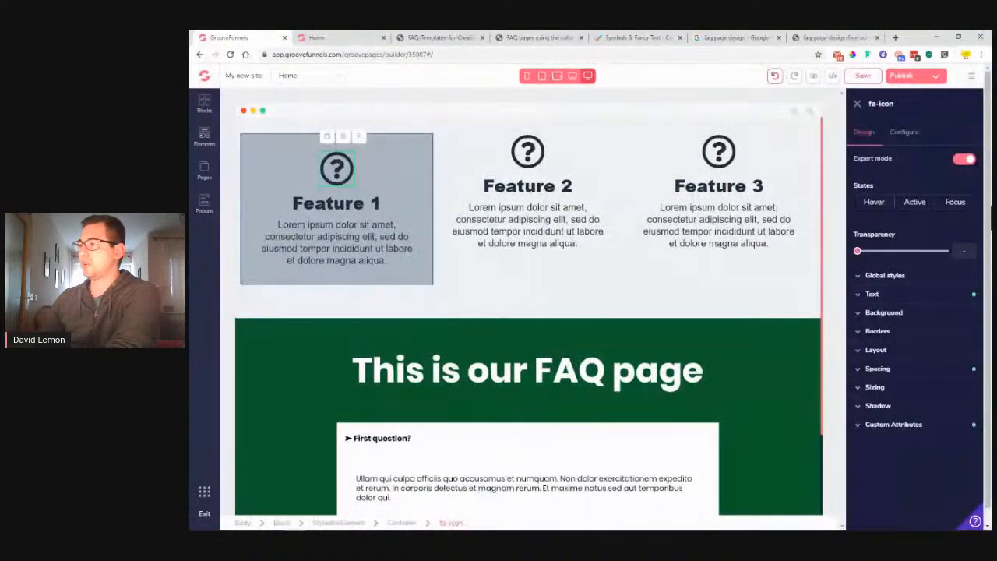
click(906, 134)
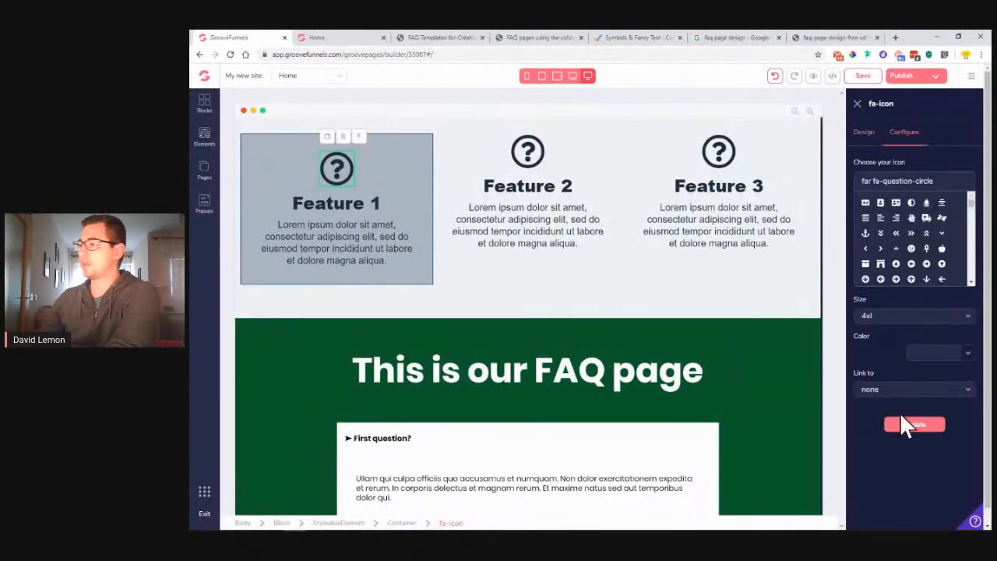
click(898, 391)
click(899, 443)
click(898, 427)
click(895, 461)
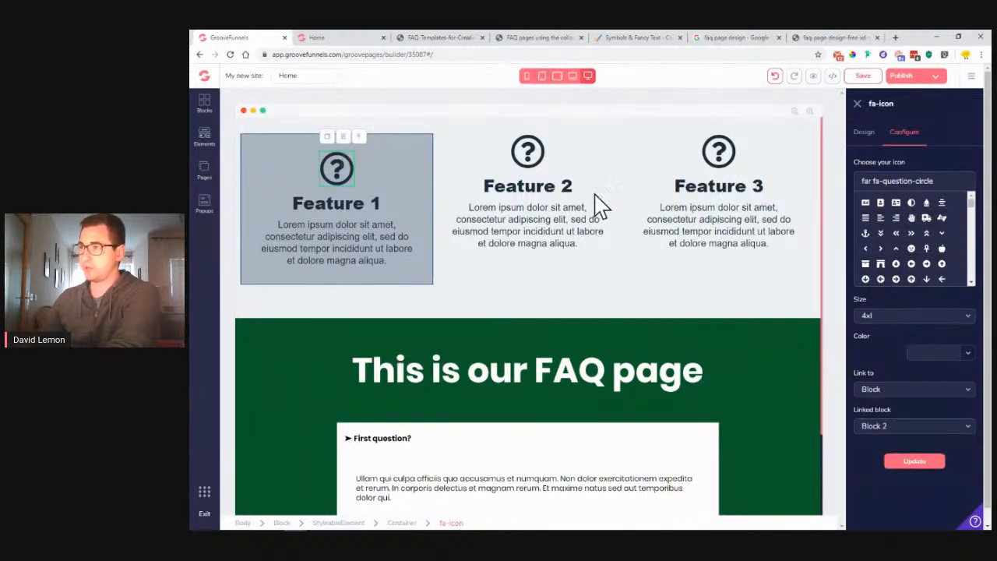
click(932, 465)
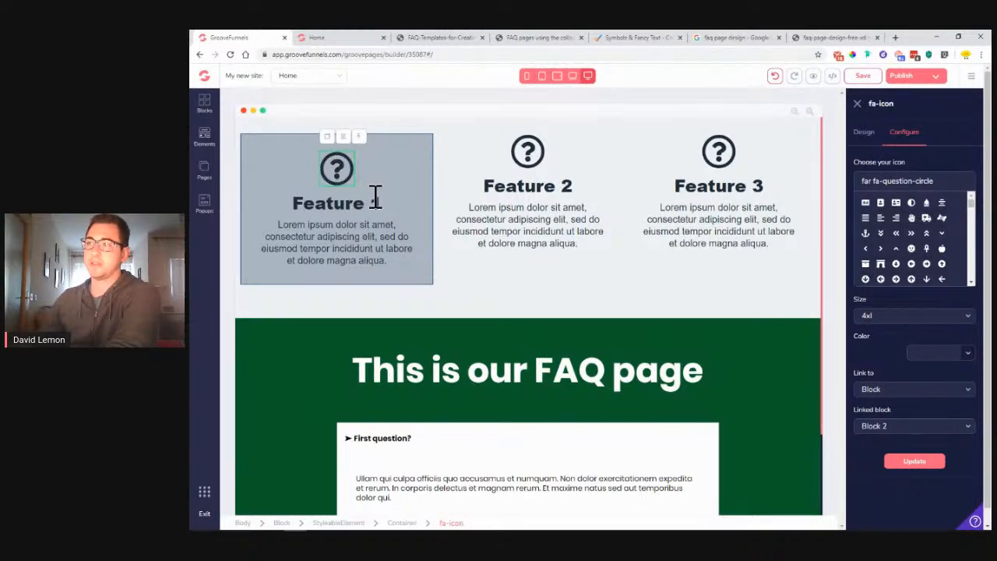
click(337, 204)
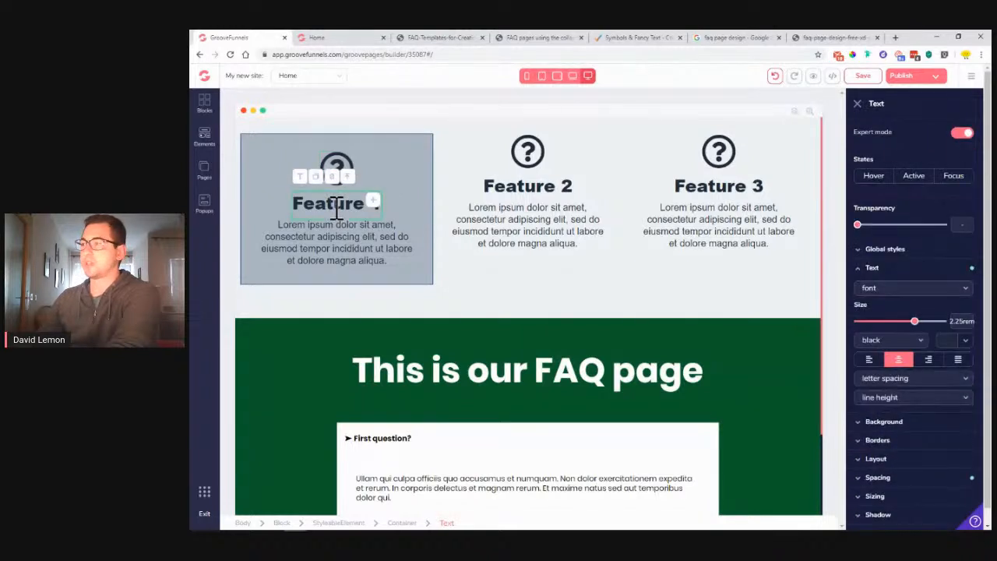
double_click(337, 204)
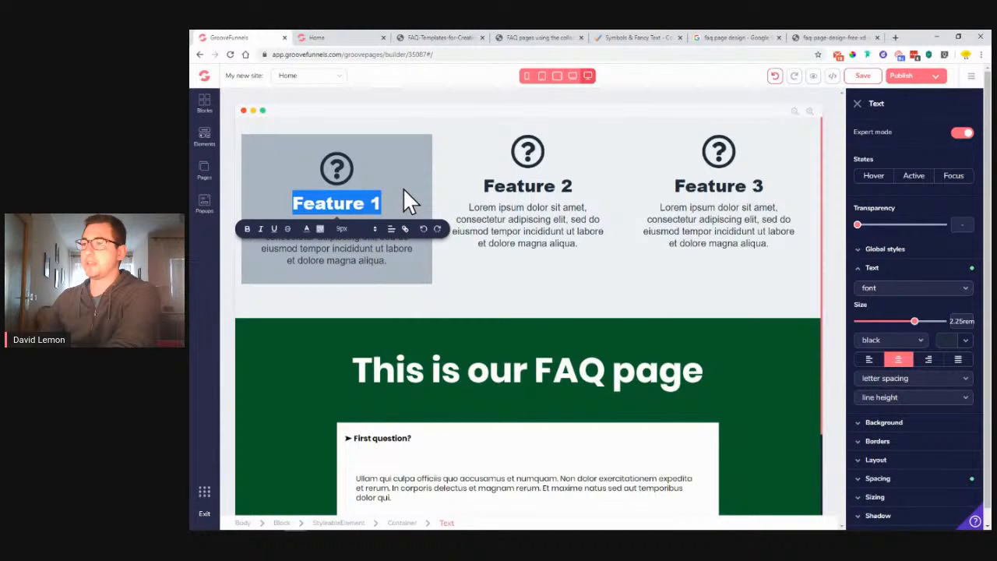
click(403, 188)
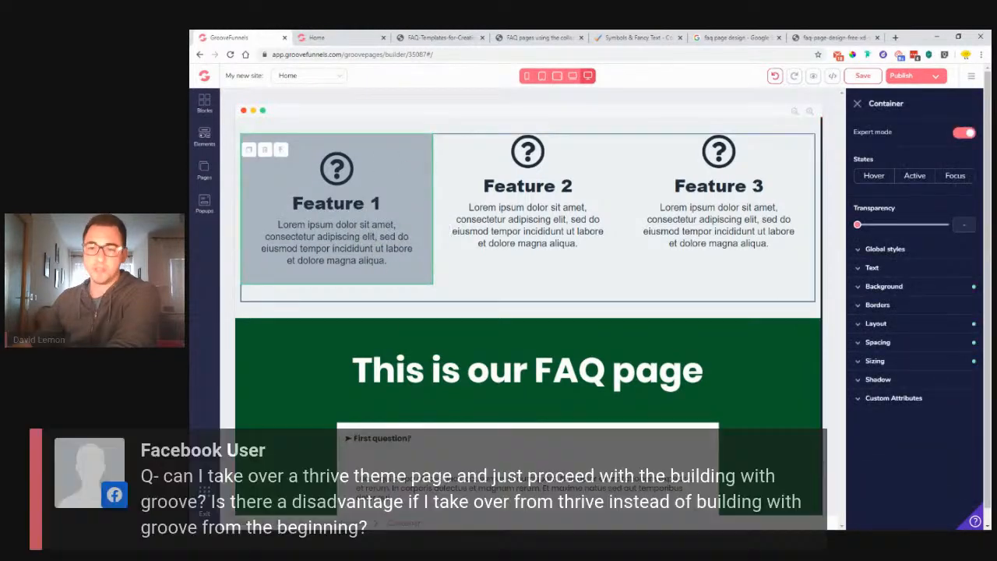
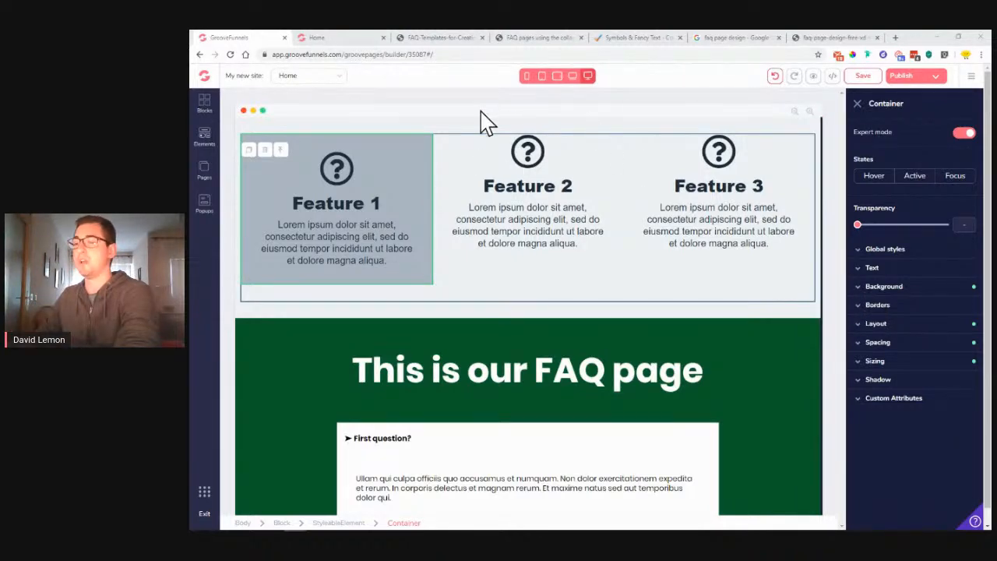
scroll(566, 283, down, 1)
scroll(566, 282, up, 1)
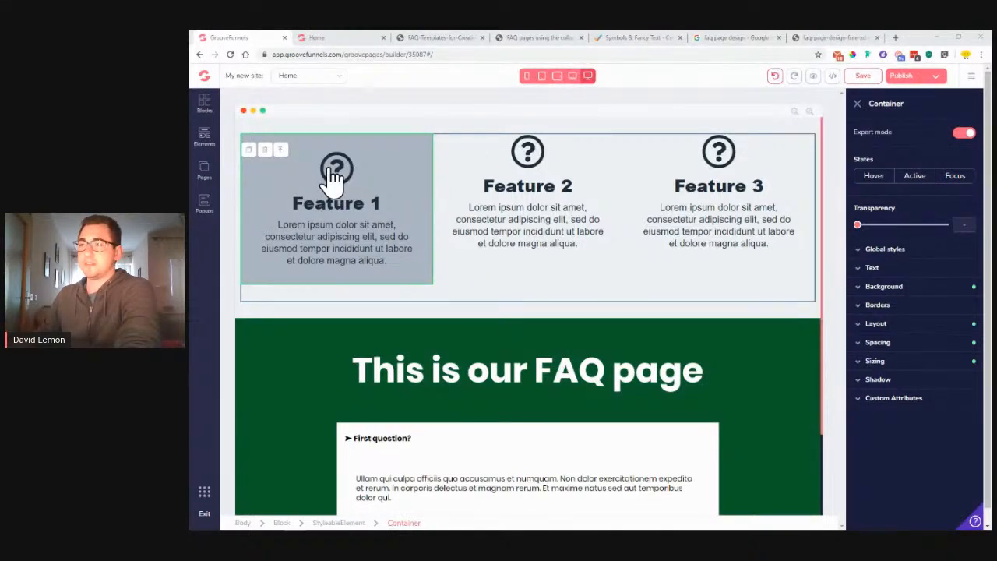
- Save the page and open its preview to check the Feature 1 icon and FAQ block
click(861, 78)
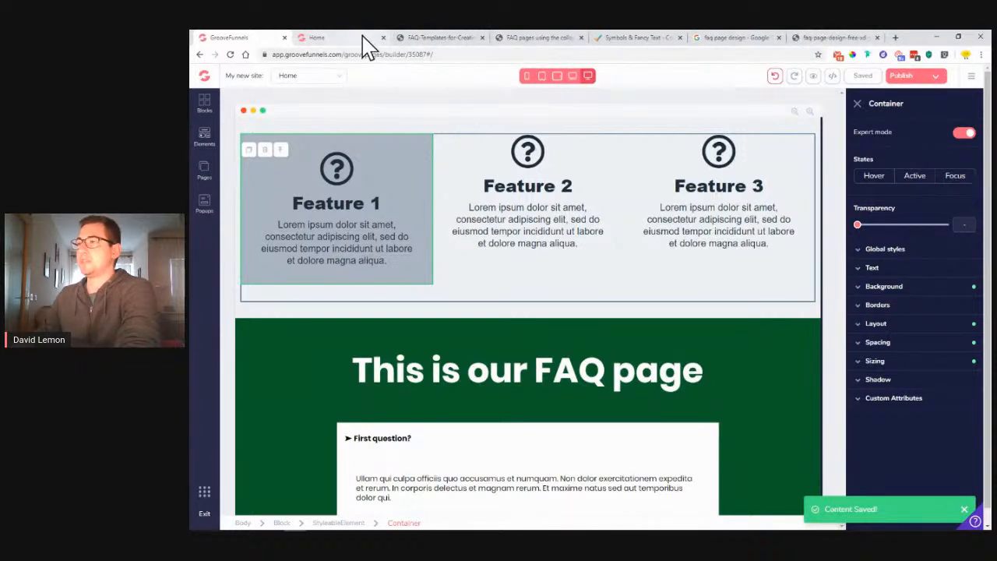
click(814, 75)
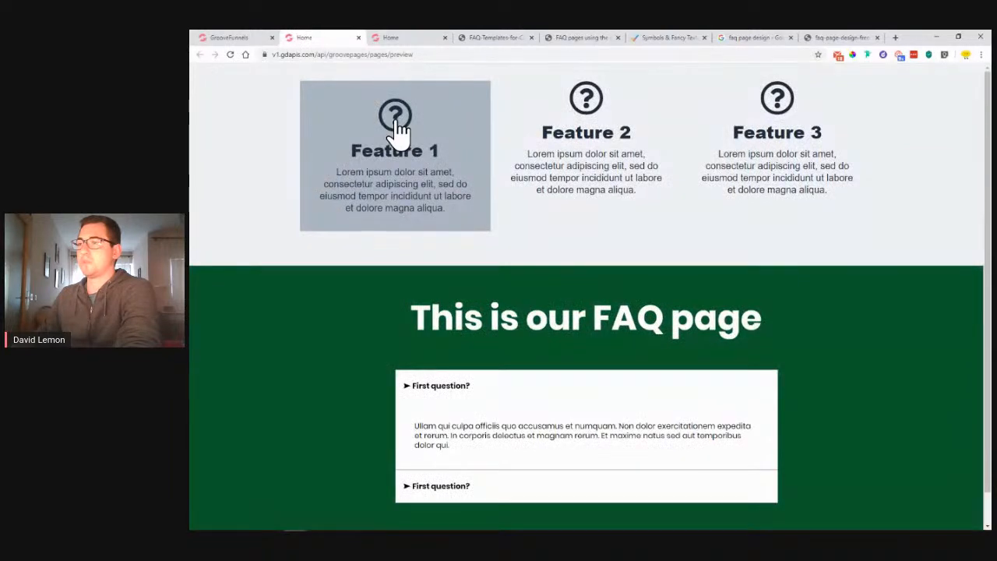
scroll(522, 304, down, 1)
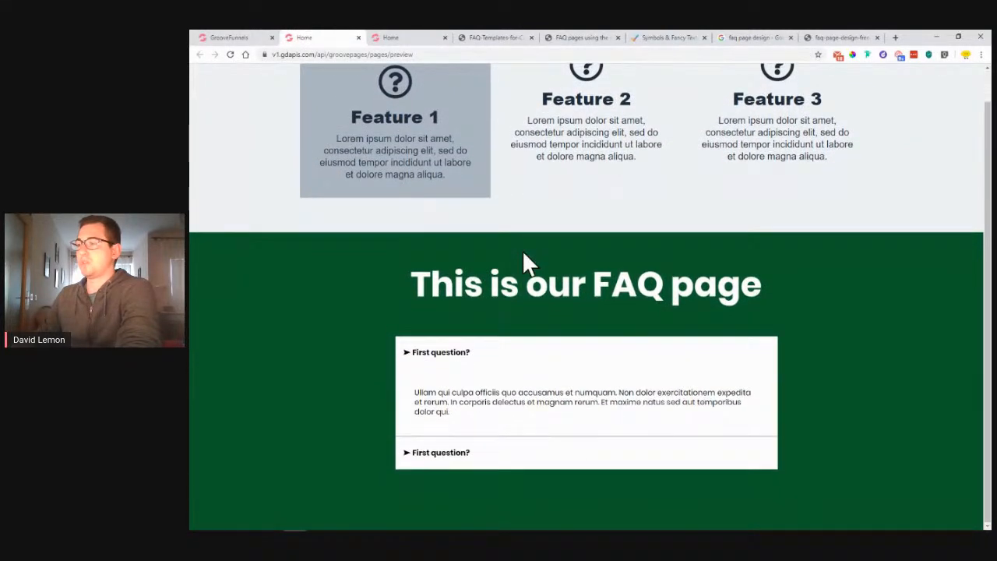
scroll(522, 257, up, 1)
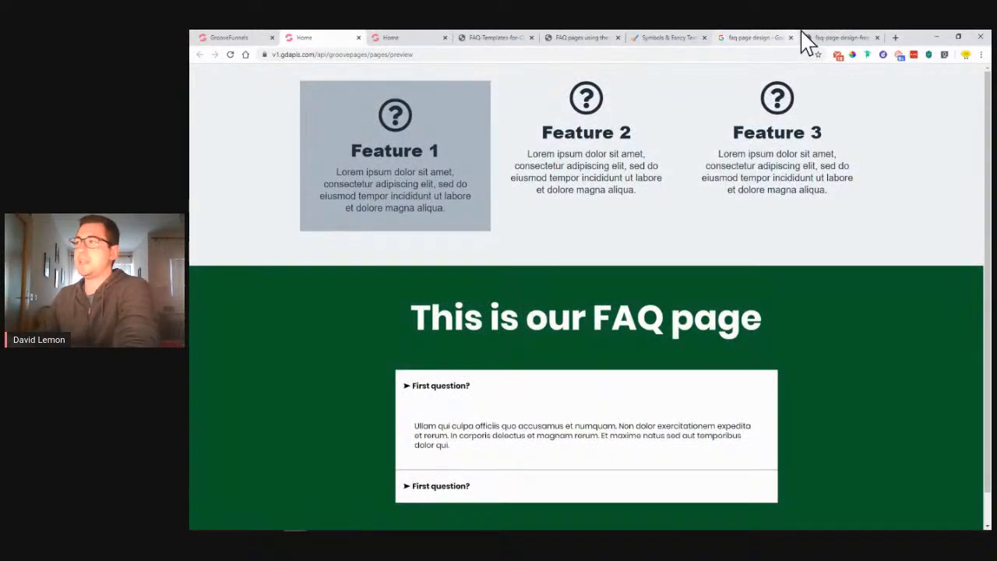
- Review the FAQ template image, close its tab and dismiss the enlarged image search result
click(842, 37)
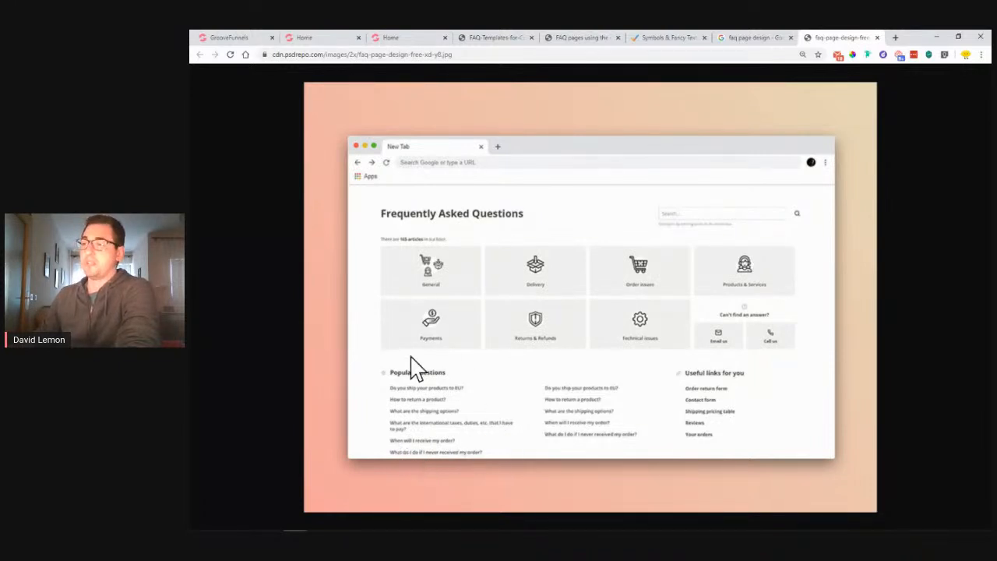
click(877, 37)
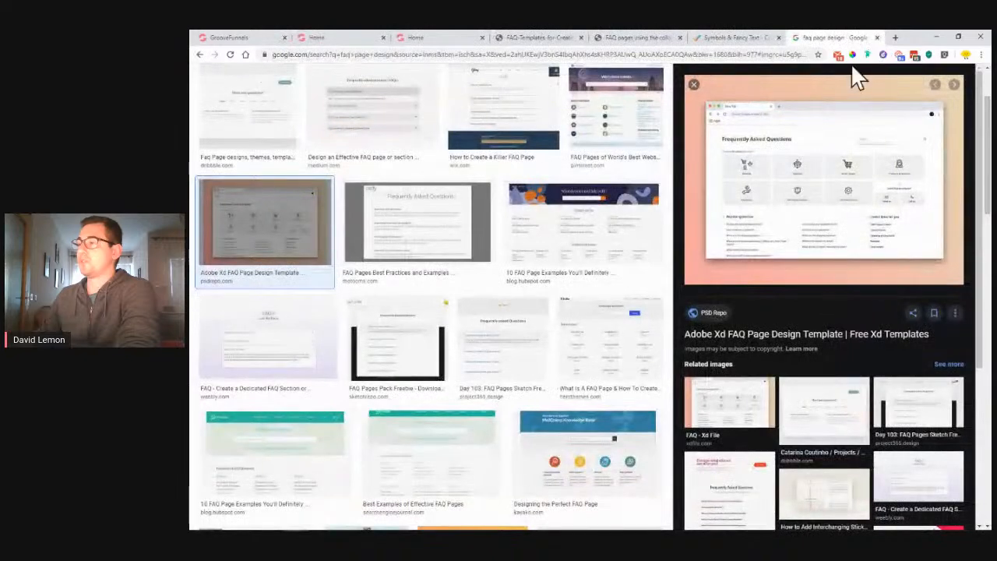
click(694, 85)
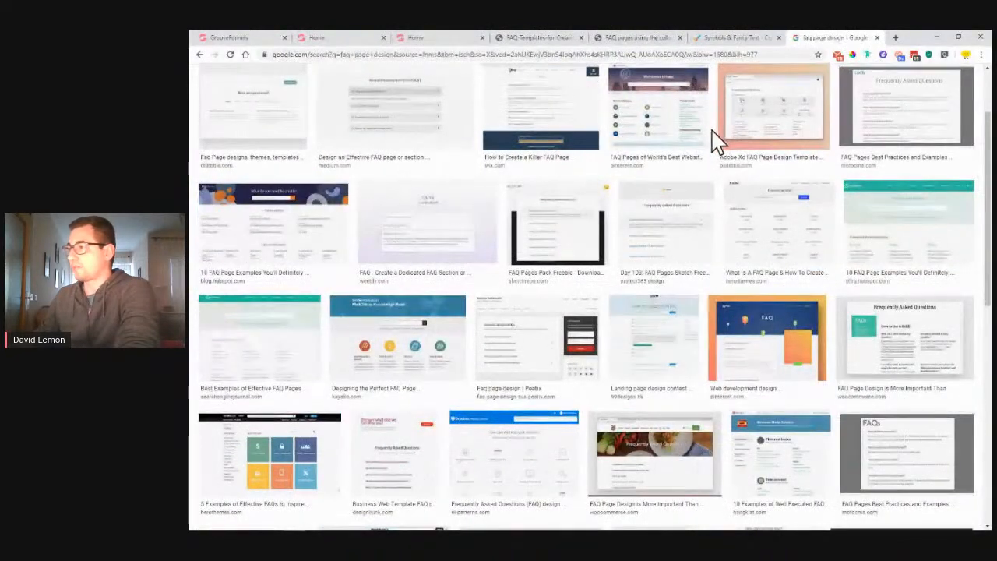
- Open the WhatsApp FAQ example from the image results at full size, examine its layout and close it
scroll(714, 139, down, 2)
scroll(717, 142, down, 2)
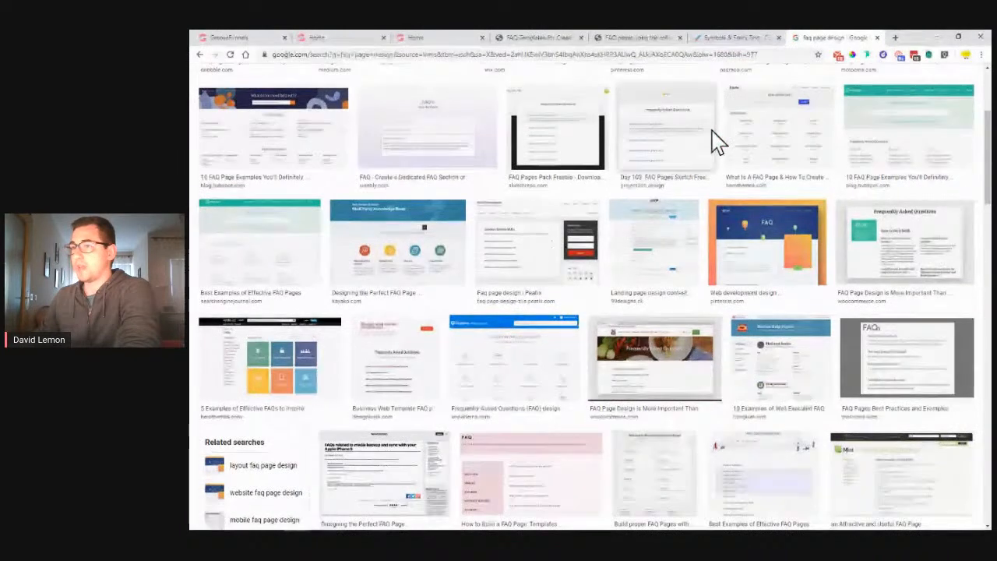
click(231, 262)
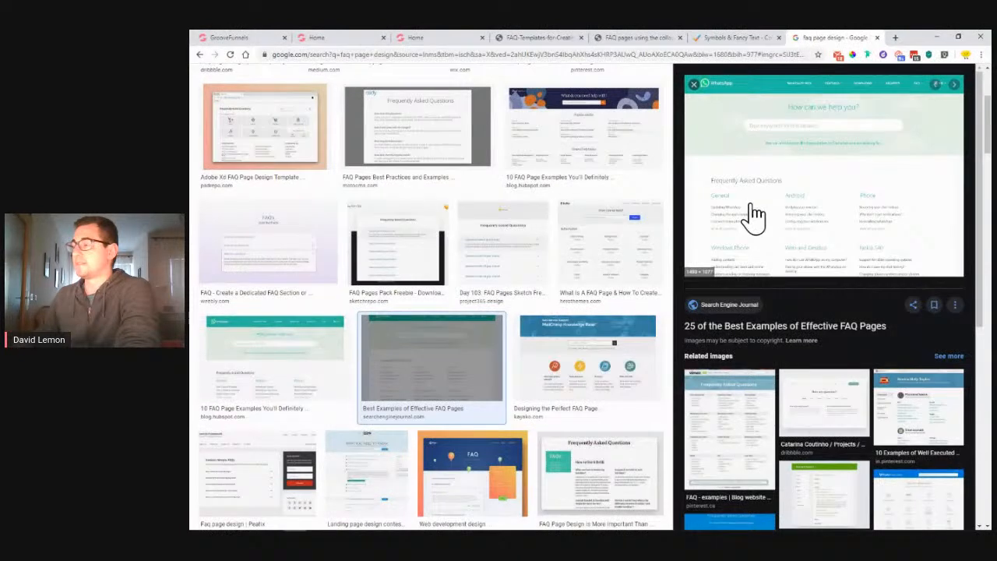
right_click(765, 219)
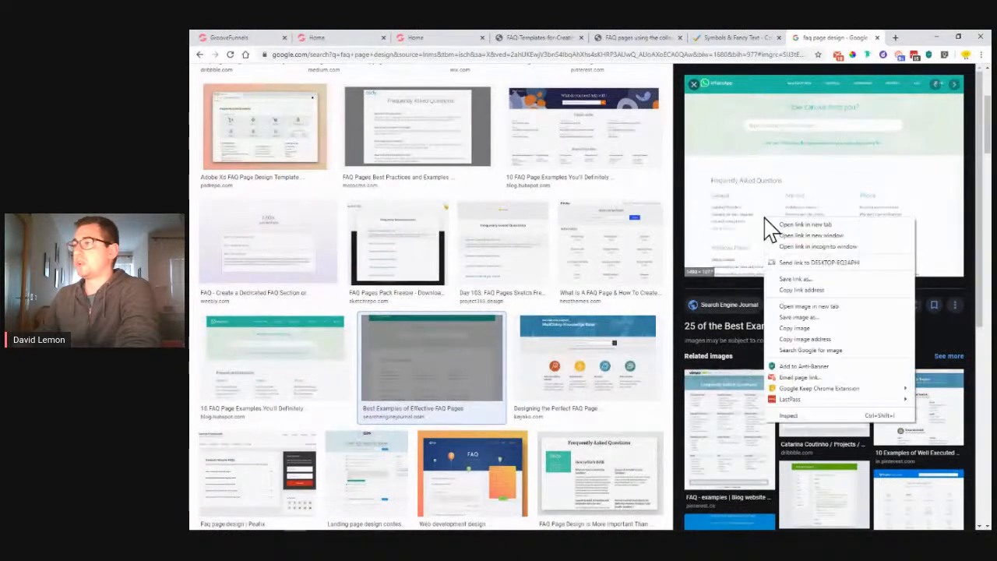
click(810, 306)
click(832, 37)
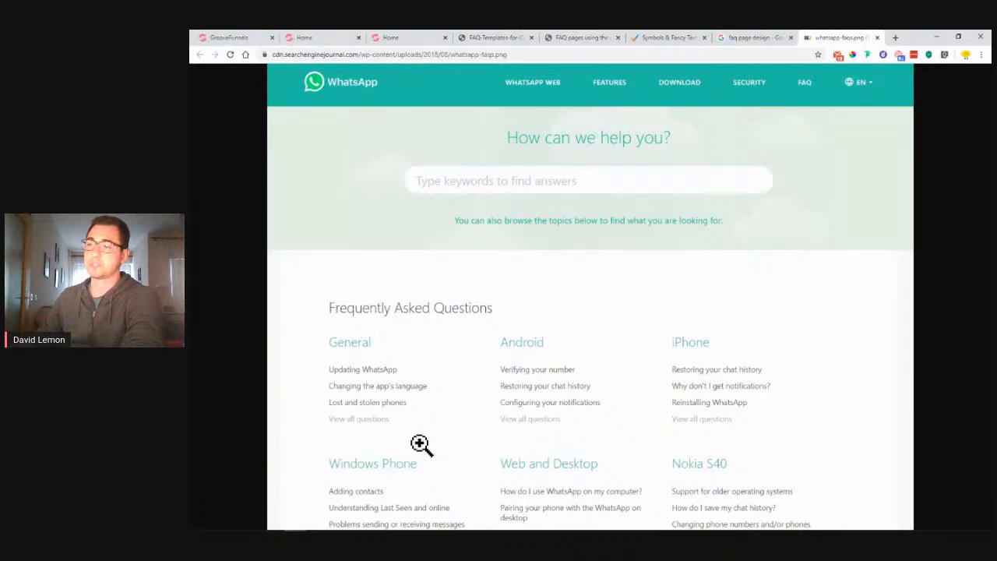
click(878, 37)
- Browse further faq page design image results for other FAQ layouts
scroll(560, 284, down, 2)
scroll(559, 284, down, 1)
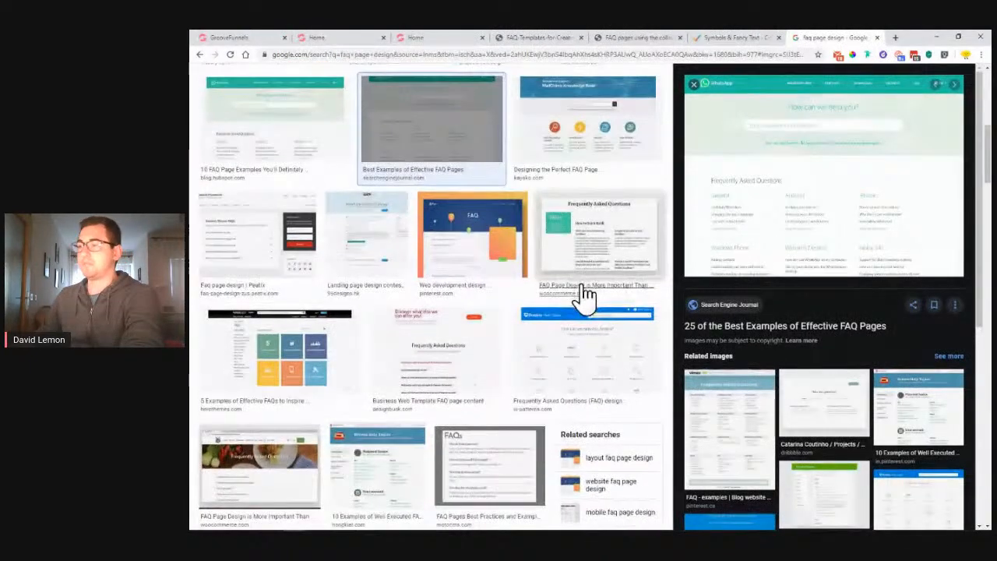
scroll(485, 285, down, 1)
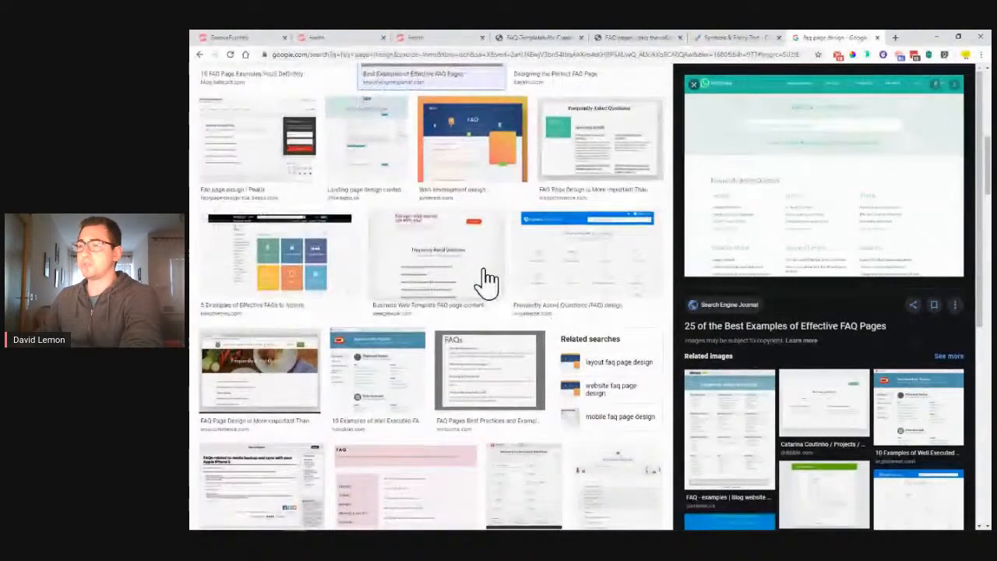
scroll(529, 323, down, 1)
scroll(529, 323, down, 1)
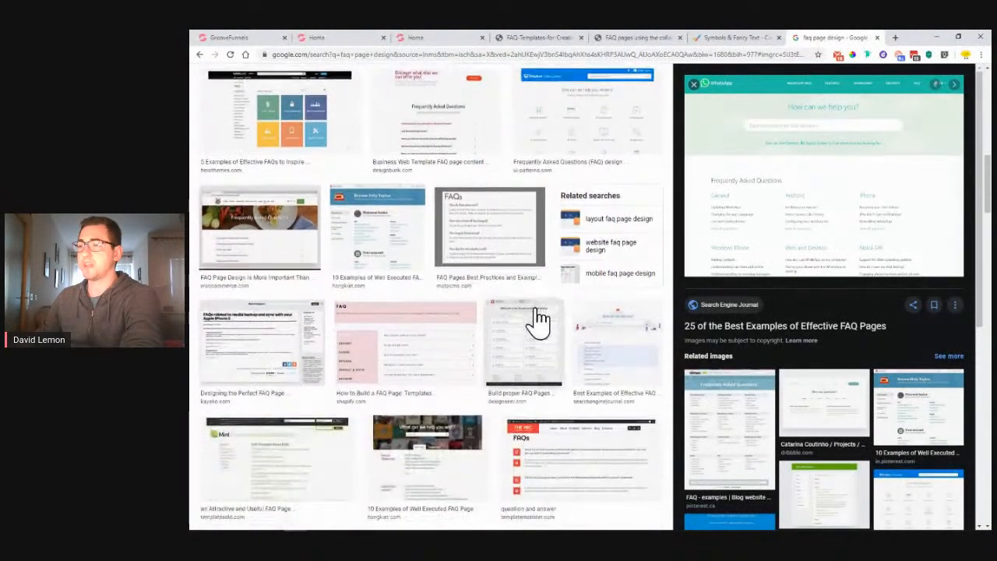
scroll(514, 356, up, 5)
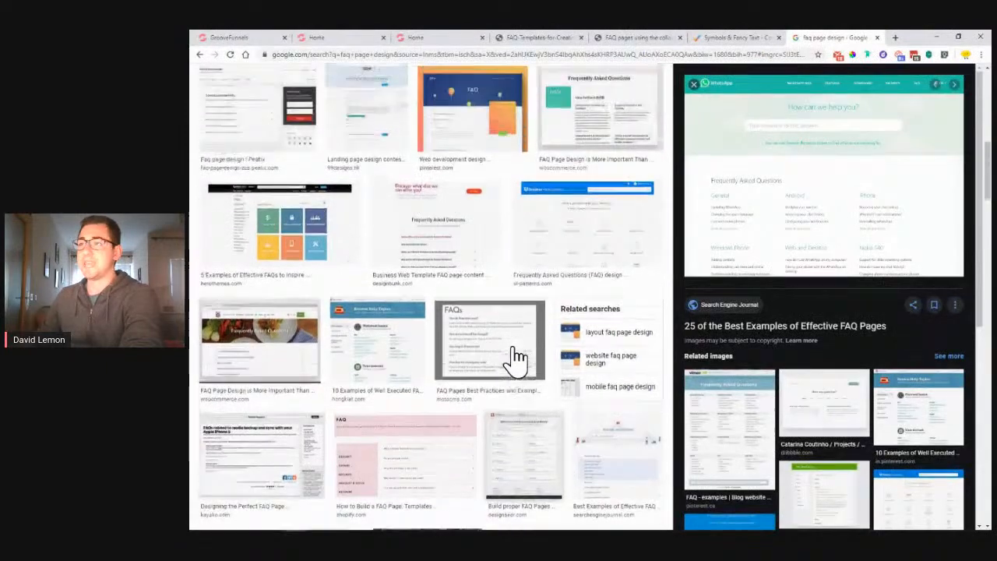
scroll(518, 357, up, 5)
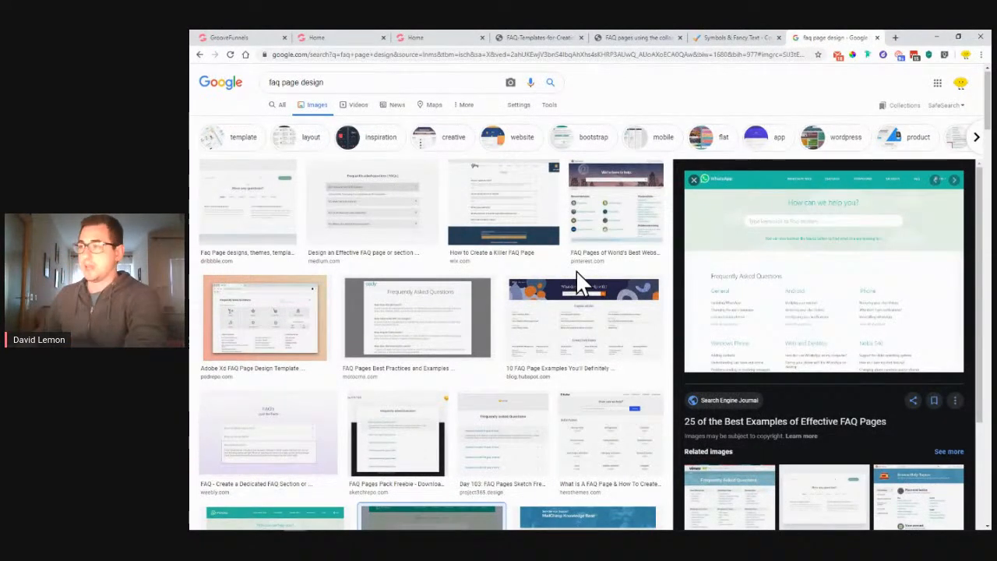
- Return to the FAQ page preview, view its page source and close the source tab
click(632, 39)
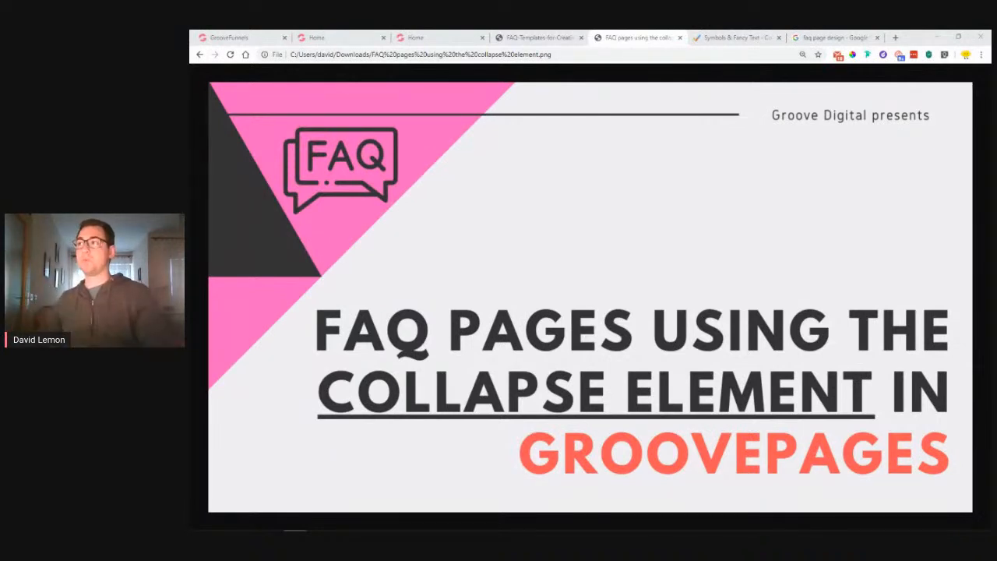
click(348, 39)
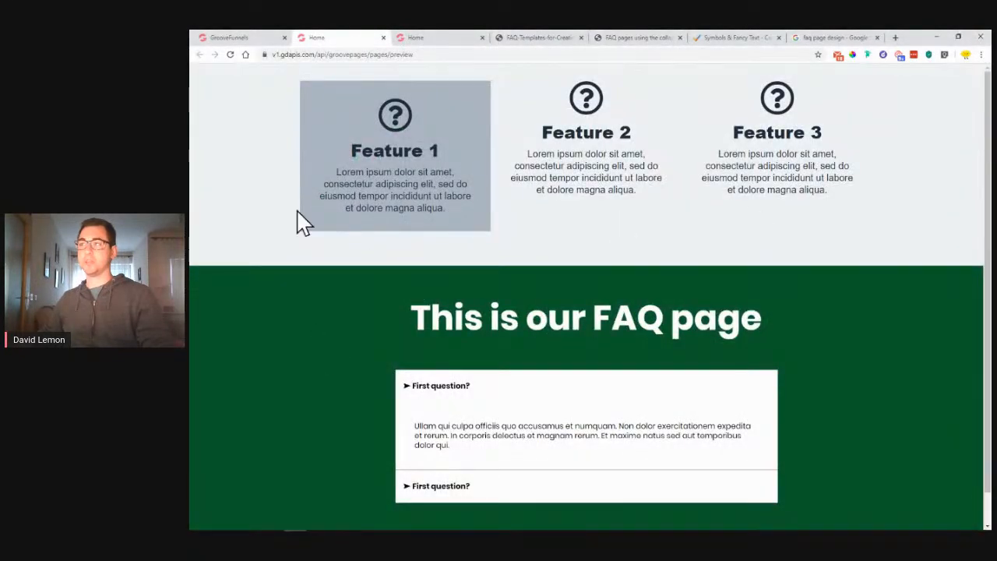
right_click(255, 171)
click(293, 324)
click(445, 38)
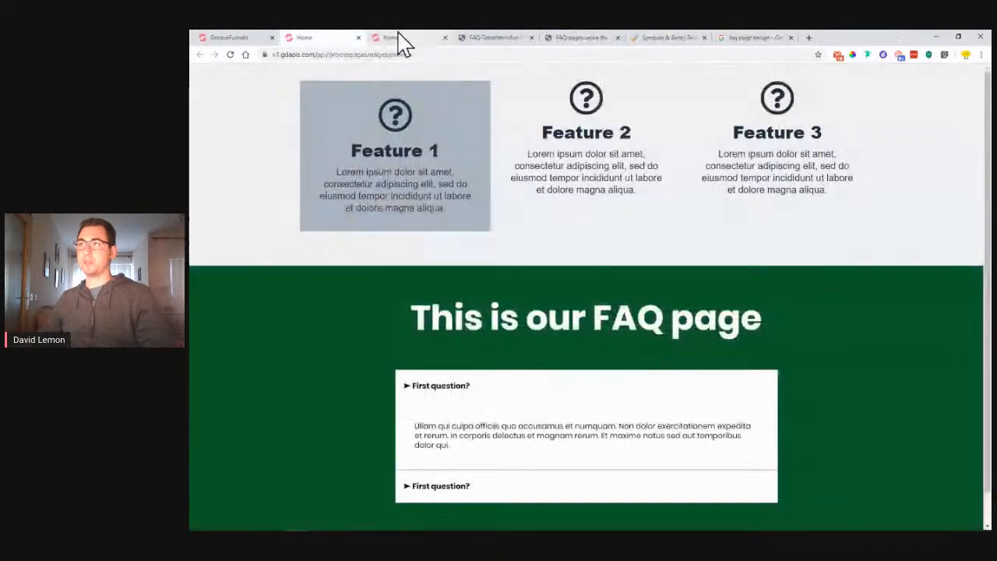
- Close both preview tabs and return to the page builder
click(358, 37)
click(359, 37)
click(233, 38)
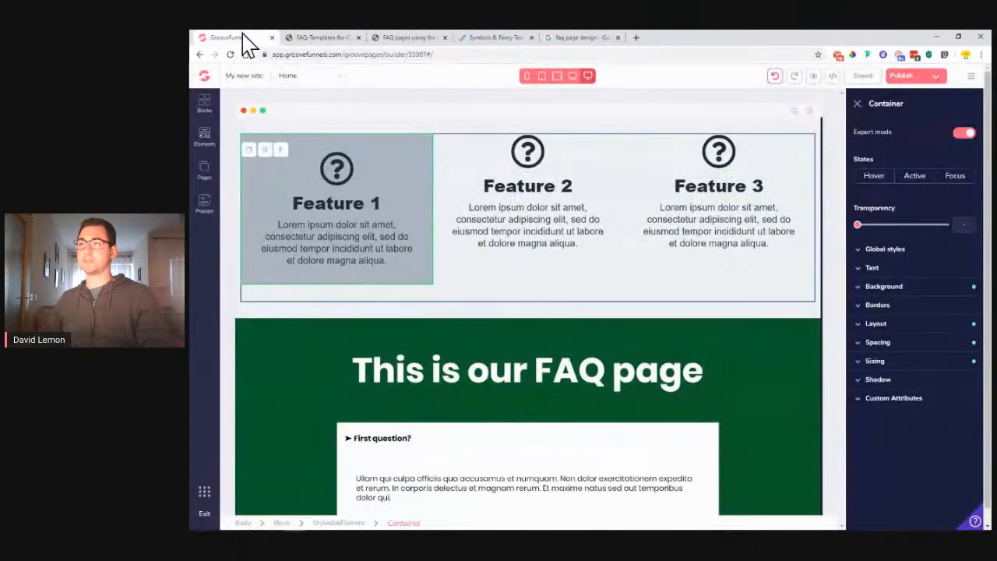
- View the source of the page builder and close the source tab
right_click(590, 319)
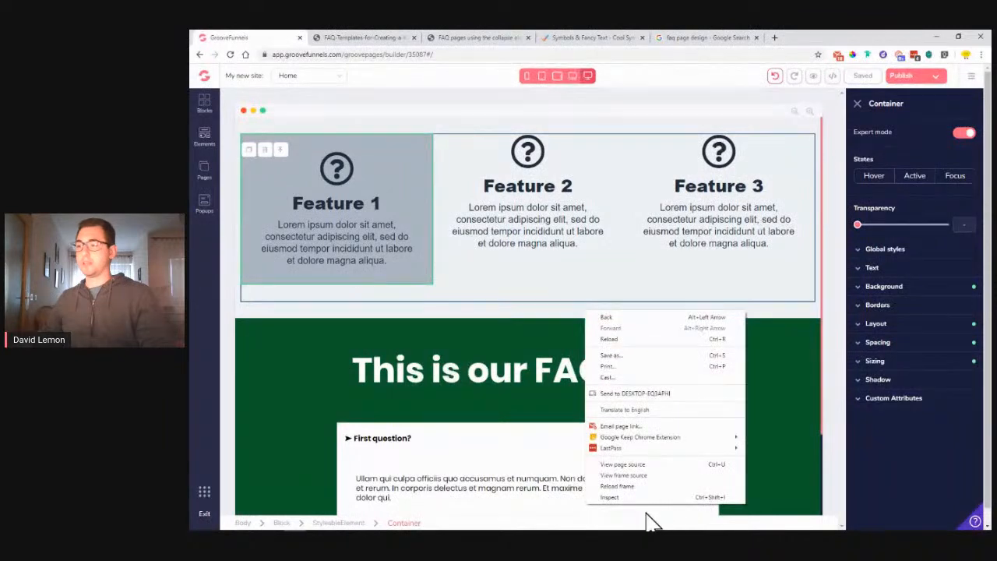
click(632, 474)
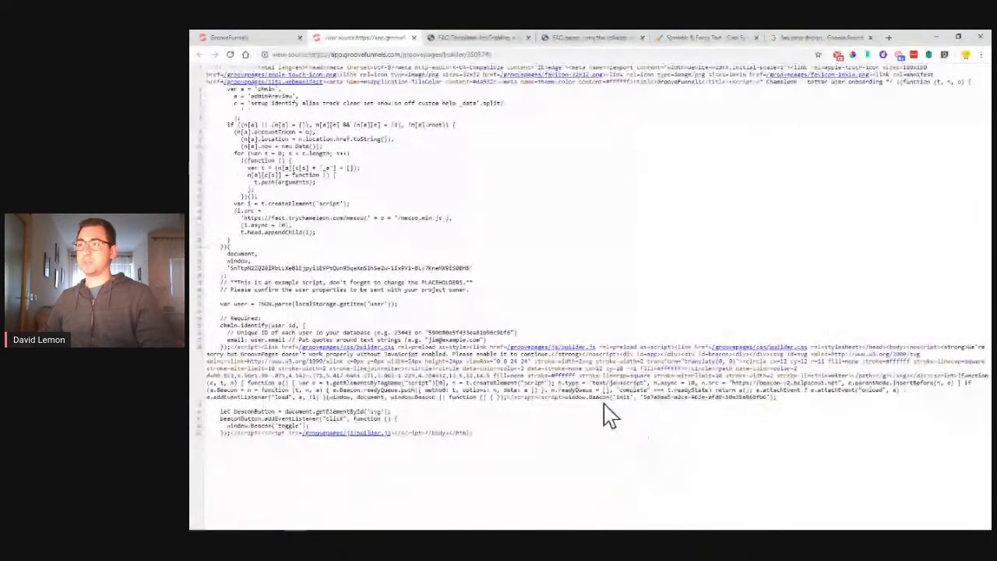
click(414, 37)
- Inspect the page builder's HTML elements in the browser's developer tools
right_click(637, 310)
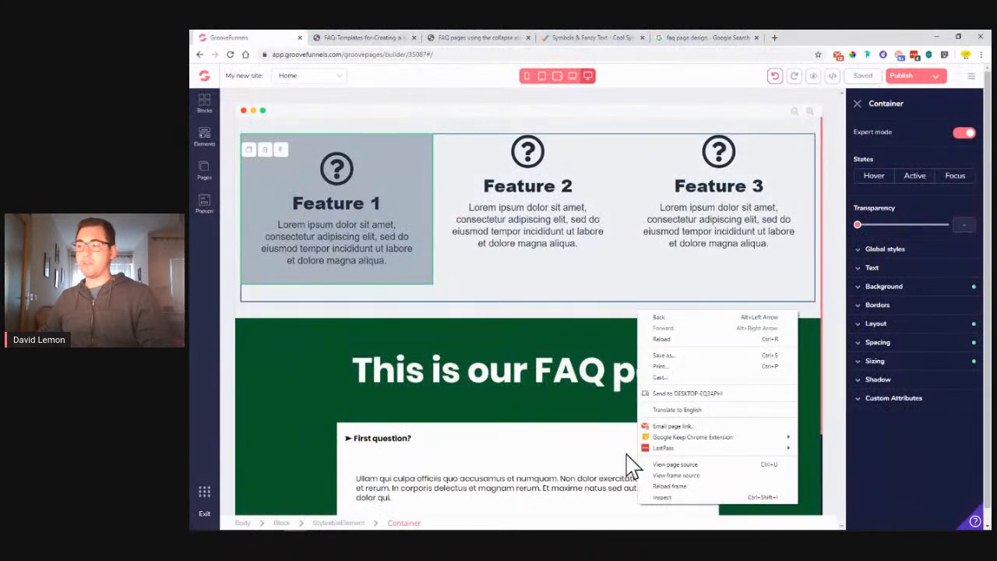
click(691, 497)
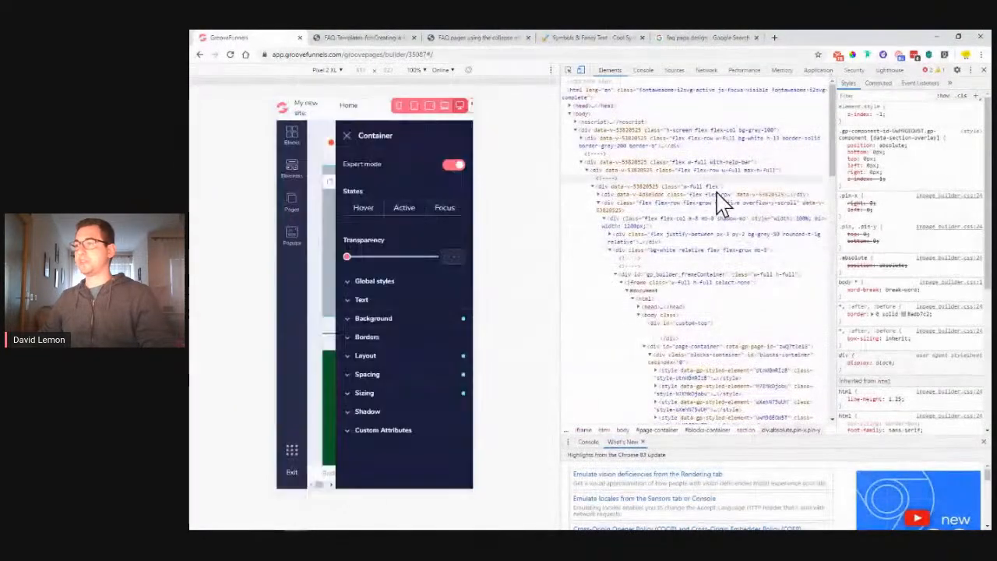
scroll(723, 204, down, 10)
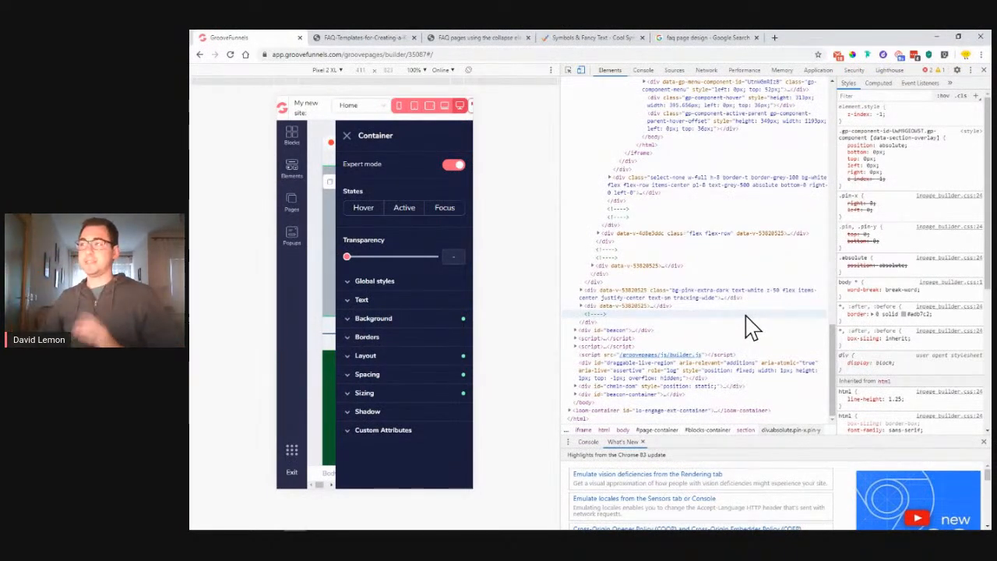
- Close the developer tools and select the header of the first question in the green FAQ block
click(983, 70)
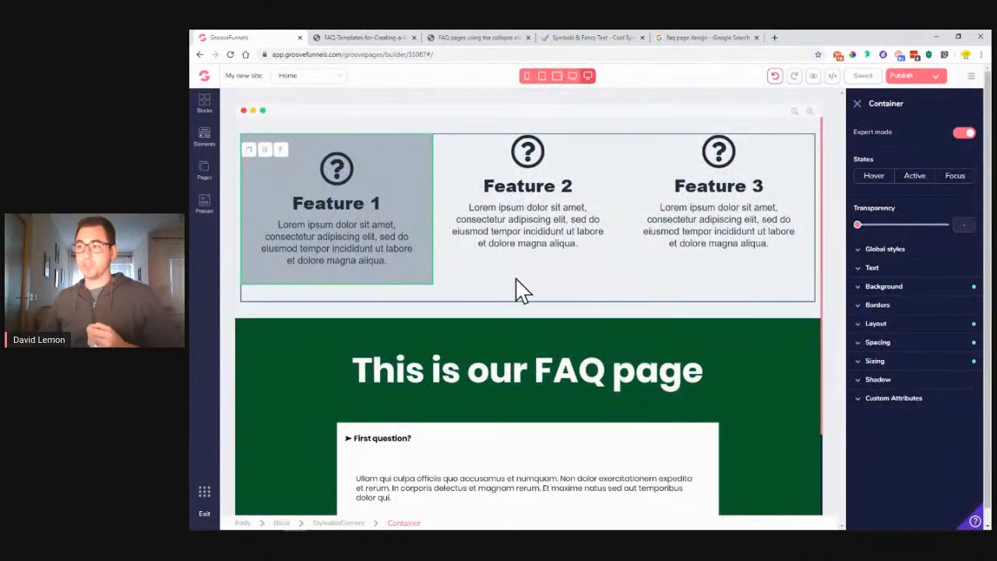
scroll(452, 389, down, 3)
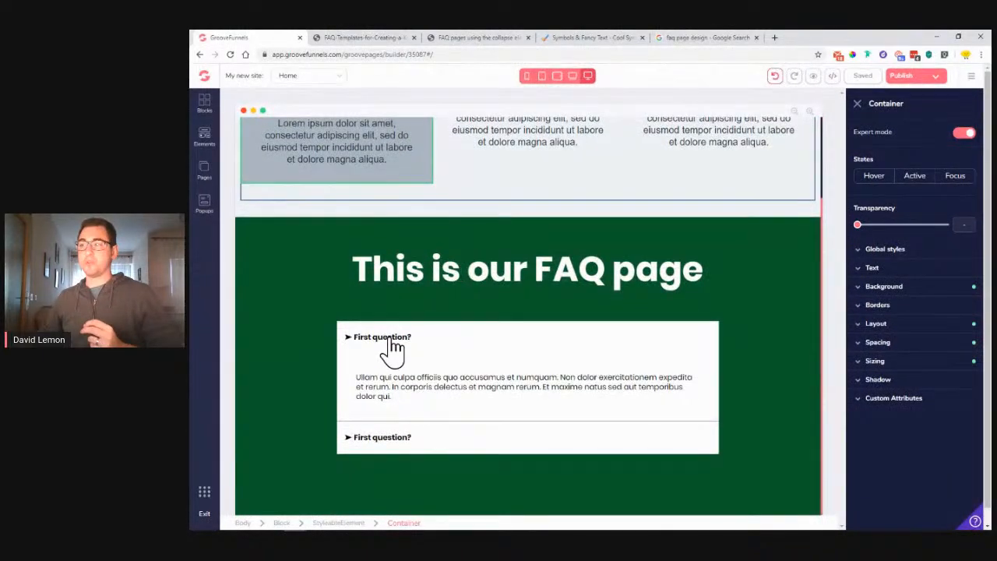
click(390, 347)
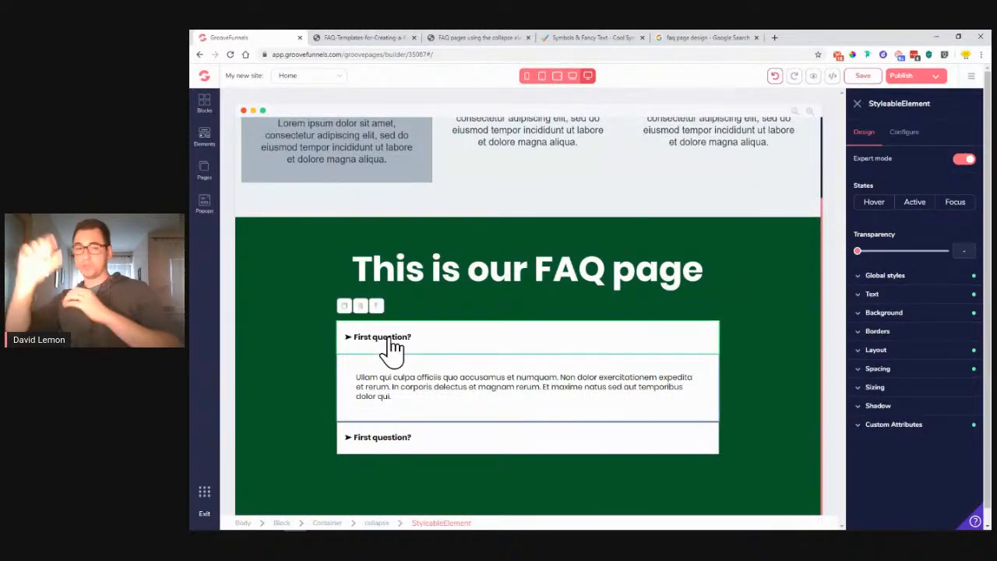
- Open the MotoCMS "Frequently Asked Questions" example from the FAQ page design image results full-size in a new tab
click(710, 38)
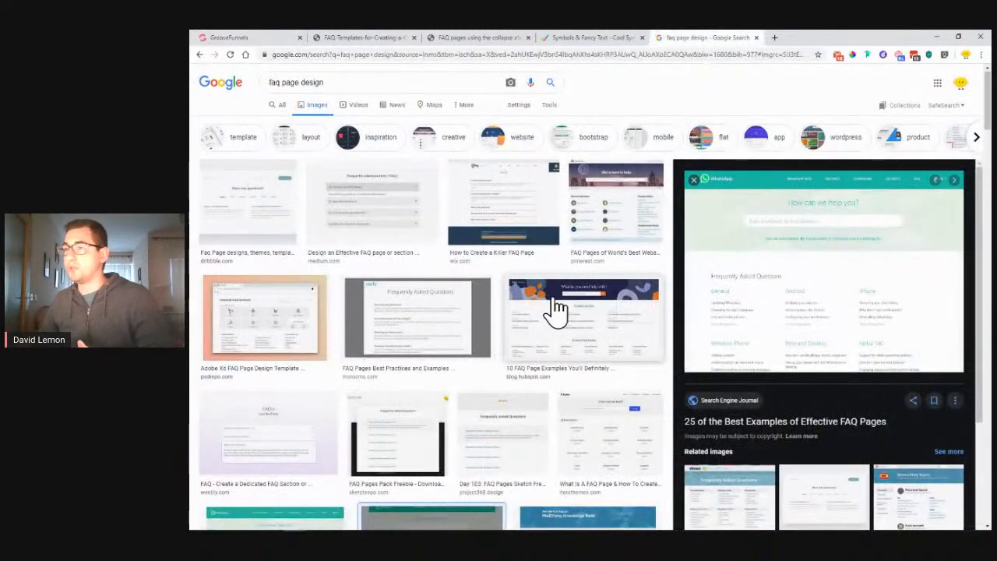
click(407, 330)
right_click(822, 153)
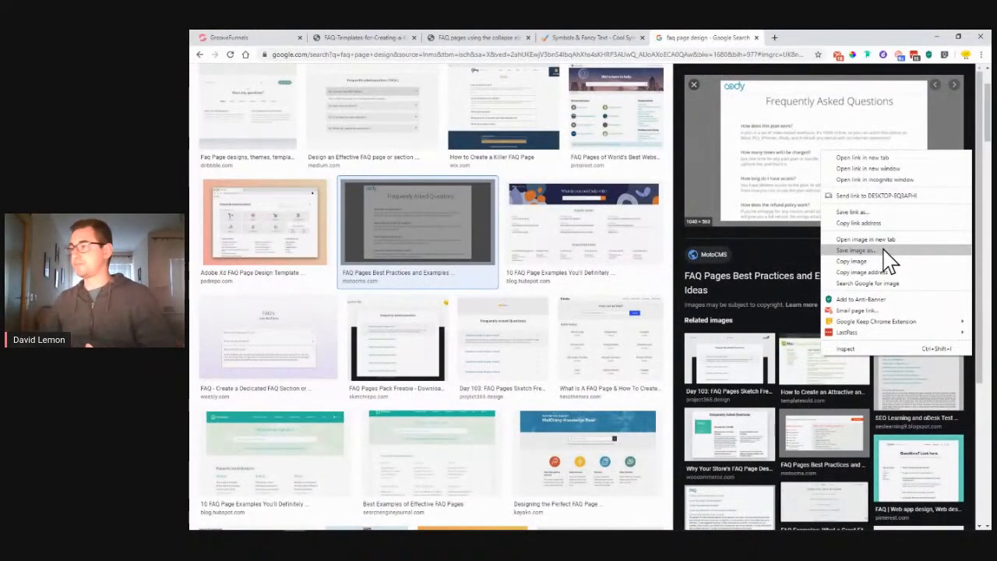
click(871, 240)
click(846, 36)
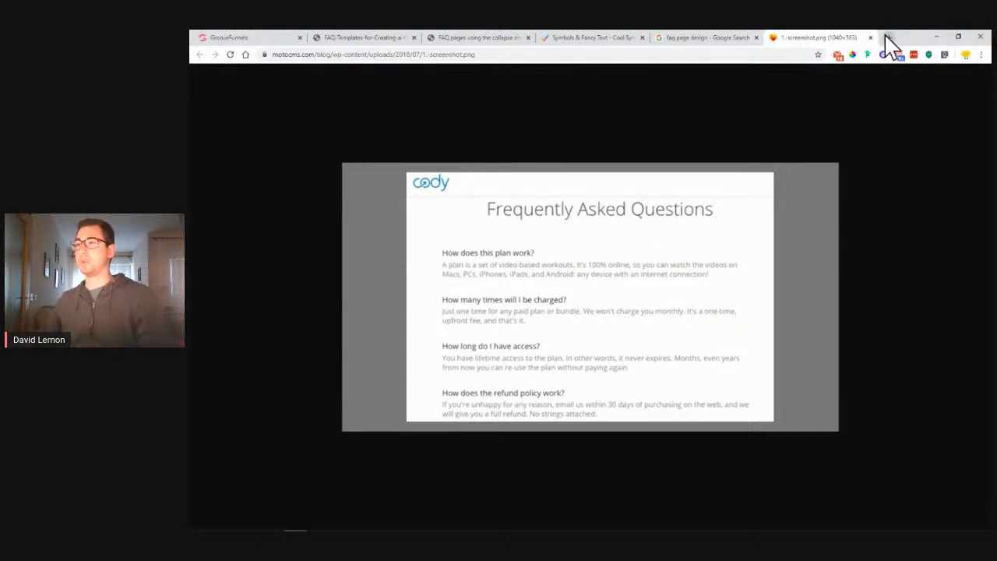
- Open the Lemon Business Demo site in the GroovePages editor and view its published page
click(248, 36)
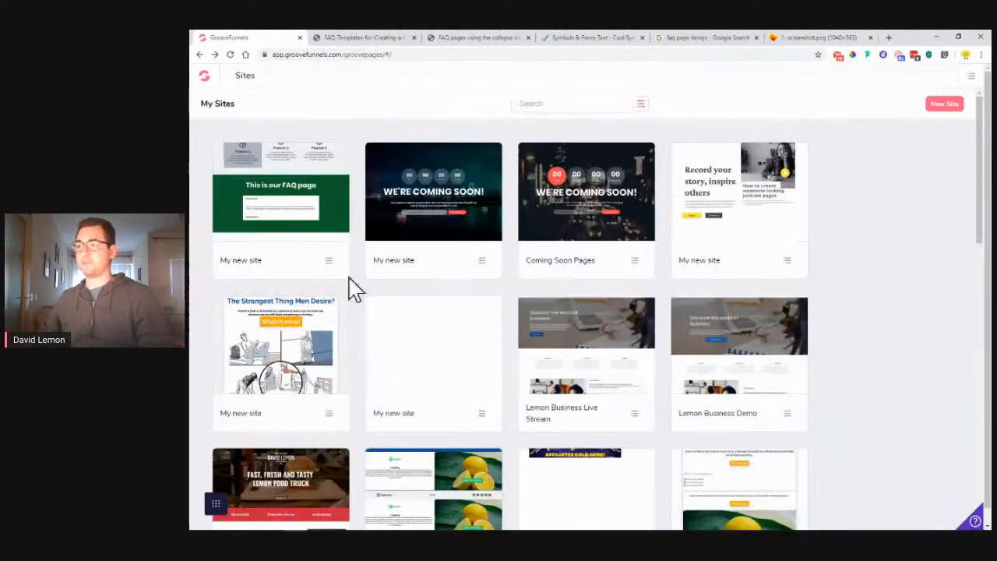
mouse_move(758, 360)
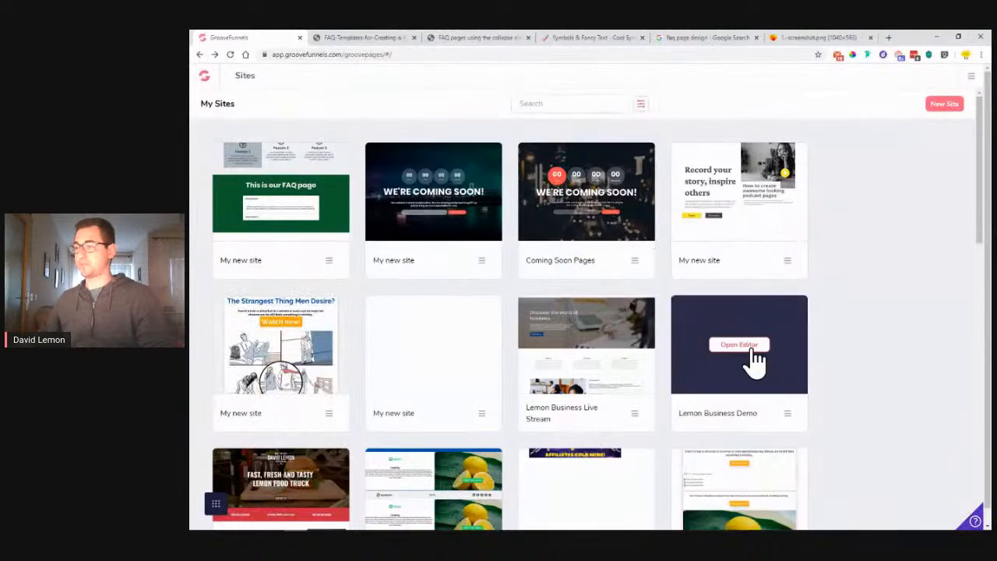
click(753, 350)
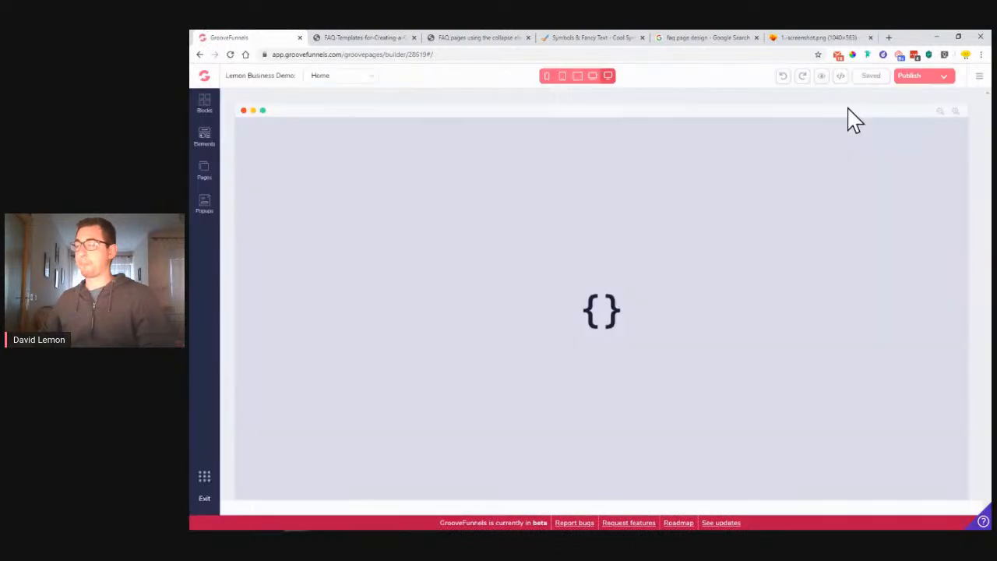
click(929, 78)
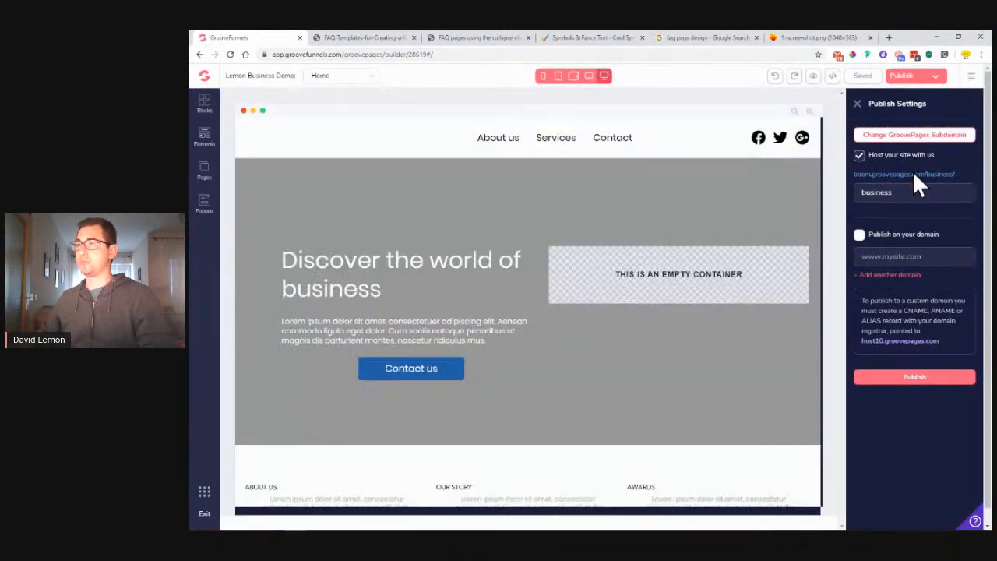
click(912, 173)
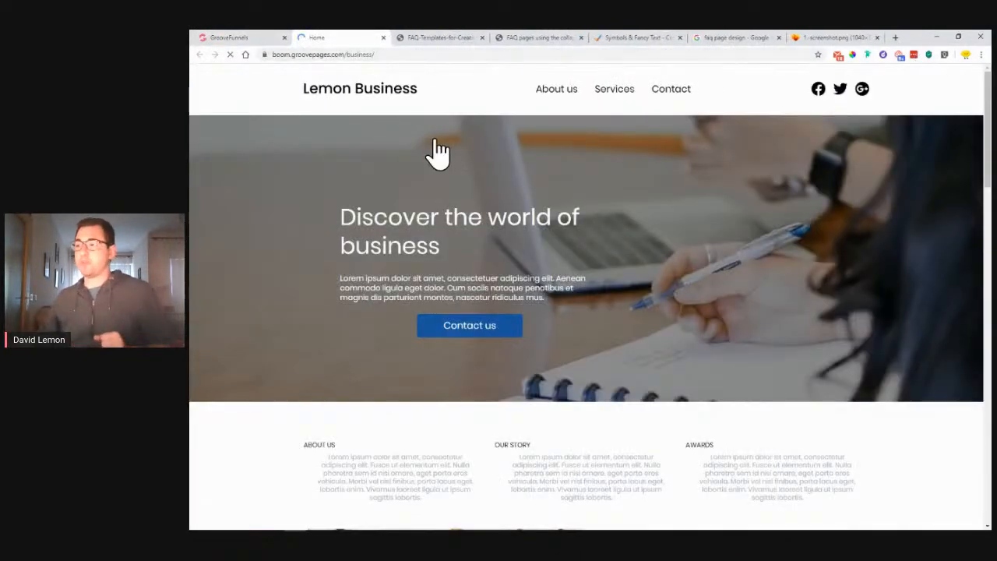
- Test expanding and collapsing the first, second and third questions on the published Lemon Business page
scroll(338, 272, down, 3)
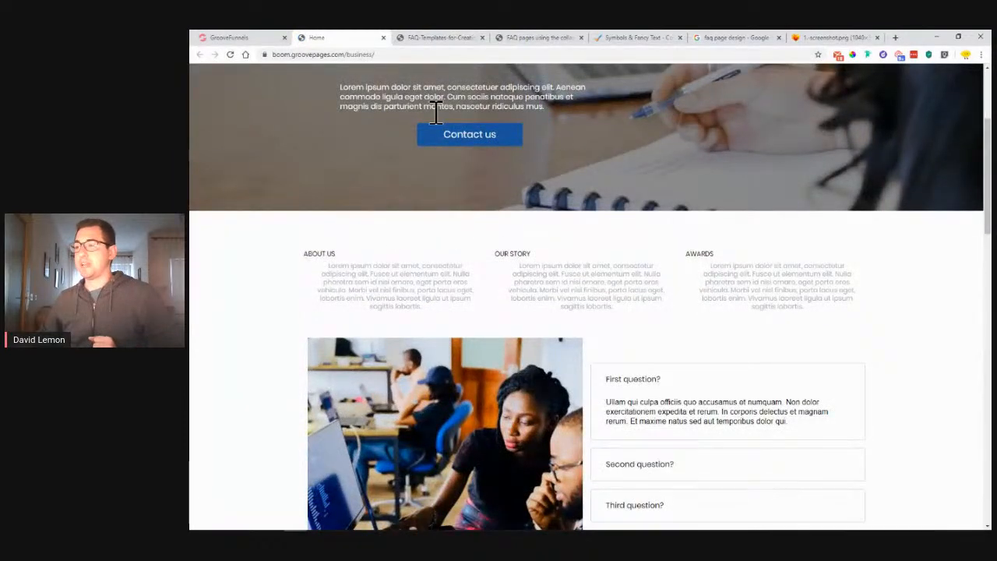
scroll(436, 113, down, 3)
click(634, 280)
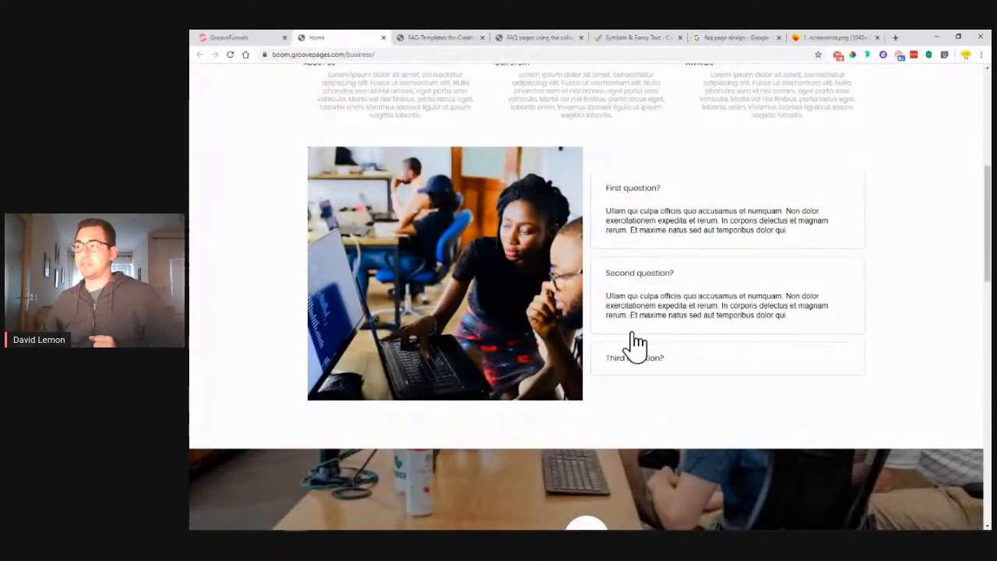
click(637, 366)
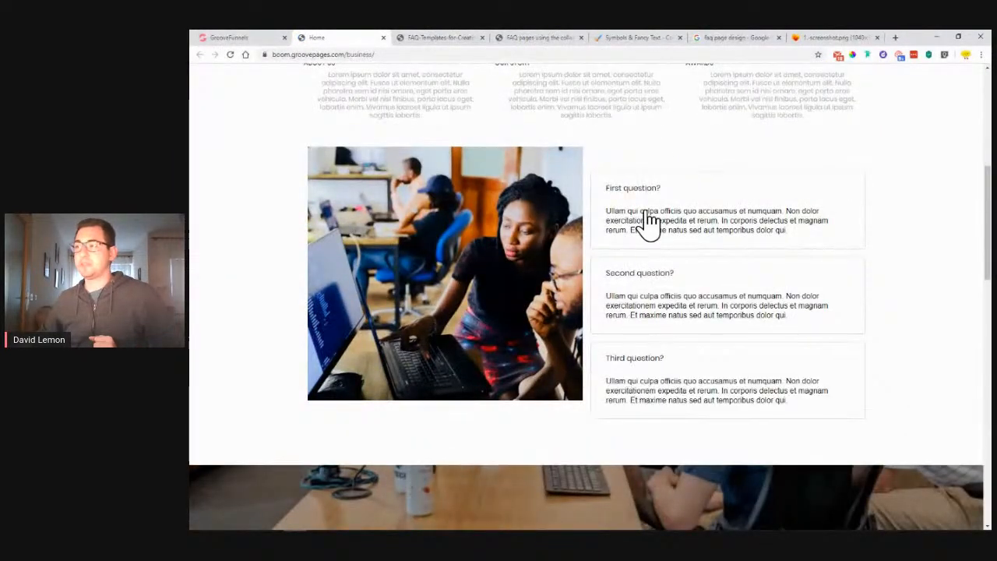
click(635, 362)
click(632, 279)
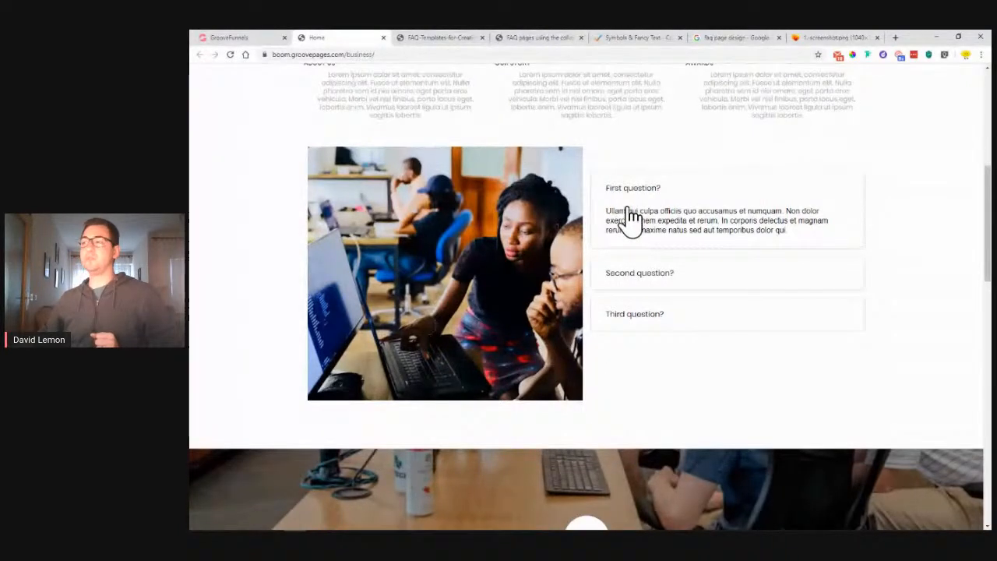
click(618, 191)
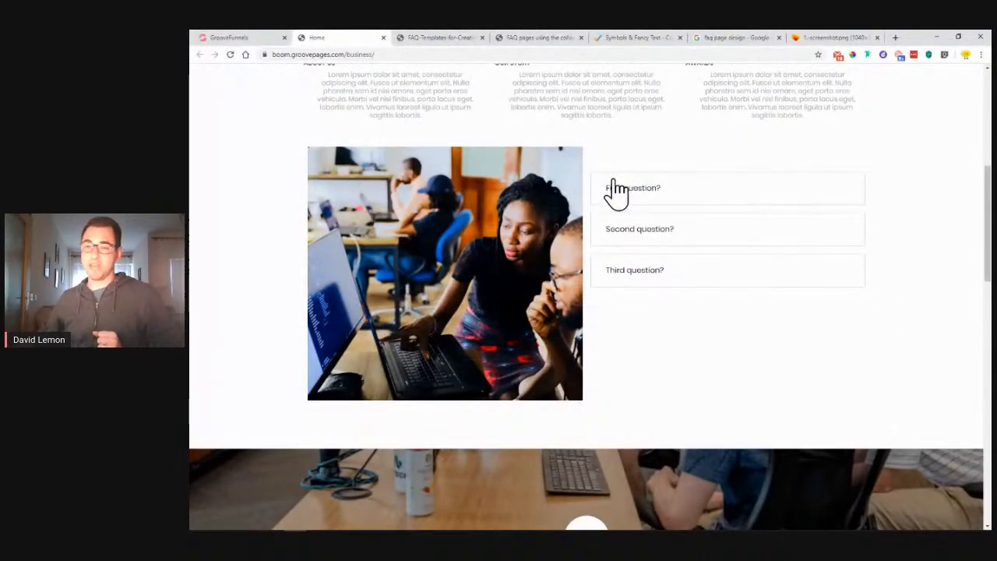
click(654, 195)
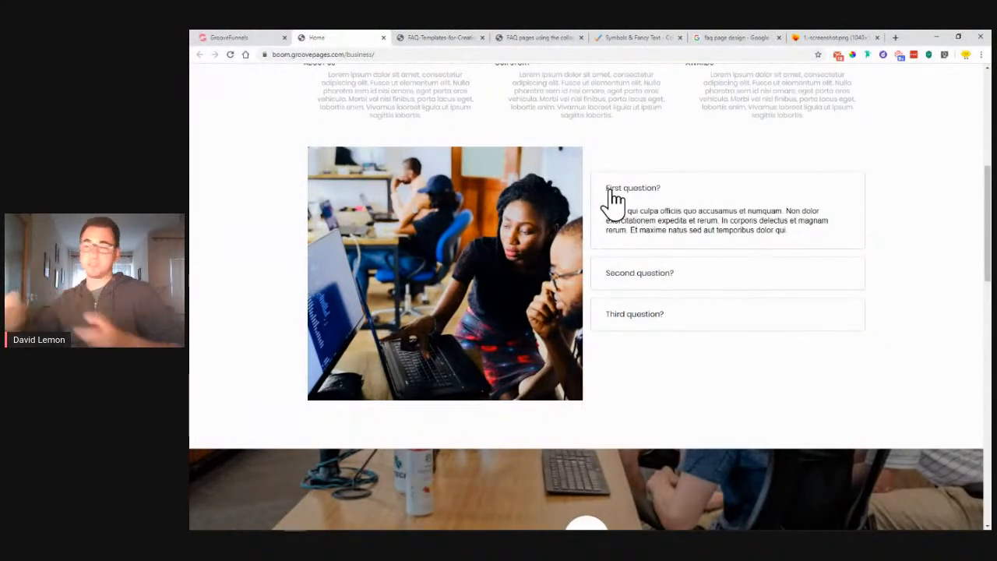
scroll(647, 198, up, 1)
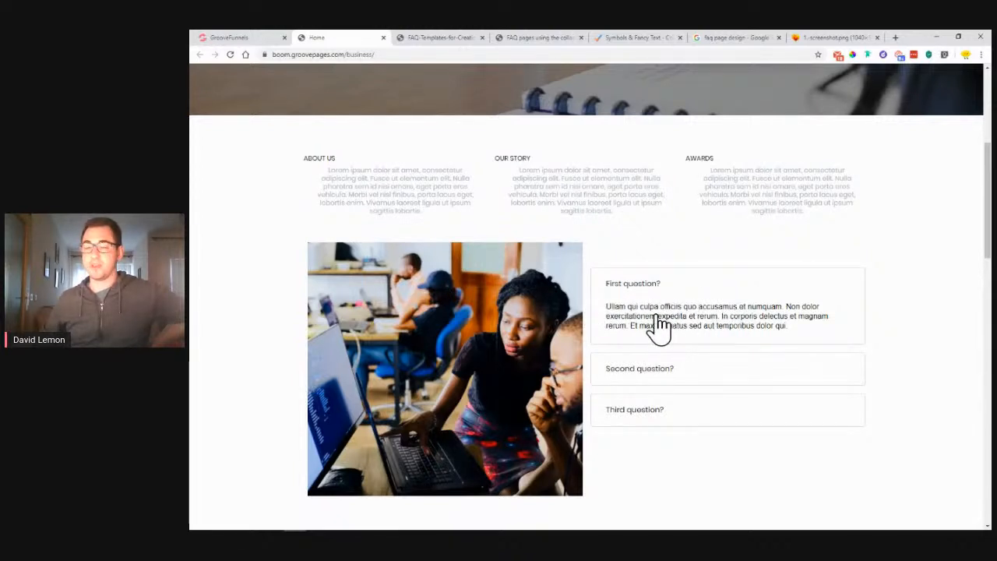
click(715, 282)
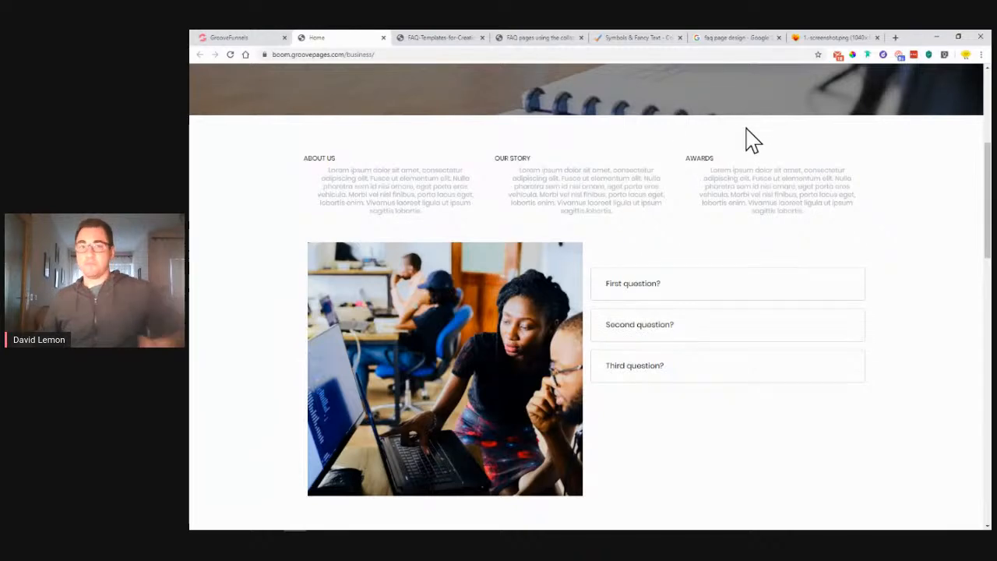
scroll(654, 218, up, 4)
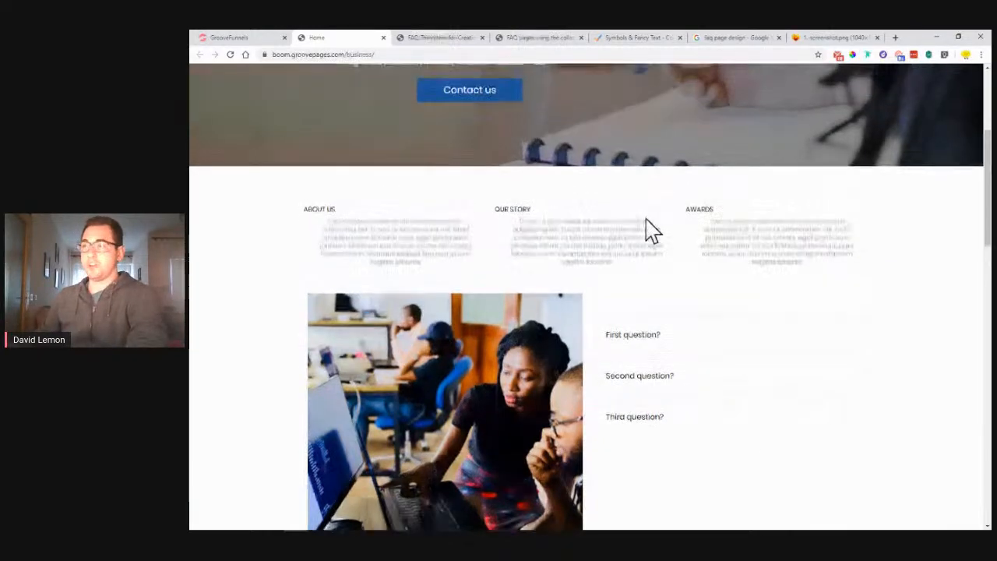
- Leave the Lemon Business Demo editor and return to the GroovePages site list
click(242, 39)
click(206, 81)
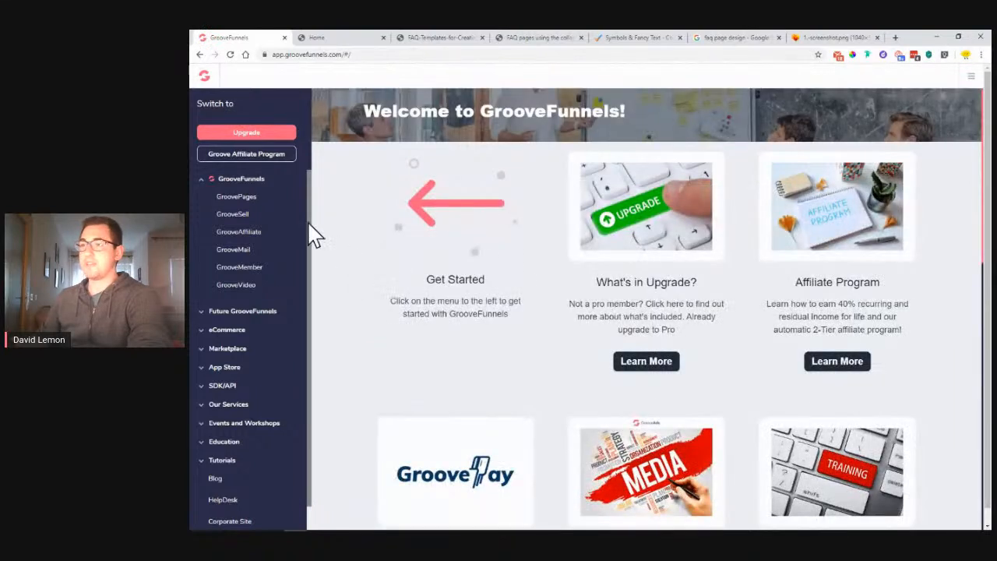
click(250, 197)
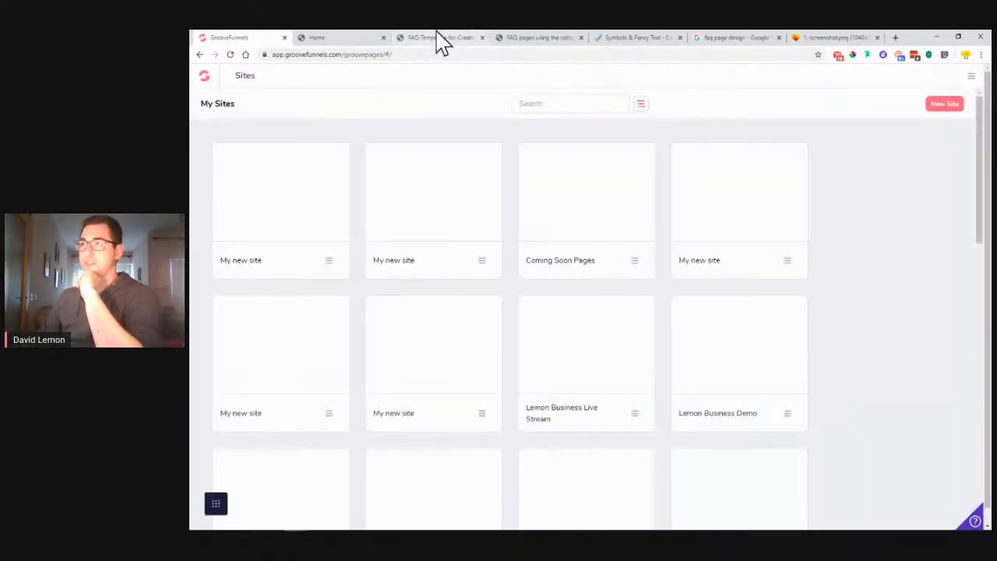
- View the green FAQ template reference and close the enlarged preview in the FAQ page design image results
click(437, 39)
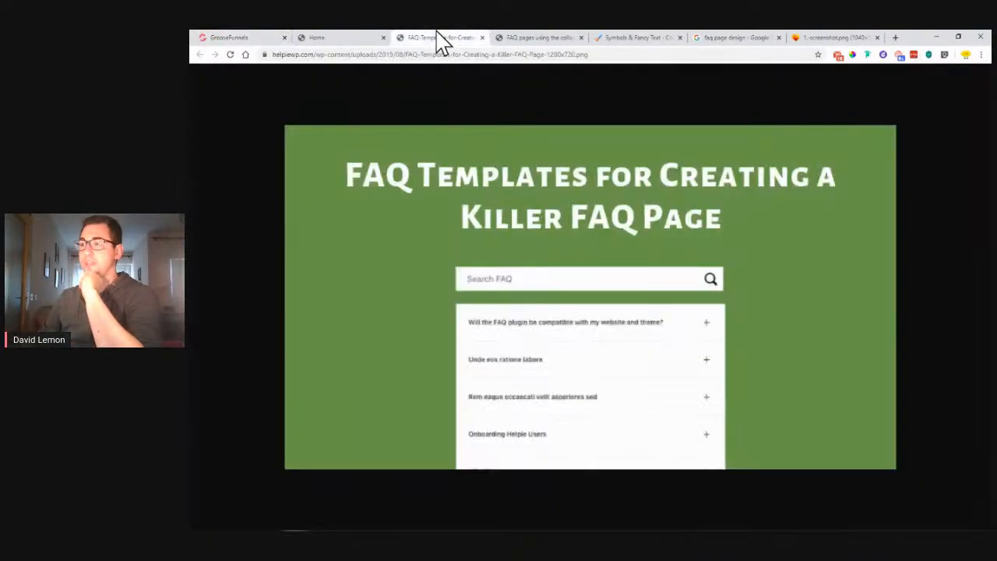
click(728, 39)
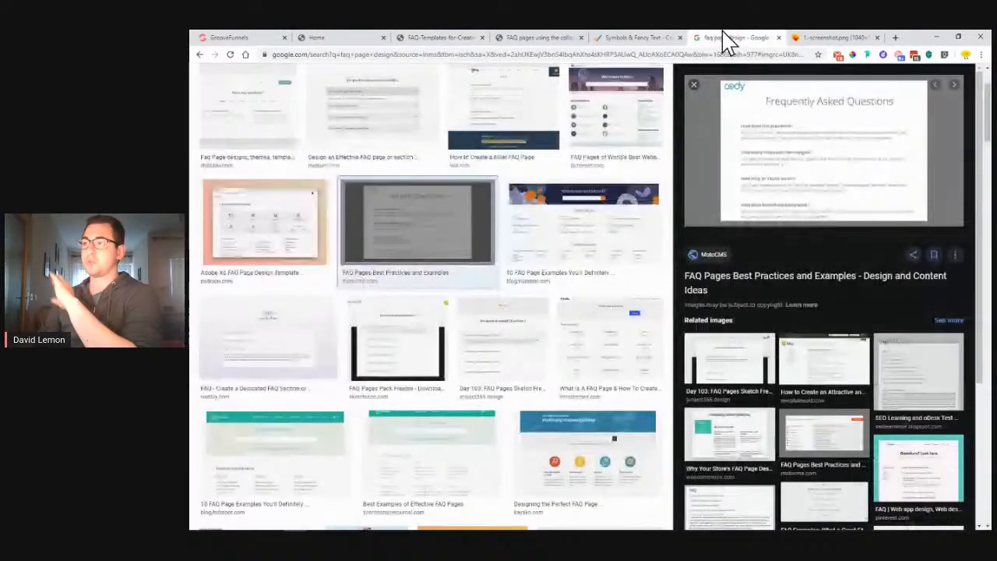
click(695, 87)
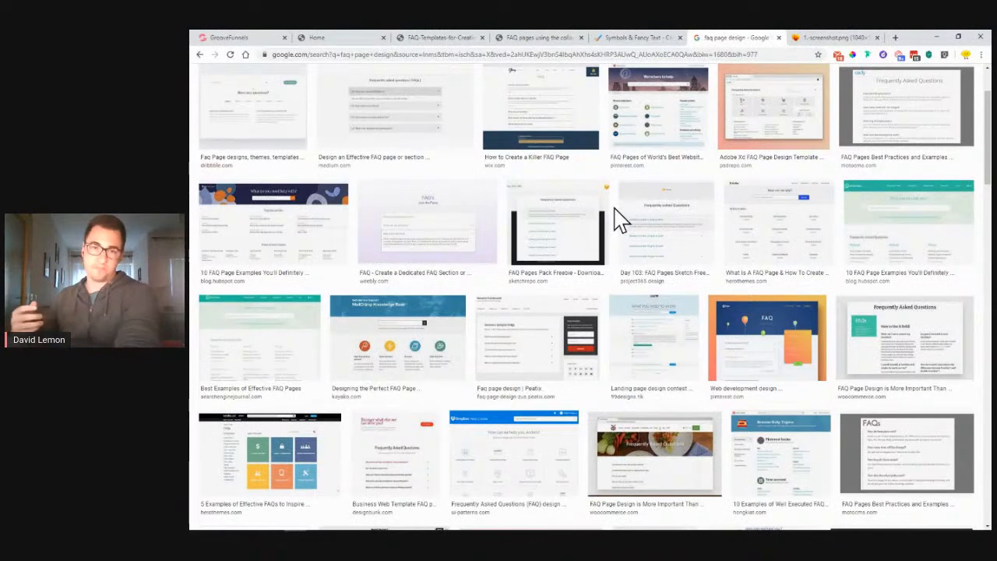
- Reopen the green FAQ site in the page editor and select the answer text under the first question
click(251, 39)
click(282, 194)
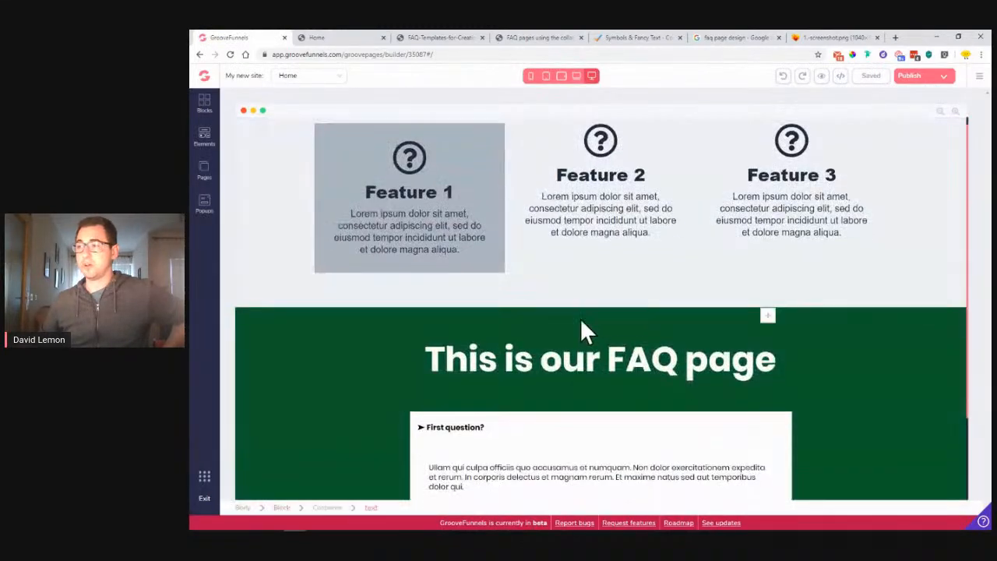
scroll(473, 390, down, 2)
click(454, 360)
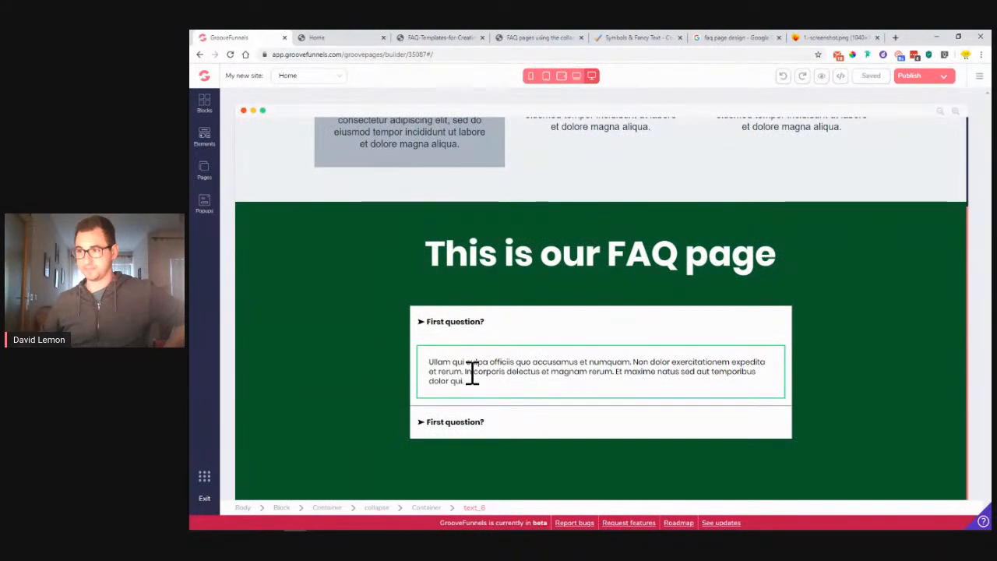
click(458, 435)
click(471, 372)
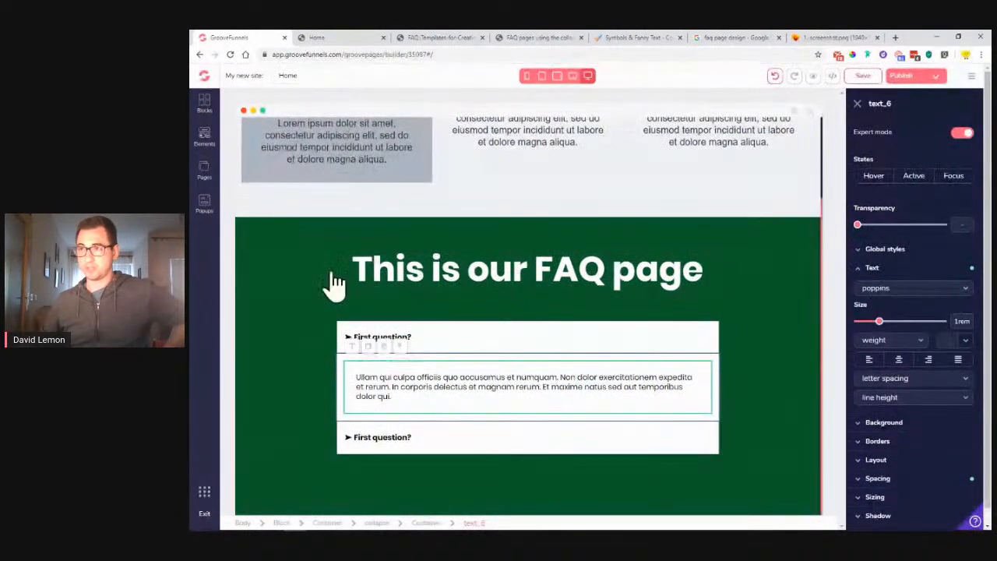
- Add an icon list item, a video and a countdown beneath the first question's answer text
click(204, 138)
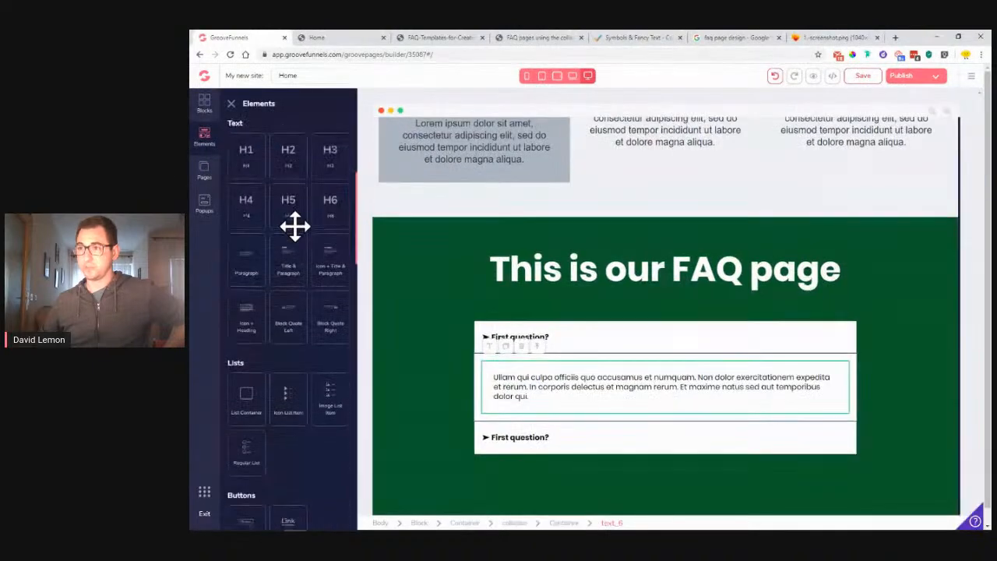
scroll(289, 356, down, 2)
drag(283, 301, 545, 394)
scroll(315, 350, down, 4)
drag(331, 225, 554, 416)
scroll(289, 265, down, 3)
scroll(291, 266, down, 3)
drag(326, 224, 570, 374)
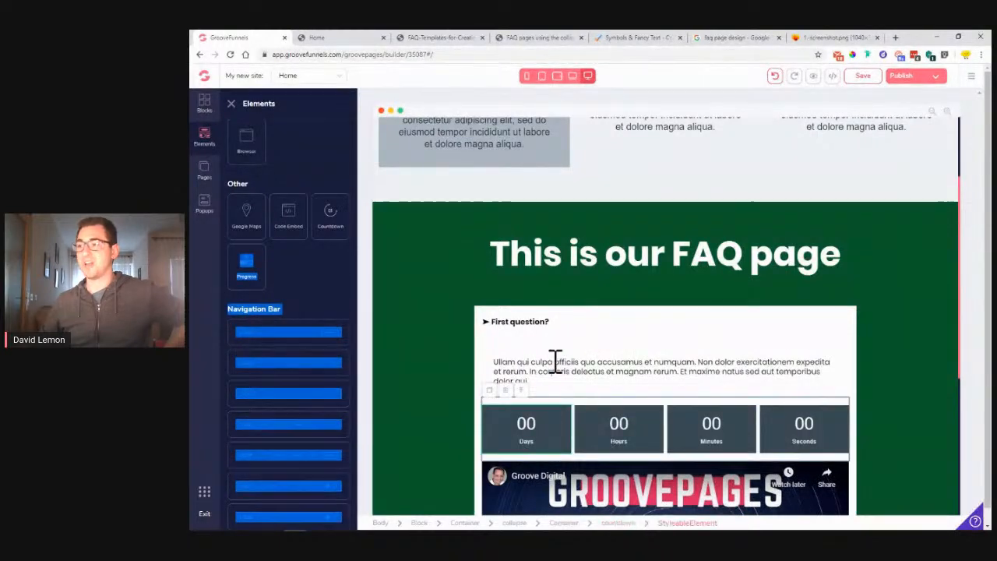
- Review the elements added to the first answer and select the first question's header
scroll(546, 349, down, 3)
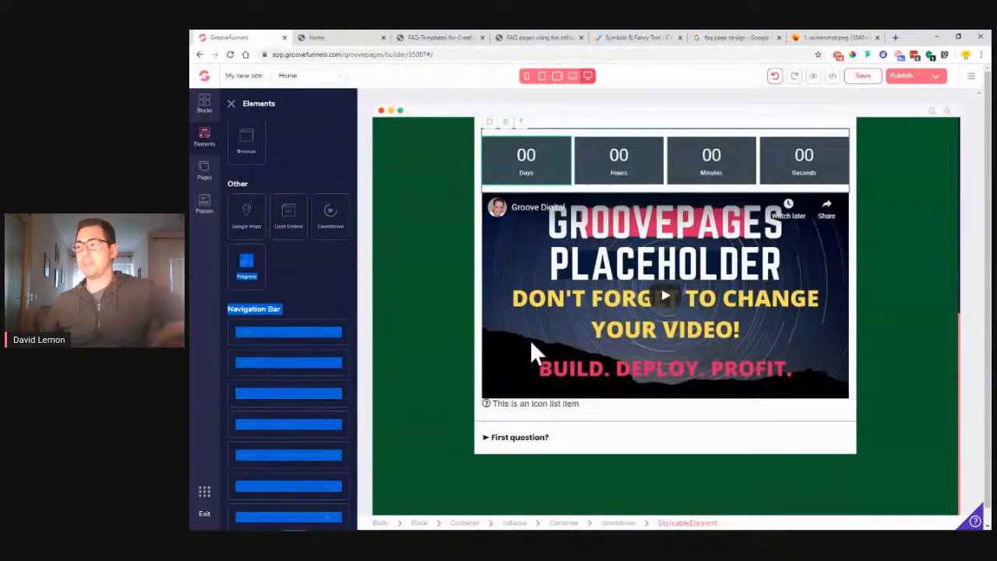
scroll(528, 341, up, 2)
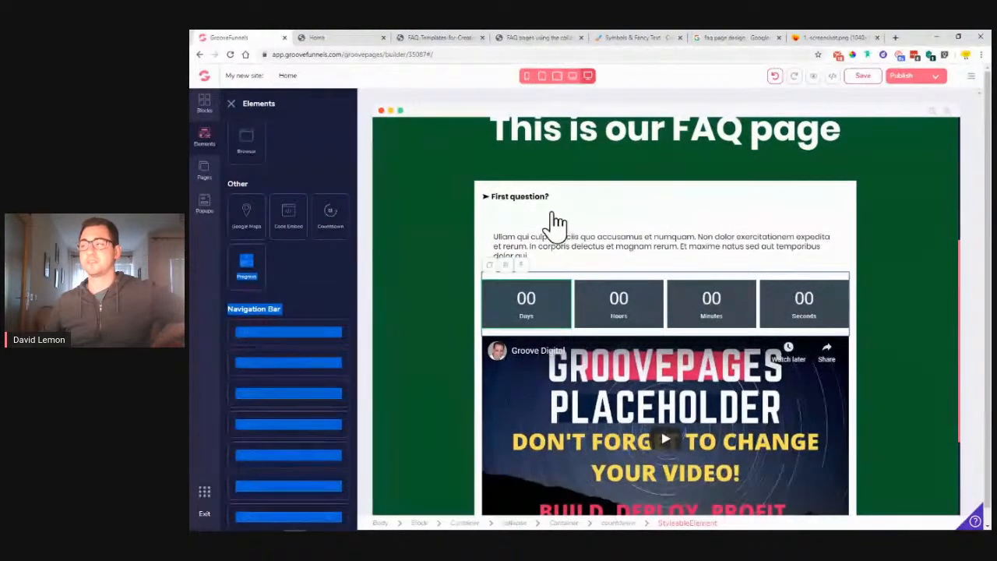
click(540, 201)
click(545, 212)
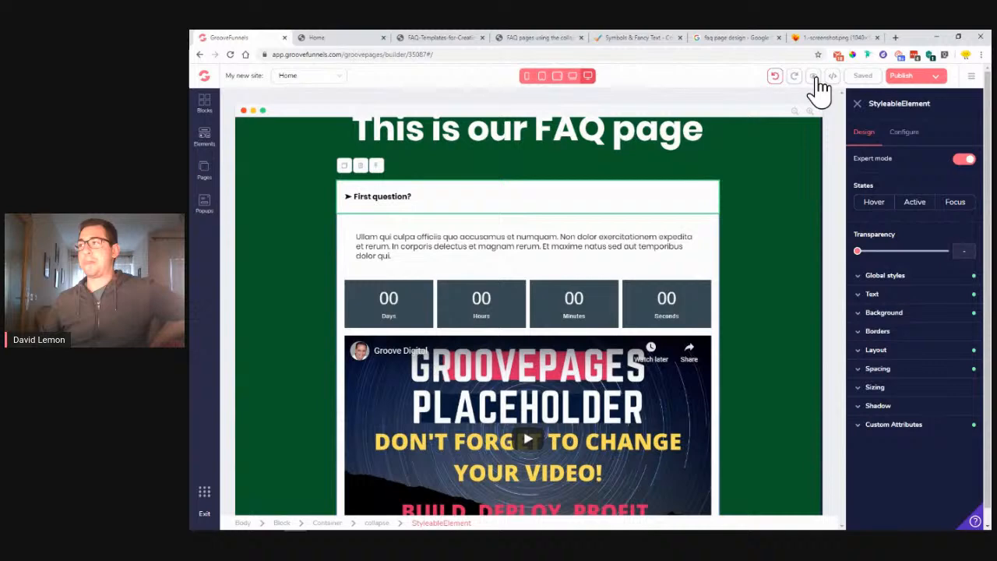
- Browse the FAQ page design image results for another layout example
click(739, 39)
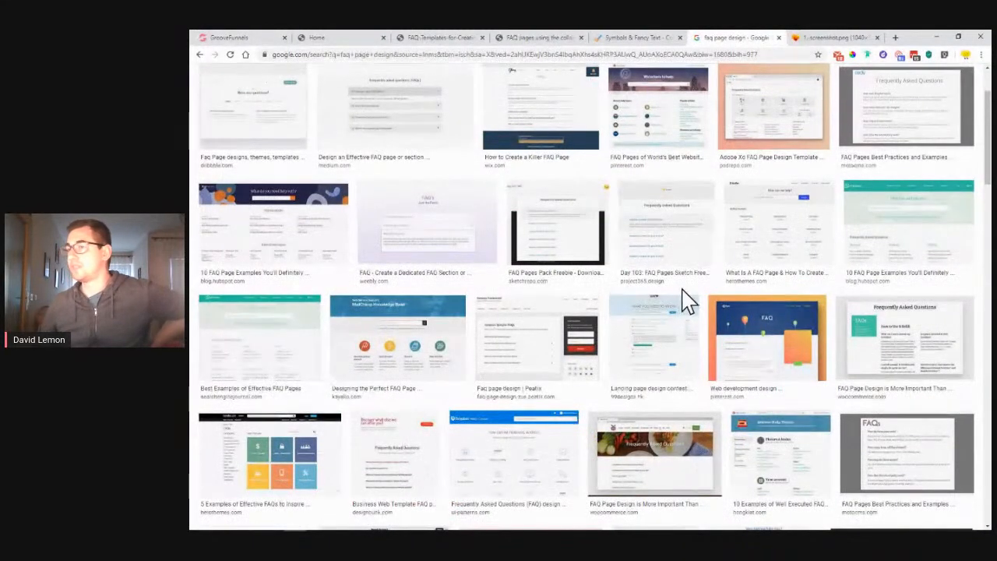
scroll(685, 299, up, 2)
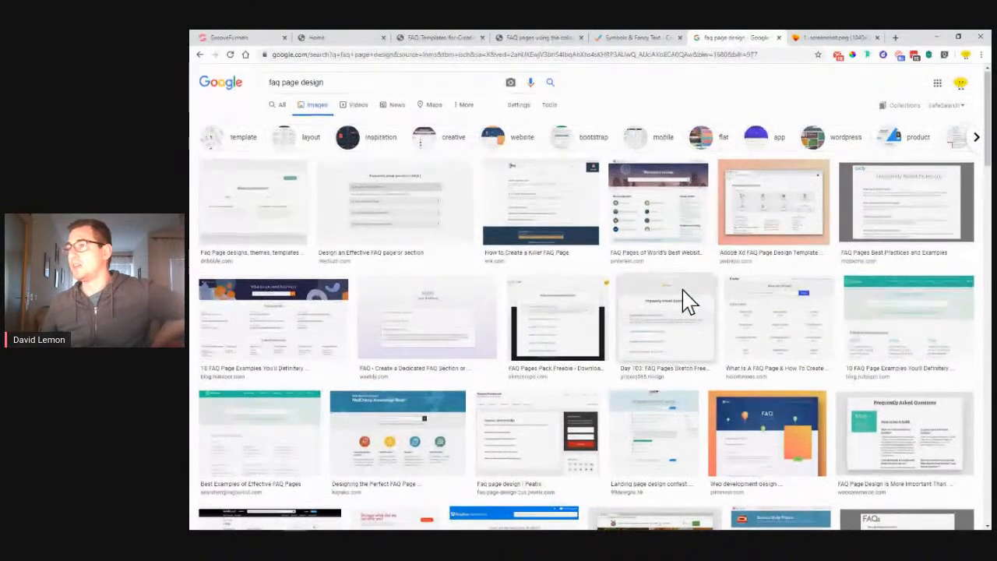
scroll(684, 299, down, 5)
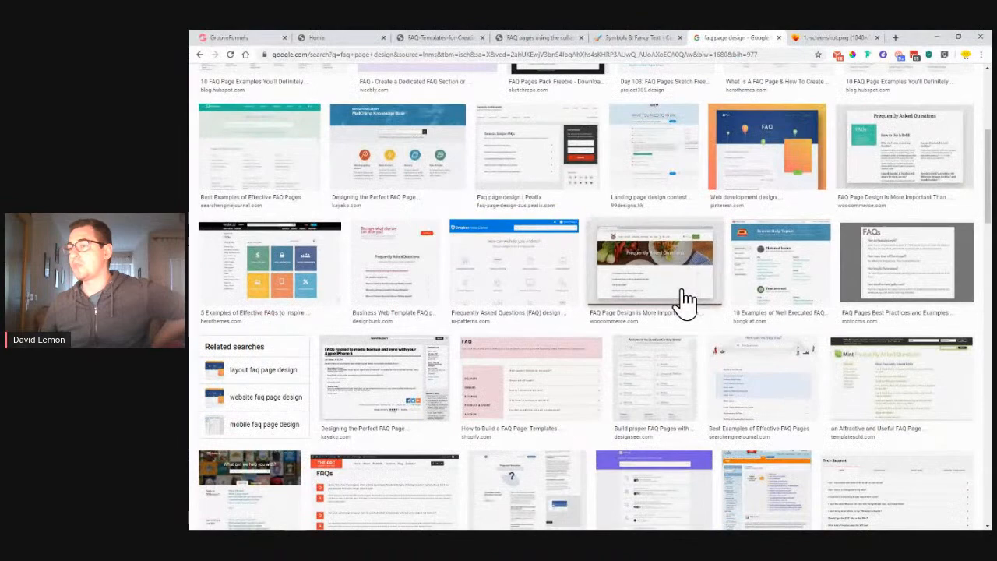
scroll(684, 298, down, 3)
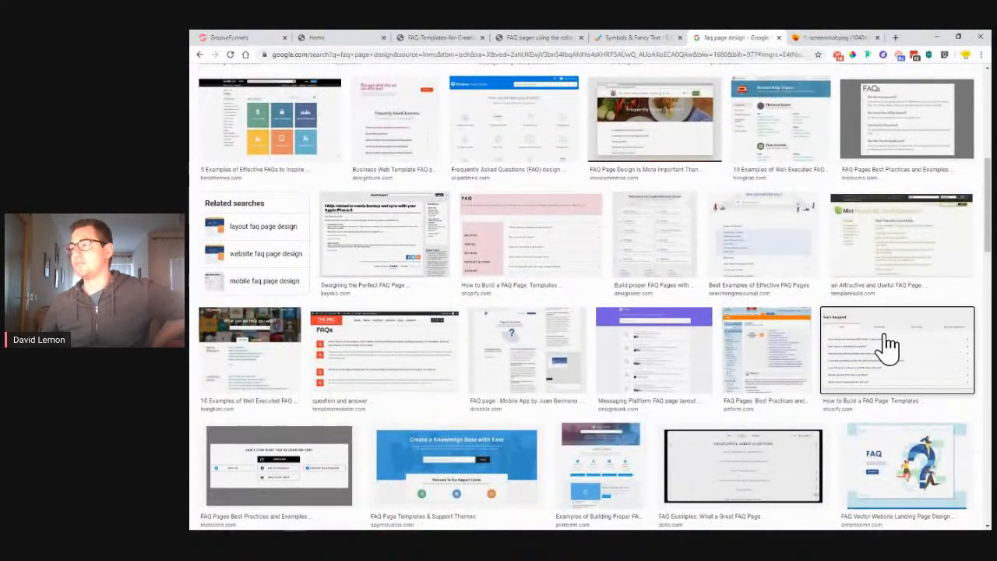
- Open the tabbed Tech Support FAQ image in its own browser tab and enlarge it
click(889, 343)
right_click(828, 113)
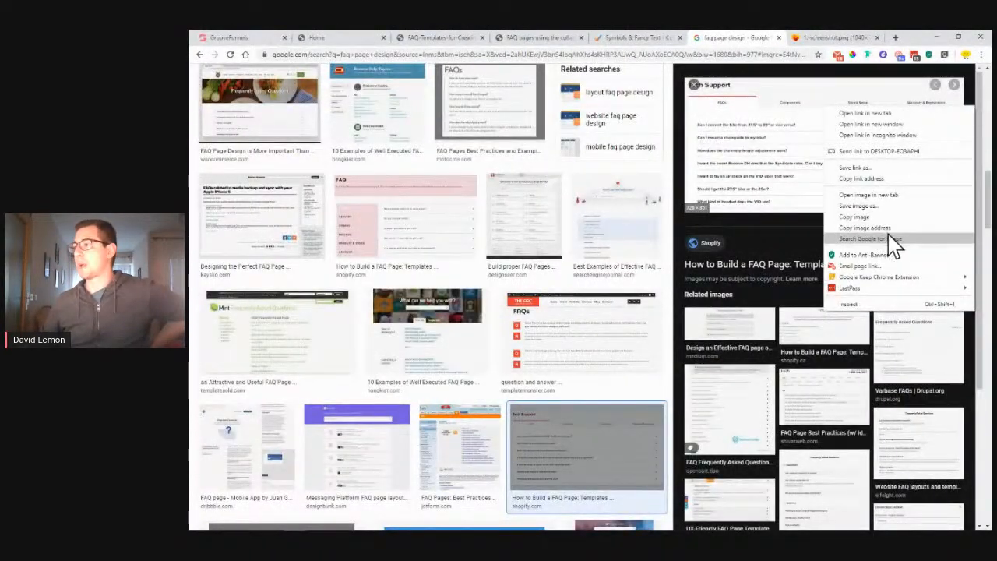
click(906, 195)
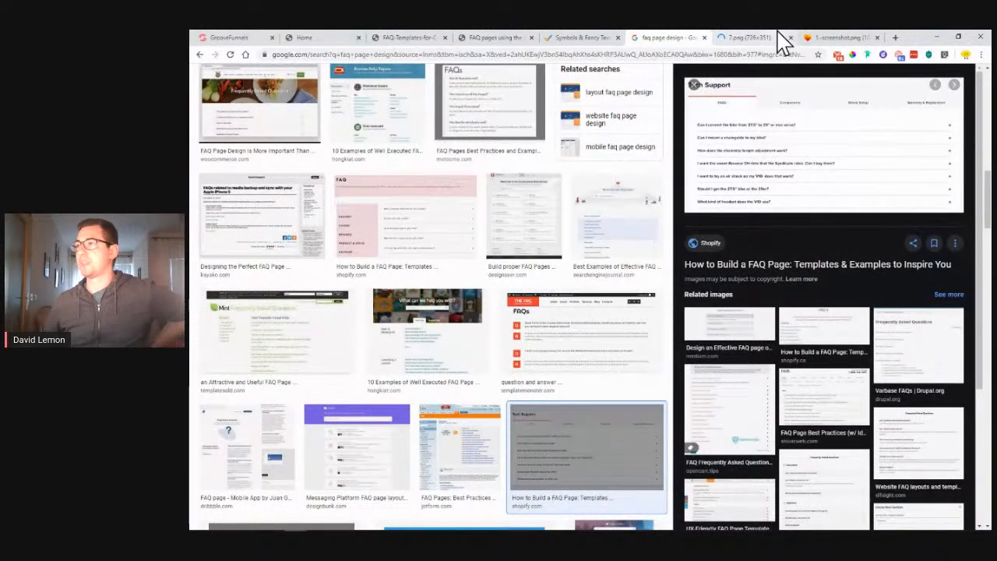
click(782, 39)
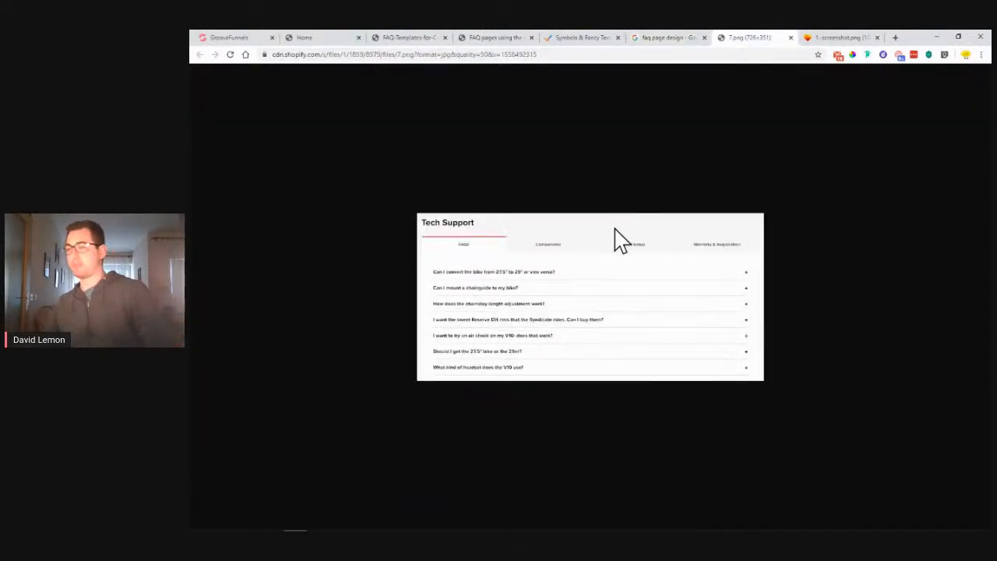
key(ctrl+plus)
key(ctrl+plus)
key(ctrl+plus)
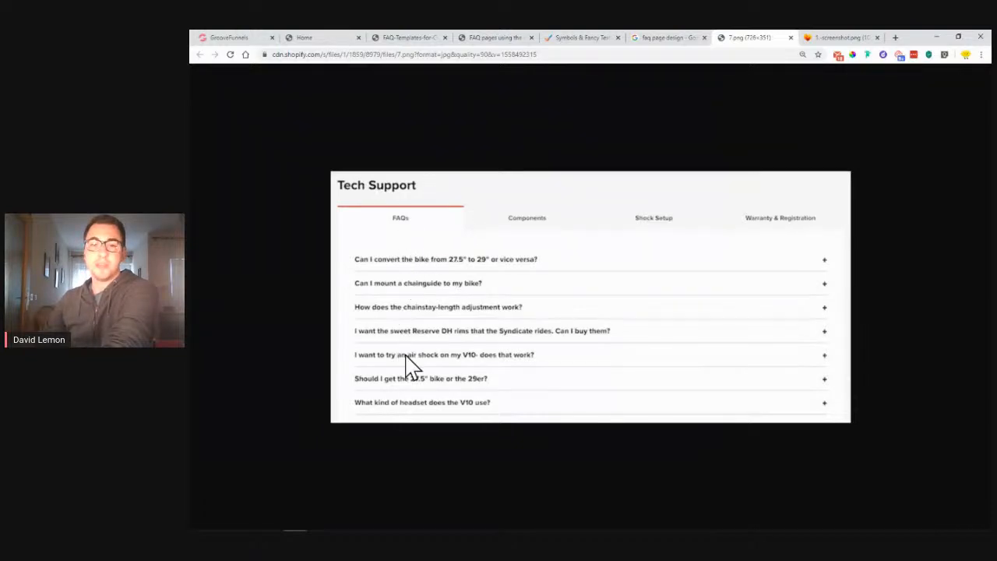
- Back in the page editor, insert an empty container wireframe block between the feature block and the green FAQ section
click(234, 38)
scroll(313, 201, up, 3)
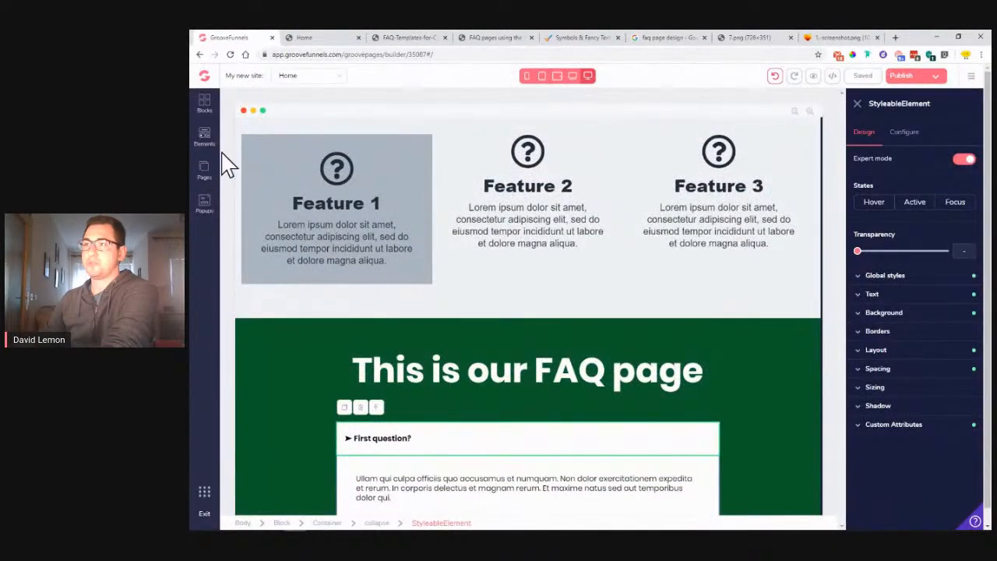
click(204, 139)
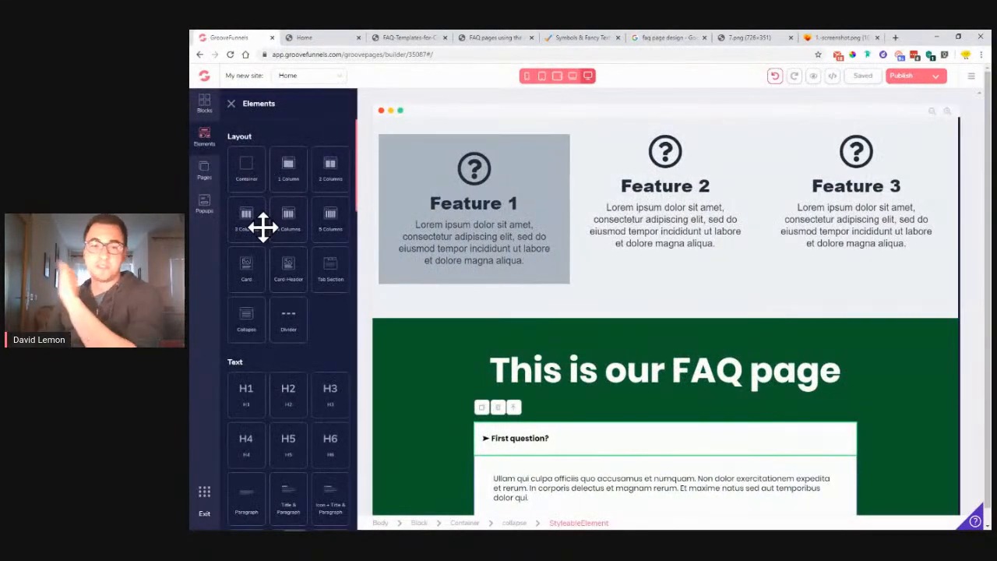
drag(336, 272, 316, 278)
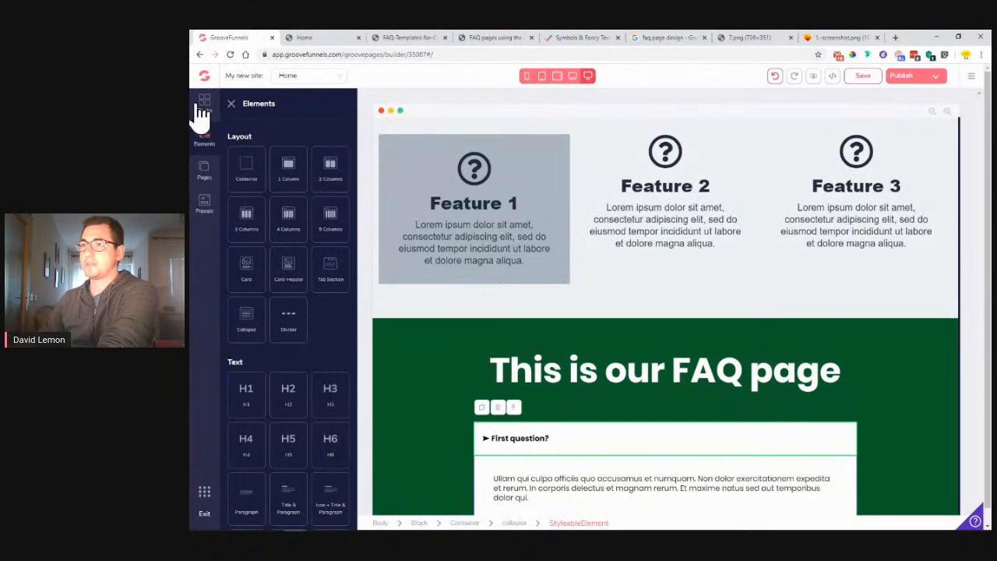
click(202, 109)
click(315, 134)
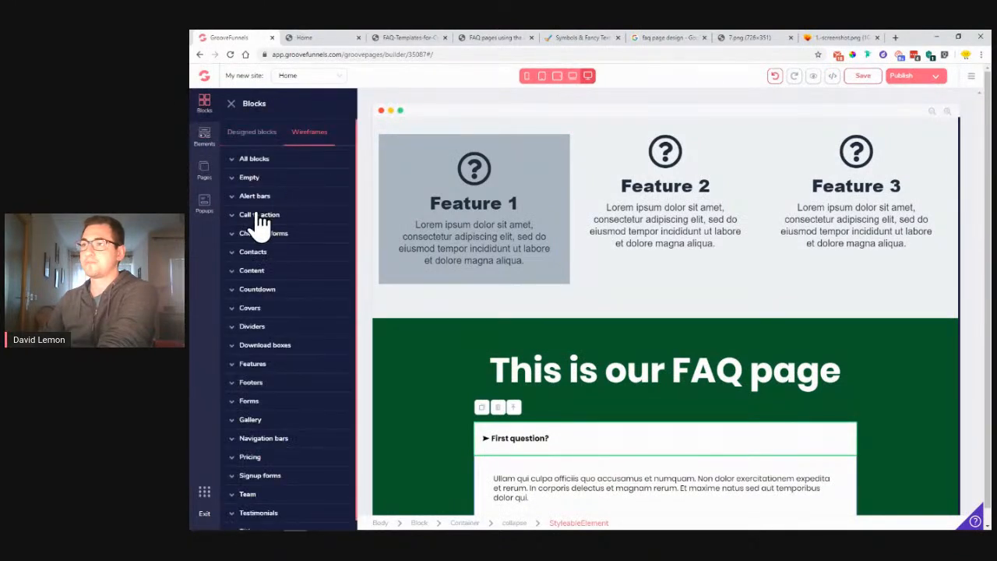
click(258, 162)
click(261, 162)
click(262, 180)
drag(288, 216, 584, 159)
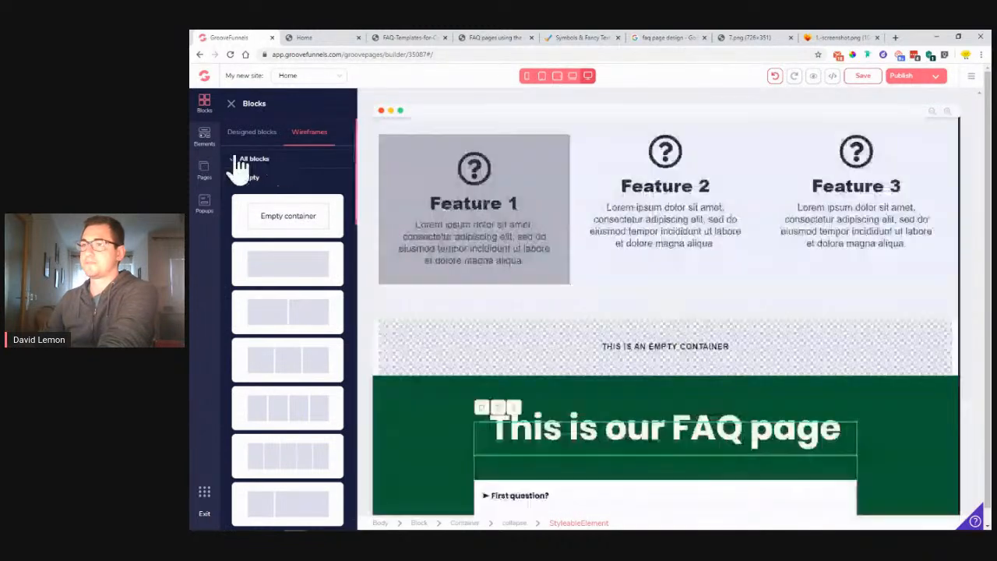
- Add a tab section to the empty container and place a collapse element inside its first tab
click(204, 141)
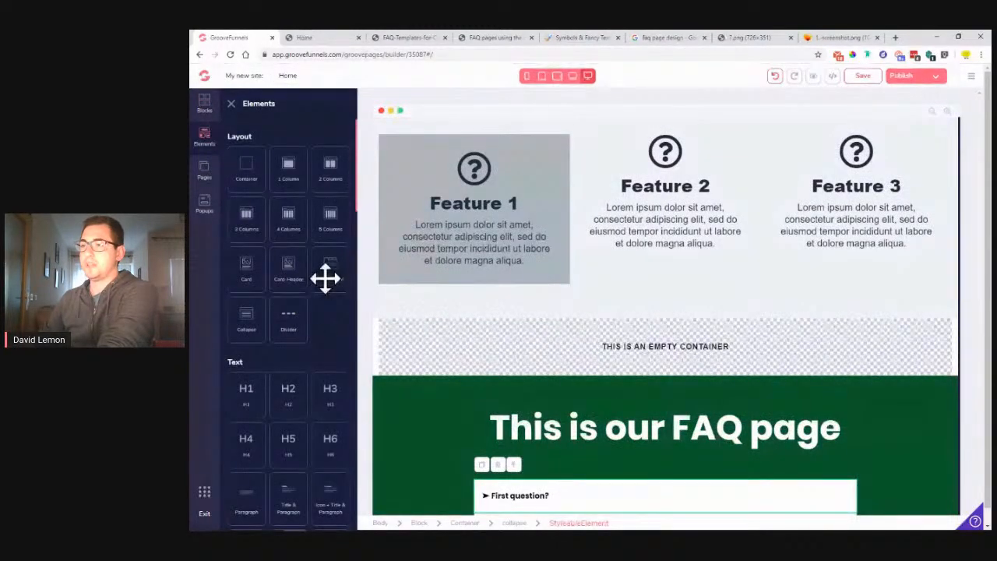
drag(336, 270, 646, 347)
drag(248, 316, 457, 368)
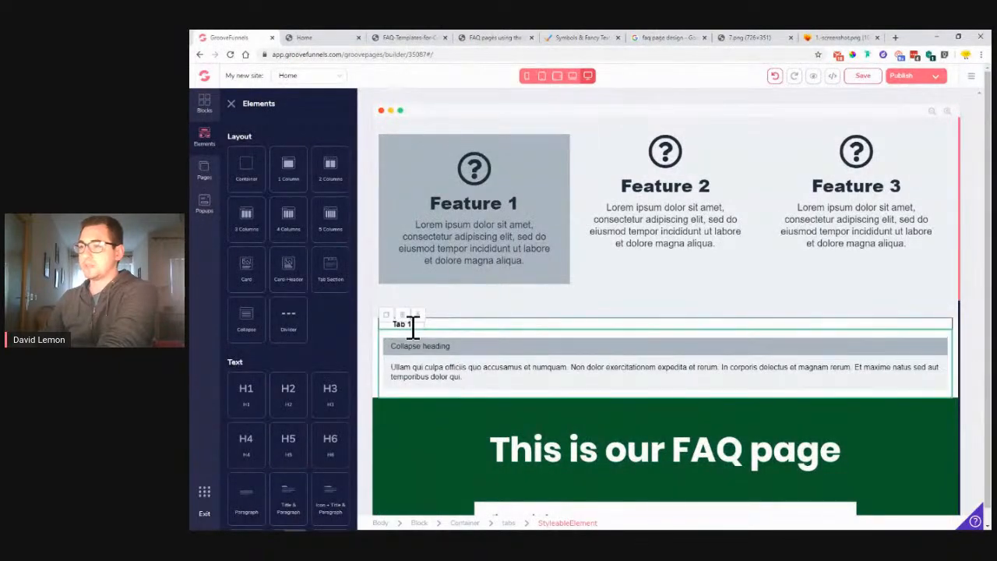
- Configure the tab section with 4 tabs, title the first one FAQ, and apply the update
click(411, 321)
click(906, 134)
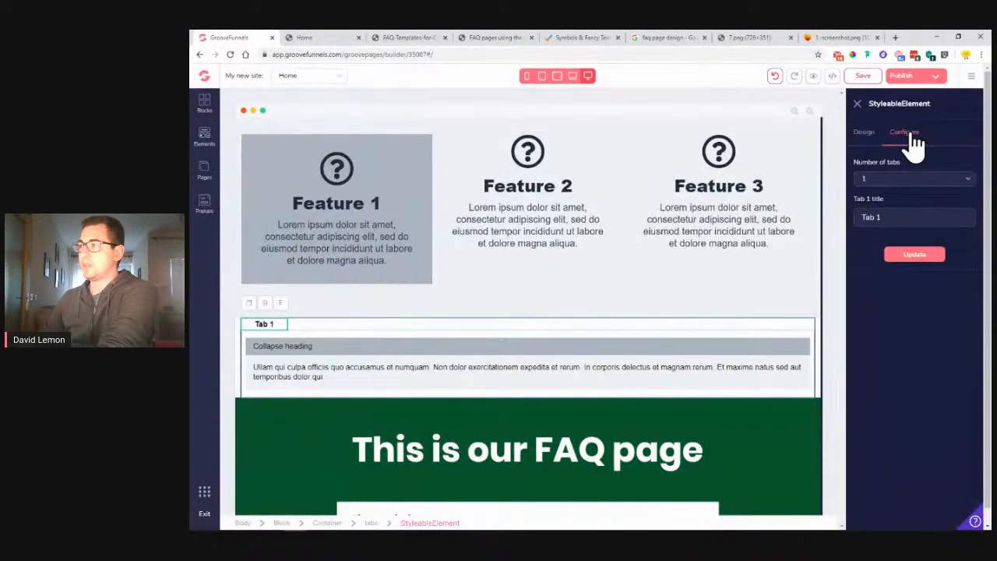
click(898, 178)
click(878, 257)
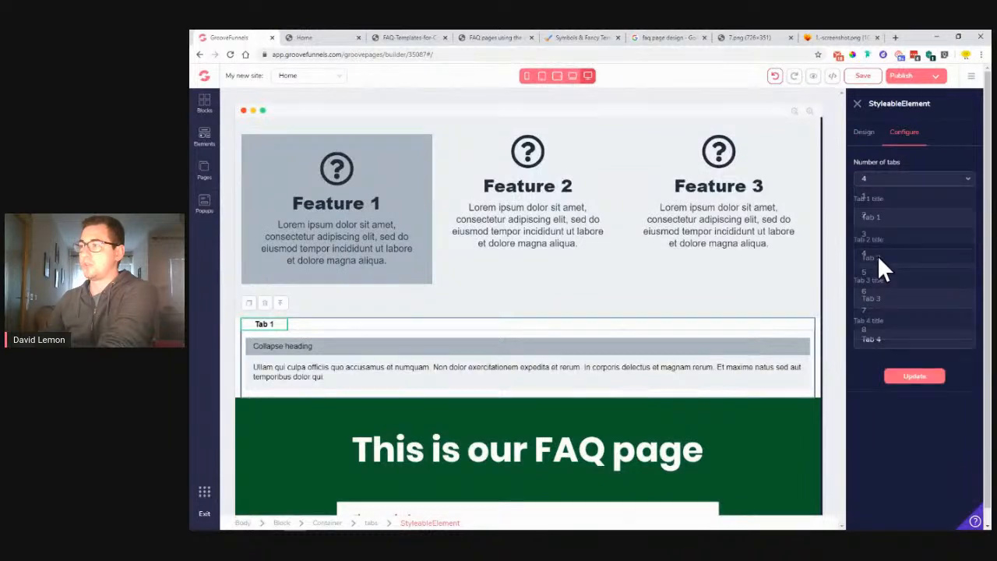
drag(894, 219, 839, 229)
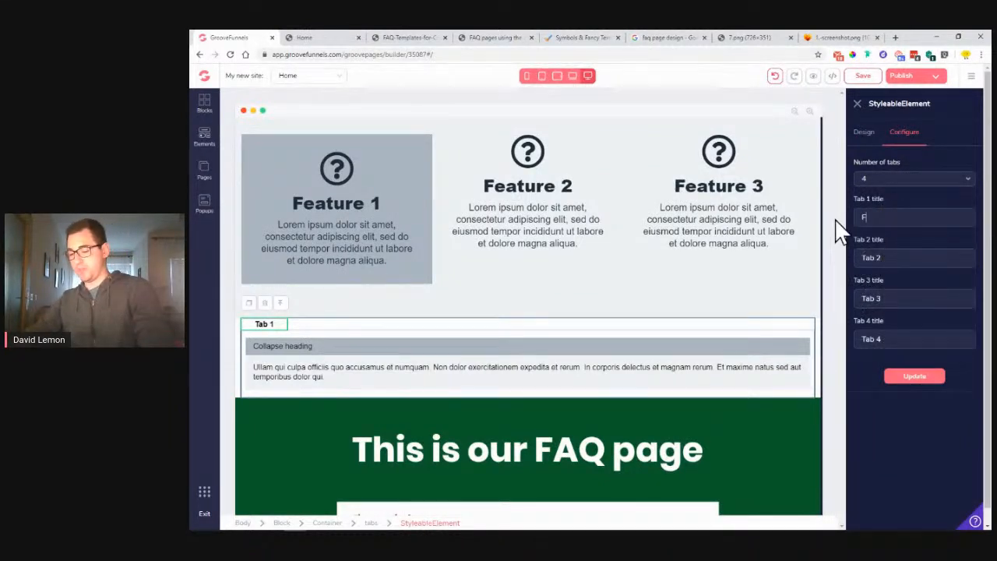
click(918, 377)
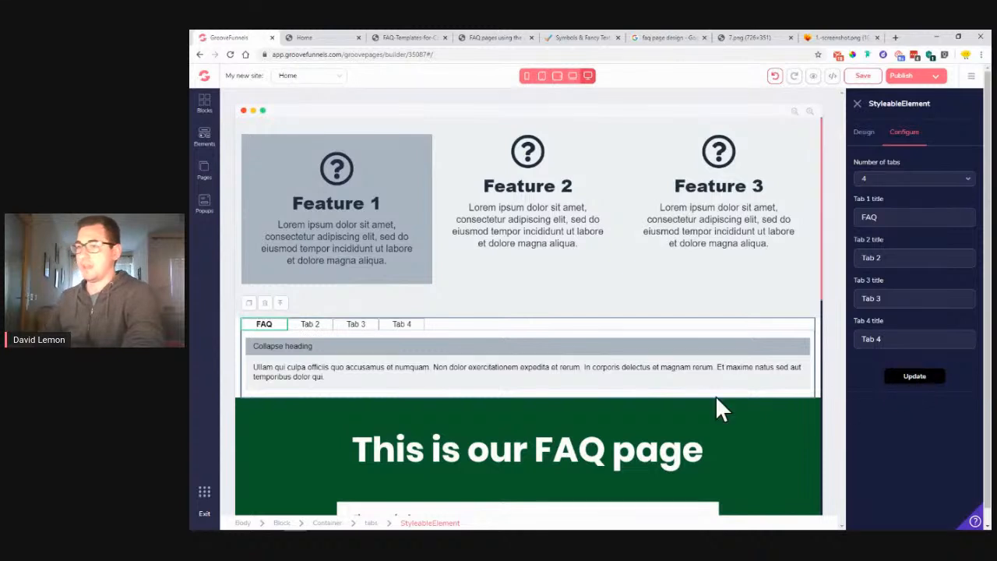
- Check each of the four tabs in the section and revisit the Cody and Tech Support FAQ reference images
click(309, 325)
click(356, 324)
click(414, 324)
click(267, 324)
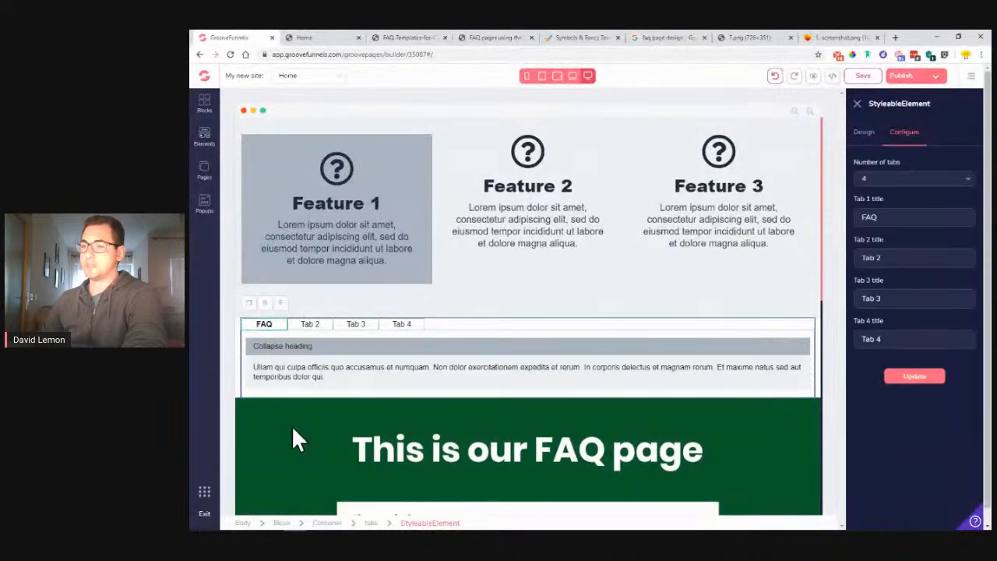
click(834, 37)
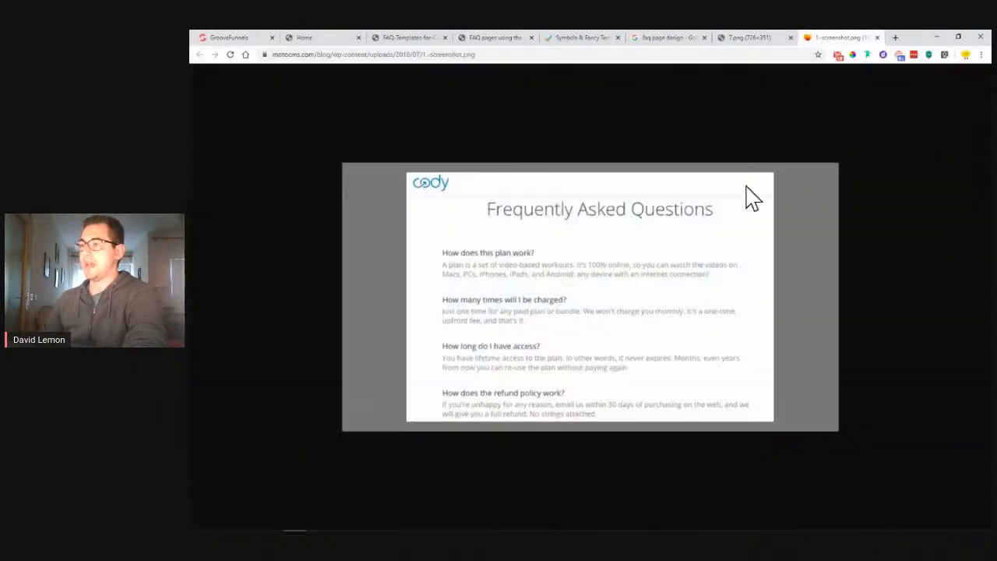
click(748, 38)
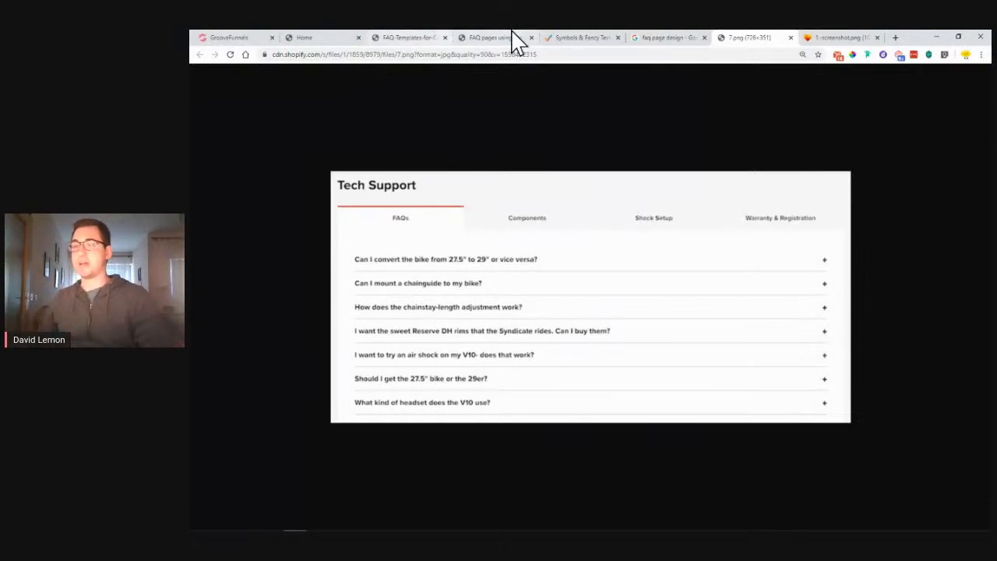
- Close the browser tabs holding the Lemon Business site and the green FAQ template image
click(338, 38)
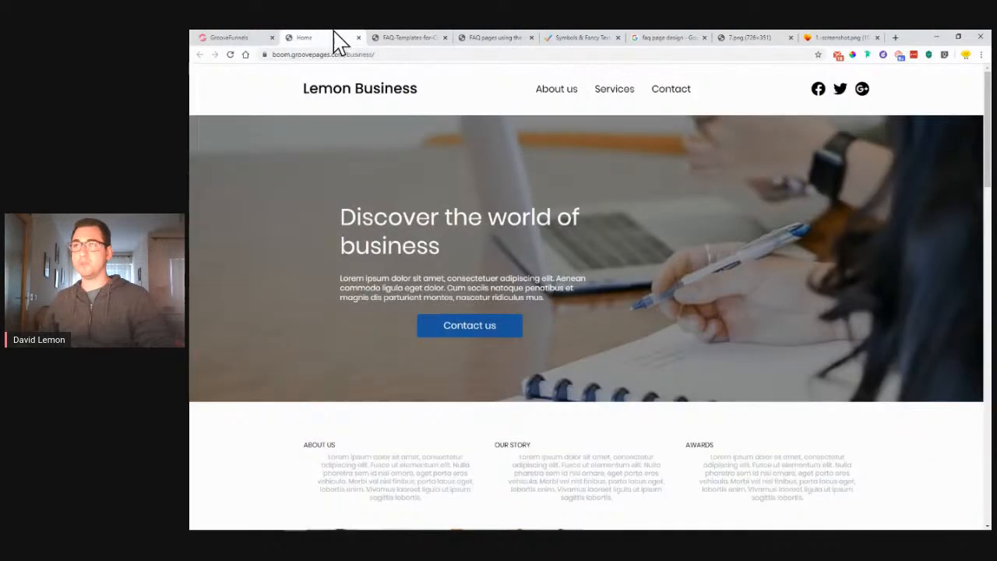
click(359, 37)
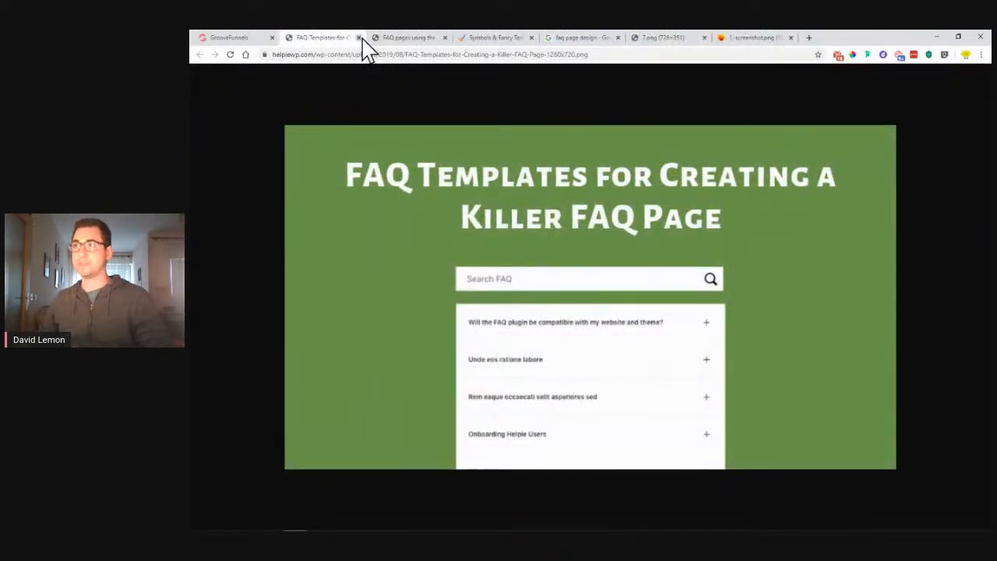
click(359, 37)
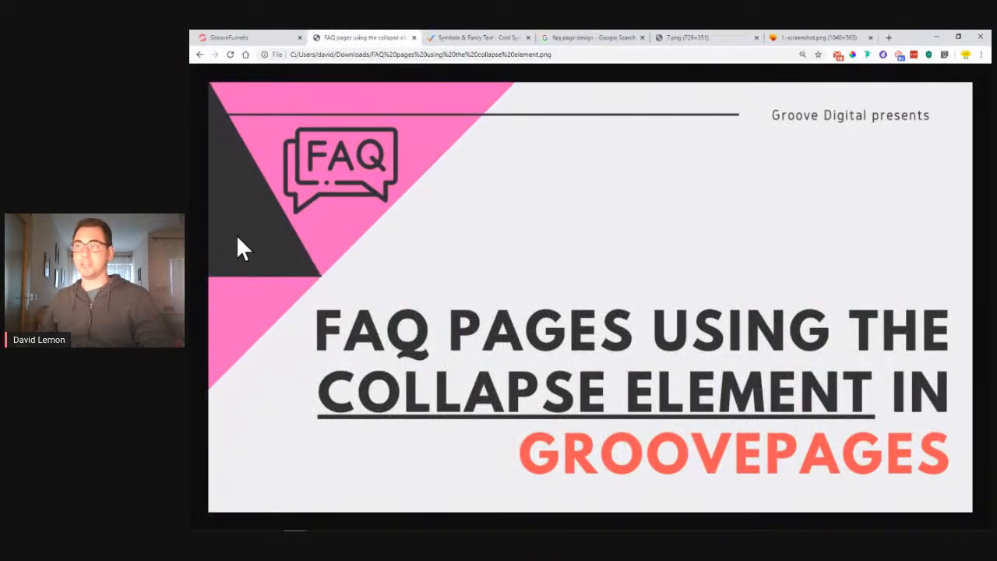